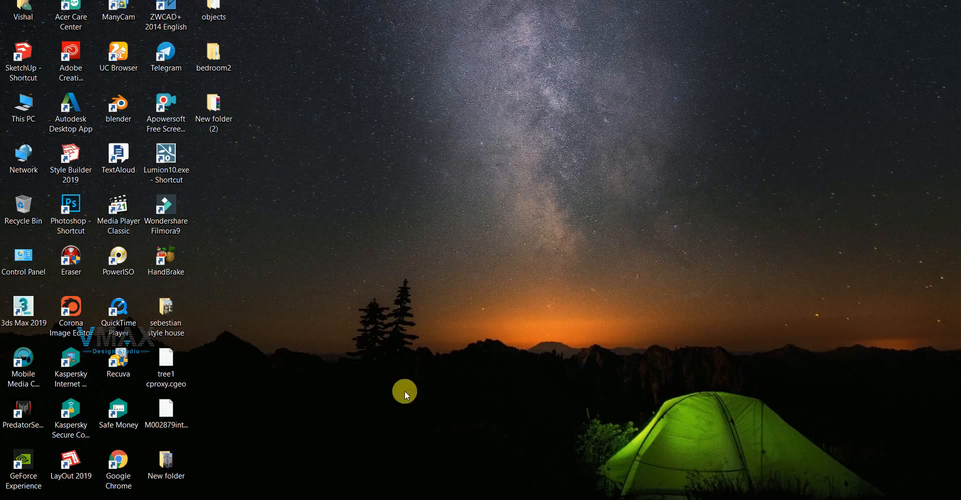
Switch to the open 3ds Max window and maximize the Top viewport
mouse_move(332, 498)
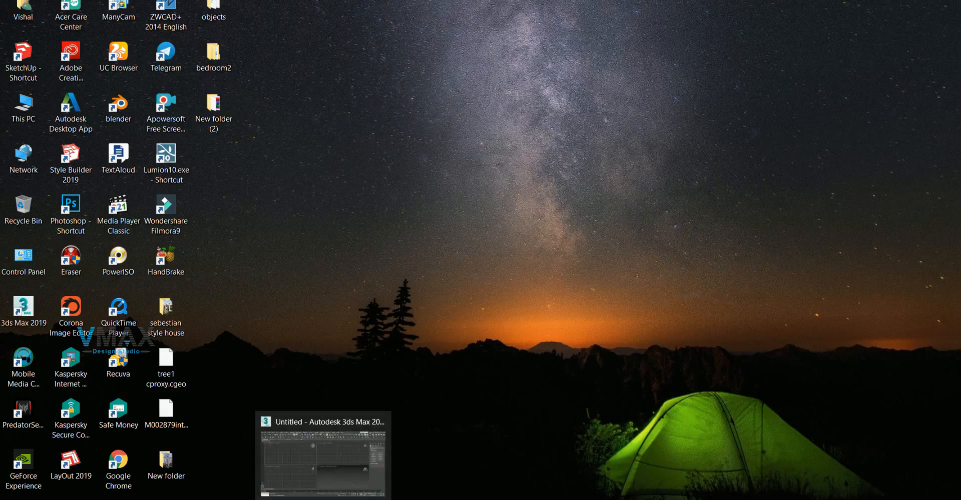
left_click(322, 453)
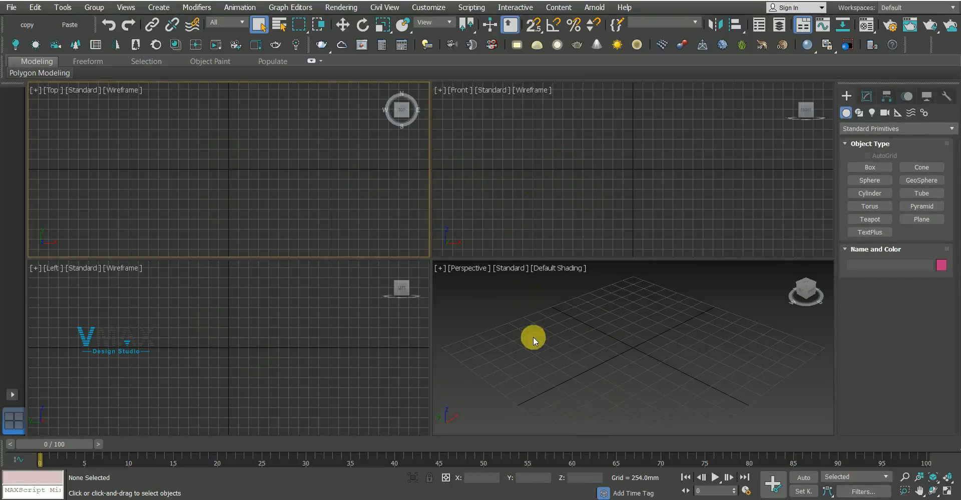
left_click(563, 345)
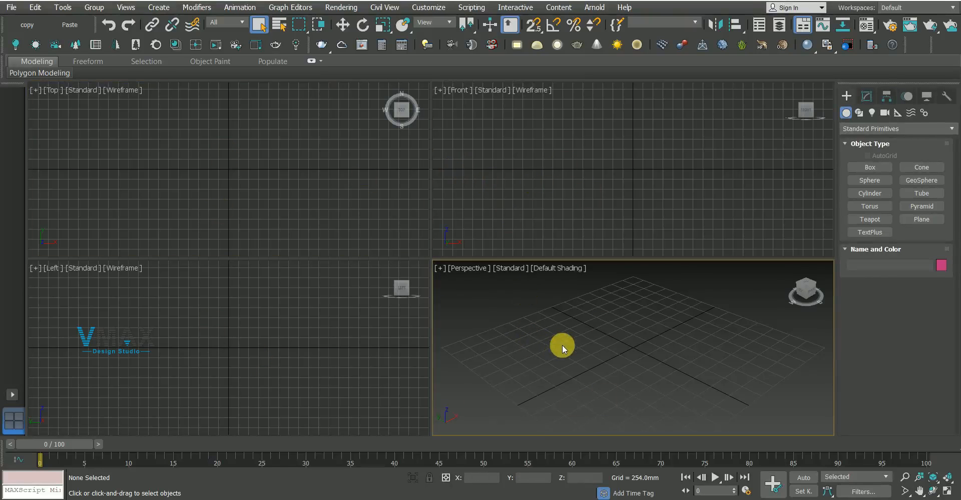
left_click(251, 208)
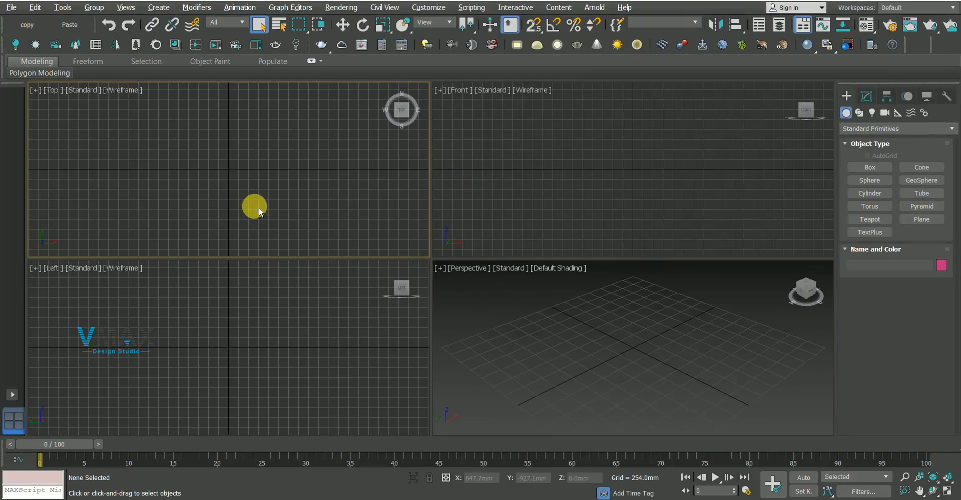
key("alt+w")
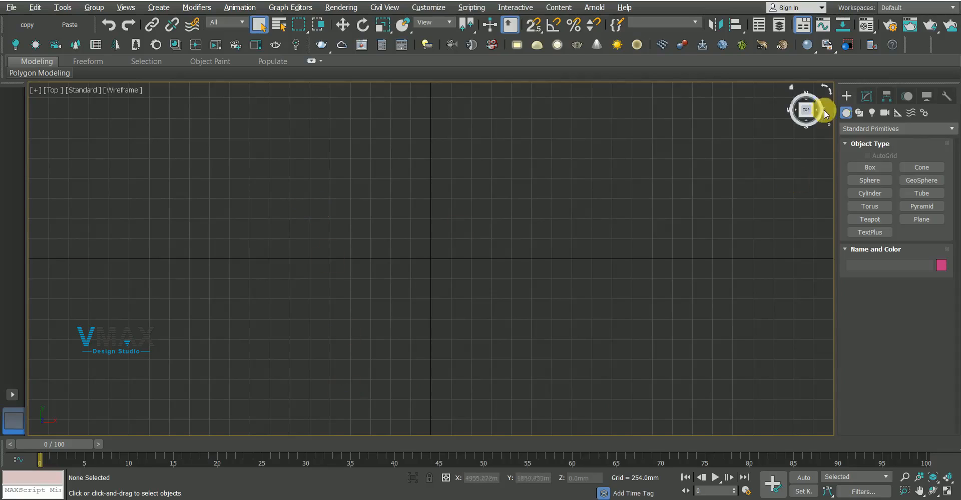
Draw a rectangle spline about 3121 mm long and 3090 mm wide around the origin in the Top view
left_click(859, 112)
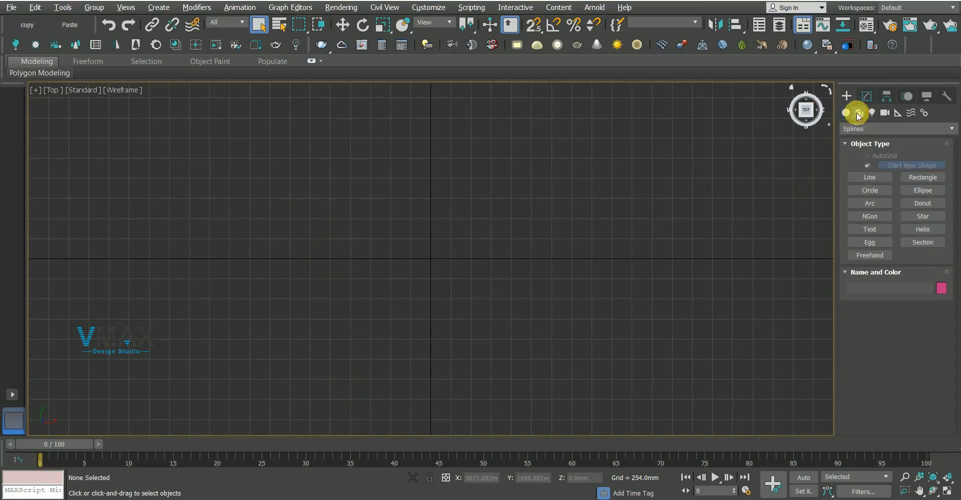
left_click(923, 178)
left_click_drag(313, 138, 559, 385)
middle_click_drag(503, 331, 496, 329)
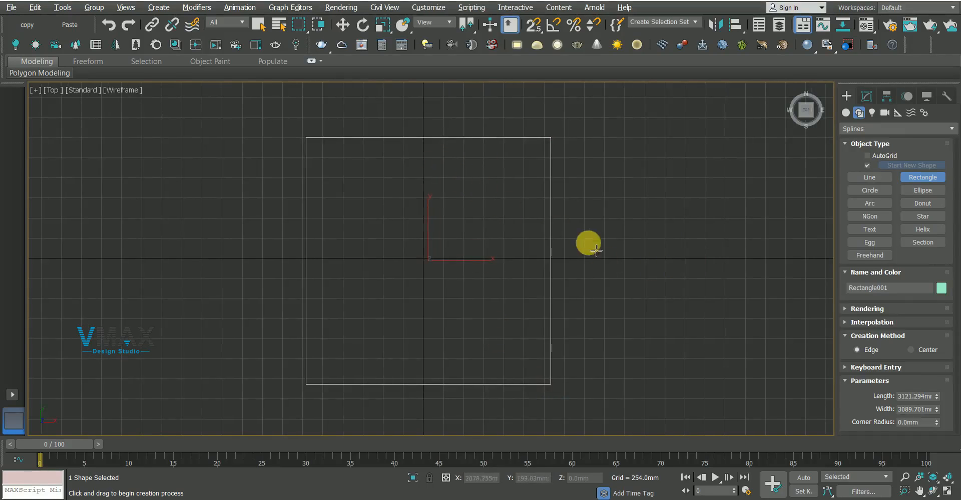
right_click(588, 243)
left_click(856, 98)
double_click(908, 332)
middle_click_drag(598, 253, 572, 284)
scroll(651, 285, "down", 2)
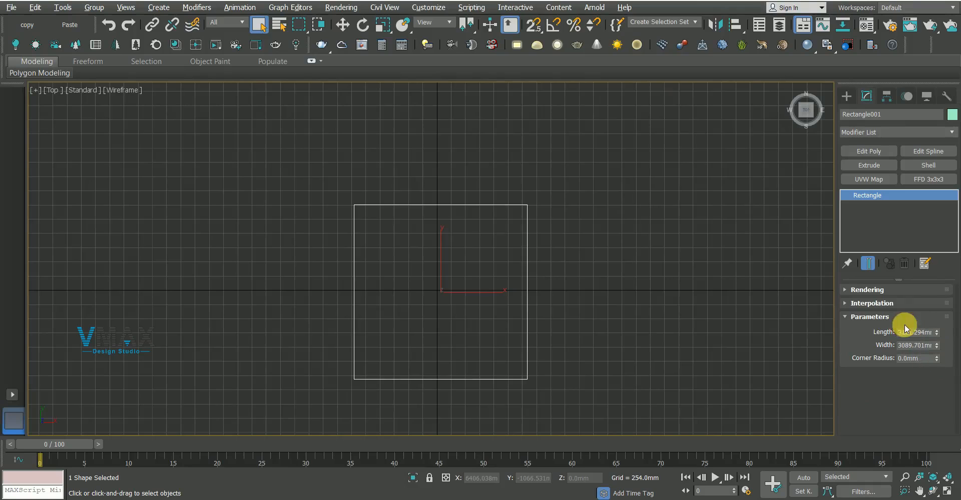
Set the display units to US Standard, Feet w/Decimal Inches
left_click(426, 6)
left_click(449, 157)
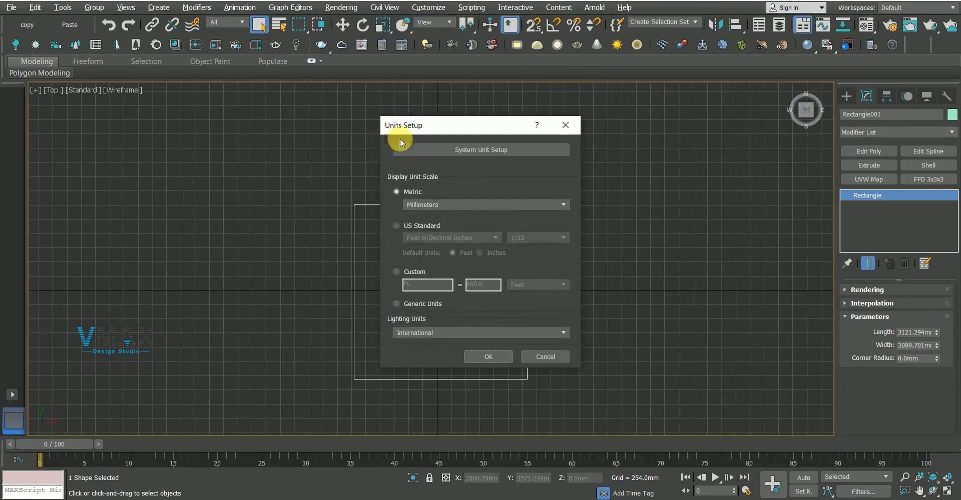
left_click(422, 225)
left_click(427, 237)
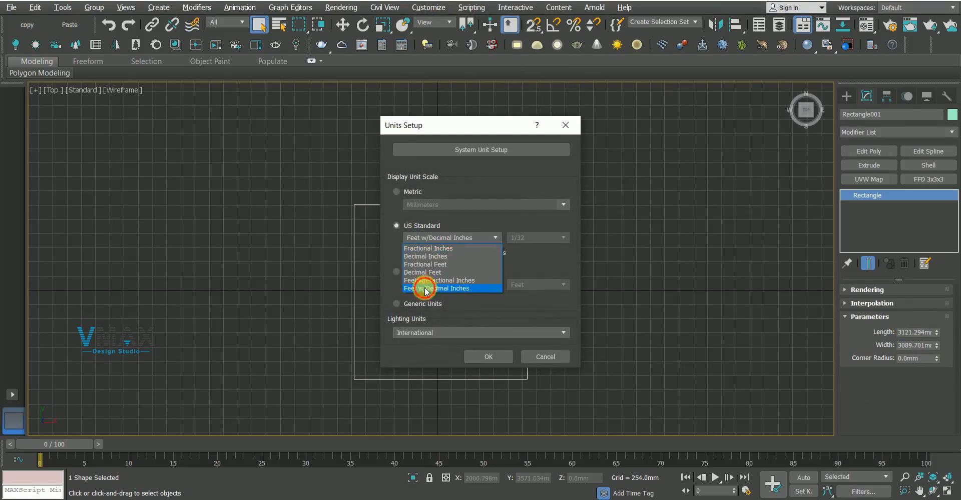
left_click(426, 289)
left_click(482, 356)
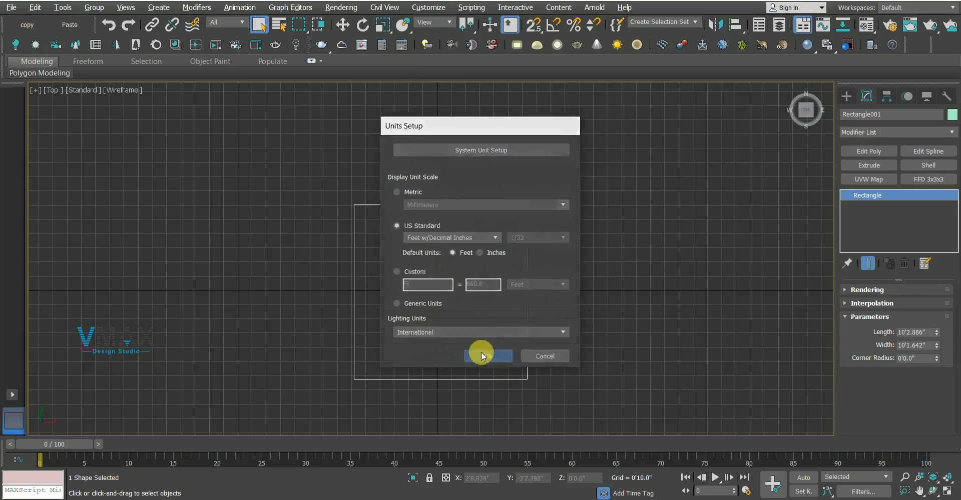
Set the rectangle's length and width to 14 feet each
double_click(914, 332)
type("1")
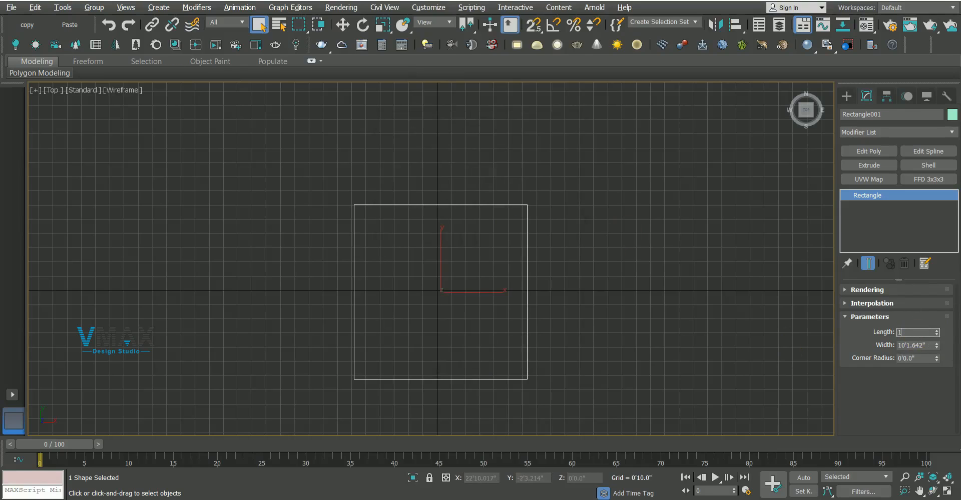
type("4'")
key("Tab")
type("14")
key("Return")
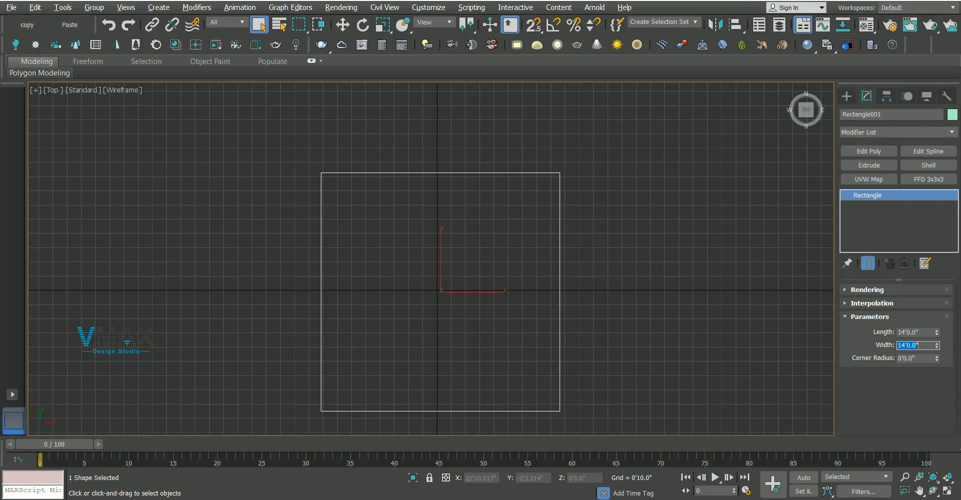
middle_click_drag(408, 308, 385, 299)
middle_click_drag(470, 254, 444, 240)
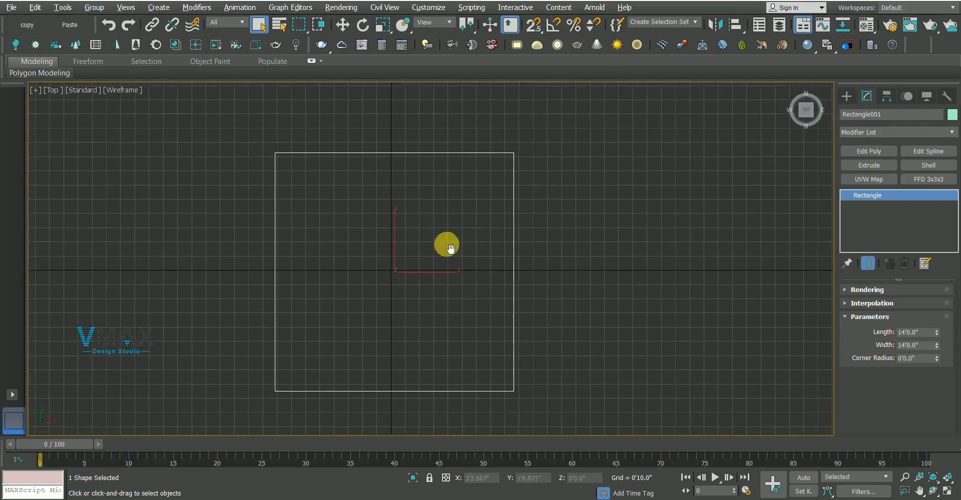
key("w")
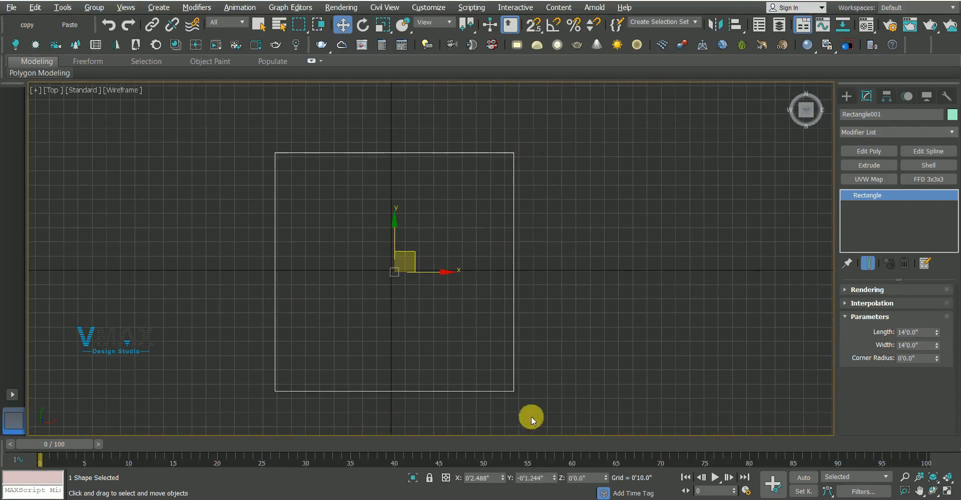
middle_click_drag(487, 261, 458, 241)
key("q")
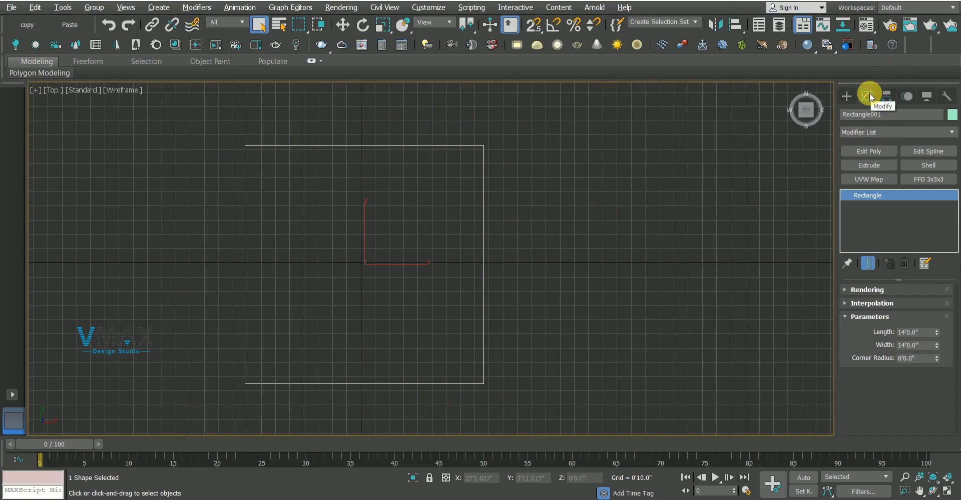
Add an Edit Spline modifier to the rectangle
left_click(923, 151)
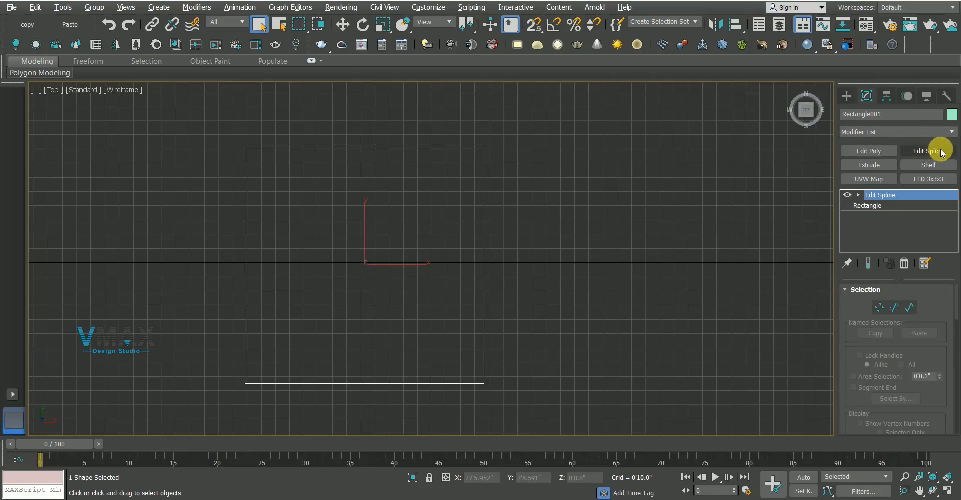
left_click(952, 134)
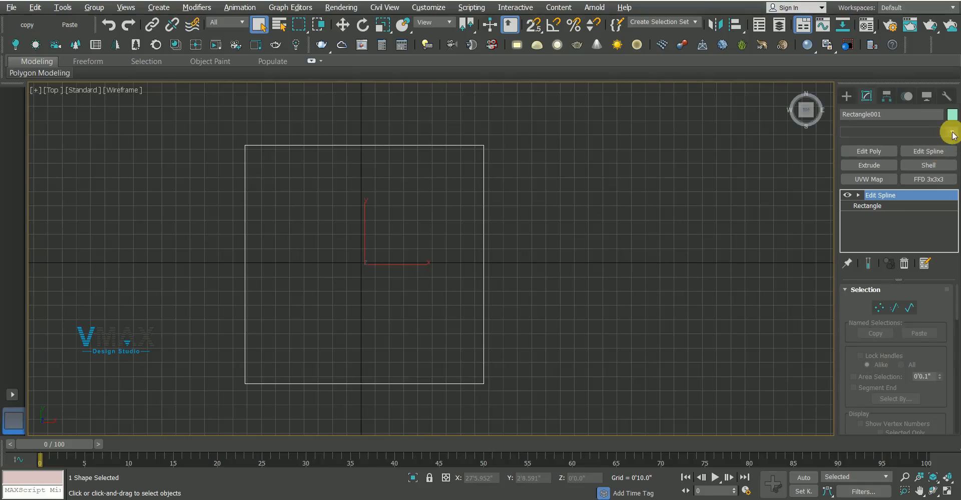
scroll(877, 379, "down", 13)
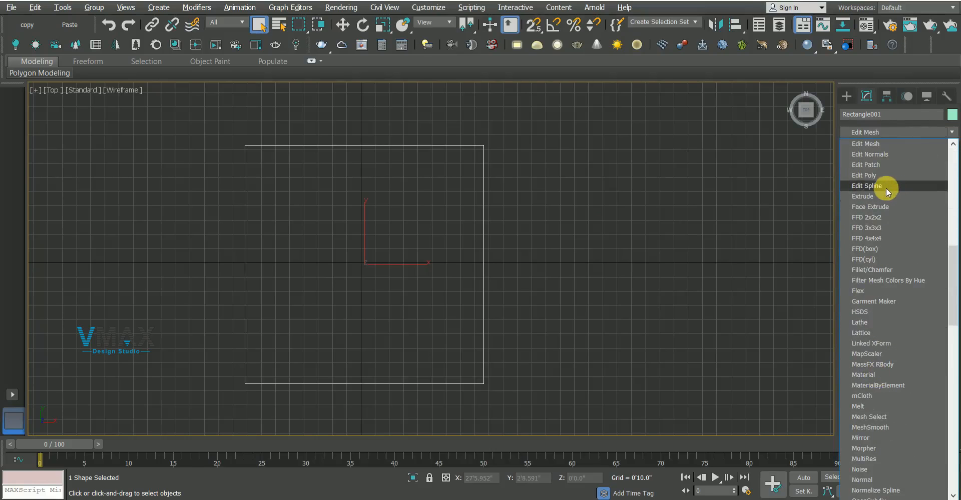
left_click(887, 188)
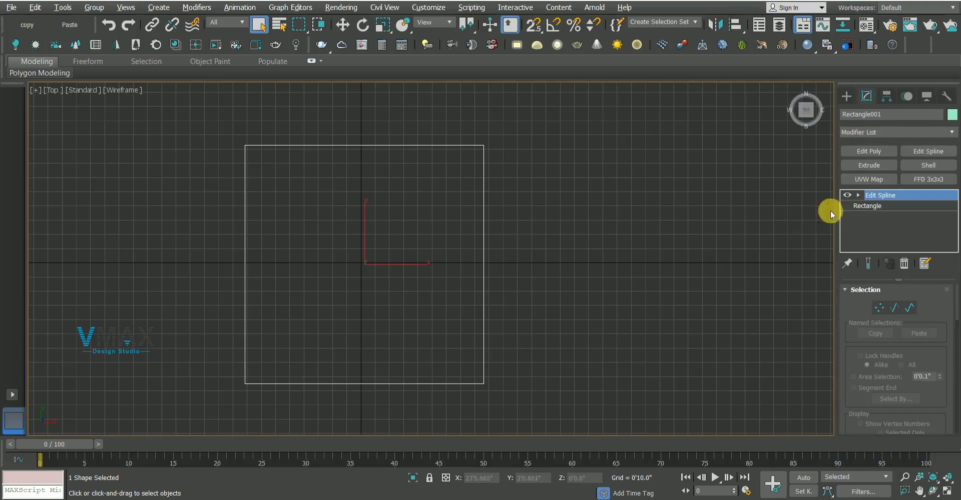
Outline the whole rectangle at Spline level by -4.5 inches to form the wall thickness outside it
left_click(858, 196)
left_click(872, 228)
left_click_drag(147, 120, 670, 465)
scroll(881, 399, "down", 5)
scroll(891, 392, "up", 5)
scroll(881, 395, "down", 5)
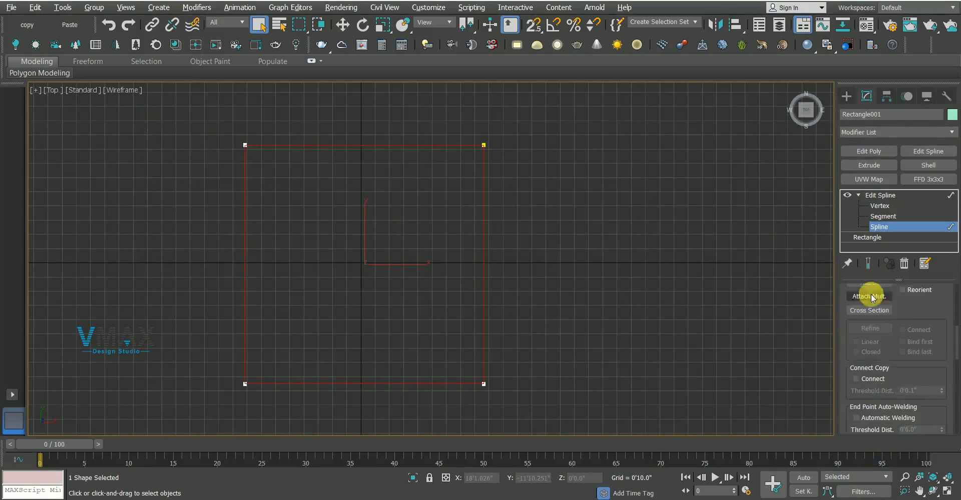
left_click(922, 411)
type("4.5")
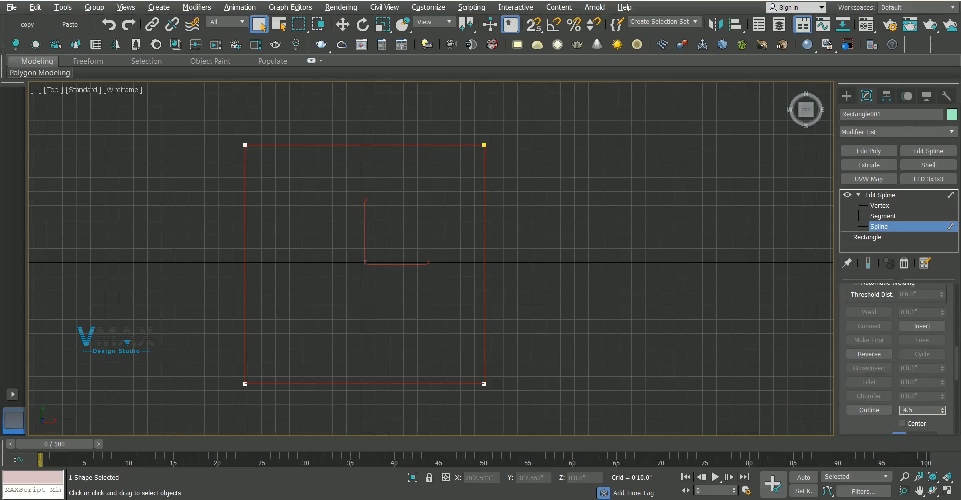
key("Return")
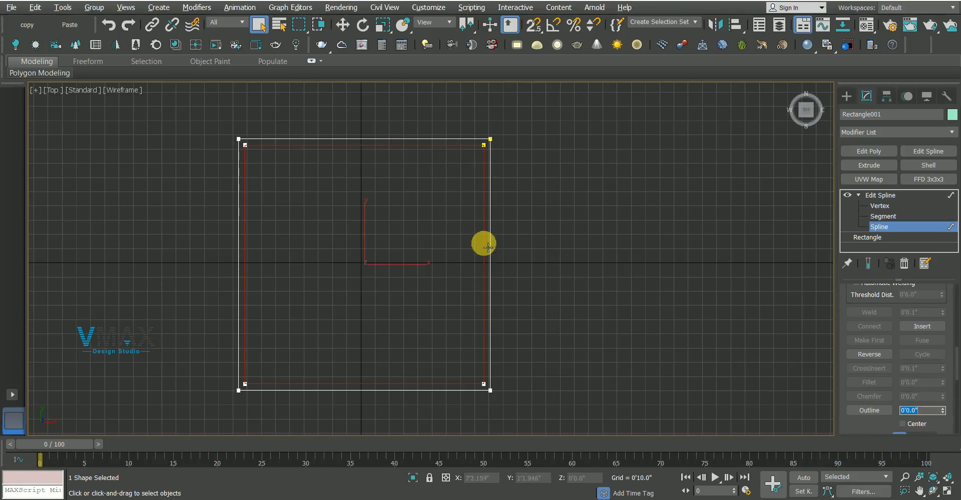
middle_click_drag(314, 216, 313, 217)
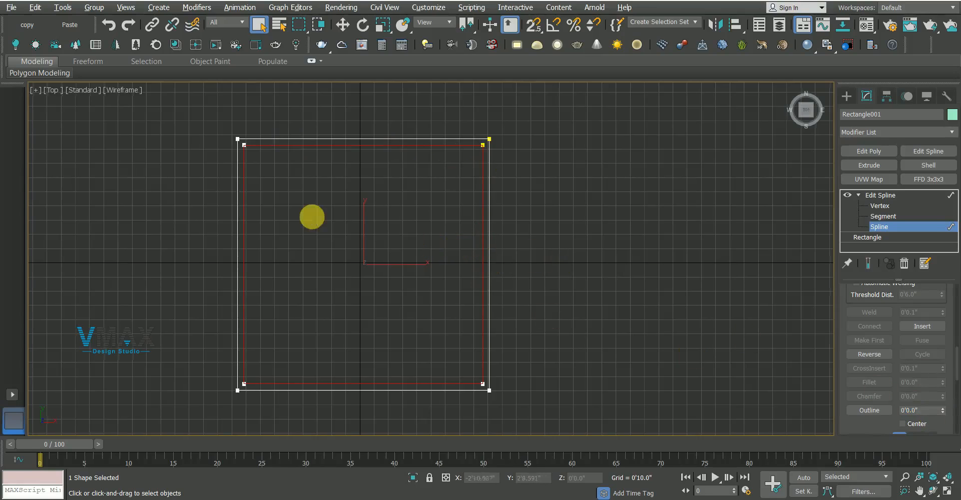
left_click(877, 195)
Extrude the double wall outline by 11 feet
middle_click_drag(338, 270, 347, 234)
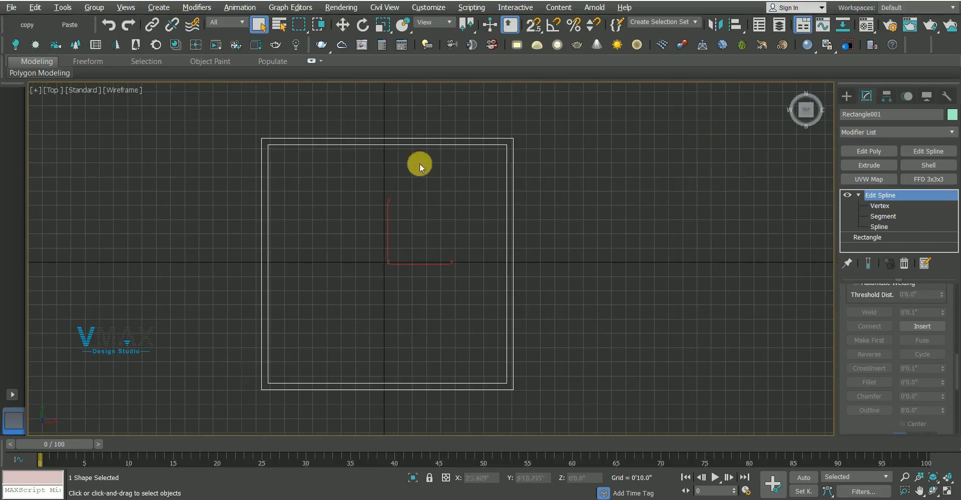
left_click(861, 170)
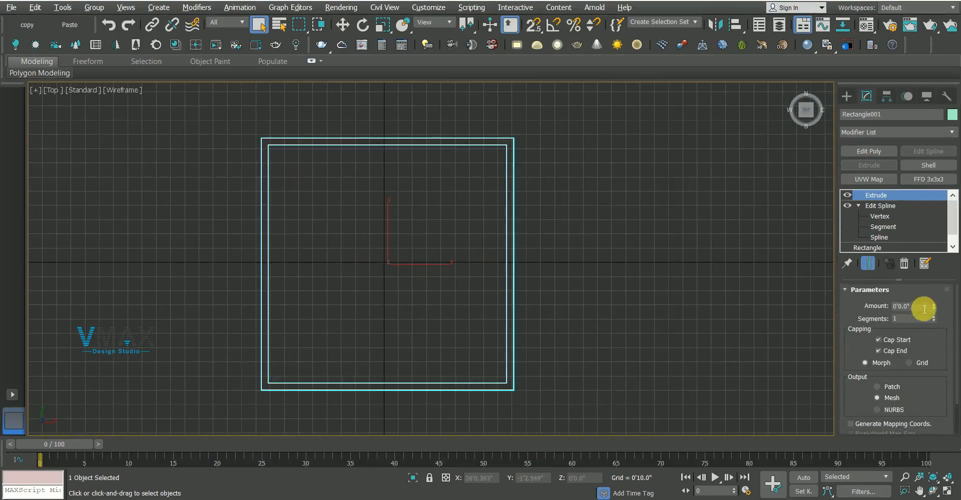
type("11'")
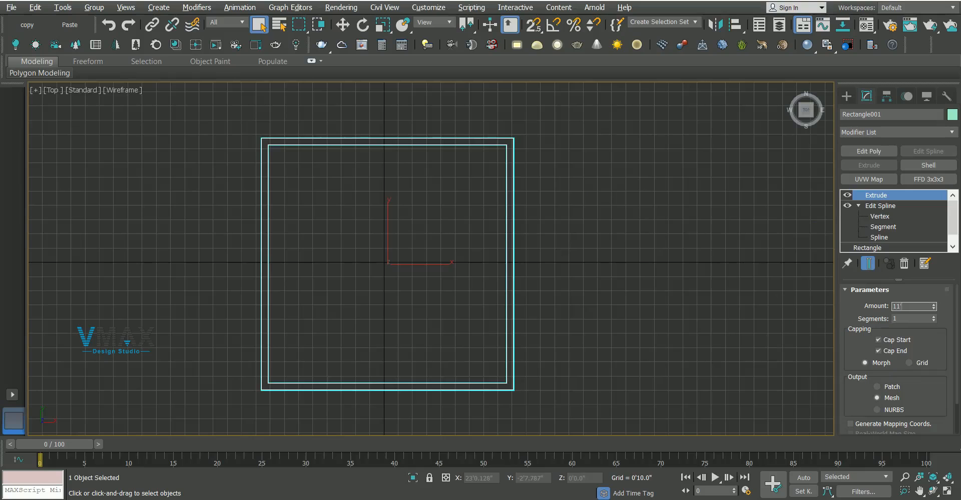
key("Return")
middle_click_drag(423, 292, 505, 340)
key("p")
scroll(396, 274, "down", 5)
key("t")
key("z")
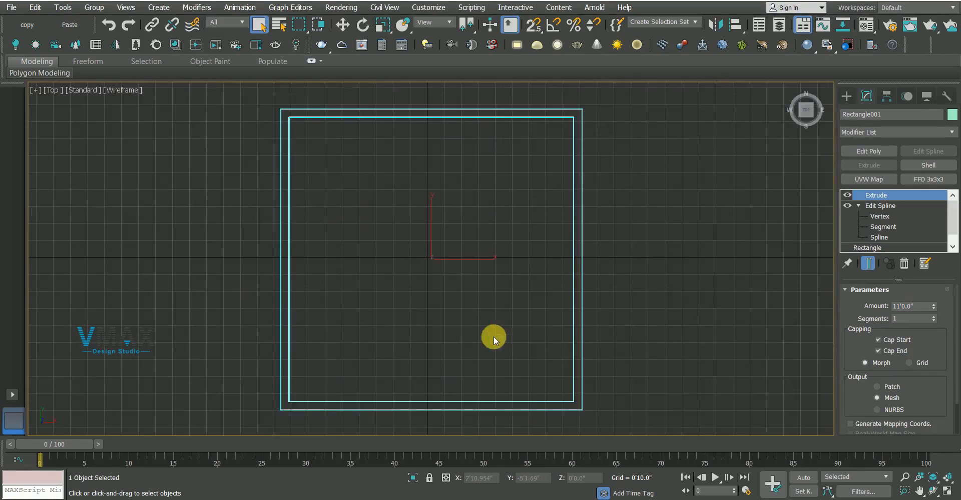
key("q")
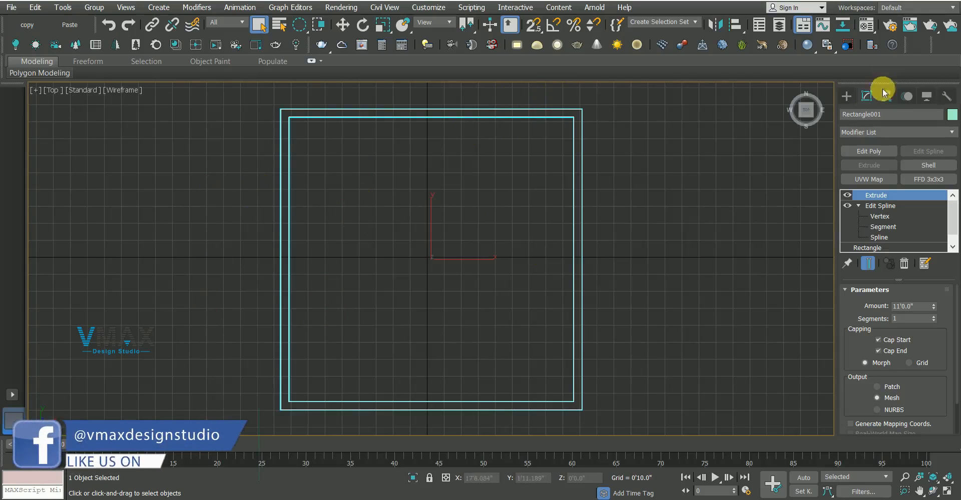
Switch on 3D snapping and create a box about 3'1.7" long and 7'0.6" wide beside the room in the Top view
left_click(846, 97)
left_click(846, 112)
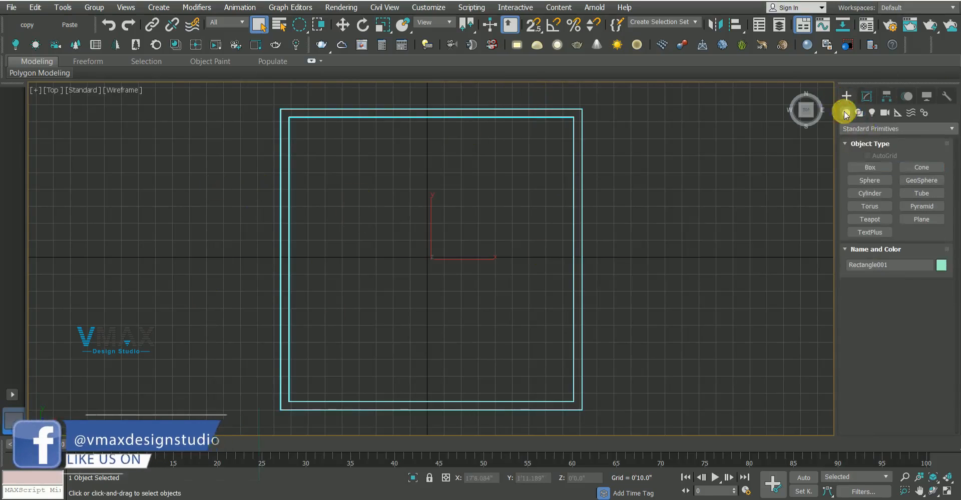
left_click(856, 167)
middle_click_drag(454, 191, 434, 220)
left_click_drag(533, 25, 534, 75)
middle_click_drag(678, 155, 562, 155)
left_click_drag(493, 163, 638, 229)
left_click(624, 212)
Set the box's height to 8 feet and its width to 3'3"
double_click(917, 373)
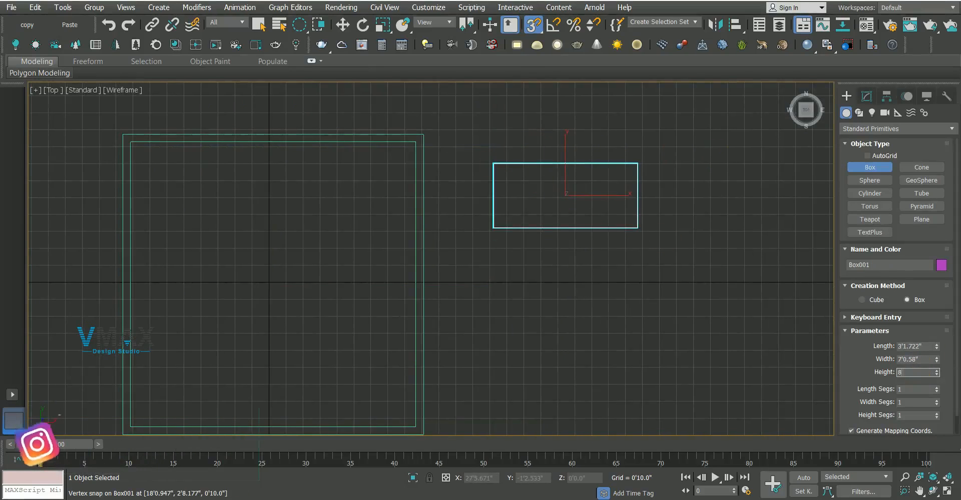
type("8")
key("Return")
double_click(920, 360)
type("3")
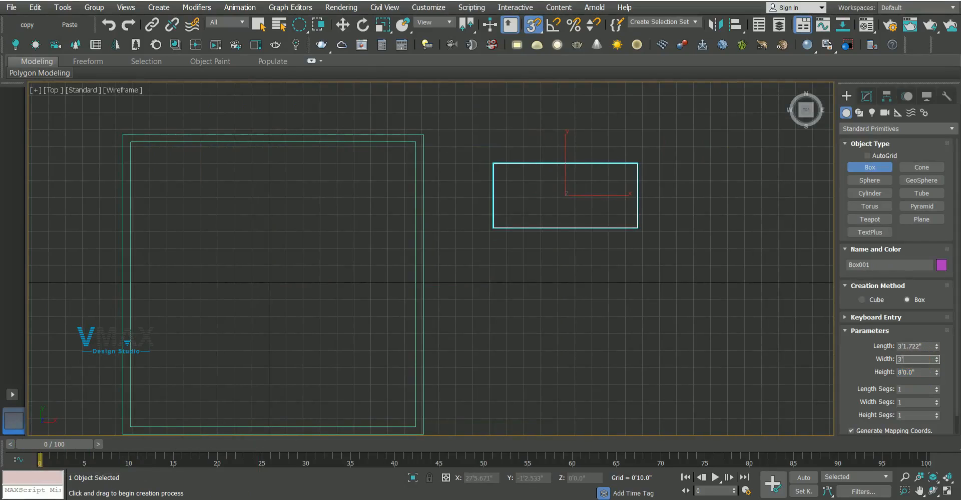
type("'3\"")
key("Return")
Switch to 2.5D snapping and move the box so its upper-right corner snaps to the room's inner upper-right corner
middle_click_drag(622, 273, 686, 294)
key("w")
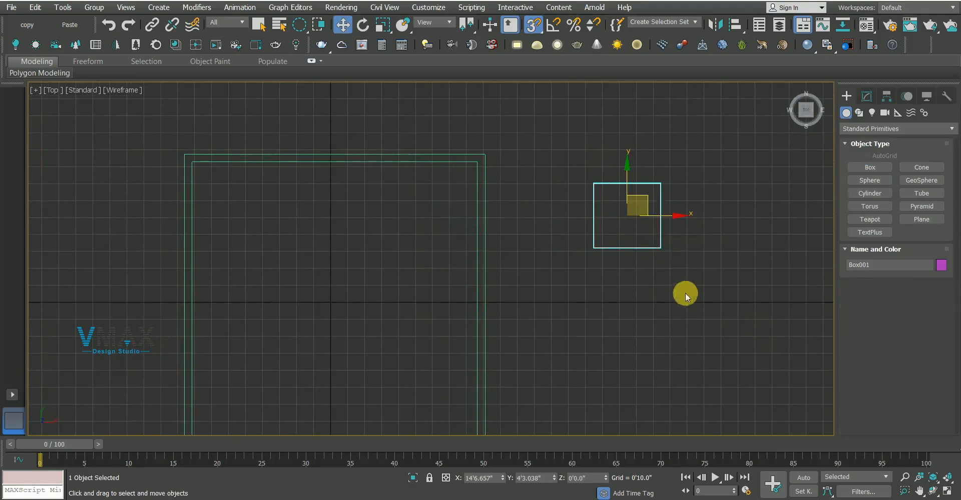
left_click_drag(650, 206, 469, 176)
key("s")
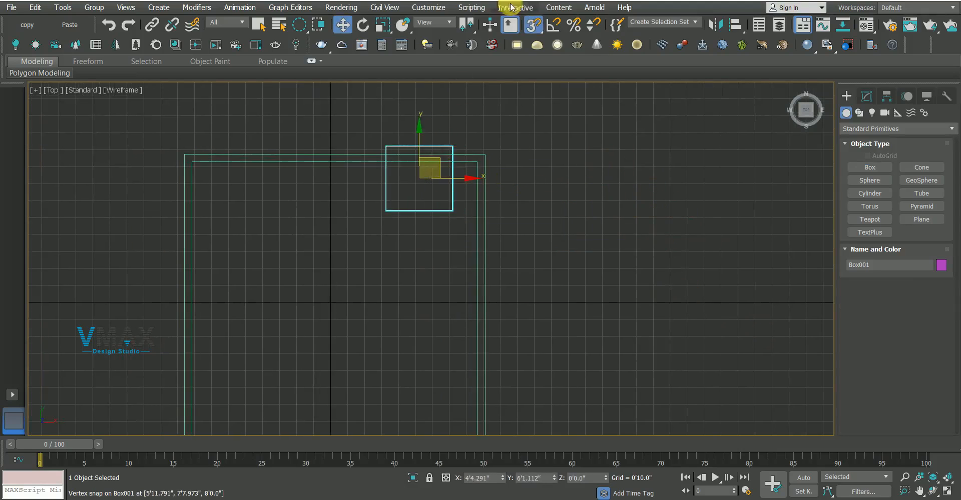
left_click_drag(530, 26, 534, 44)
left_click_drag(453, 146, 476, 162)
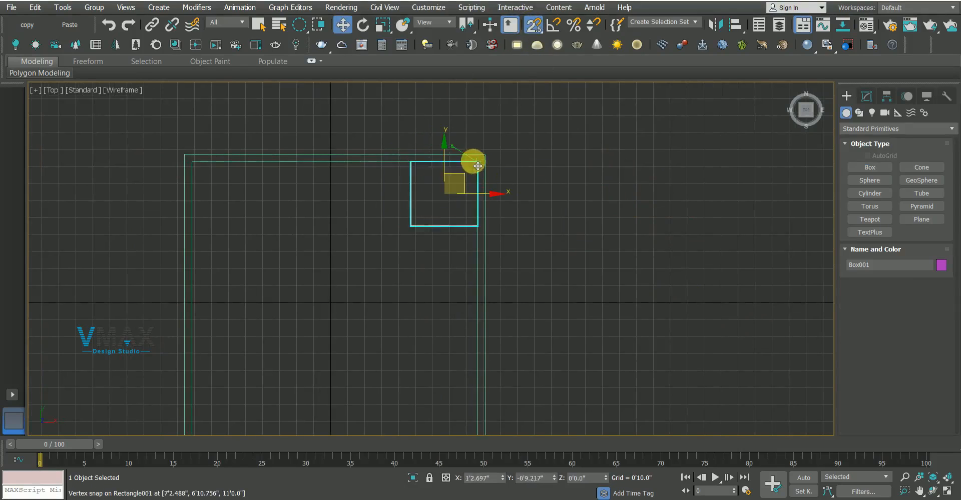
Offset the box by -4.5" along X so that it stands clear of the room's right wall
right_click(341, 26)
left_click(535, 229)
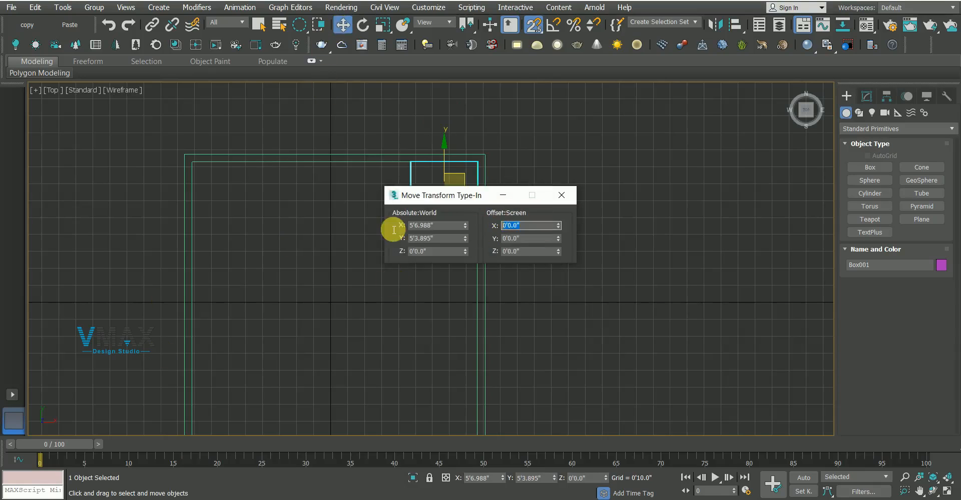
left_click_drag(465, 199, 216, 205)
key("Return")
middle_click_drag(490, 231, 480, 232)
key("ctrl+z")
left_click_drag(301, 233, 1, 235)
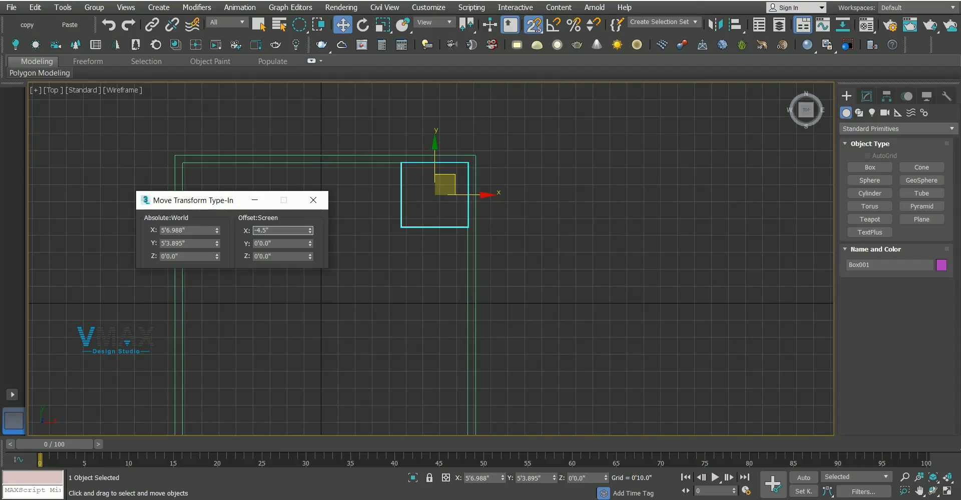
type("-4.5\"")
key("Return")
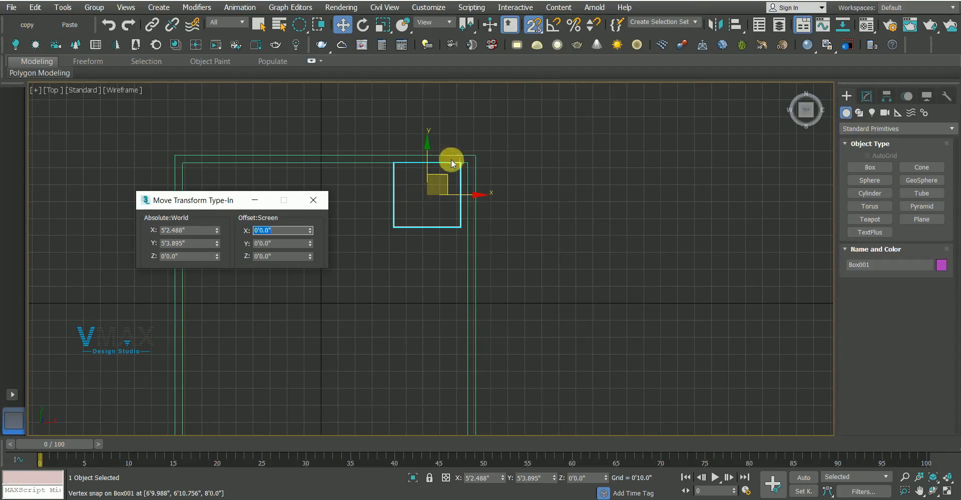
Move the box up along Y so that it passes through the upper wall, and close the transform dialog
scroll(469, 165, "up", 5)
scroll(476, 186, "down", 3)
middle_click_drag(437, 169, 491, 209)
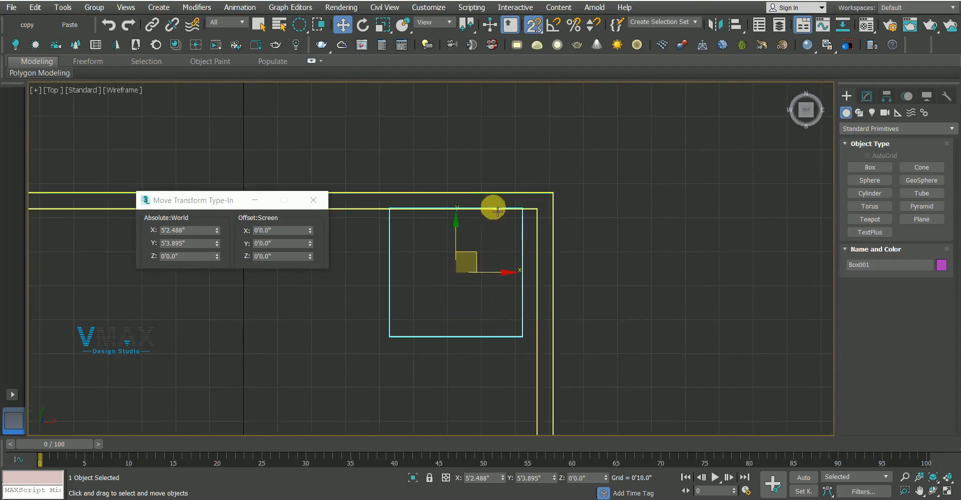
left_click_drag(455, 238, 452, 176)
key("q")
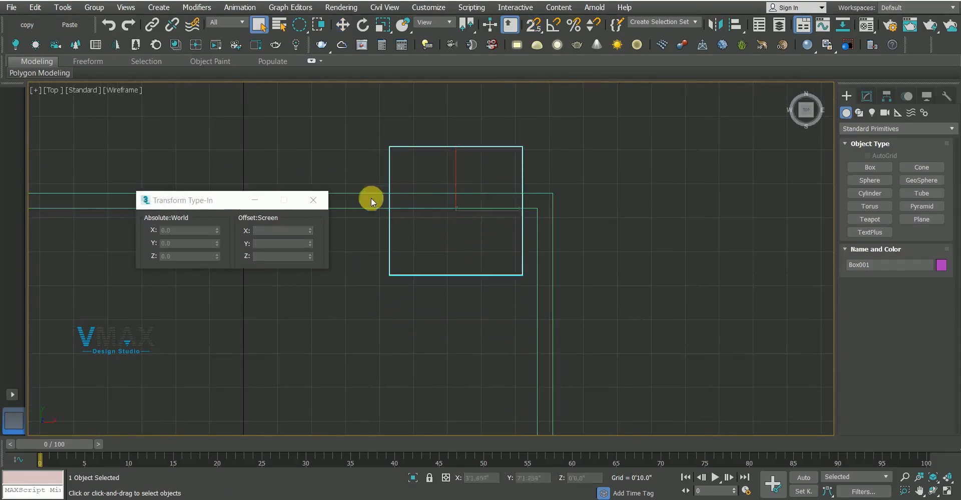
scroll(351, 198, "up", 1)
left_click(326, 200)
scroll(380, 273, "down", 4)
key("w")
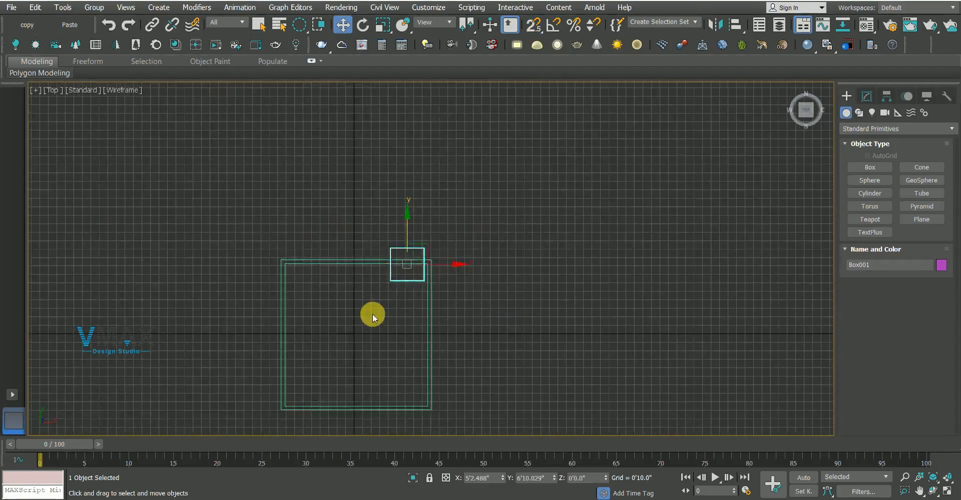
key("p")
key("z")
middle_click_drag(428, 264, 398, 279, "alt")
scroll(401, 279, "down", 4)
key("q")
Copy the box in the Top view and place the copy across the middle of the left wall
key("t")
key("w")
scroll(399, 271, "down", 4)
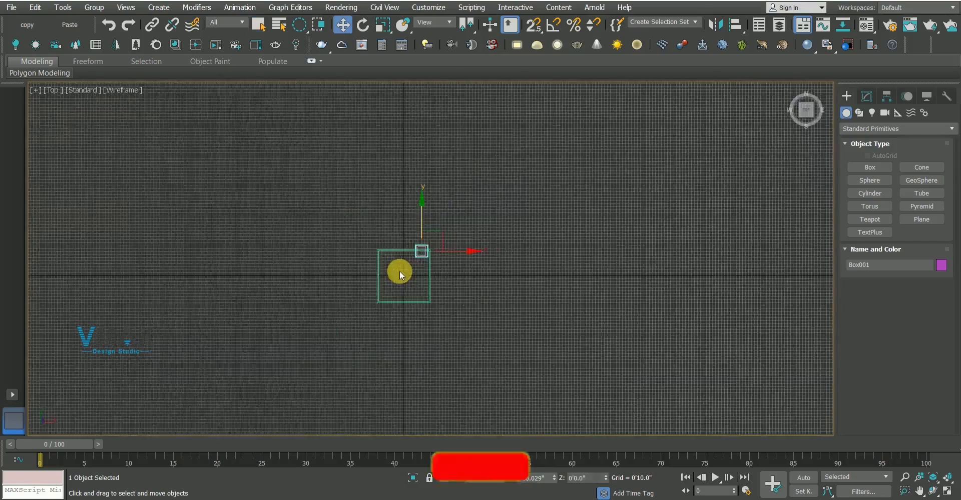
scroll(431, 275, "up", 5)
left_click_drag(547, 149, 411, 252, "shift")
left_click(482, 302)
scroll(470, 270, "up", 4)
middle_click_drag(469, 259, 508, 270)
mouse_move(517, 271)
left_mouse_down()
mouse_move(429, 275)
mouse_move(441, 279)
left_mouse_up()
key("q")
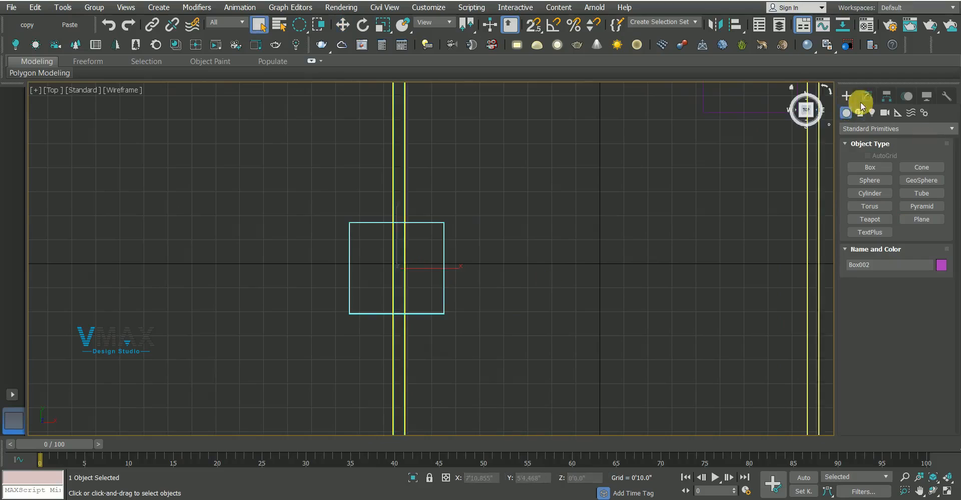
Set the copied box's length to 6 feet and its height to 6 feet
left_click(866, 96)
left_click_drag(938, 308, 927, 297)
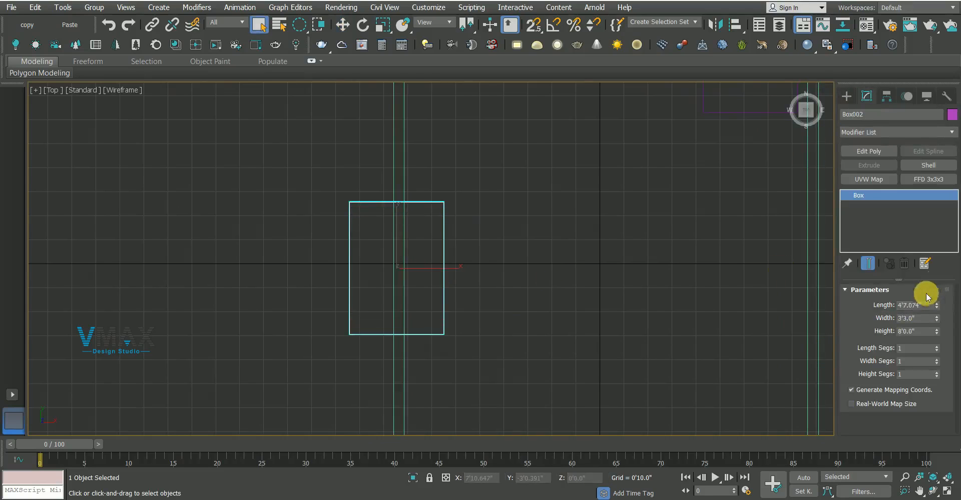
key("Return")
left_click(927, 332)
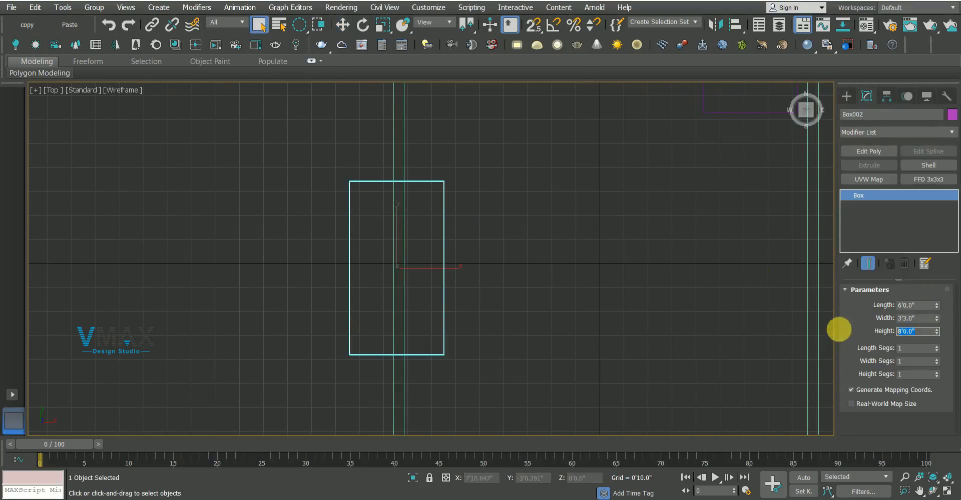
Raise the copied box 2 feet above the floor in the Front view using an exact move offset
middle_click_drag(392, 272, 418, 265)
key("f")
key("z")
key("w")
scroll(382, 193, "down", 5)
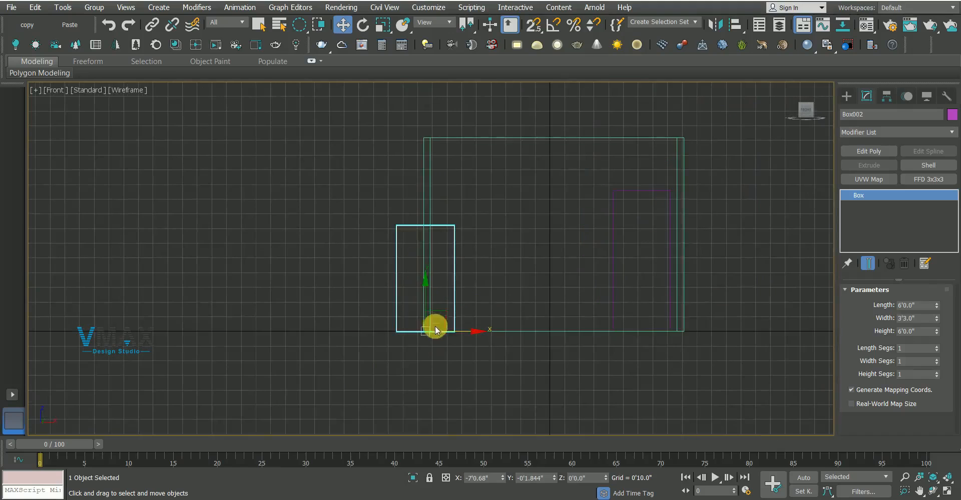
right_click(343, 25)
left_click(290, 248)
key("Return")
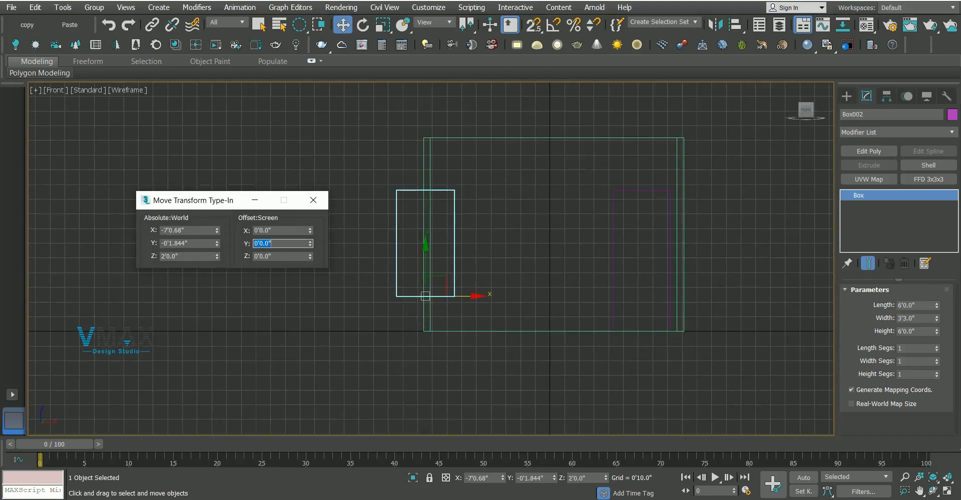
left_click(313, 200)
key("q")
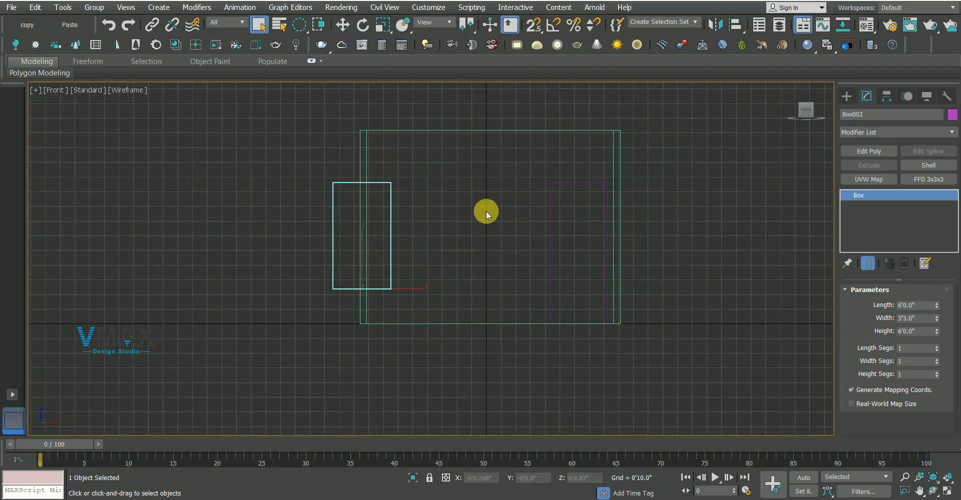
Examine how the two boxes pass through the room walls in the Perspective and Top views
key("p")
key("z")
middle_click_drag(466, 210, 455, 223, "alt")
scroll(455, 223, "down", 4)
middle_click_drag(589, 241, 489, 311, "alt")
key("t")
key("z")
scroll(441, 234, "down", 3)
Centre the room walls' pivot to the object, leave pivot editing and select the box on the left wall
left_click(491, 159)
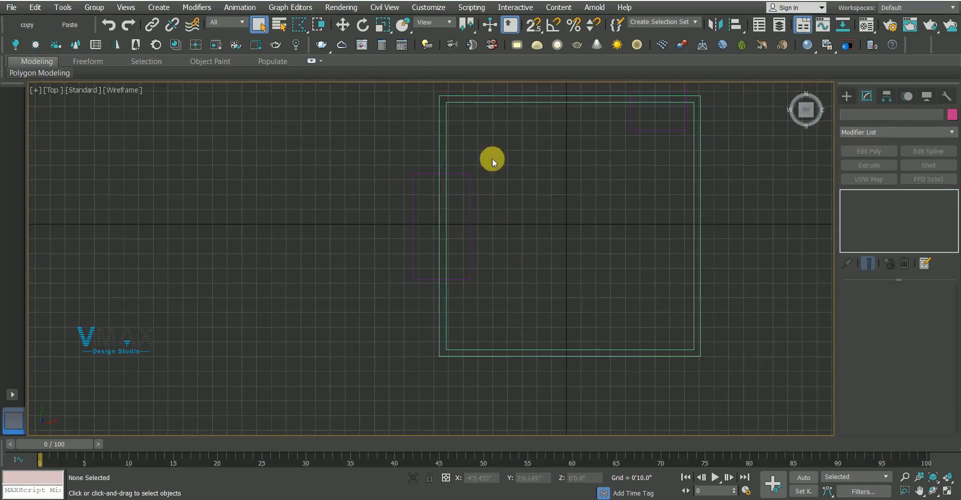
left_click(515, 99)
key("w")
left_click(886, 96)
left_click(896, 177)
left_click(896, 240)
key("q")
left_click(478, 249)
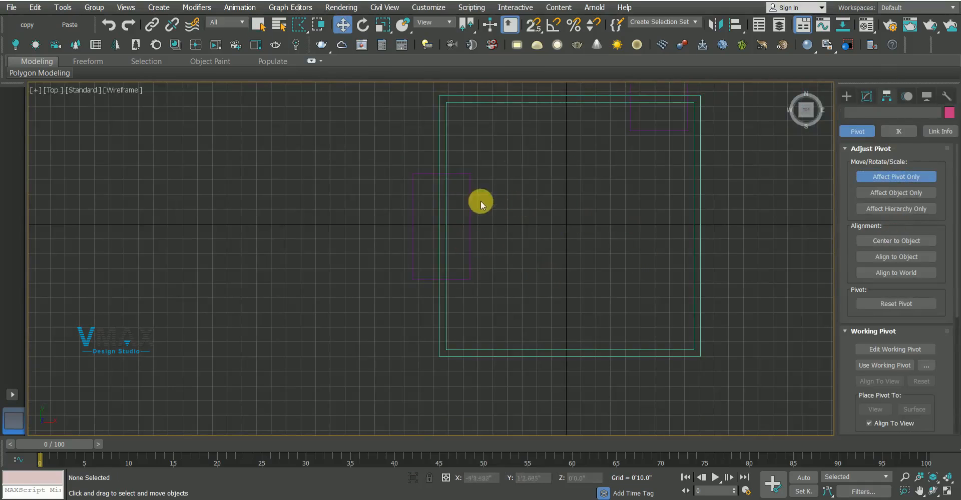
left_click(470, 200)
middle_click_drag(640, 91, 624, 141)
left_click(925, 177)
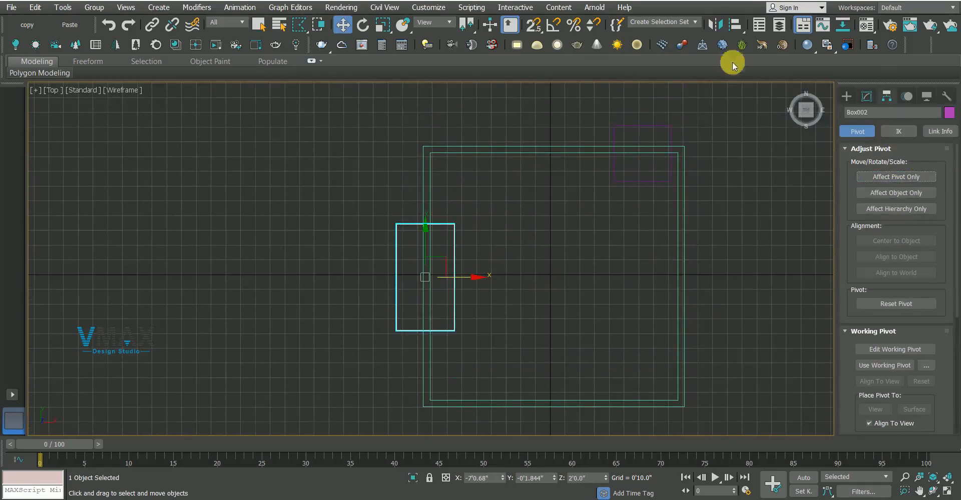
Align the box's centre to the room walls' centre in X and Y, and move it along X back across the left wall
left_click(735, 25)
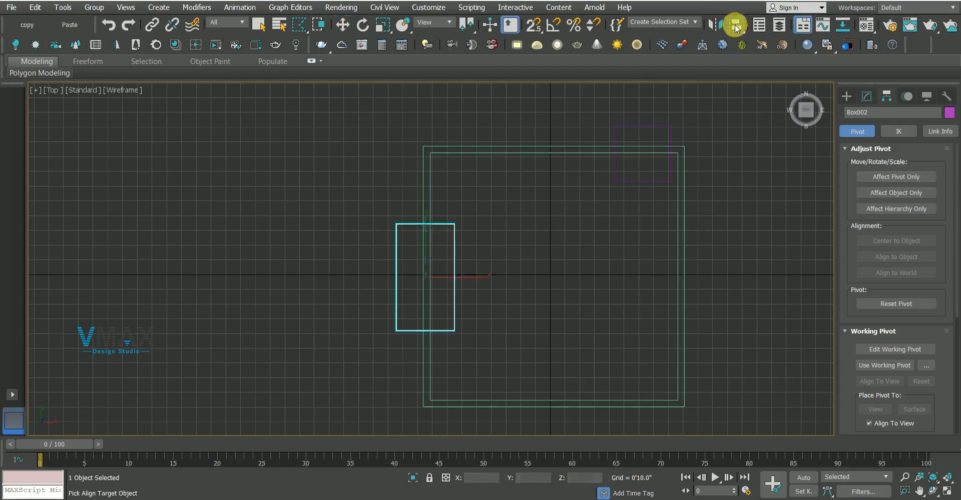
left_click(490, 154)
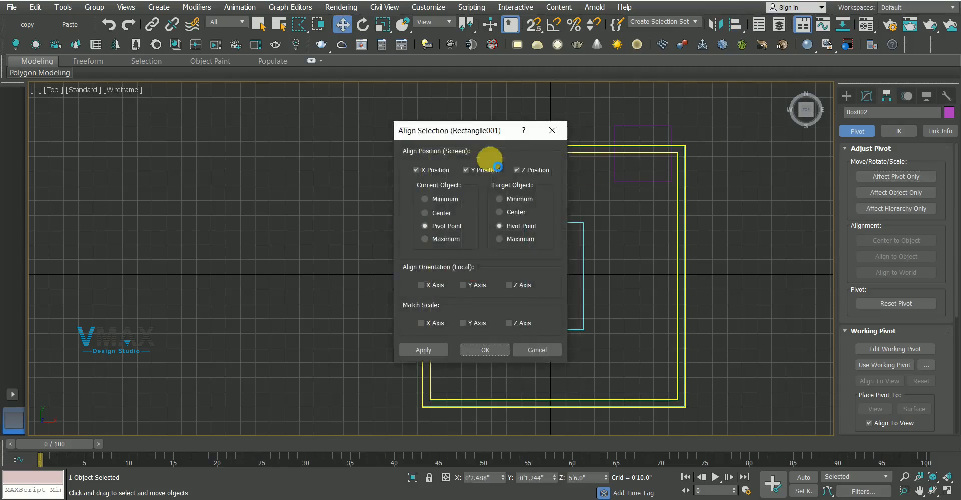
left_click_drag(444, 130, 152, 129)
left_click(134, 213)
left_click(241, 173)
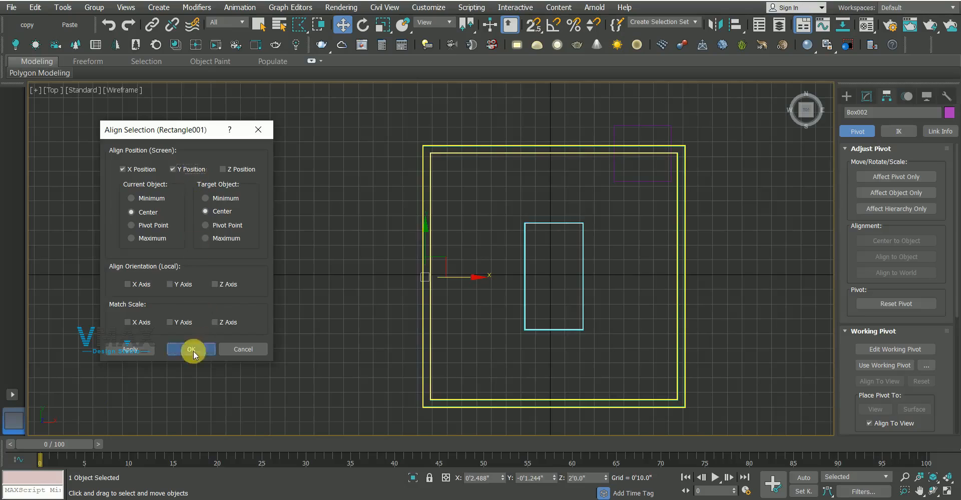
left_click(192, 350)
left_click_drag(605, 281, 468, 282)
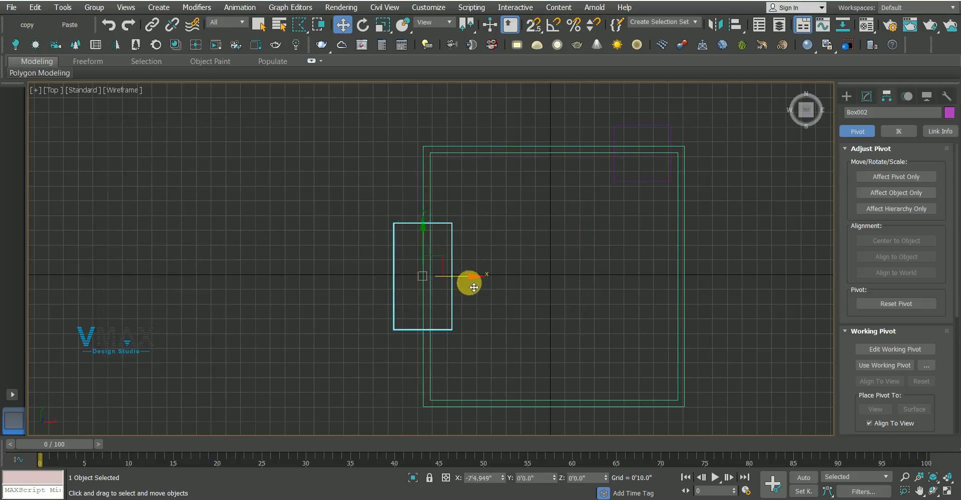
Select the room walls in the Perspective view and make them a ProBoolean compound object
key("q")
key("p")
scroll(517, 287, "up", 2)
middle_click_drag(517, 287, 549, 291)
left_click(524, 163)
middle_click_drag(523, 162, 355, 196)
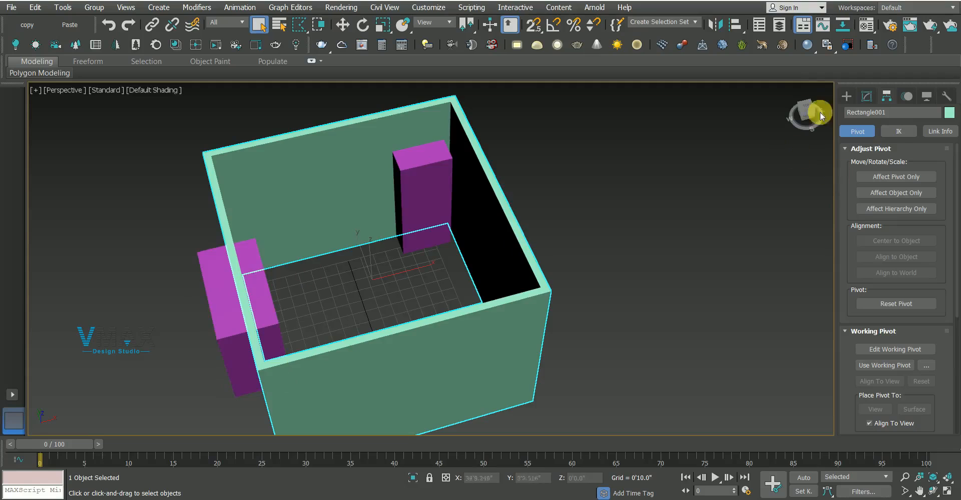
left_click(846, 97)
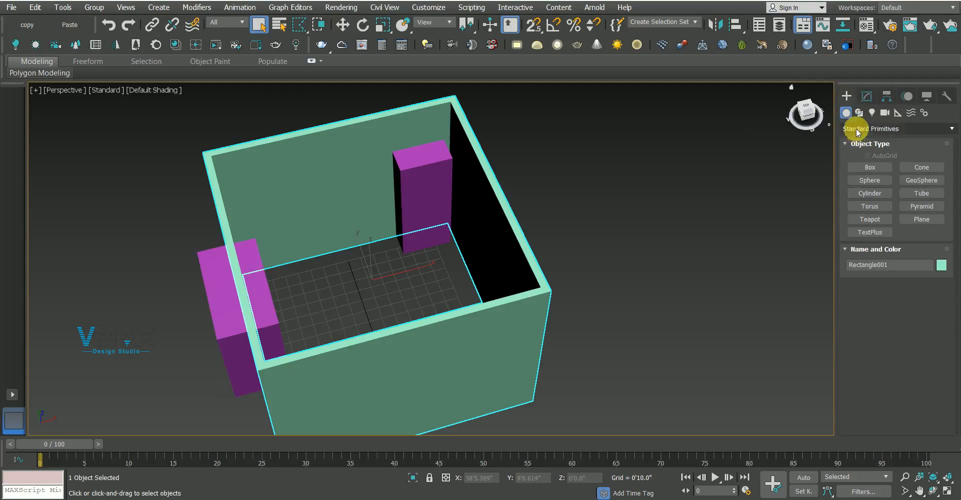
left_click(857, 130)
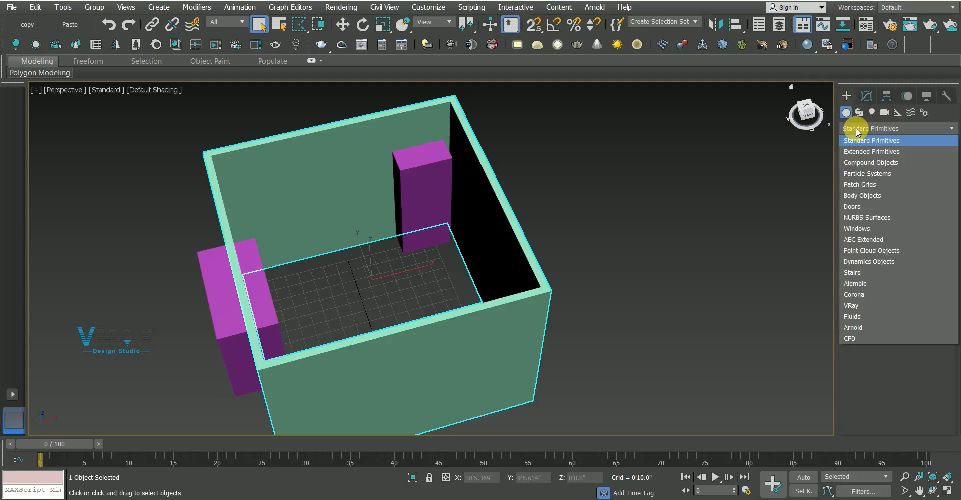
left_click(846, 113)
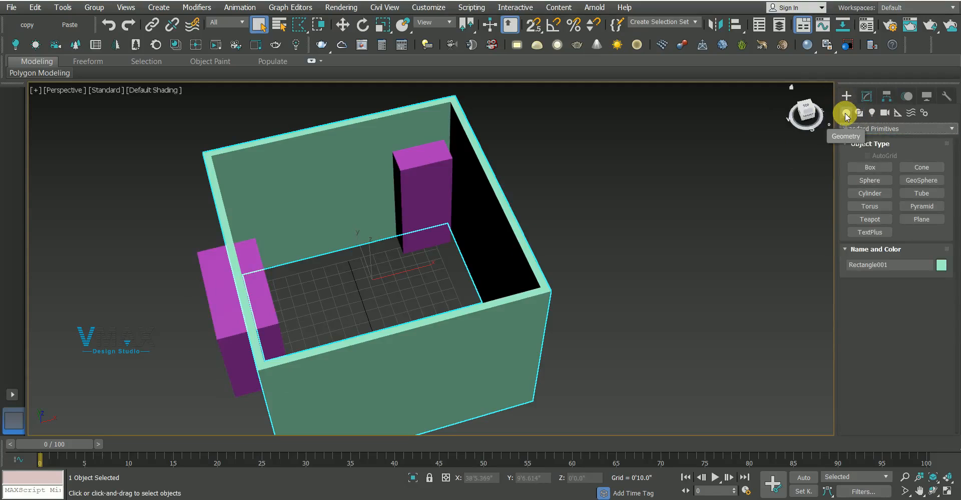
left_click(891, 128)
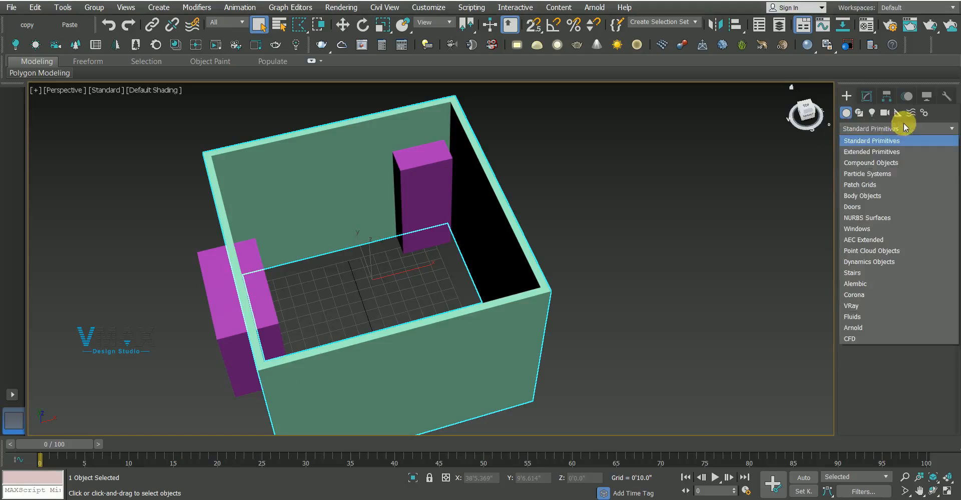
left_click(882, 164)
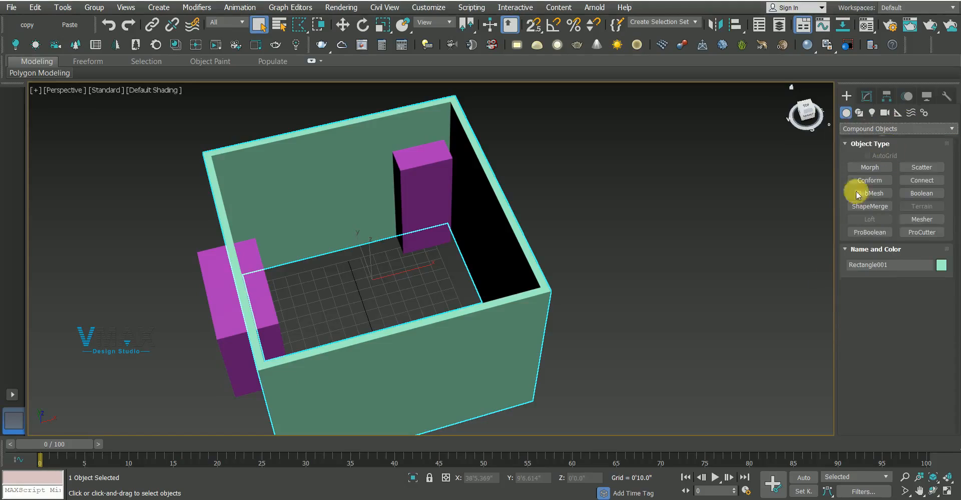
left_click(871, 232)
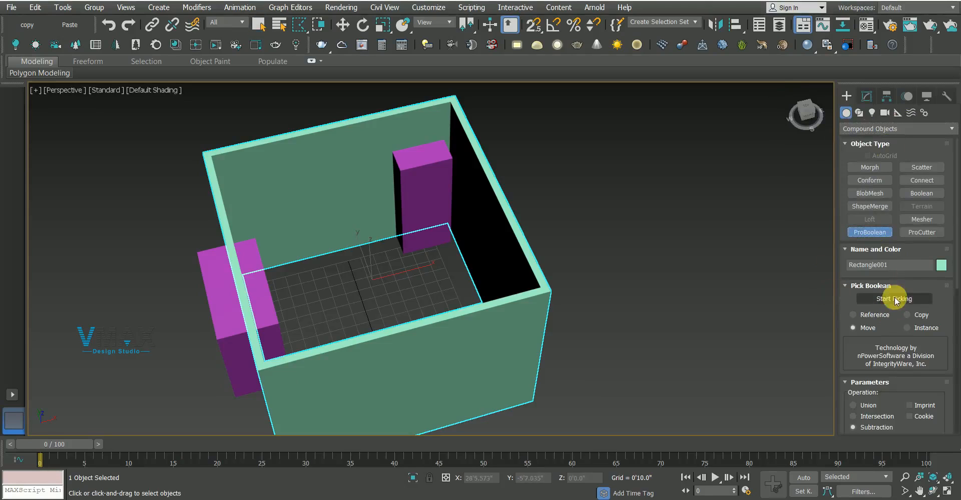
Subtract the door box and the window box from the room walls, and end the ProBoolean operation
left_click(426, 188)
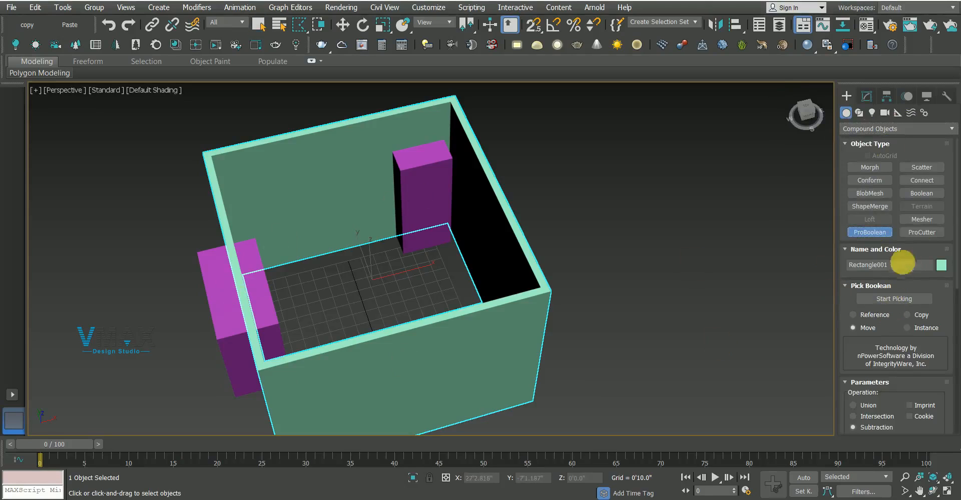
left_click(889, 299)
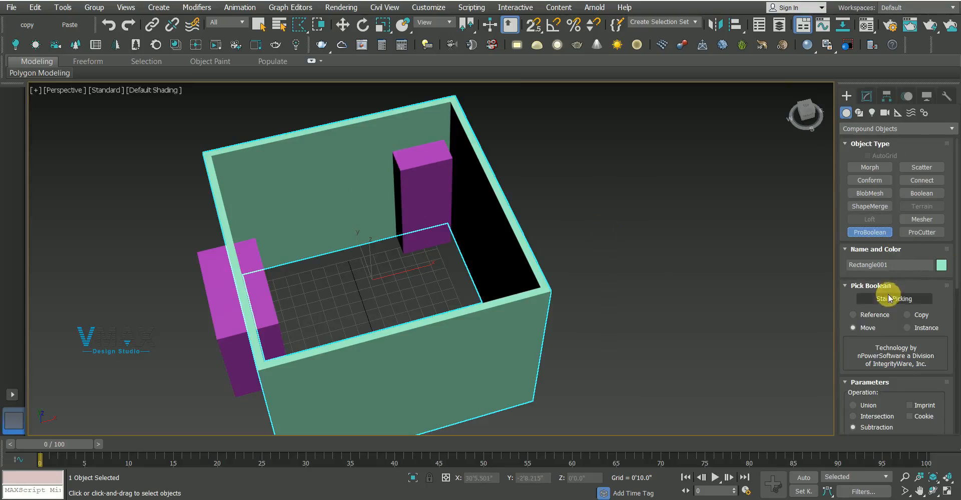
left_click(428, 186)
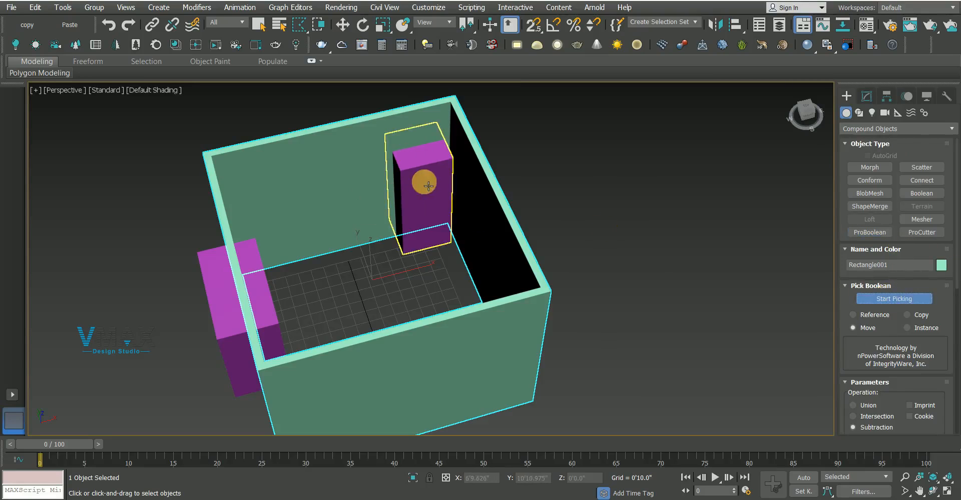
left_click(216, 281)
middle_click_drag(579, 294, 403, 242, "alt")
right_click(533, 288)
key("q")
left_click(531, 287)
Create a 6' by 0'4.5" by 6' box filling the window opening with 3D snapping, and switch snapping off
middle_click_drag(449, 352, 429, 268, "alt")
scroll(419, 238, "up", 4)
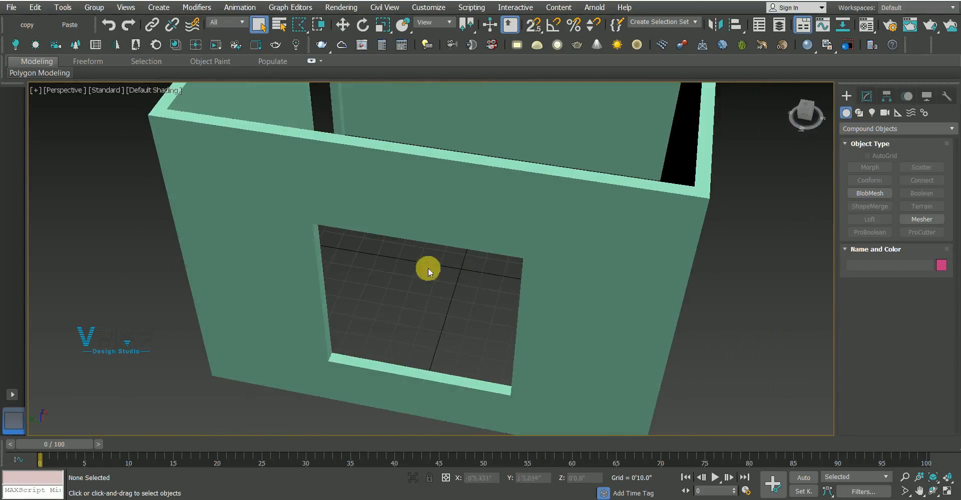
left_click(872, 133)
left_click(868, 137)
left_click(870, 168)
key("s")
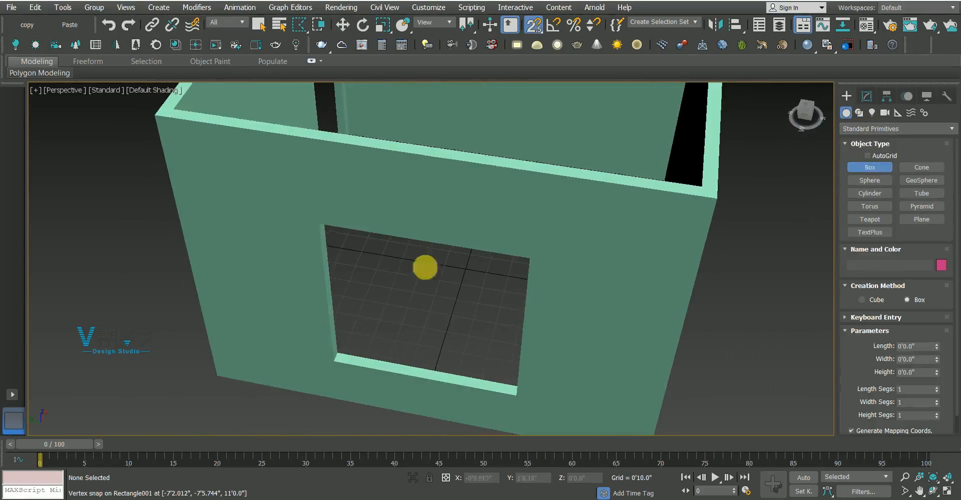
middle_click_drag(425, 268, 472, 196)
left_click_drag(534, 24, 532, 89)
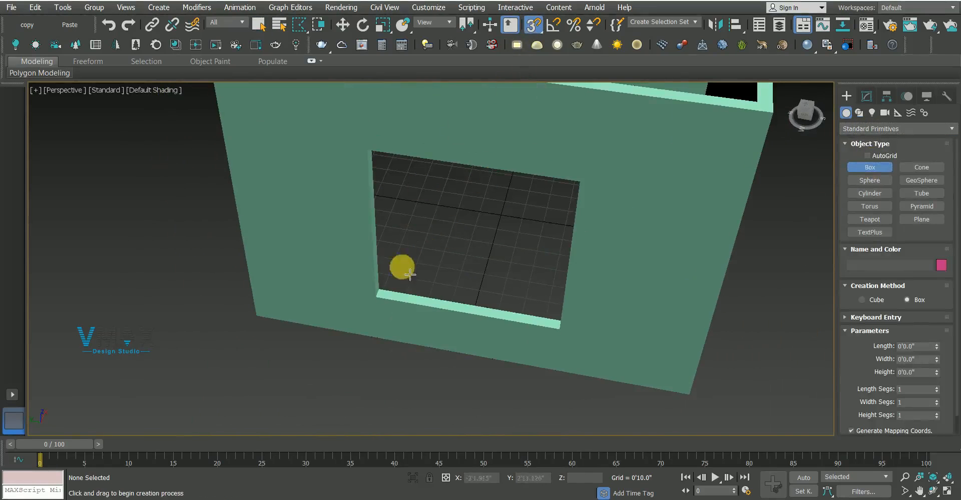
left_click_drag(390, 288, 553, 333)
left_click(576, 181)
middle_click_drag(529, 212, 505, 266)
key("s")
Add an Edit Poly modifier to the window box and select its front and back polygons
left_click(849, 99)
left_click(867, 96)
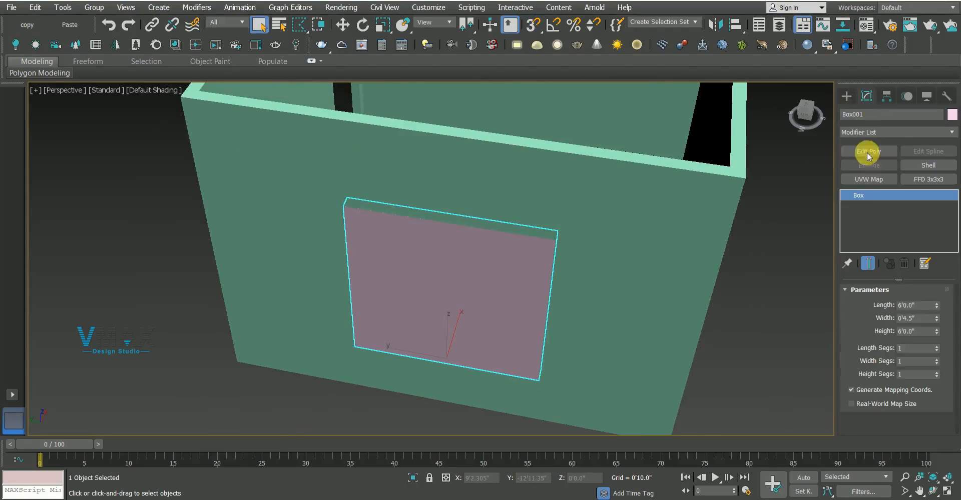
left_click(865, 152)
left_click(905, 386)
mouse_move(453, 285)
middle_mouse_down("alt")
mouse_move(578, 244)
mouse_move(466, 279)
middle_mouse_up("alt")
left_click(465, 278)
Inset the selected polygons of the window box by 0'2.0"
right_click(654, 157)
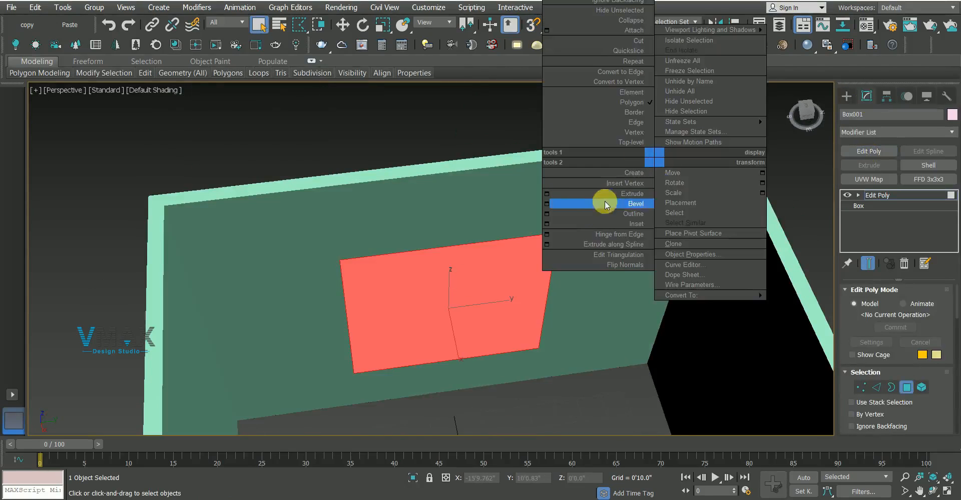
left_click(551, 224)
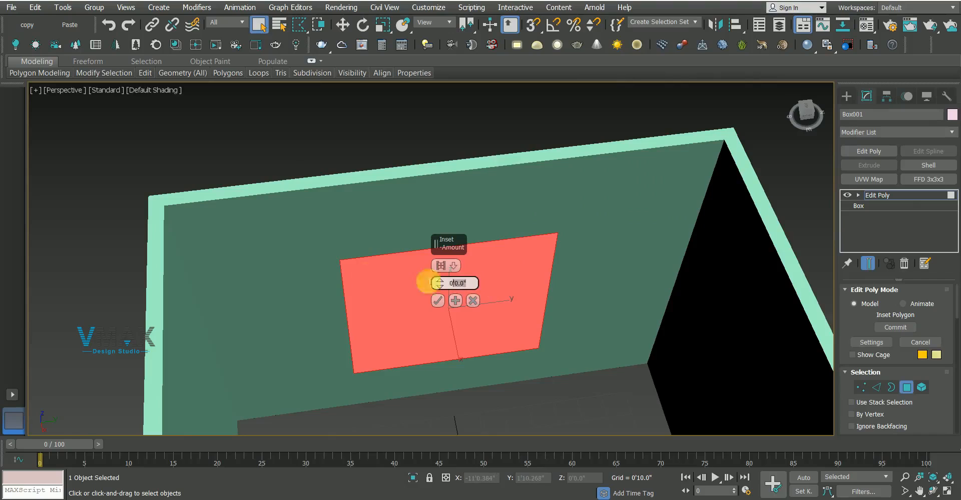
type("2")
key("Return")
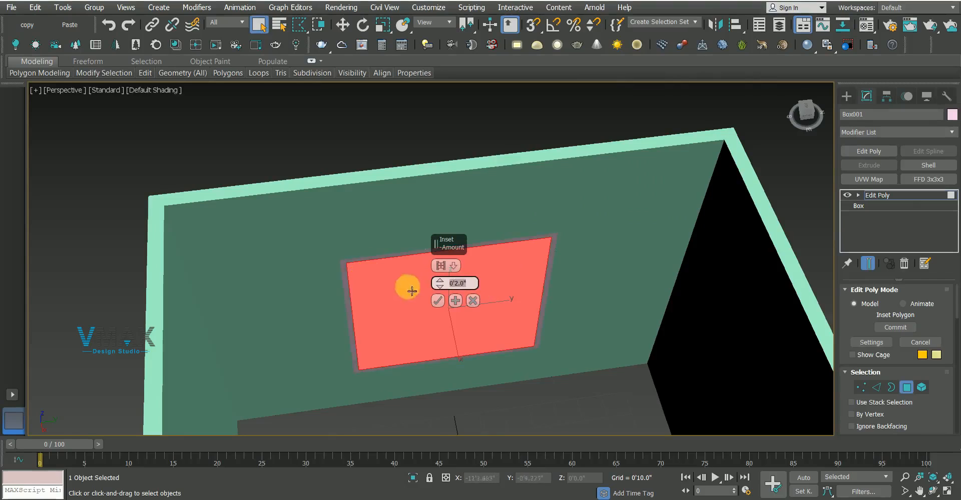
left_click(438, 301)
Bridge the two inset polygons through the box to open it into a window frame, and leave polygon editing
scroll(901, 345, "down", 5)
middle_click_drag(766, 336, 529, 281, "alt")
middle_click_drag(455, 290, 715, 281, "alt")
left_click(857, 407)
middle_click_drag(596, 246, 506, 261, "alt")
left_click(877, 195)
scroll(486, 219, "down", 4)
left_click(489, 269)
Create a 0'4.5" by 3'3.0" by 8'0.0" box filling the door opening with 3D snapping, and switch snapping off
left_click(846, 96)
left_click(870, 168)
scroll(515, 212, "up", 5)
key("s")
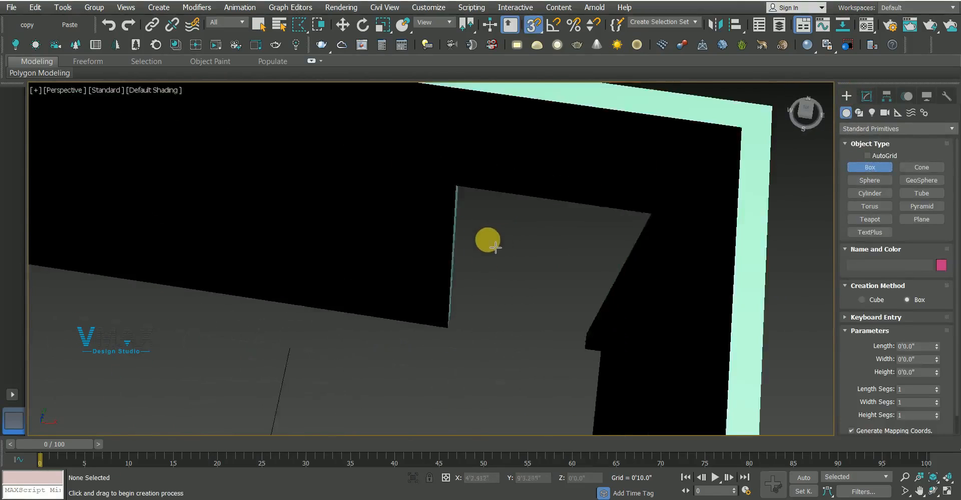
middle_click_drag(495, 247, 436, 258, "alt")
left_click_drag(401, 277, 510, 319)
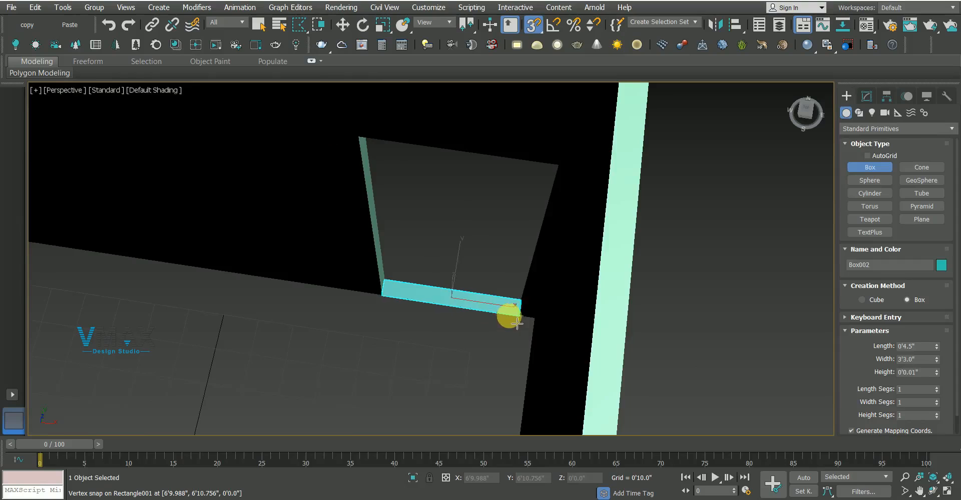
left_click(365, 147)
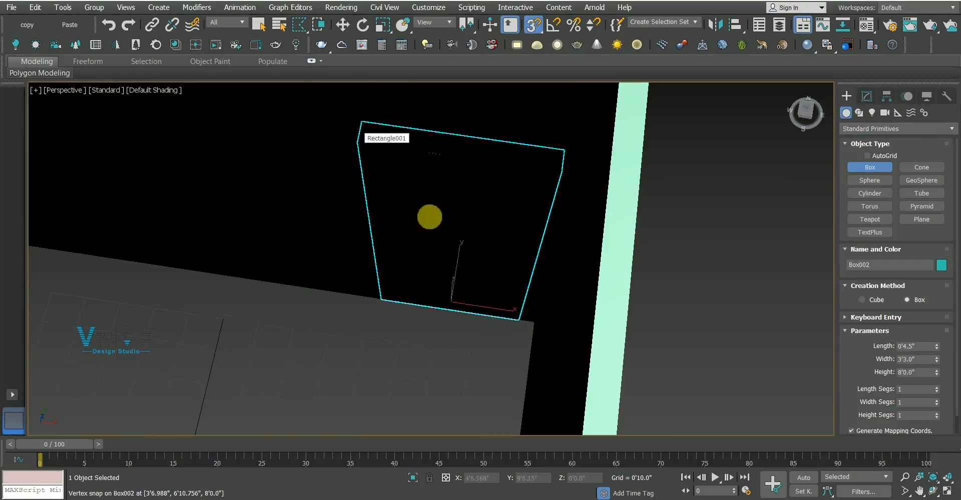
middle_click_drag(437, 225, 475, 186, "alt")
key("s")
scroll(452, 218, "down", 1)
middle_click_drag(452, 218, 371, 373, "alt")
right_click(433, 272)
Delete the box in the door opening
scroll(433, 272, "down", 5)
middle_click_drag(347, 400, 487, 195, "alt")
scroll(493, 199, "up", 5)
scroll(463, 275, "down", 3)
middle_click_drag(463, 275, 476, 251, "alt")
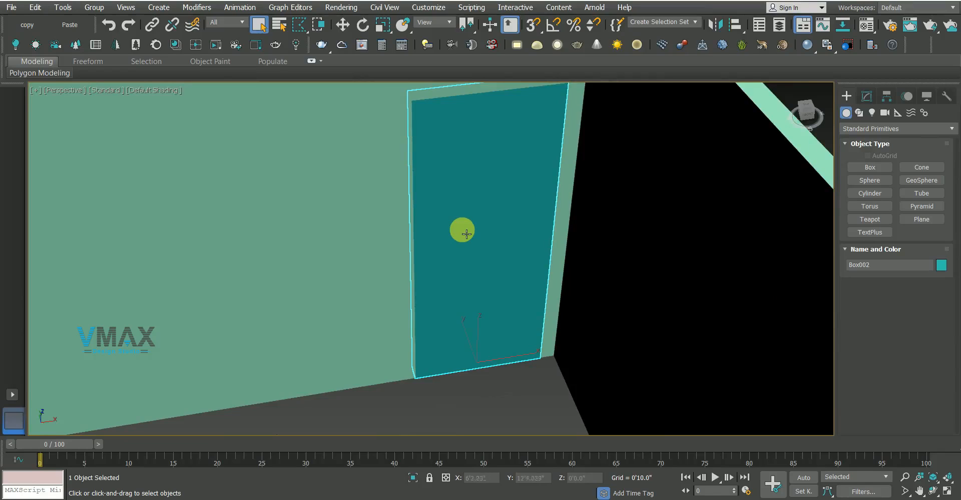
scroll(466, 234, "down", 5)
key("Delete")
middle_click_drag(461, 279, 410, 195, "alt")
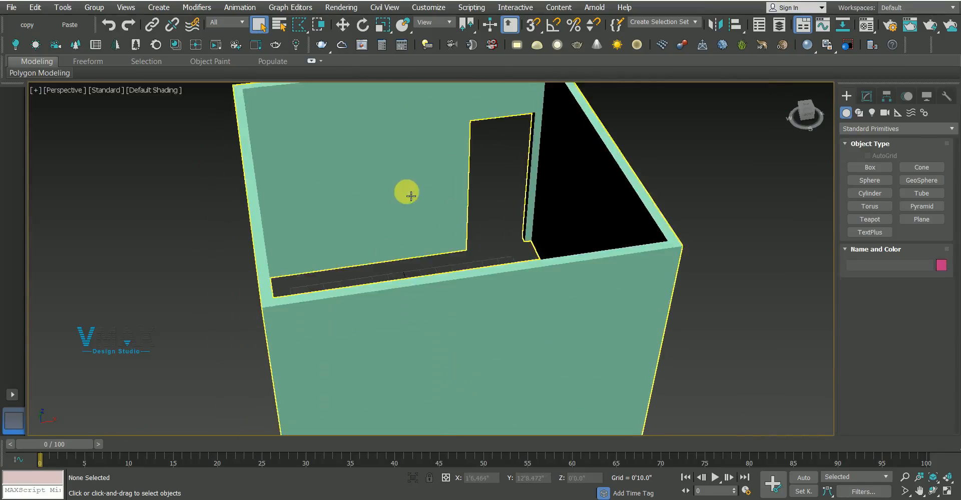
Merge door.max from the desktop's objects folder into the scene in the Top view, placing it inside the room
key("t")
scroll(594, 212, "down", 4)
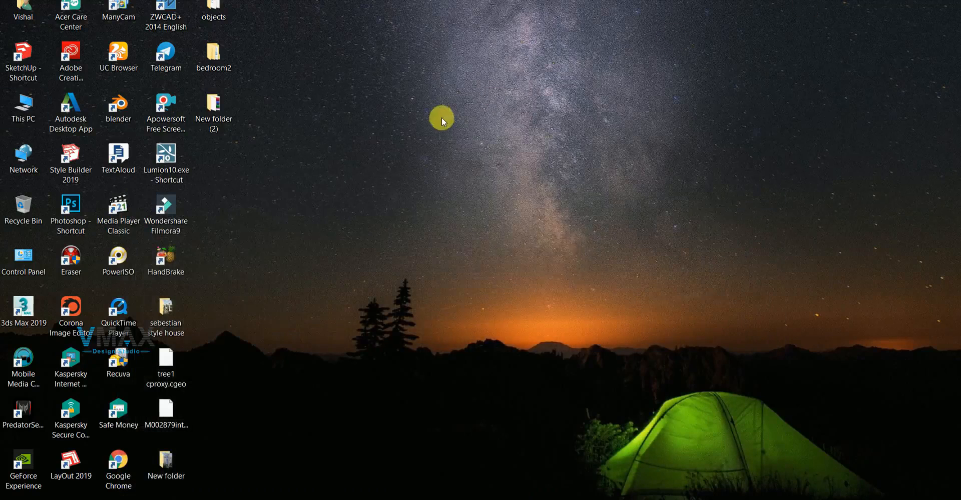
right_click(442, 120)
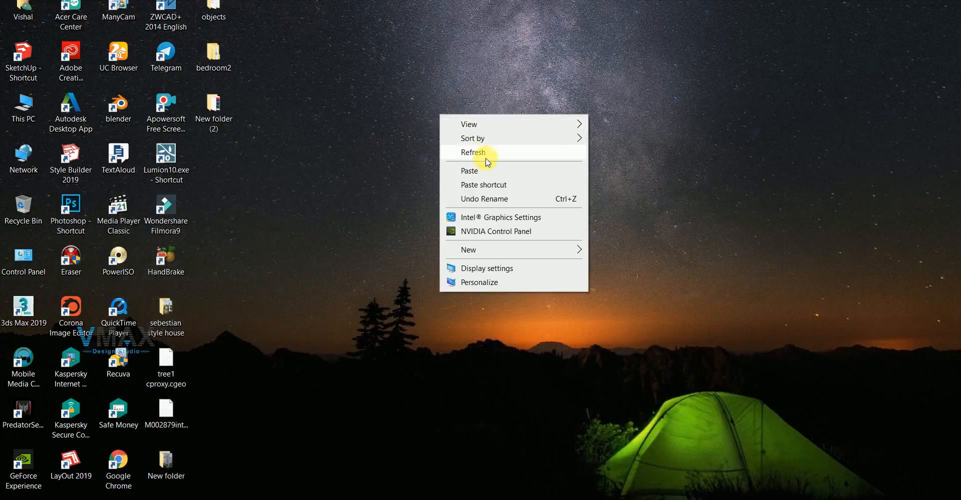
left_click(483, 155)
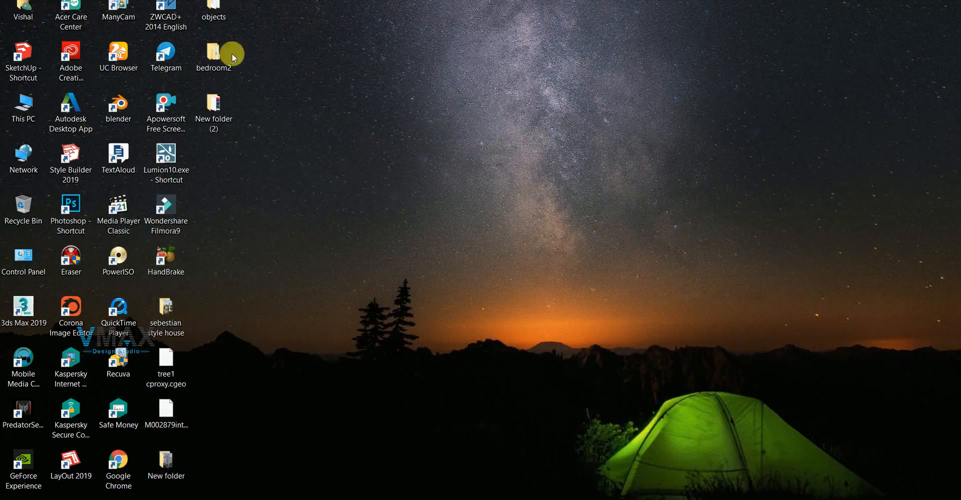
double_click(215, 11)
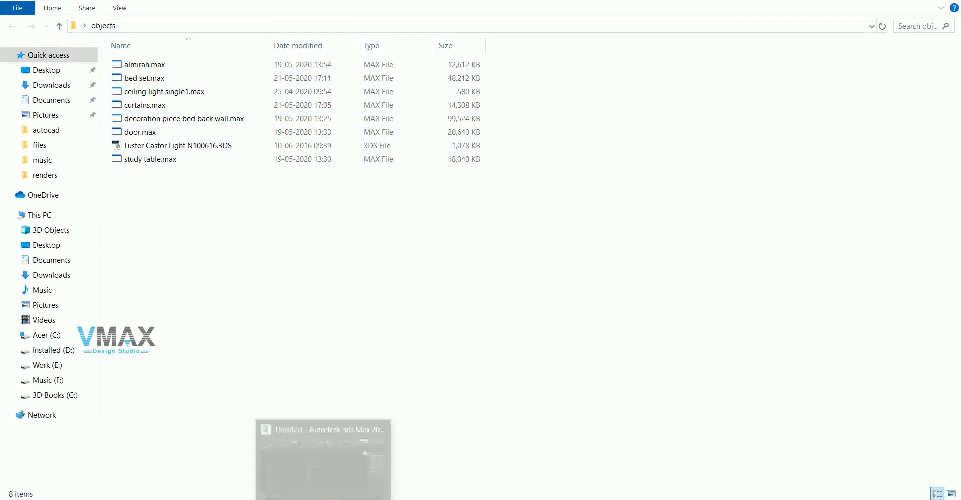
left_click_drag(139, 133, 571, 216)
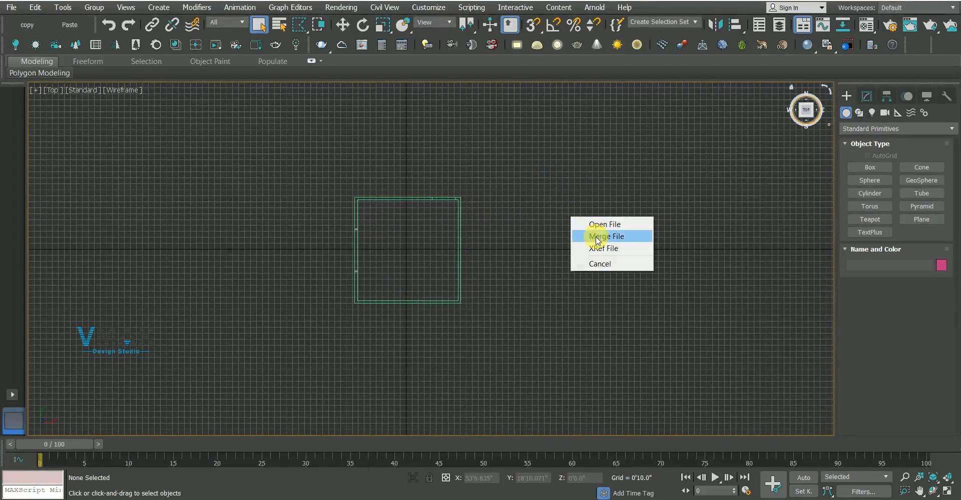
left_click(606, 236)
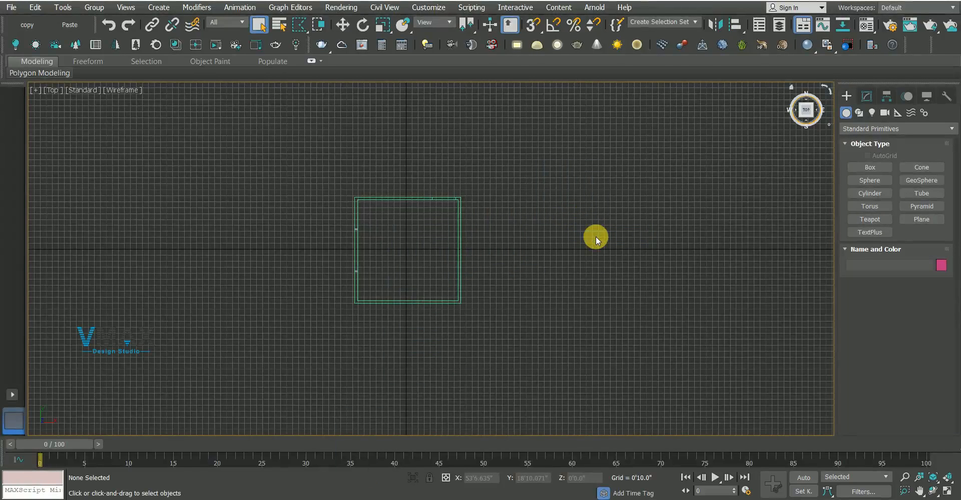
left_click(393, 285)
Examine the merged door model in the Perspective view against the door opening
key("w")
scroll(429, 222, "up", 3)
key("p")
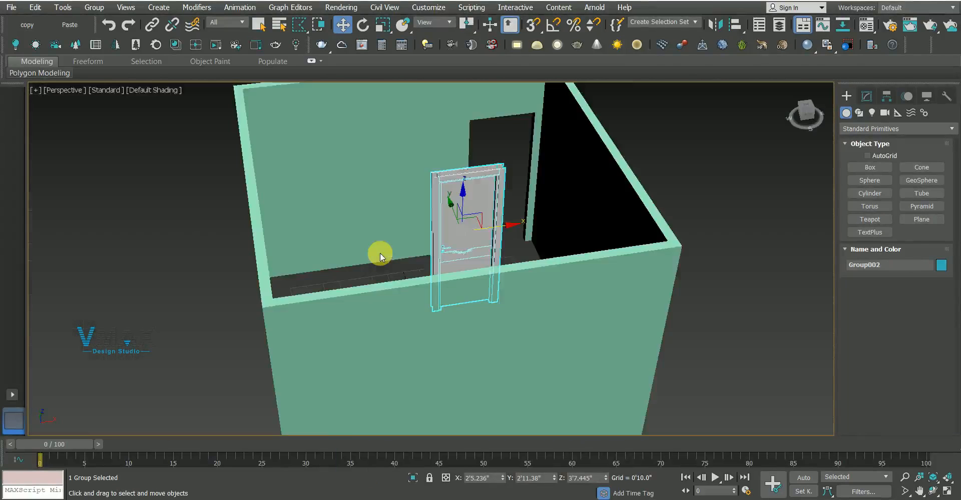
key("z")
middle_click_drag(381, 247, 436, 309, "alt")
scroll(416, 263, "down", 3)
key("q")
scroll(414, 266, "up", 3)
scroll(425, 317, "down", 5)
scroll(435, 322, "up", 4)
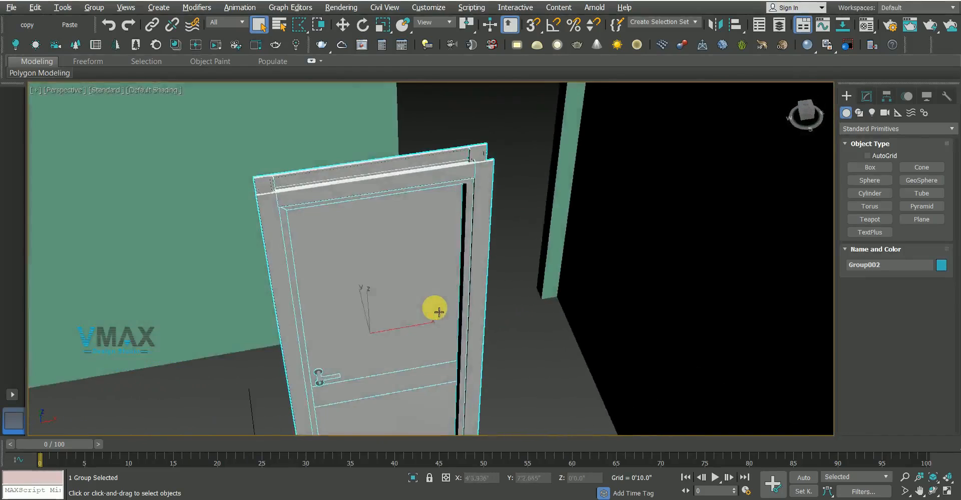
Isolate the room walls together with the door, and select only the door
scroll(414, 266, "down", 4)
mouse_move(414, 266)
middle_mouse_down("alt")
mouse_move(429, 318)
mouse_move(417, 323)
mouse_move(388, 253)
mouse_move(407, 271)
middle_mouse_up("alt")
left_click(337, 180, "ctrl")
middle_click_drag(390, 220, 413, 294, "alt")
scroll(385, 243, "down", 3)
left_click(487, 219)
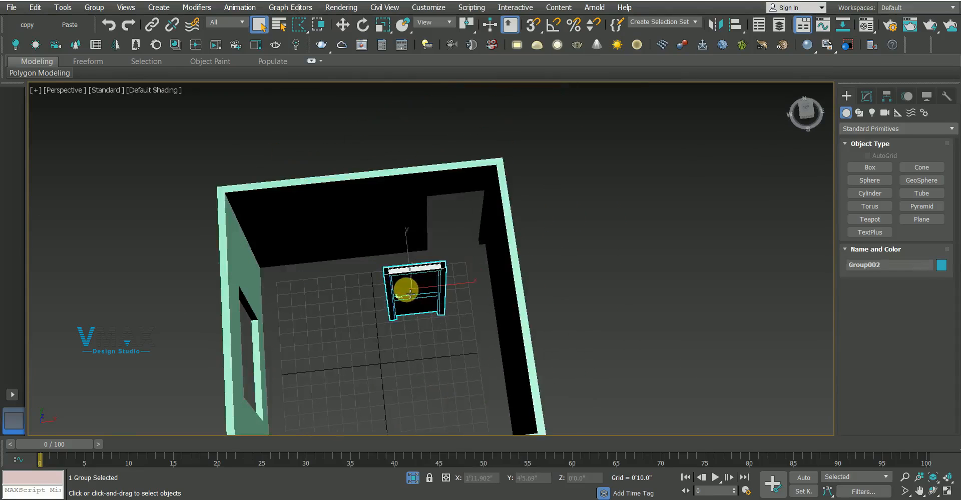
Move the door in the Top view to just outside the wall at the door opening
key("t")
key("z")
key("w")
scroll(406, 290, "down", 8)
scroll(422, 273, "up", 5)
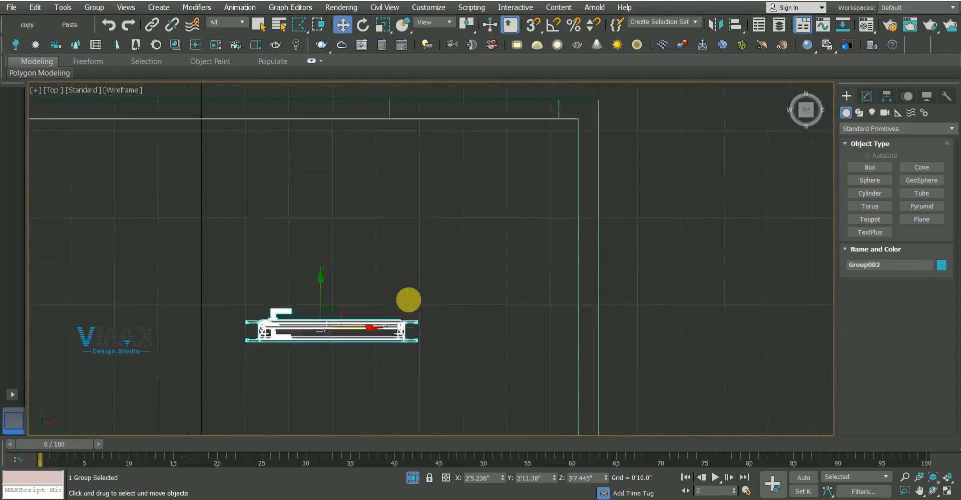
middle_click_drag(409, 299, 394, 350)
left_click_drag(333, 364, 473, 114)
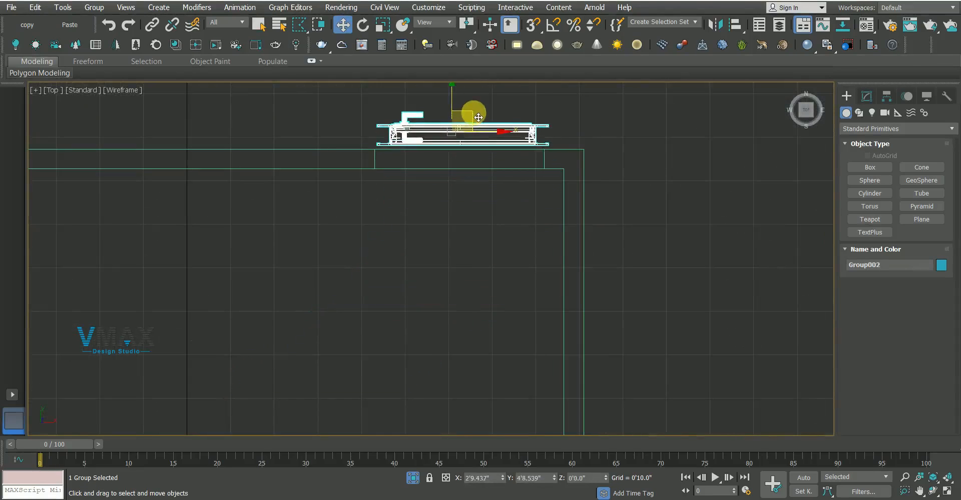
Set snapping to 2.5D and move the door so its frame corner snaps to the inner wall corner of the door opening
scroll(418, 142, "up", 4)
scroll(418, 141, "up", 4)
key("s")
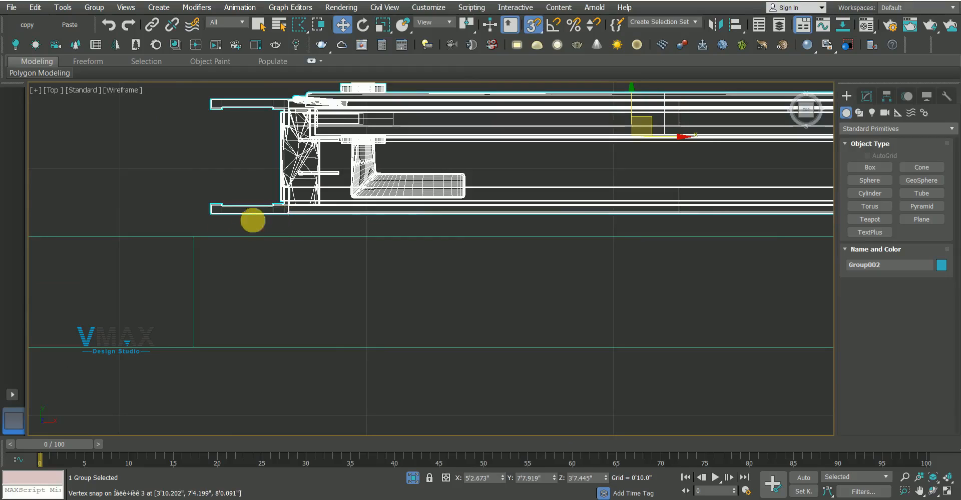
scroll(211, 222, "down", 5)
scroll(230, 262, "up", 6)
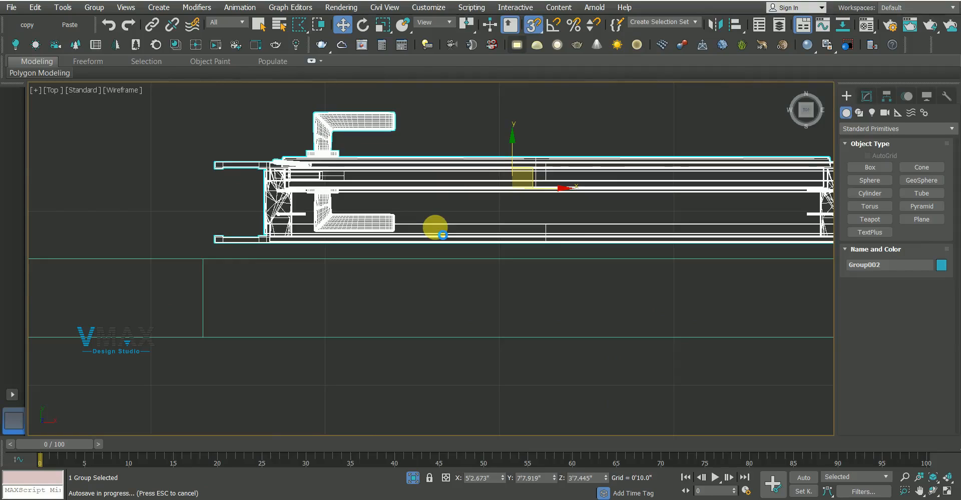
scroll(441, 233, "down", 2)
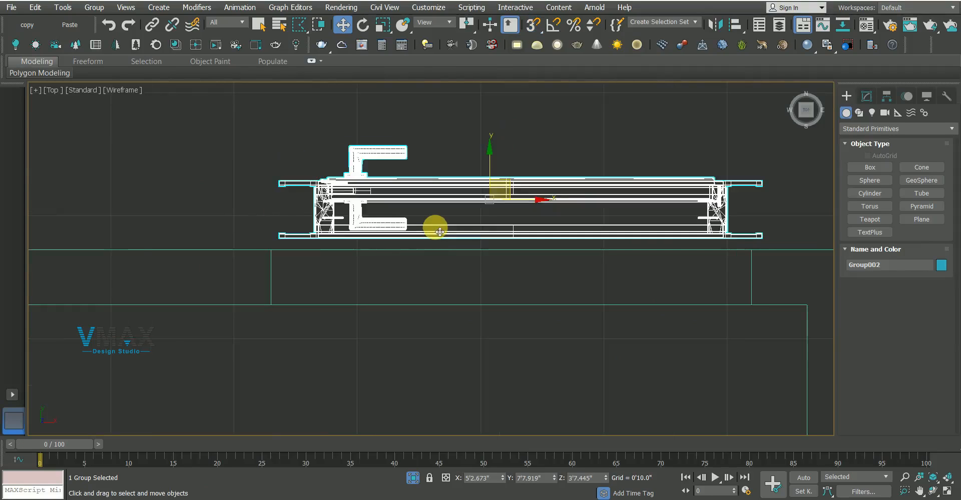
left_click(535, 62)
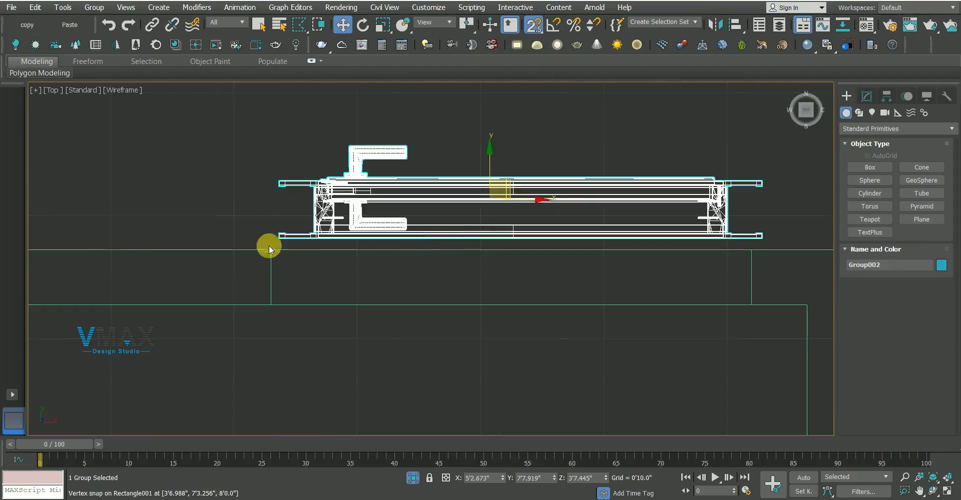
scroll(296, 231, "up", 3)
left_click_drag(318, 211, 305, 342)
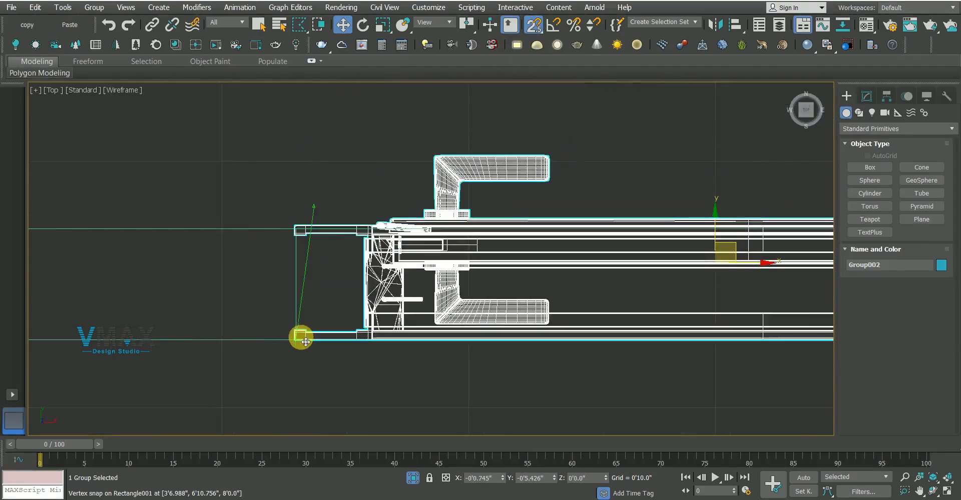
Switch snapping off and move the door slightly toward the room's interior along Y in the Perspective view
key("p")
key("z")
middle_click_drag(329, 344, 350, 299, "alt")
key("q")
scroll(345, 304, "down", 3)
scroll(351, 292, "up", 3)
key("w")
key("s")
scroll(351, 300, "up", 3)
left_click_drag(370, 293, 371, 298)
middle_click_drag(372, 297, 315, 289, "alt")
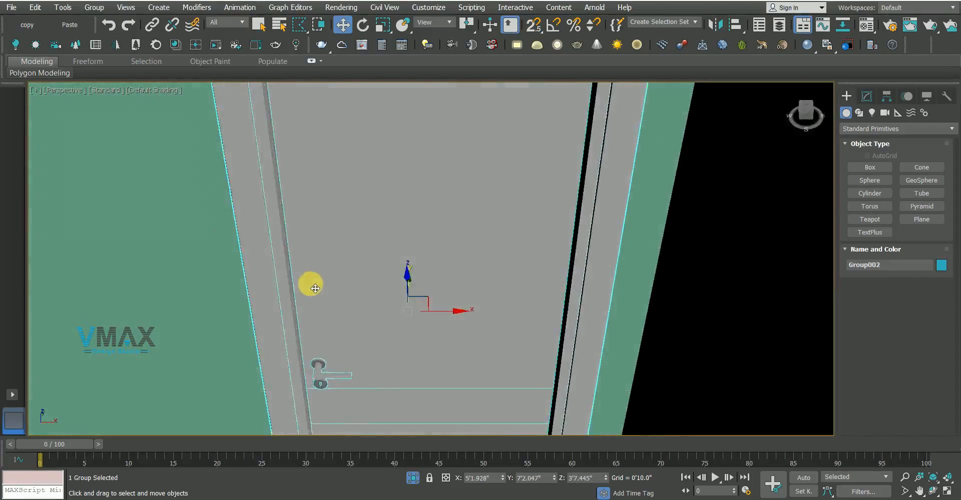
Reselect the door and, in the Top view, snap the wall-side corner of its inner trim to the opening's inner corner
scroll(315, 289, "down", 5)
left_click(707, 144)
scroll(584, 192, "up", 5)
middle_click_drag(585, 192, 386, 245, "alt")
scroll(370, 179, "up", 4)
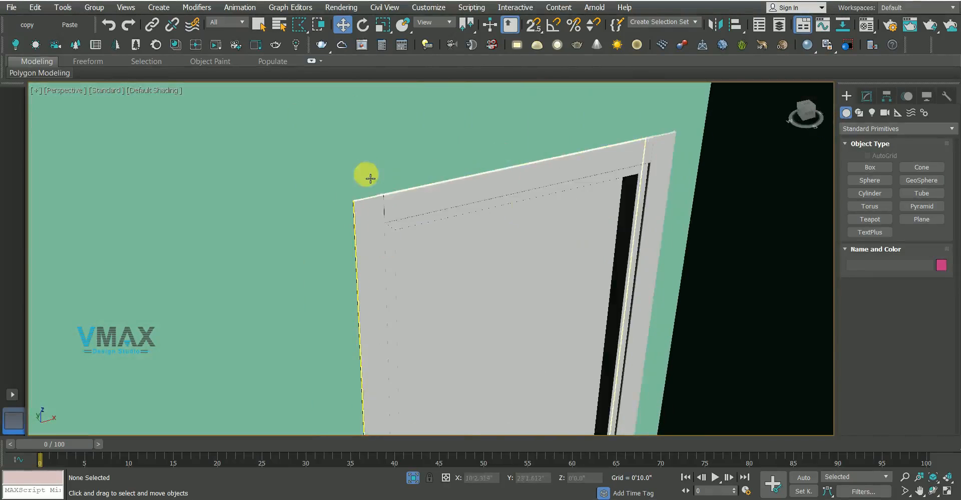
left_click(379, 213)
middle_click_drag(379, 213, 376, 224, "alt")
key("t")
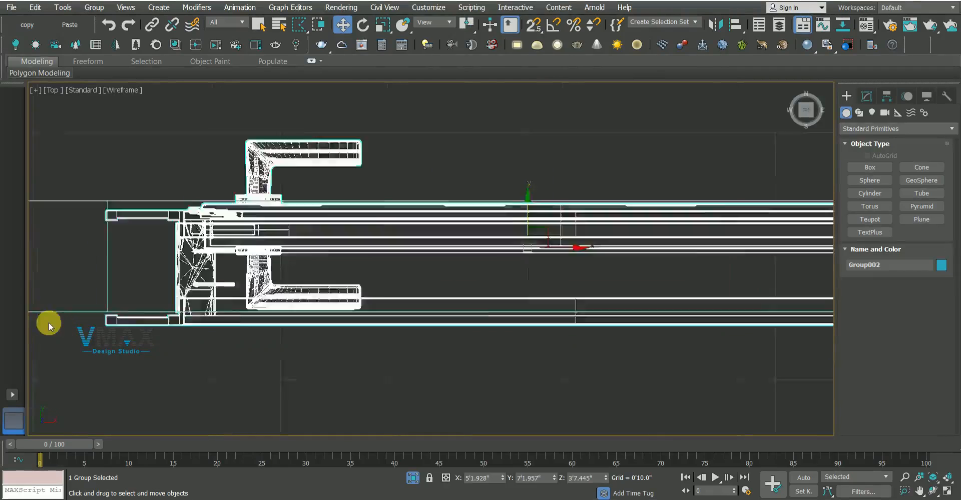
scroll(49, 323, "up", 3)
scroll(244, 265, "up", 1)
key("s")
middle_click_drag(213, 276, 234, 280)
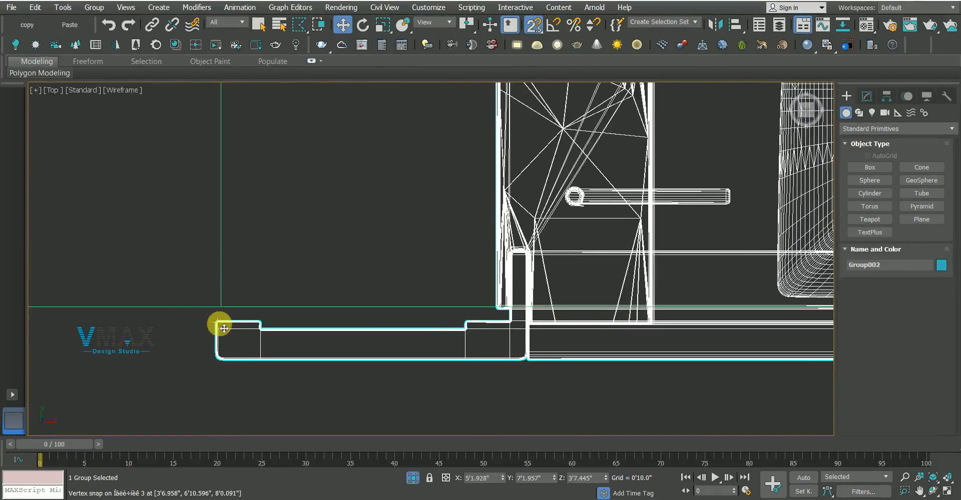
left_click_drag(223, 328, 223, 308)
key("p")
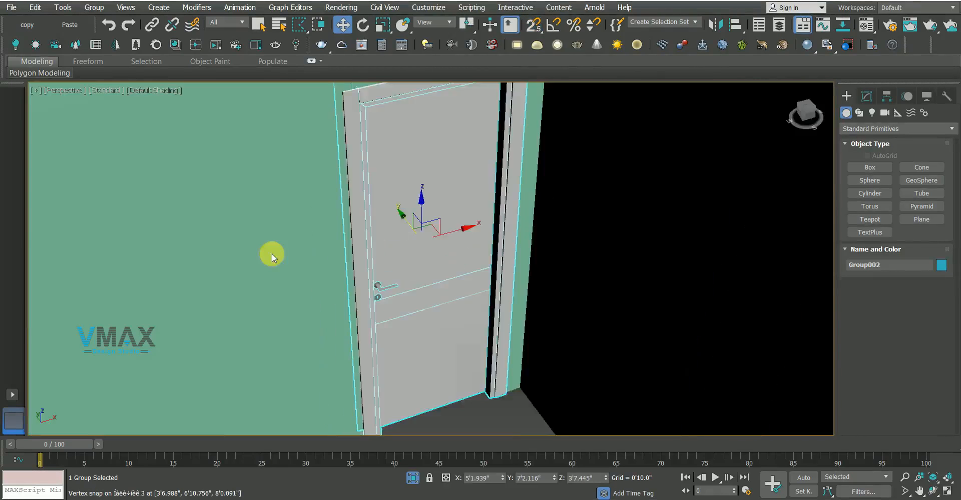
Deselect the door, select the room walls and unhide all objects to bring back the window frame
scroll(337, 296, "down", 6)
key("q")
left_click(625, 215)
middle_click_drag(626, 215, 290, 275, "alt")
scroll(290, 276, "up", 4)
scroll(451, 255, "down", 4)
middle_click_drag(377, 257, 398, 352, "alt")
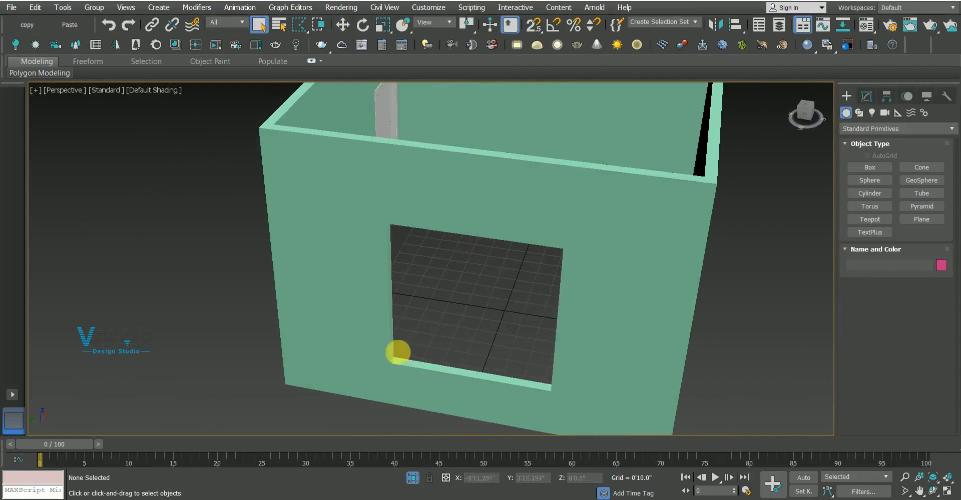
left_click(408, 366)
scroll(401, 365, "down", 8)
right_click(363, 351)
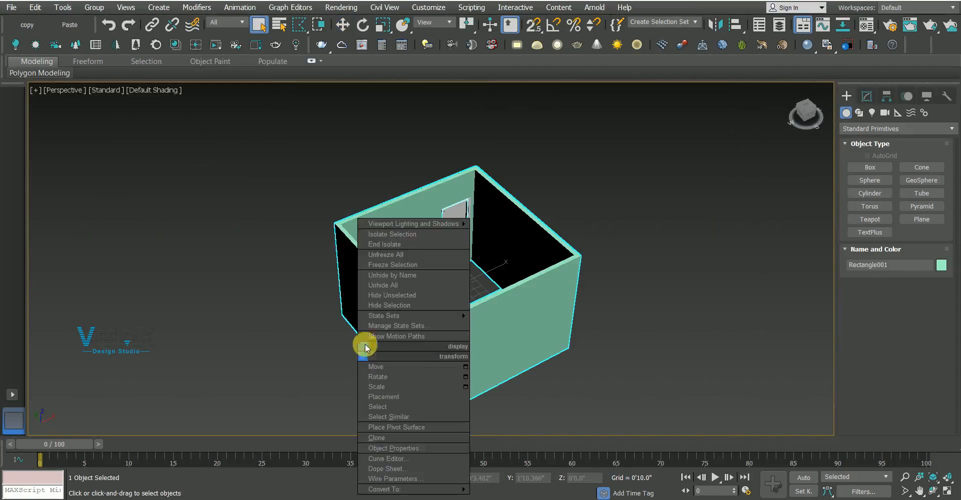
left_click(381, 286)
Select the window frame, isolate it and show it in the Top view
scroll(386, 365, "up", 8)
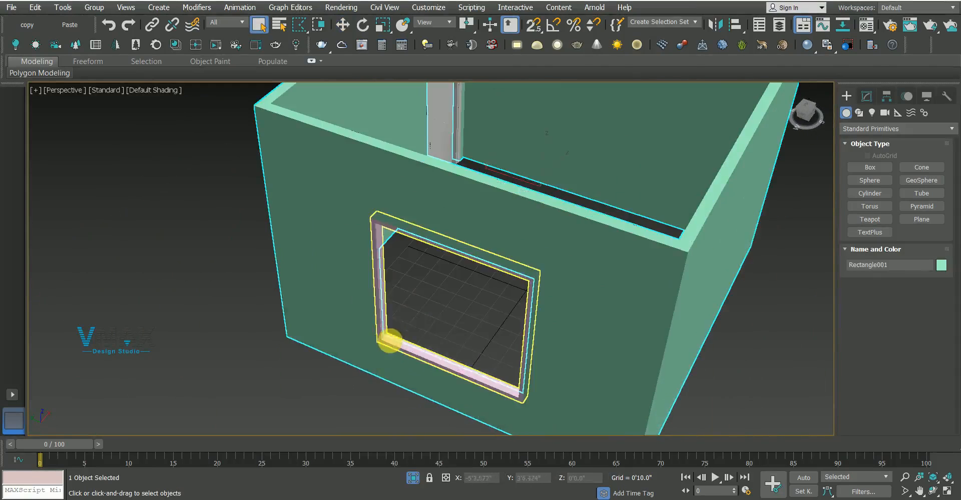
left_click(412, 336)
middle_click_drag(412, 337, 336, 302, "alt")
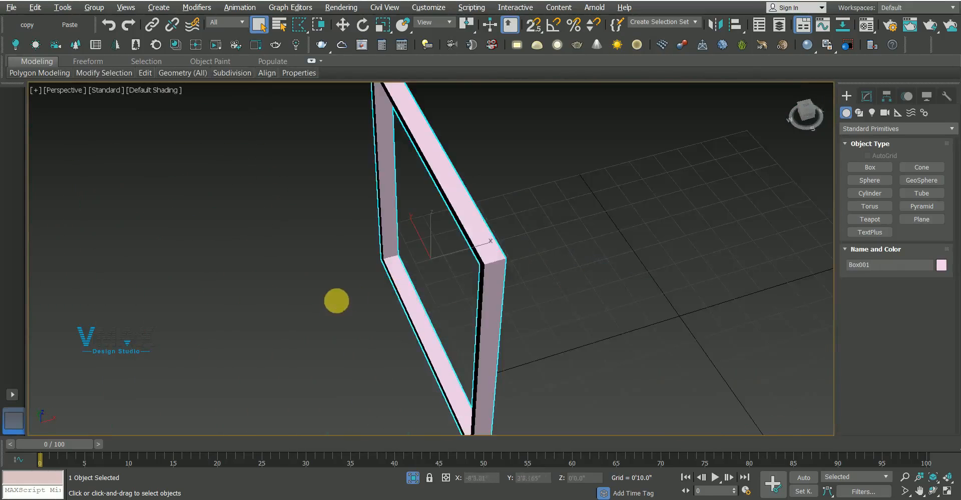
key("t")
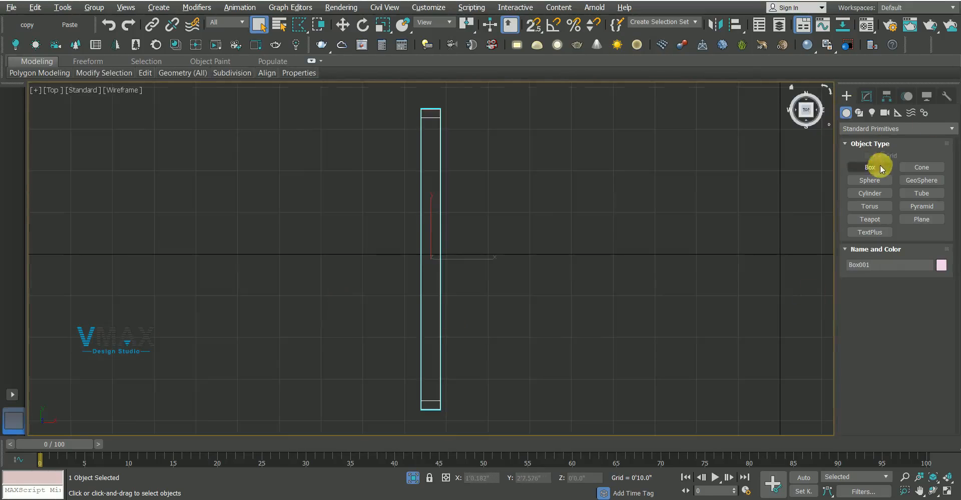
Create a box snapped between the window frame's inner edges, with length 5'8", width 1" and height 6'
left_click(880, 168)
key("s")
left_click_drag(419, 133, 472, 417)
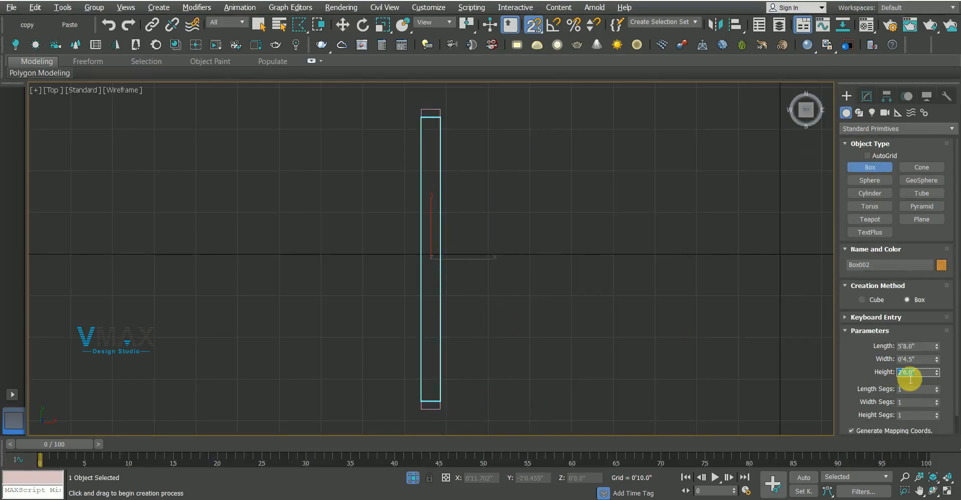
left_click(932, 360)
type("1")
key("Return")
mouse_move(431, 340)
middle_mouse_down()
mouse_move(357, 291)
mouse_move(468, 270)
mouse_move(464, 263)
middle_mouse_up()
key("p")
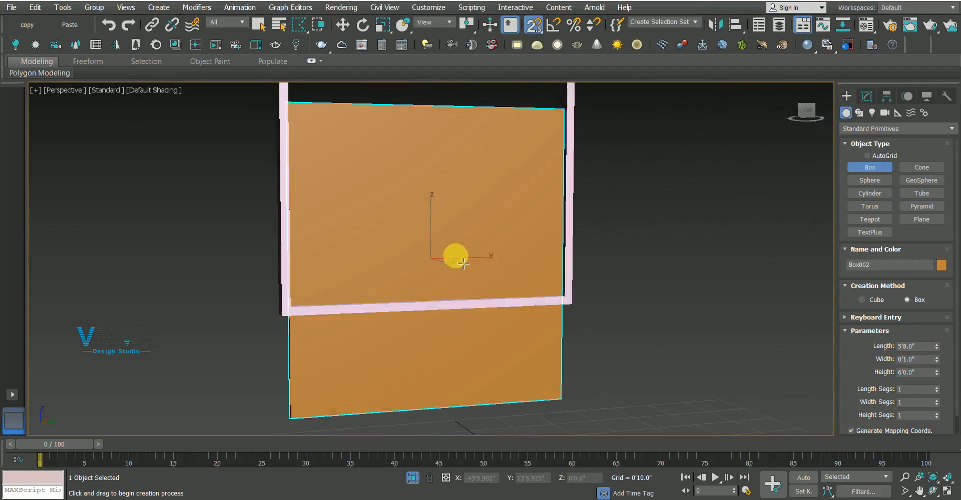
With snapping off in the Front view, move the pane box up by exactly 2' along the screen Y axis
scroll(455, 255, "down", 3)
key("f")
scroll(450, 247, "up", 3)
key("w")
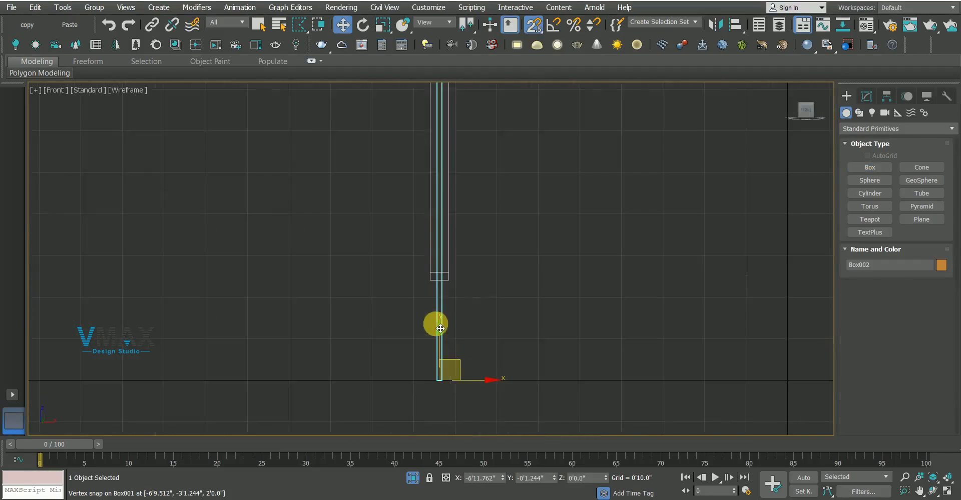
key("s")
middle_click_drag(439, 324, 443, 340)
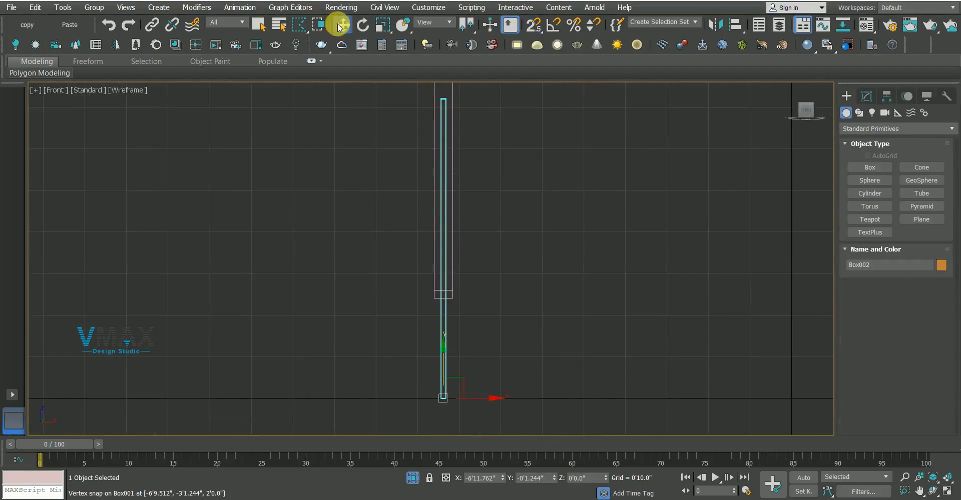
right_click(340, 25)
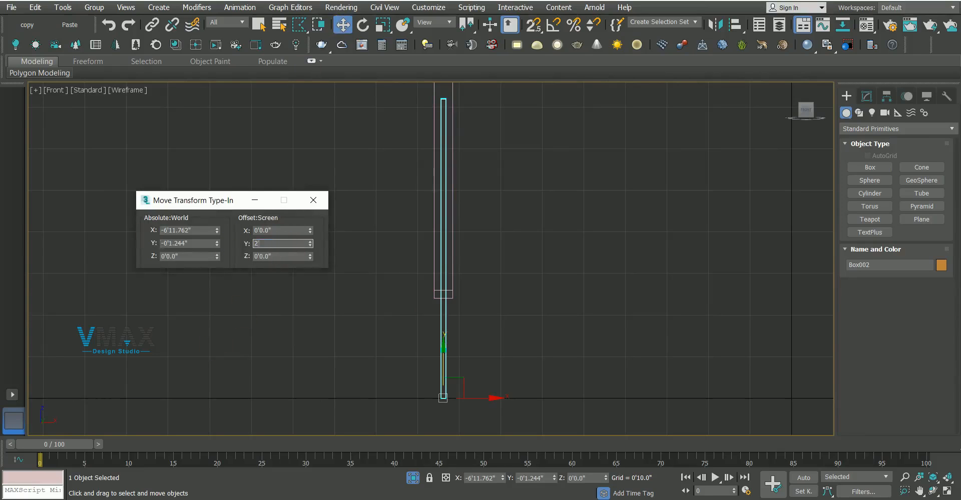
middle_click_drag(410, 135, 311, 205)
left_click(303, 198)
Check the pane within the frame in the Perspective view, deselect it and bring all hidden room objects back into view
key("p")
key("z")
middle_click_drag(478, 235, 453, 236, "alt")
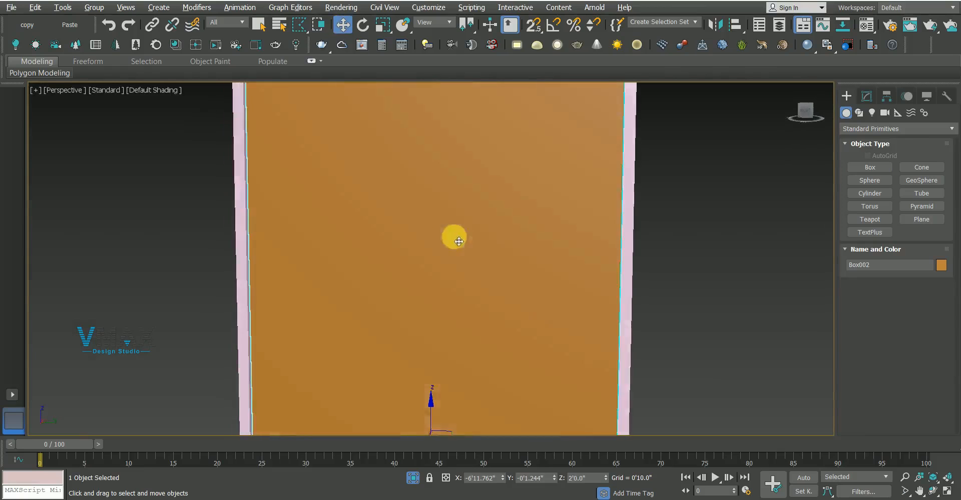
scroll(451, 236, "down", 4)
key("q")
left_click(614, 272)
middle_click_drag(615, 271, 567, 250, "alt")
scroll(439, 246, "up", 5)
middle_click_drag(446, 249, 360, 254, "alt")
scroll(407, 275, "down", 5)
scroll(382, 256, "up", 4)
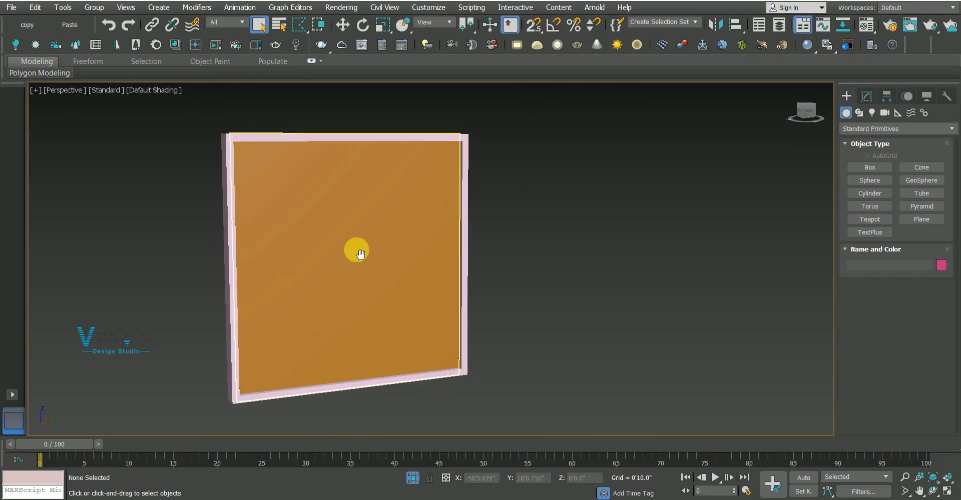
right_click(700, 272)
left_click(725, 181)
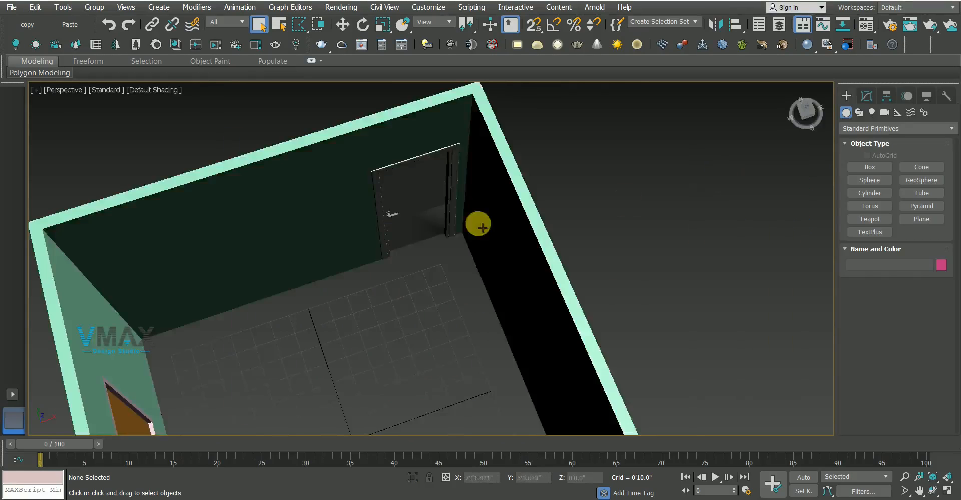
middle_click_drag(404, 236, 388, 251, "alt")
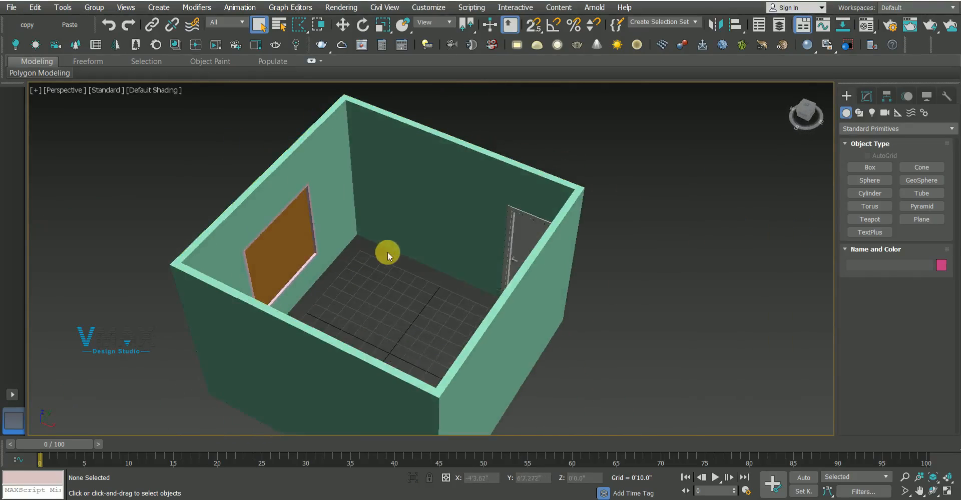
Save the scene as file1 in the files folder inside bedroom2 on the Desktop
key("ctrl+s")
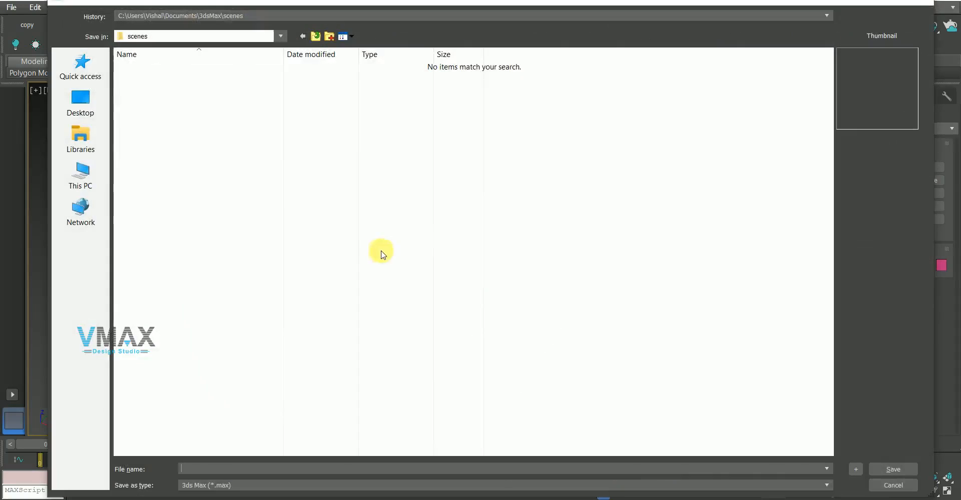
left_click(83, 176)
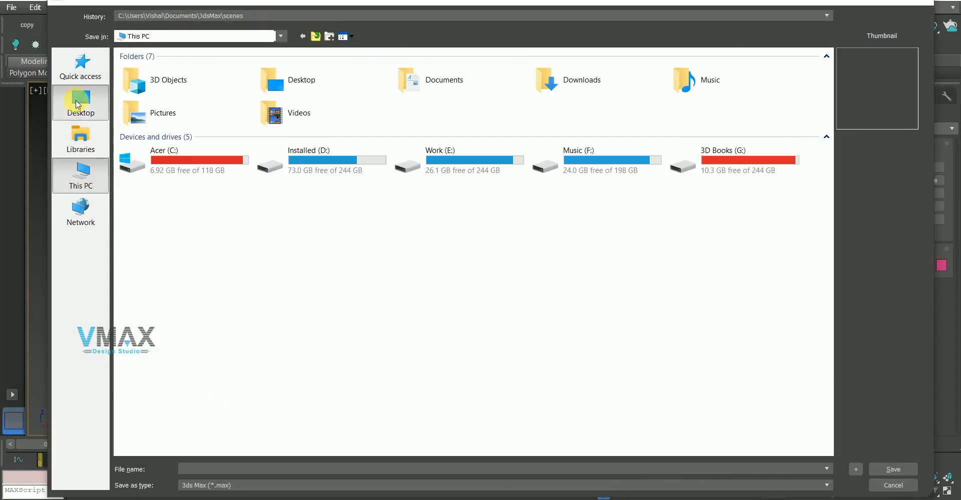
left_click(79, 100)
double_click(379, 332)
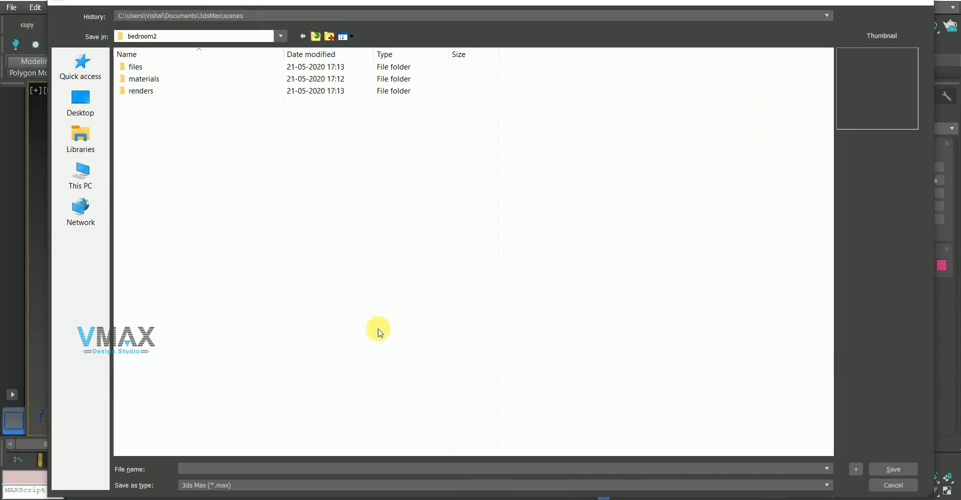
double_click(145, 66)
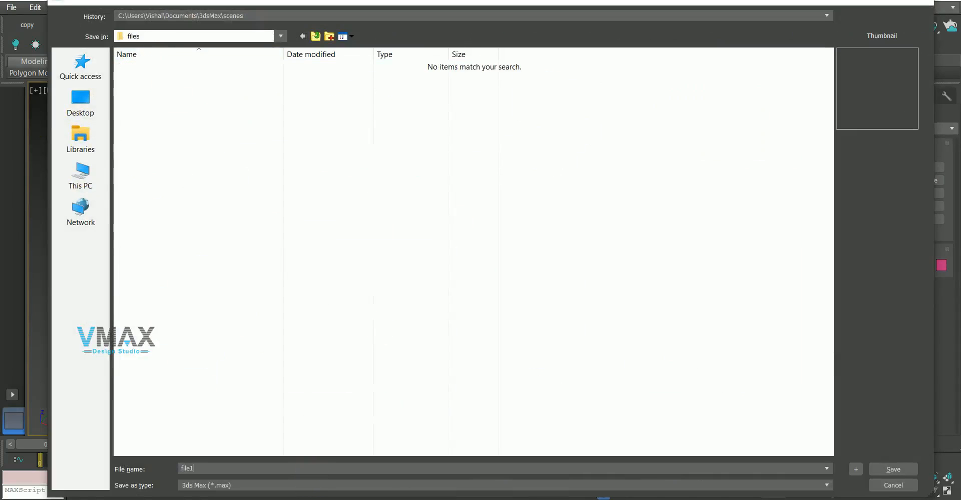
key("Return")
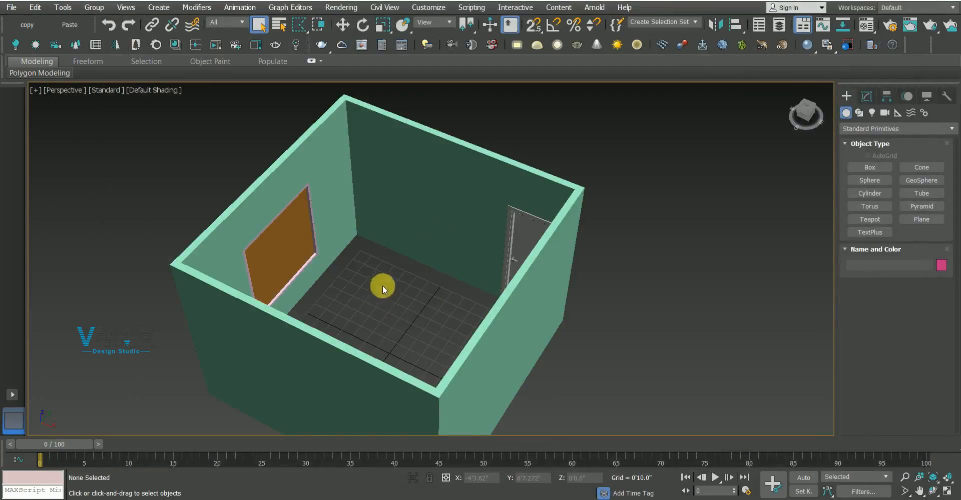
Isolate the room walls, show them deselected in the Top view and activate the Rectangle spline tool
middle_click_drag(343, 225, 282, 229, "alt")
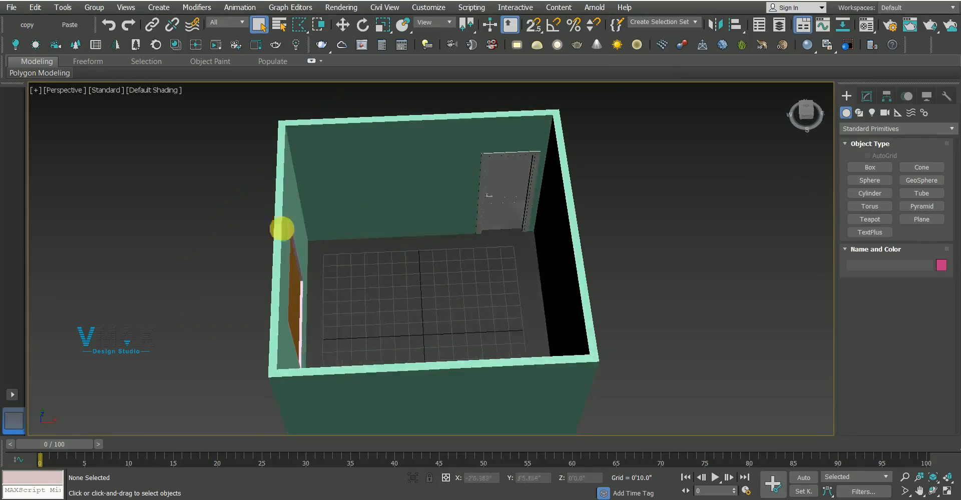
left_click(376, 220)
key("alt+q")
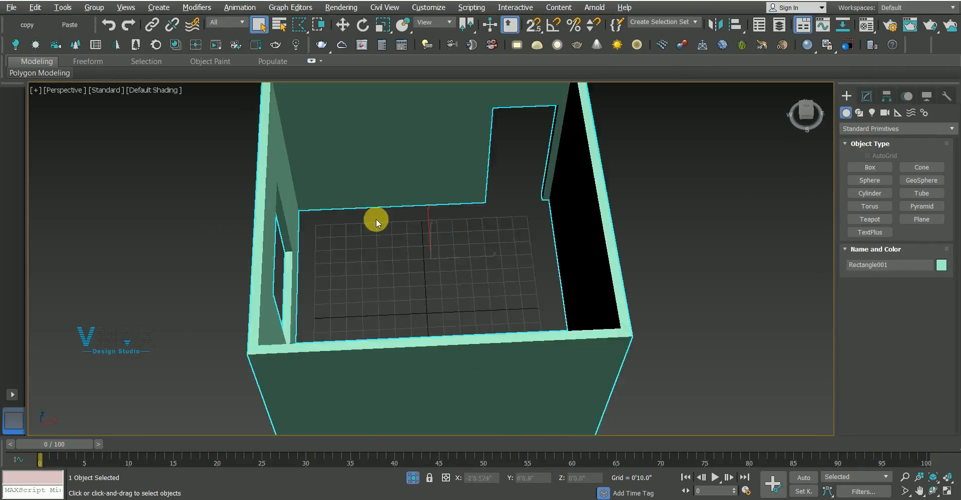
key("t")
left_click(713, 271)
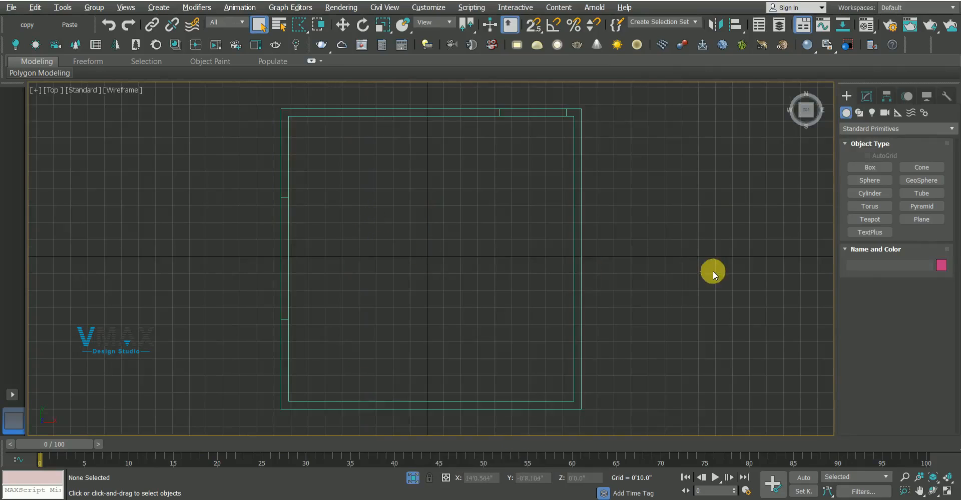
left_click(859, 114)
left_click(923, 177)
left_click_drag(535, 25, 533, 85)
left_click_drag(290, 117, 561, 392)
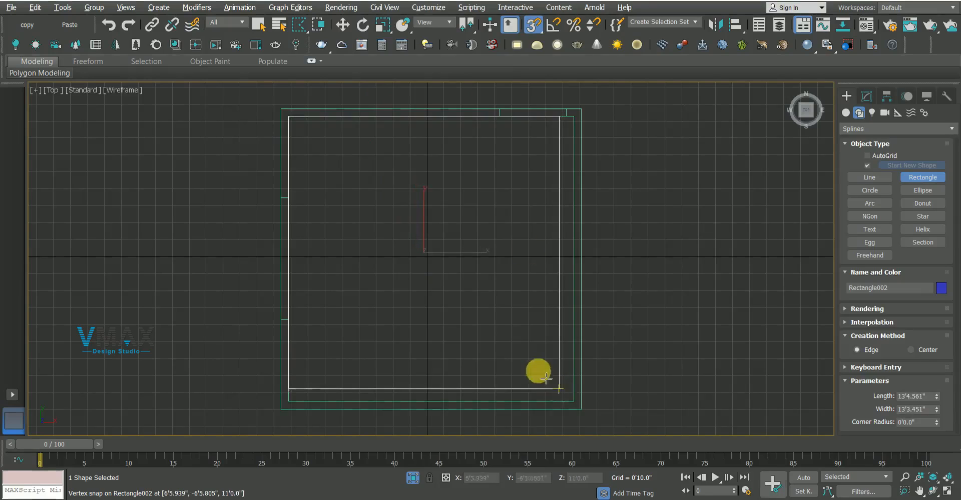
key("ctrl+z")
Using 2.5D snapping, draw a 14' by 14' rectangle between opposite inner wall corners and show it in the Perspective view
left_click_drag(532, 25, 539, 60)
left_click_drag(289, 117, 575, 400)
middle_click_drag(501, 348, 492, 345)
key("p")
mouse_move(469, 222)
middle_mouse_down("alt")
mouse_move(459, 322)
mouse_move(481, 320)
middle_mouse_up("alt")
key("q")
scroll(449, 264, "down", 3)
mouse_move(449, 265)
middle_mouse_down("alt")
mouse_move(453, 307)
mouse_move(467, 305)
middle_mouse_up("alt")
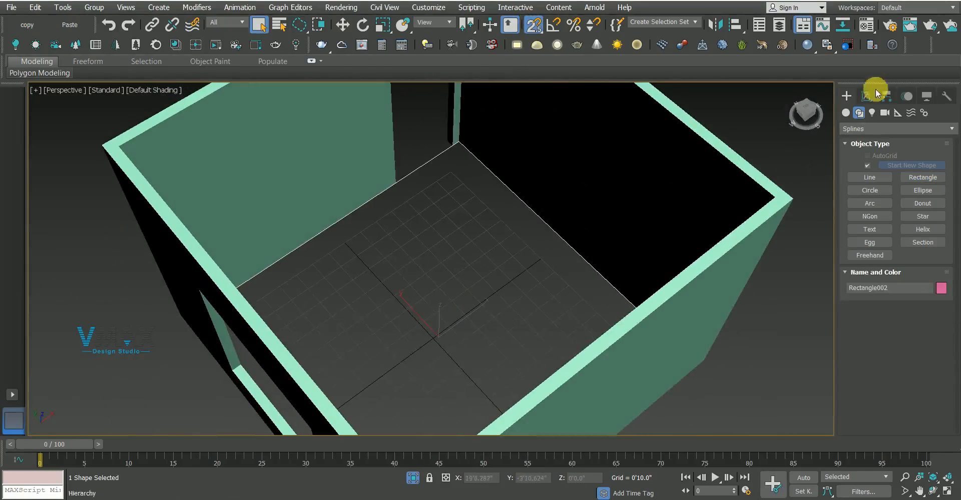
Extrude the floor rectangle by an amount of .5
left_click(866, 96)
middle_click_drag(466, 210, 496, 260, "alt")
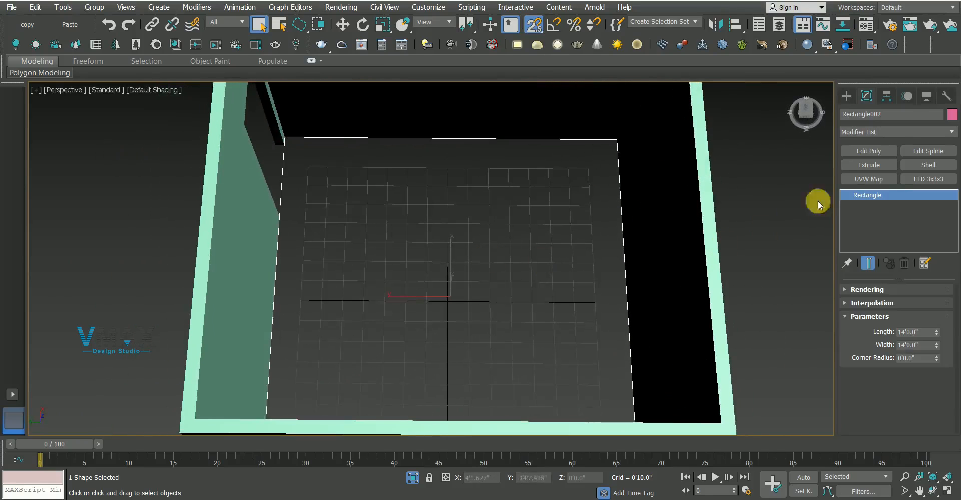
middle_click_drag(765, 178, 713, 191, "alt")
left_click(868, 166)
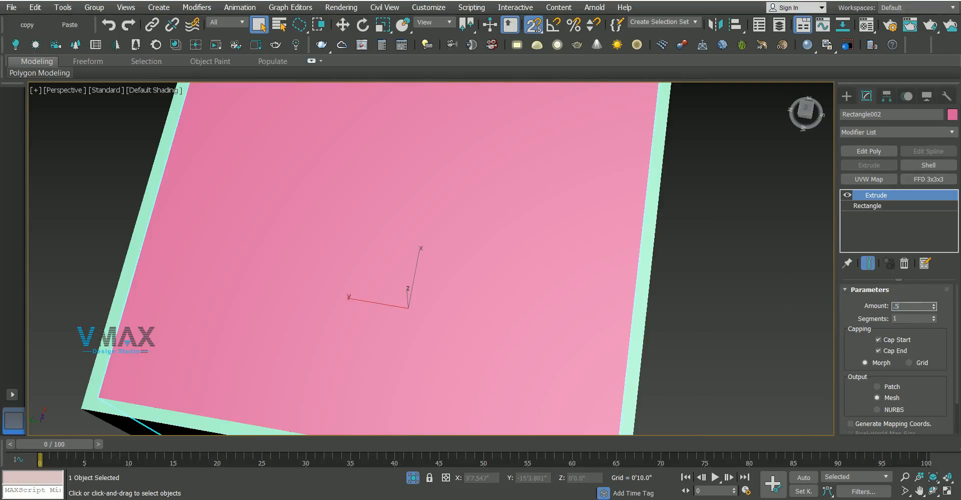
scroll(635, 298, "down", 3)
middle_click_drag(485, 292, 476, 150, "alt")
Isolate the room walls again and activate the Line spline tool with 3D snapping
left_click(612, 150)
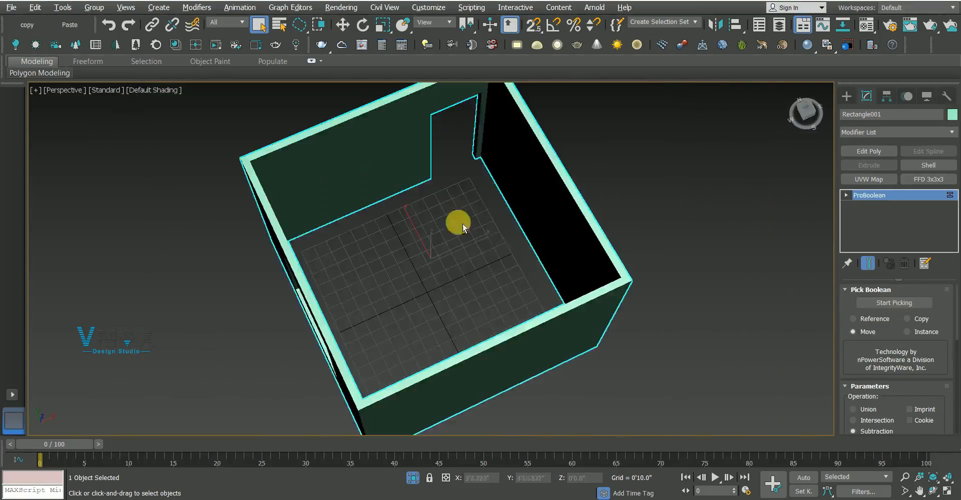
left_click(846, 97)
left_click(867, 180)
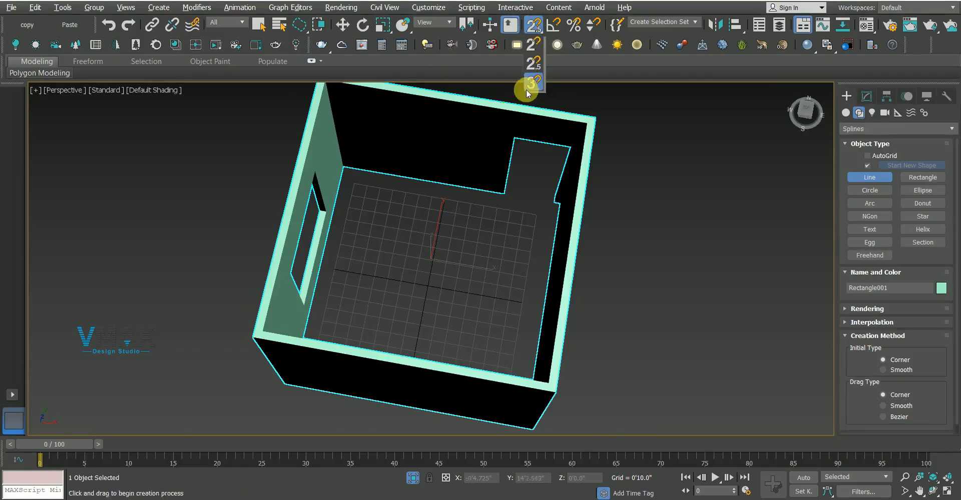
left_click(526, 88)
scroll(515, 211, "up", 4)
left_click(502, 201)
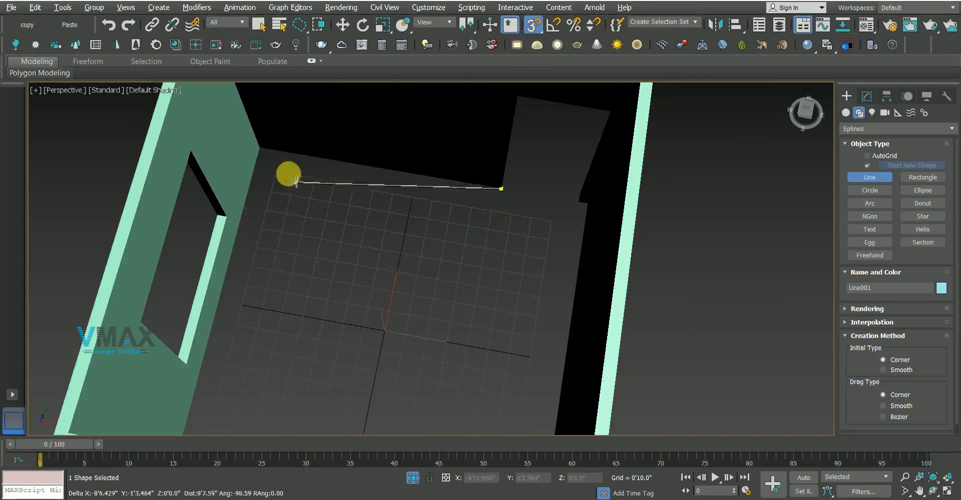
left_click(262, 150)
scroll(295, 265, "down", 3)
middle_click_drag(385, 273, 429, 236, "alt")
scroll(429, 242, "up", 4)
middle_click_drag(447, 147, 400, 210)
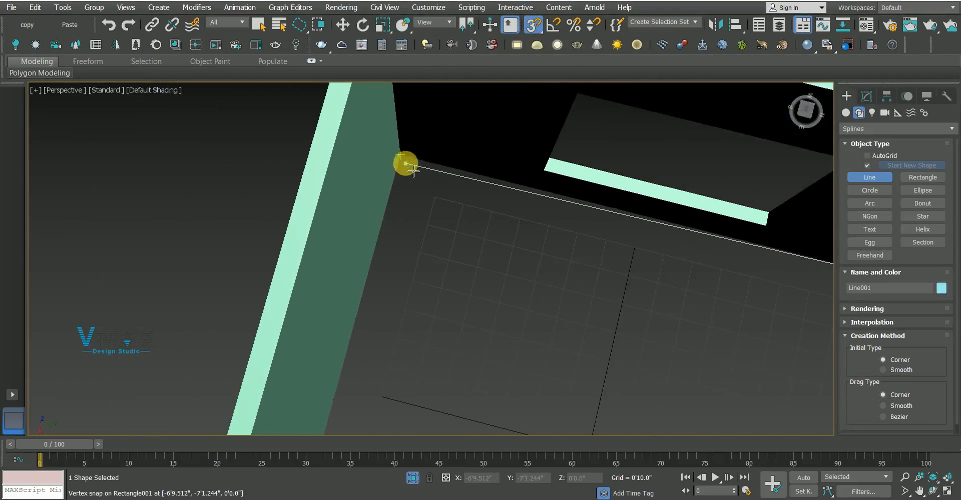
left_click(401, 156)
scroll(432, 229, "down", 5)
scroll(540, 286, "up", 2)
middle_click_drag(541, 285, 441, 257)
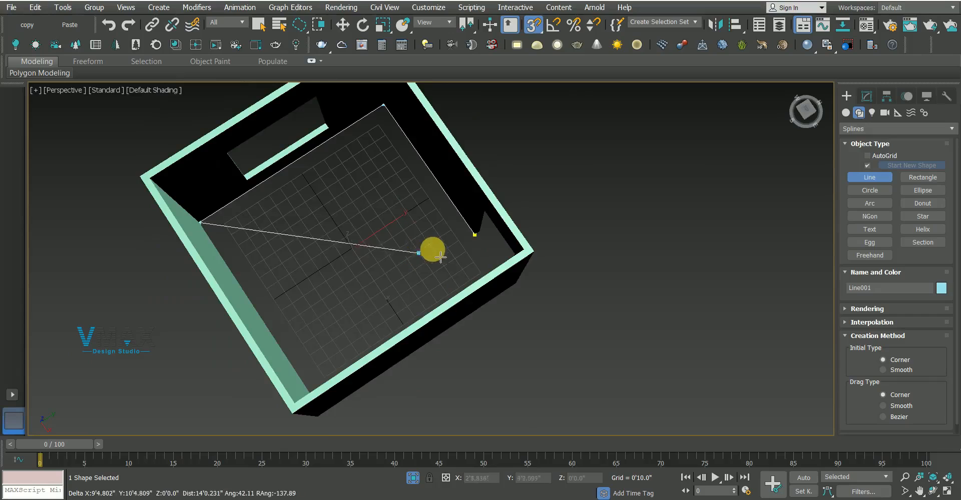
right_click(443, 223)
Start a floor-level line inside the door opening, snapping it around the jamb corner and through the first two inner room corners
scroll(481, 223, "up", 5)
left_click(482, 251)
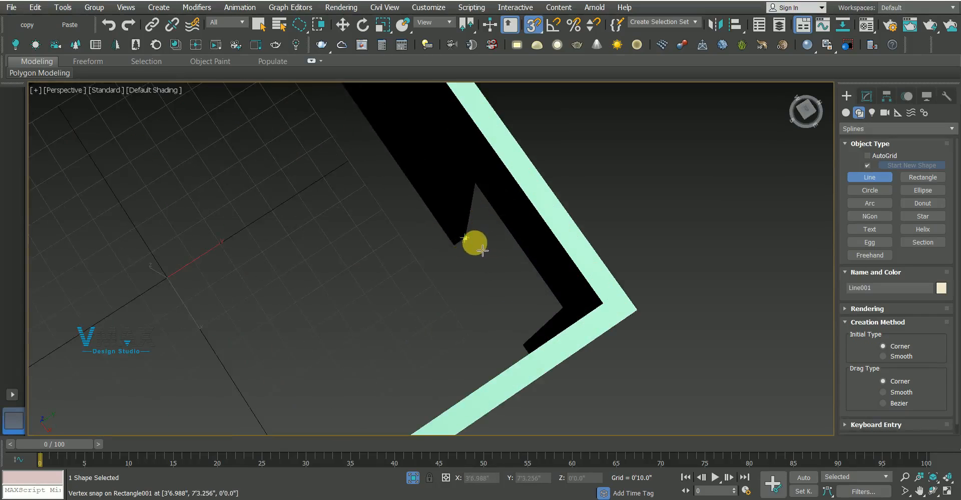
left_click(458, 255)
middle_click_drag(297, 179, 481, 395)
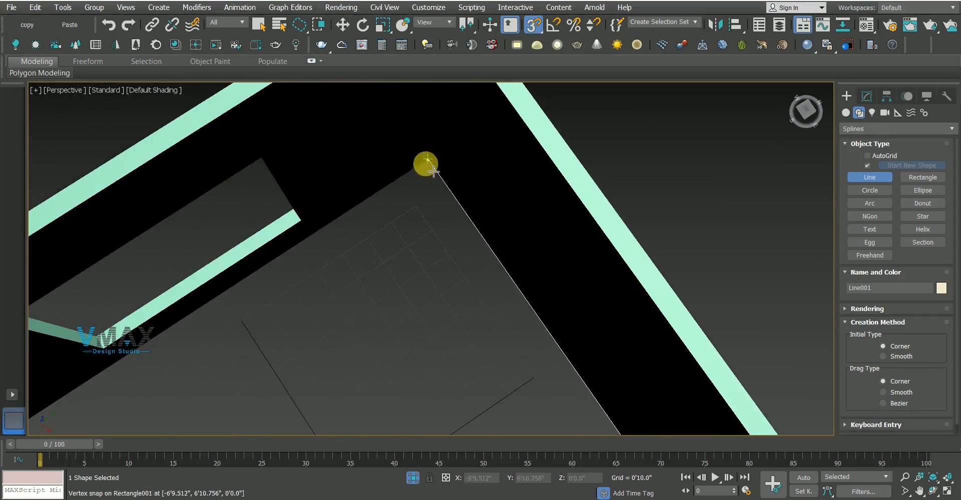
left_click(426, 164)
scroll(393, 257, "down", 4)
middle_click_drag(393, 257, 484, 228, "alt")
scroll(401, 156, "up", 3)
left_click(378, 135)
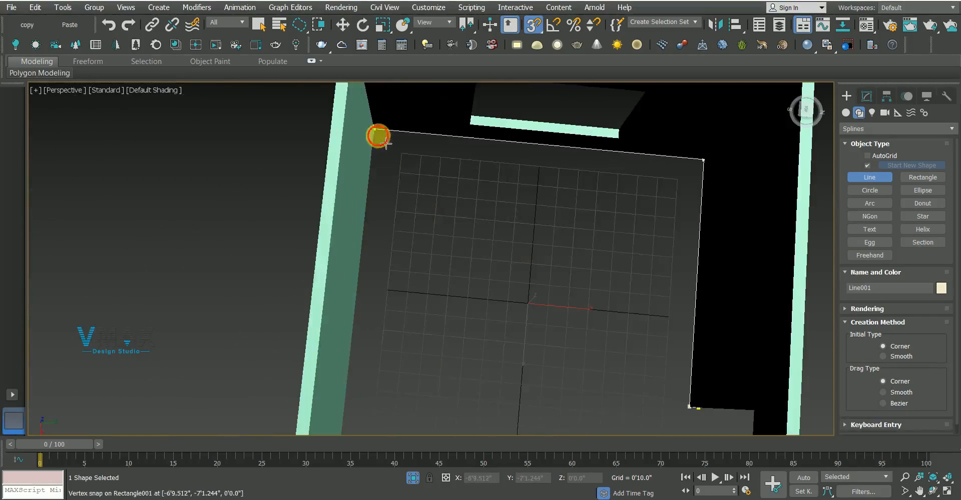
Continue the line through the remaining room corners into the door opening's other jamb, finish it open and isolate it
scroll(386, 143, "down", 4)
middle_click_drag(452, 275, 414, 279, "alt")
middle_click_drag(394, 275, 472, 208, "alt")
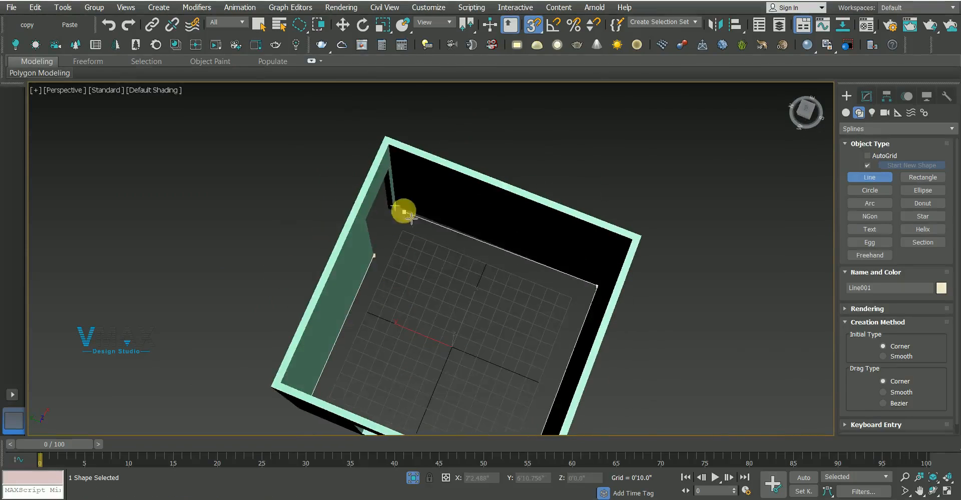
scroll(395, 208, "up", 5)
left_click(400, 256)
left_click(363, 243)
scroll(450, 355, "down", 4)
right_click(449, 356)
middle_click_drag(449, 356, 507, 296)
right_click(453, 272)
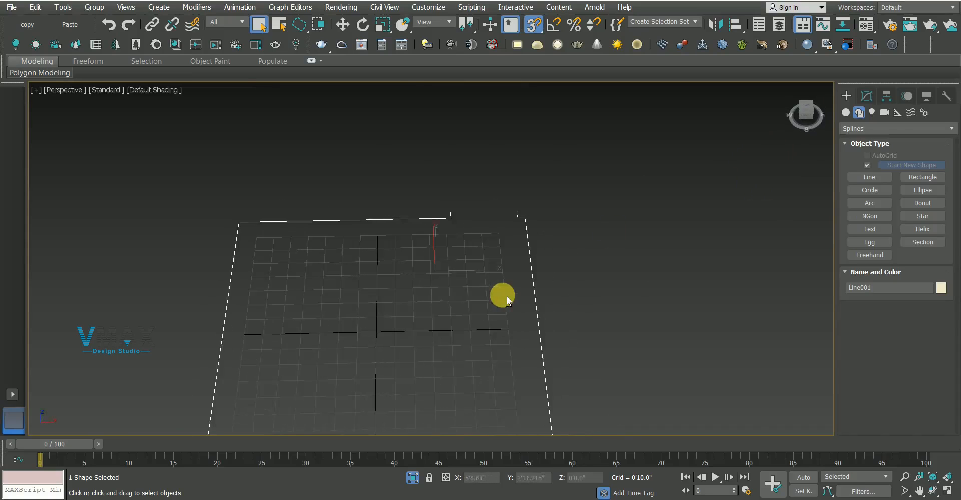
At Spline level, select the line's whole spline in the Top view and set the selection region to rectangular
left_click(867, 98)
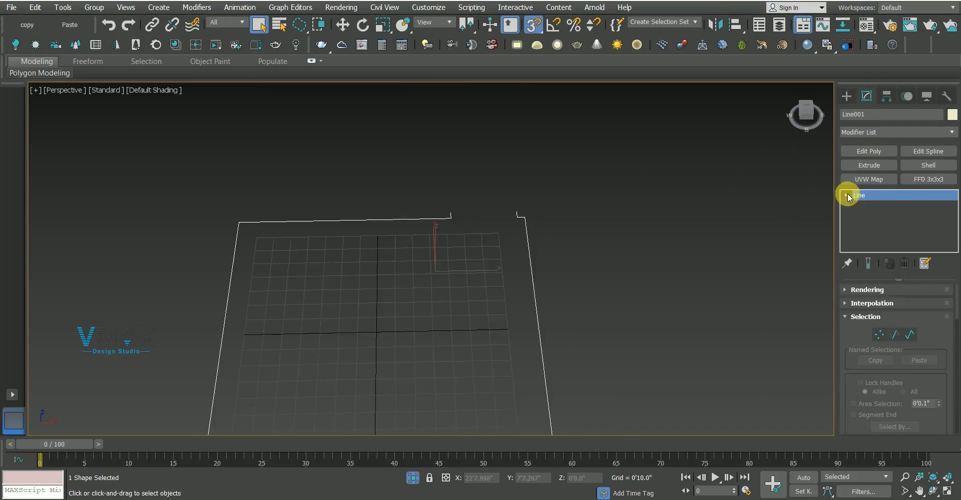
left_click(846, 195)
left_click(864, 227)
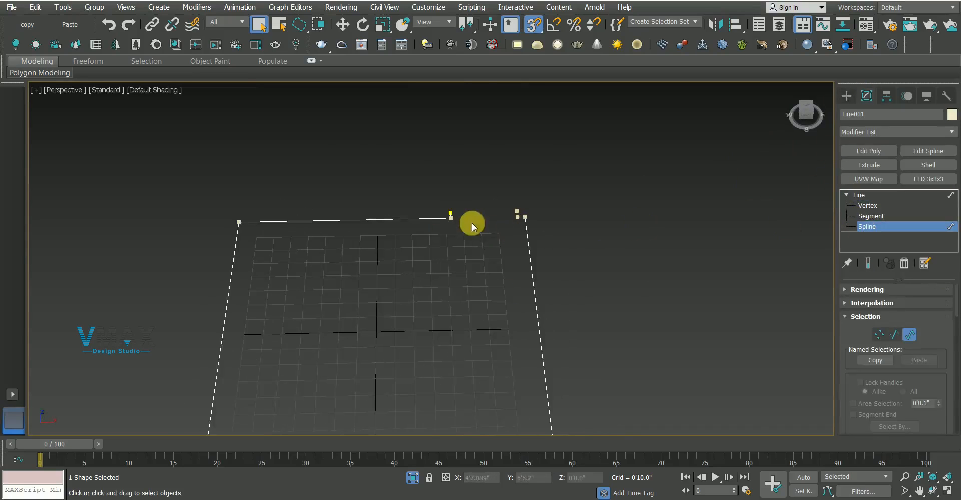
scroll(472, 223, "down", 2)
key("t")
scroll(441, 201, "down", 2)
left_click_drag(322, 158, 671, 465)
left_click_drag(299, 25, 301, 44)
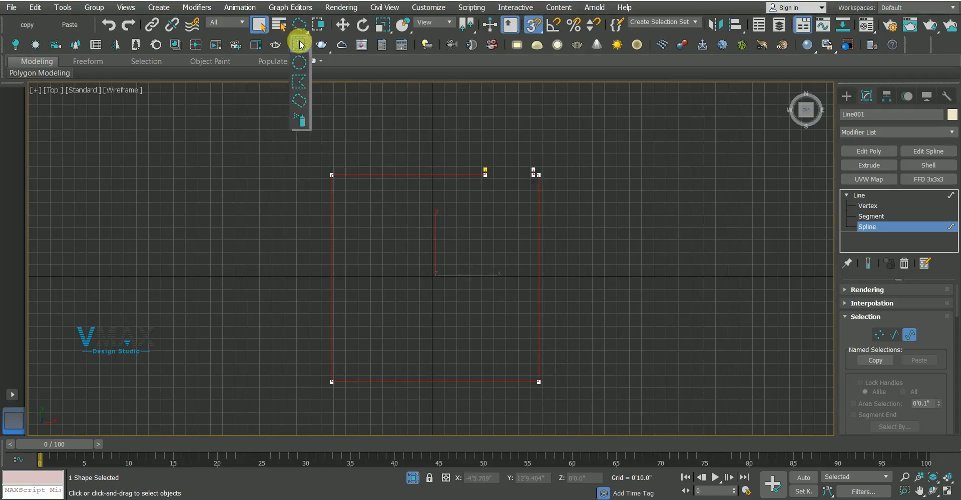
scroll(901, 386, "down", 10)
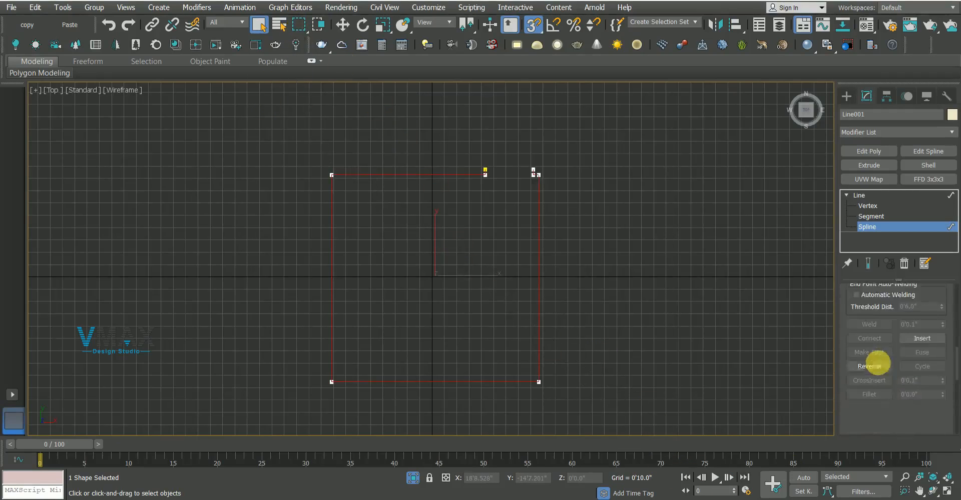
Try to outline the selected spline by 0.5 inch and undo the result
scroll(880, 365, "down", 5)
left_click(923, 348)
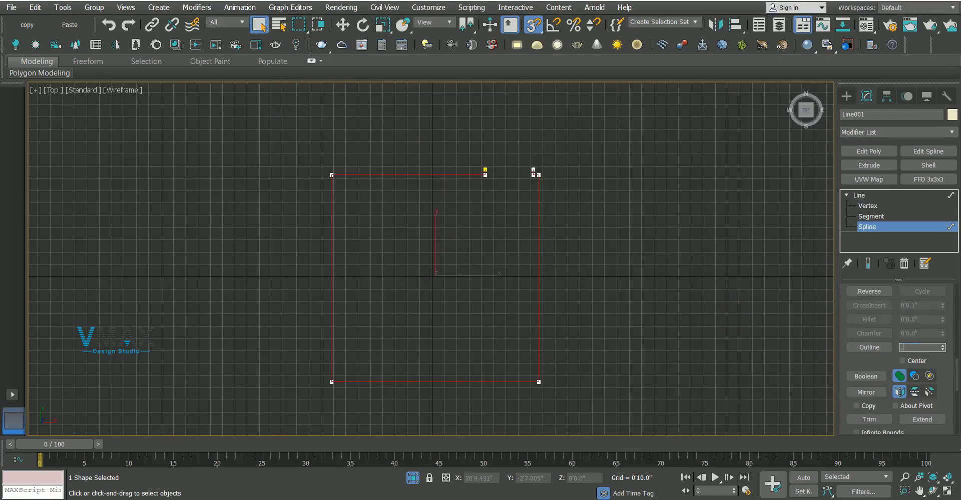
type(".5")
key("Return")
scroll(531, 170, "up", 8)
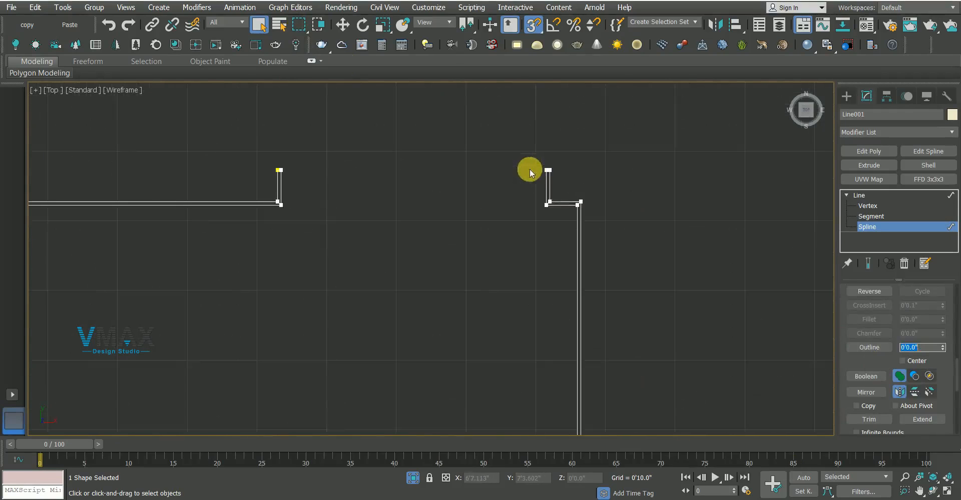
key("ctrl+z")
Outline the spline toward the room's interior and extrude the resulting skirting profile 4 inches
left_click(920, 348)
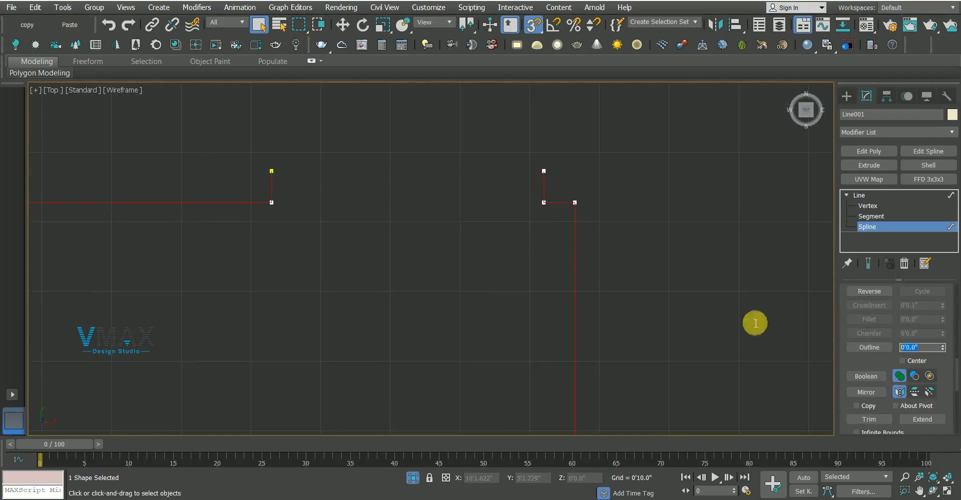
key("Return")
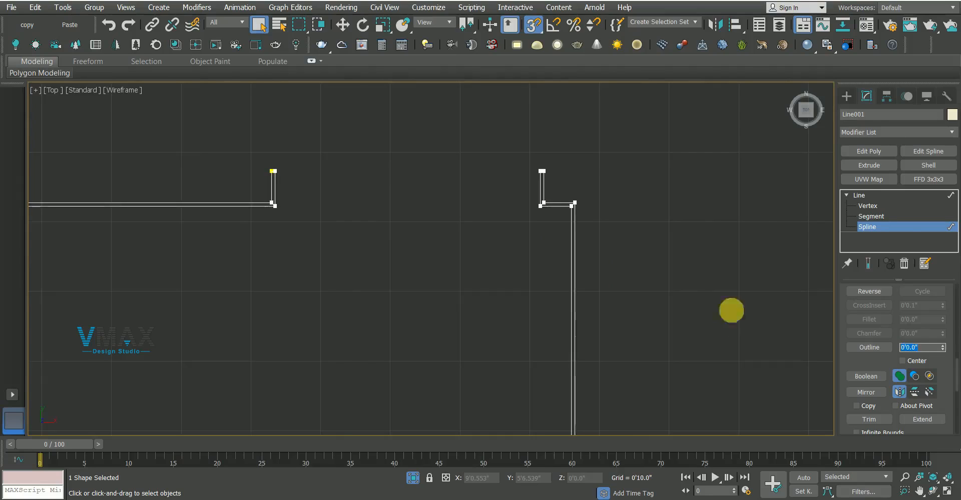
left_click(860, 195)
left_click(869, 166)
left_click(920, 306)
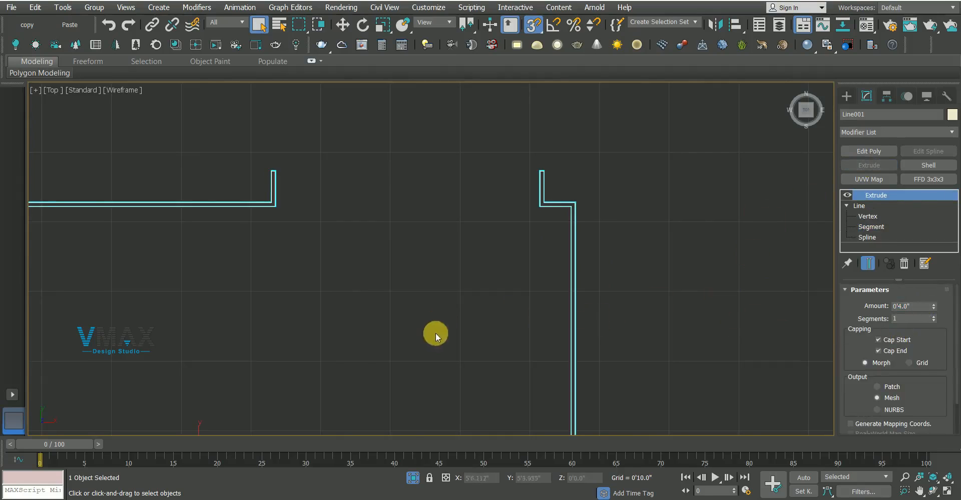
key("p")
mouse_move(459, 300)
middle_mouse_down("alt")
mouse_move(551, 310)
mouse_move(495, 263)
mouse_move(482, 337)
middle_mouse_up("alt")
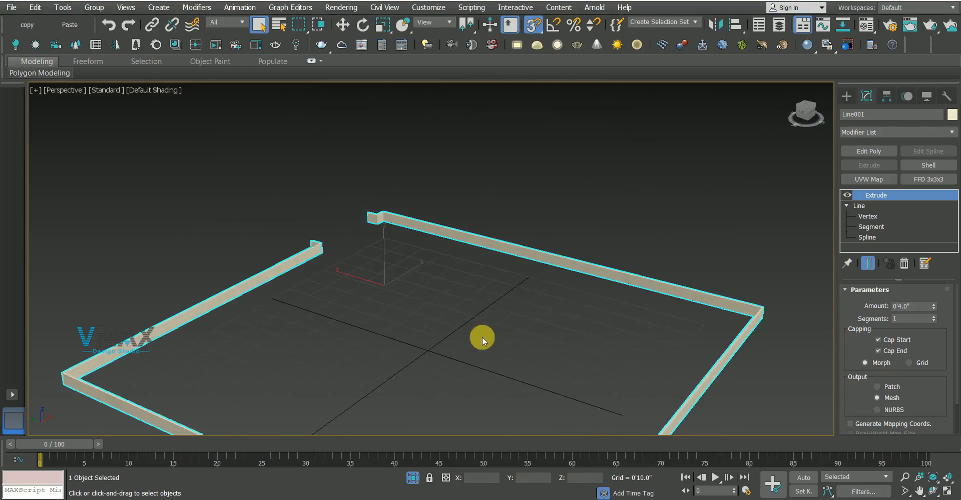
End isolation to bring back the whole room and examine where the skirting meets the floor beside the door
right_click(482, 337)
left_click(506, 223)
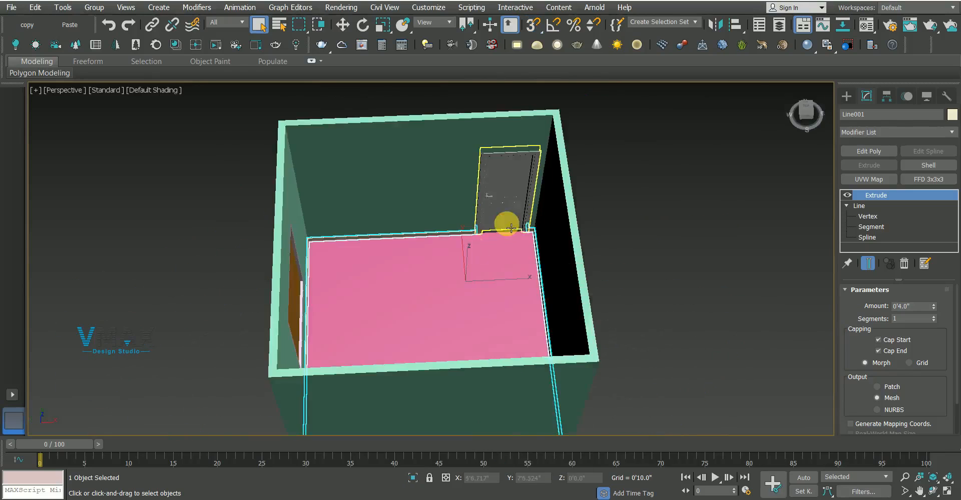
middle_click_drag(478, 259, 573, 282, "alt")
left_click(723, 245)
scroll(480, 232, "up", 5)
middle_click_drag(524, 255, 637, 320, "alt")
scroll(594, 264, "up", 3)
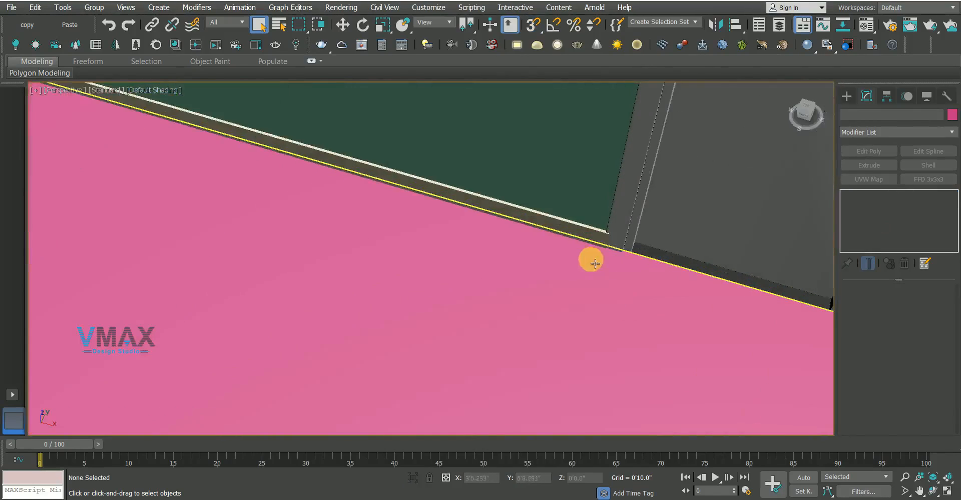
Add Edit Poly to the floor slab and move its door-side vertices outward past the wall's outer face
left_click(595, 264)
scroll(595, 263, "down", 5)
middle_click_drag(611, 279, 480, 325, "alt")
key("t")
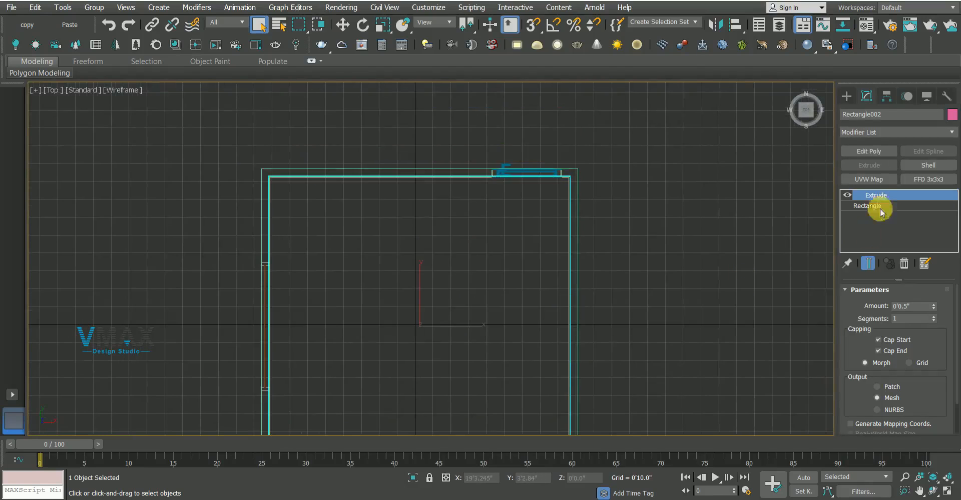
left_click(853, 157)
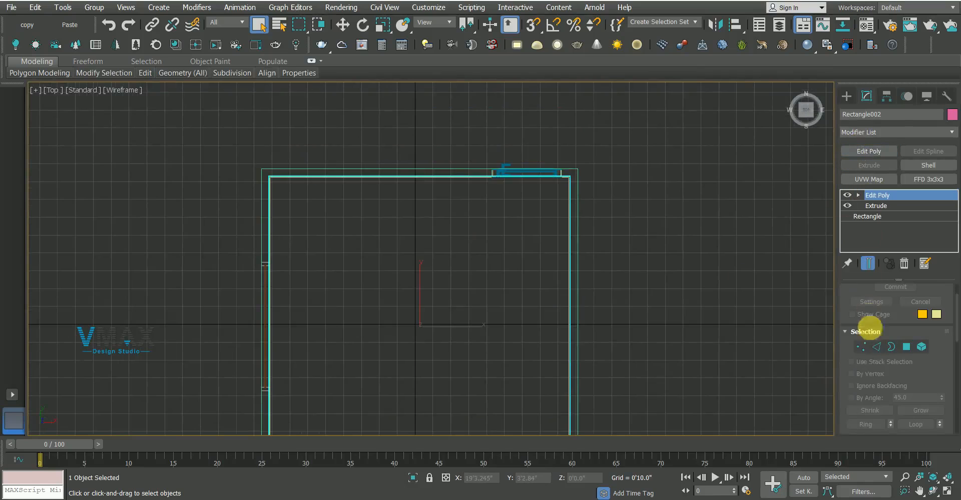
left_click(863, 346)
left_click_drag(99, 112, 767, 238)
key("w")
middle_click_drag(363, 147, 422, 251)
left_click_drag(476, 240, 470, 223)
left_click(853, 194)
key("q")
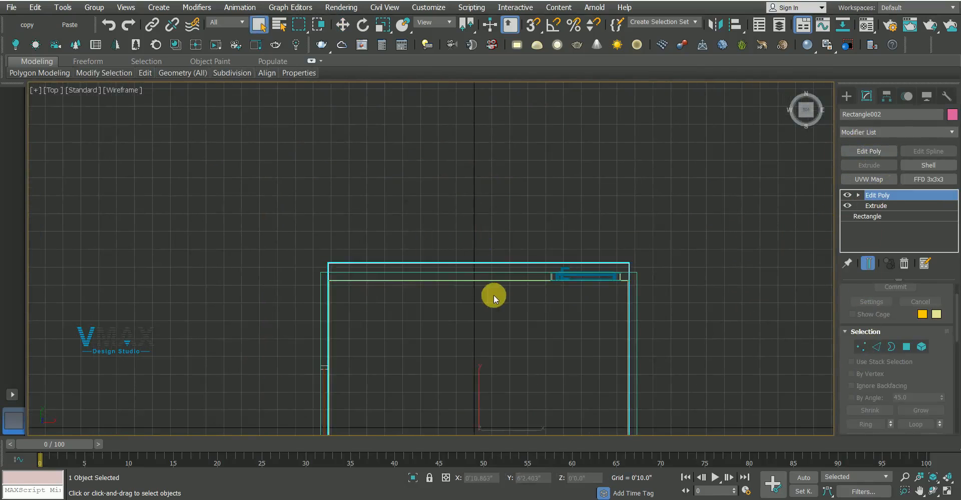
Examine the extended floor and the skirting around the doorway in the Perspective view
key("p")
scroll(494, 295, "up", 2)
middle_click_drag(494, 296, 476, 318, "alt")
scroll(476, 318, "down", 2)
left_click(710, 306)
middle_click_drag(711, 306, 458, 319, "alt")
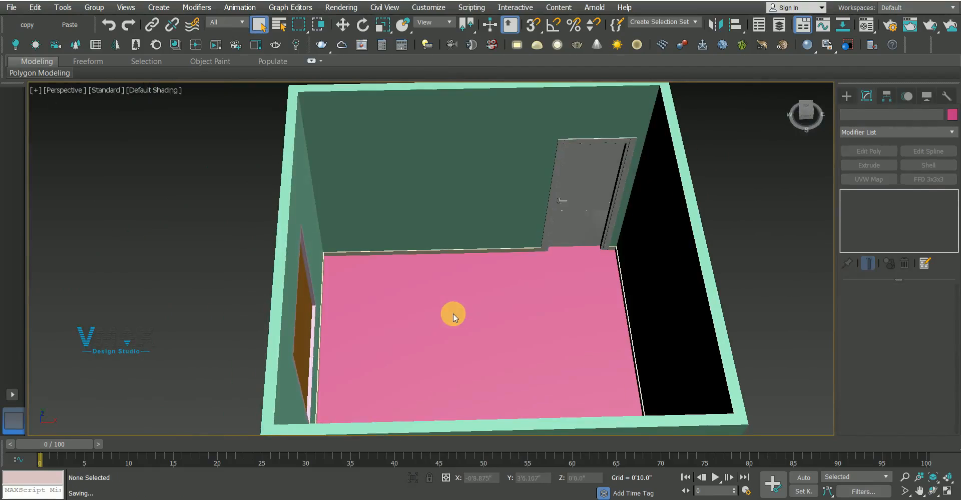
scroll(447, 316, "down", 3)
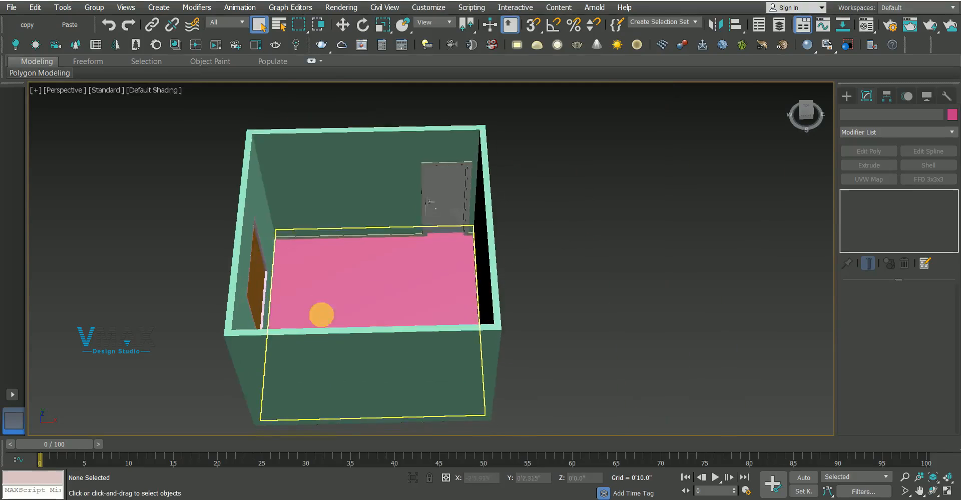
middle_click_drag(393, 251, 446, 264, "alt")
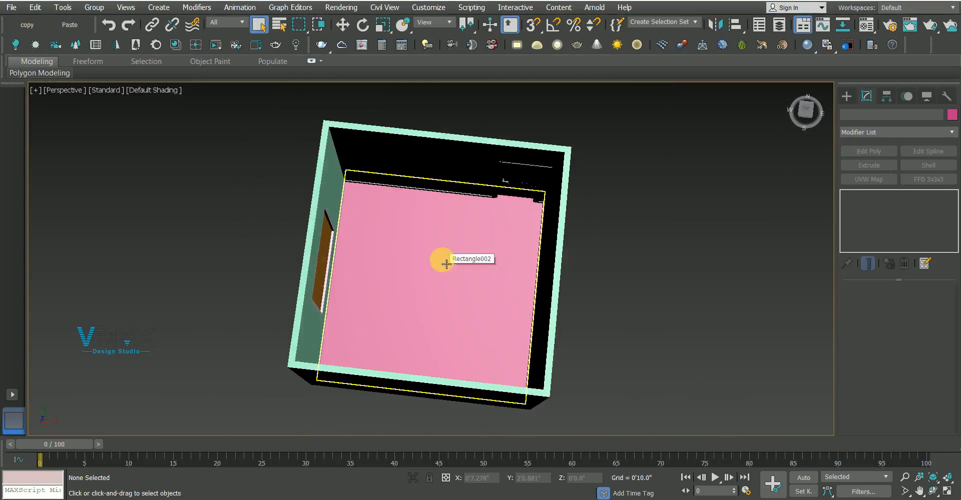
Switch to the objects folder in File Explorer and merge bed set.max into the room scene in 3ds Max
key("t")
key("z")
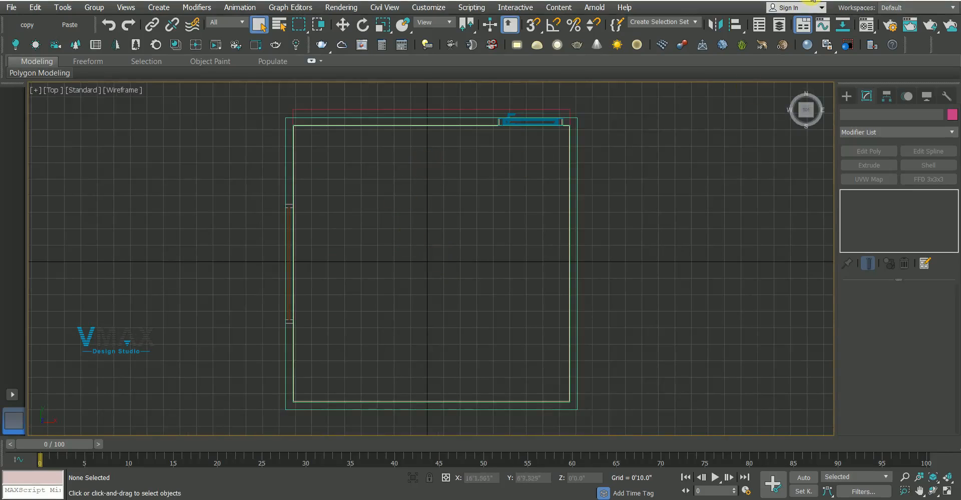
left_click(295, 499)
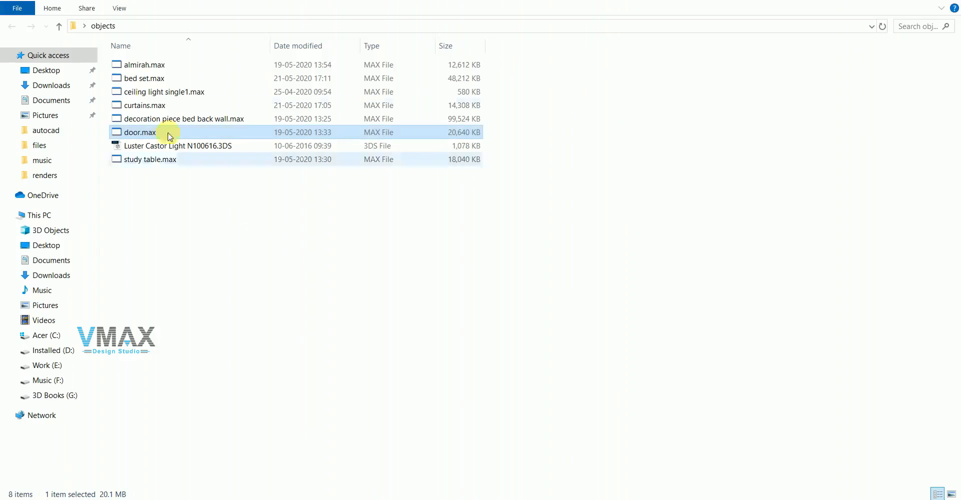
left_click(145, 79)
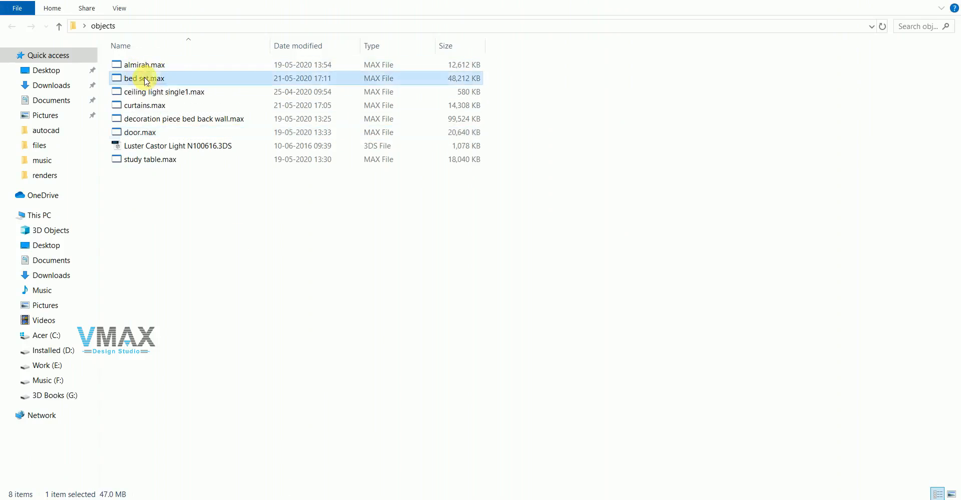
left_click_drag(154, 80, 399, 152)
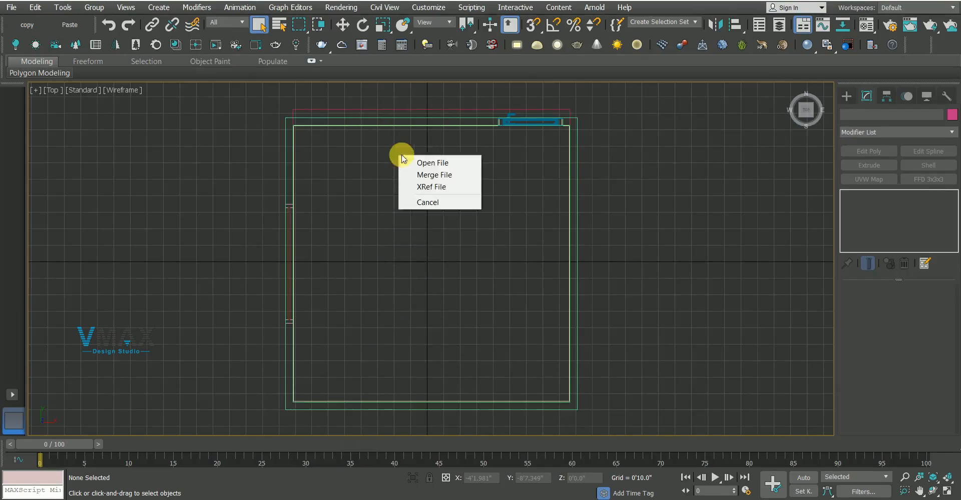
left_click(429, 177)
left_click(488, 260)
left_click(414, 303)
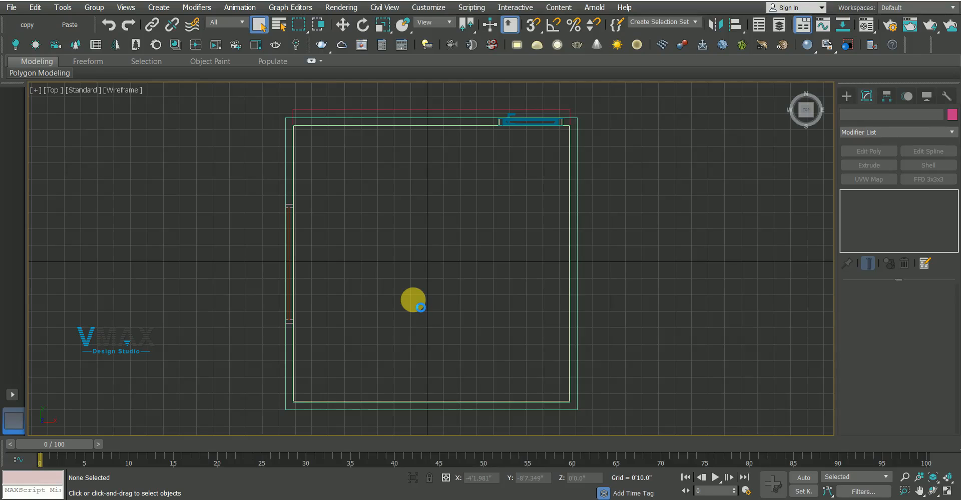
Move the entire merged bed set inside the room walls in the Top view
scroll(413, 300, "down", 3)
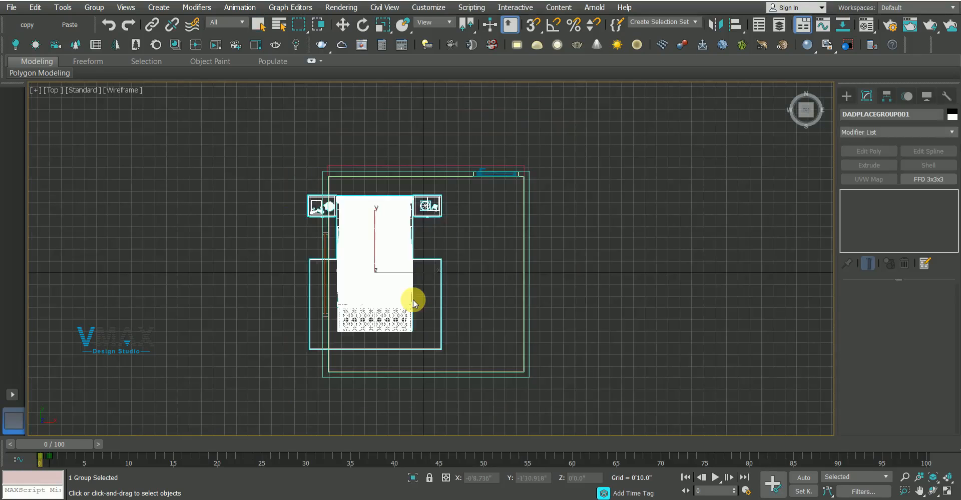
middle_click_drag(401, 278, 446, 294)
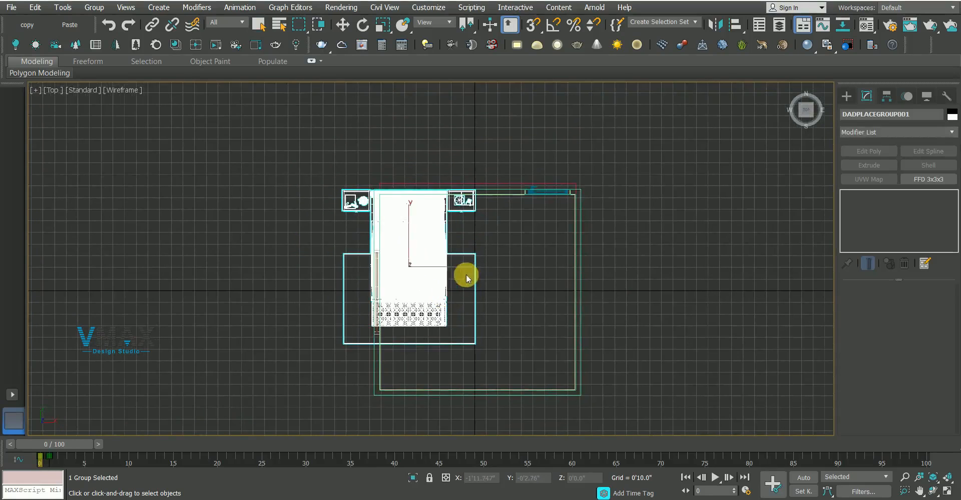
left_click(421, 269)
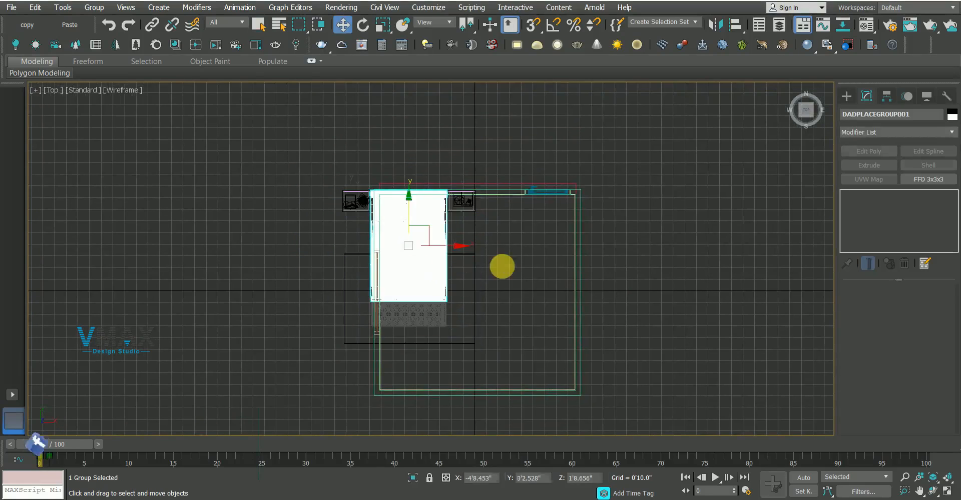
key("ctrl+z")
middle_click_drag(486, 275, 469, 275)
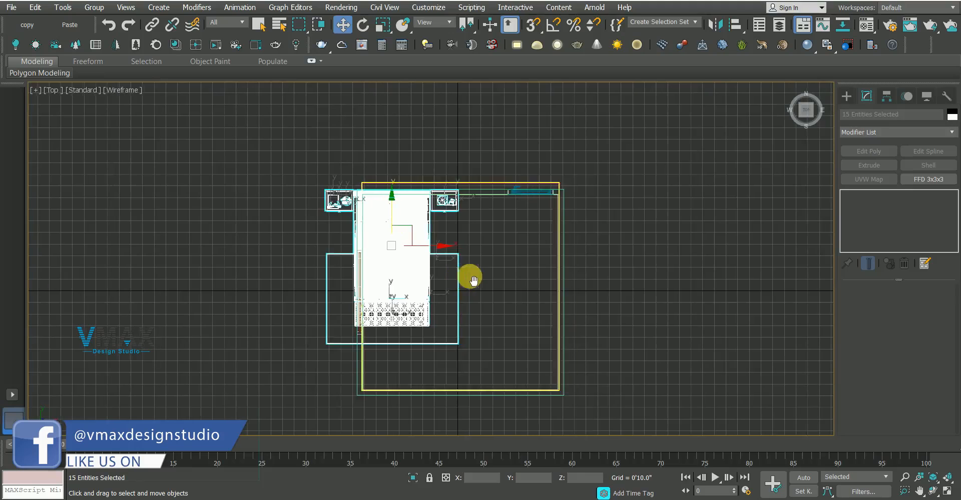
left_click_drag(415, 229, 474, 256)
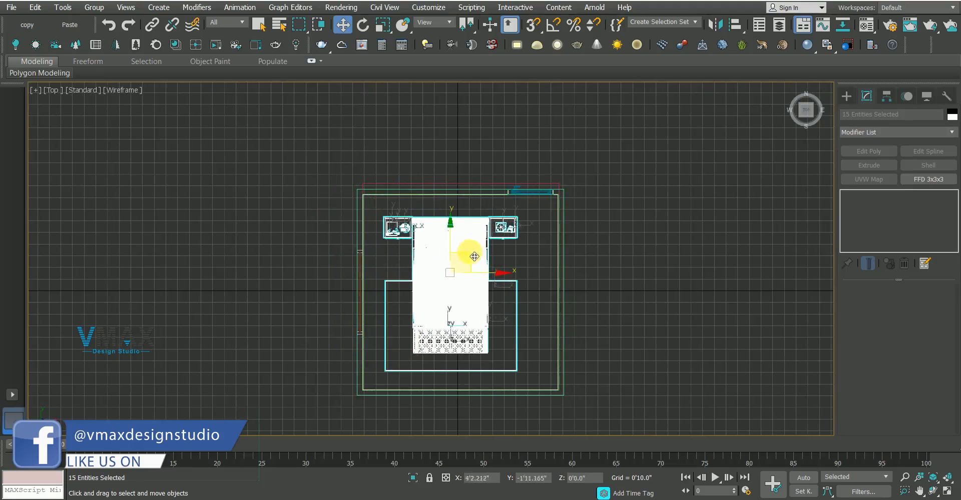
Group all the bed set's parts under the default group name
left_click(94, 7)
left_click(105, 28)
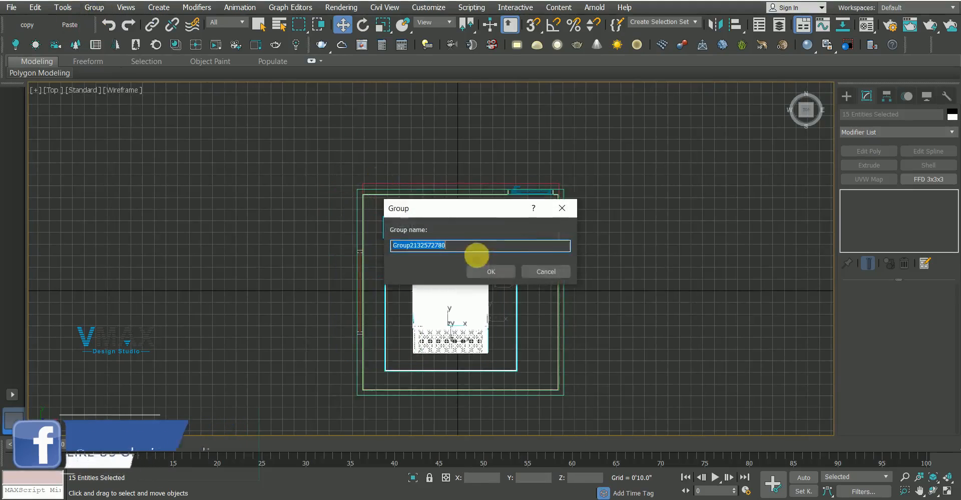
left_click(490, 270)
Move the bed group up to the door-side wall, between the window wall and the door, and check its placement in Perspective
scroll(461, 260, "up", 2)
middle_click_drag(466, 259, 441, 273)
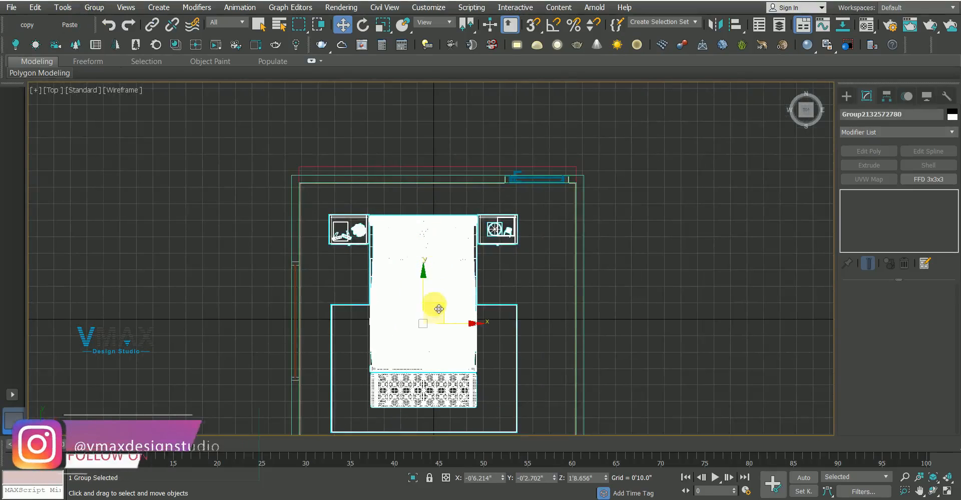
left_click_drag(450, 303, 425, 283)
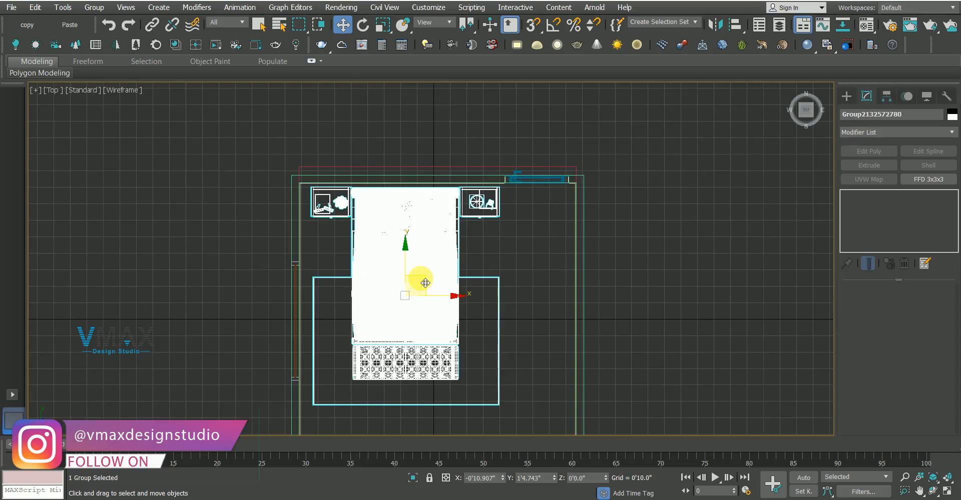
key("q")
scroll(422, 244, "up", 2)
middle_click_drag(422, 245, 466, 327)
key("w")
key("p")
scroll(432, 259, "up", 4)
scroll(475, 270, "down", 2)
key("q")
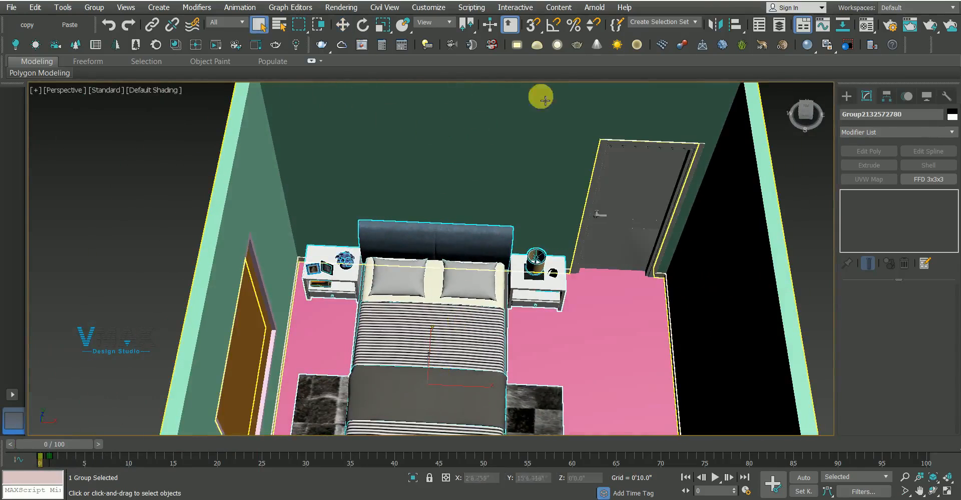
Select the room walls, isolate them in the Top view and clear the selection
middle_click_drag(391, 169, 418, 303)
left_click(366, 220)
key("t")
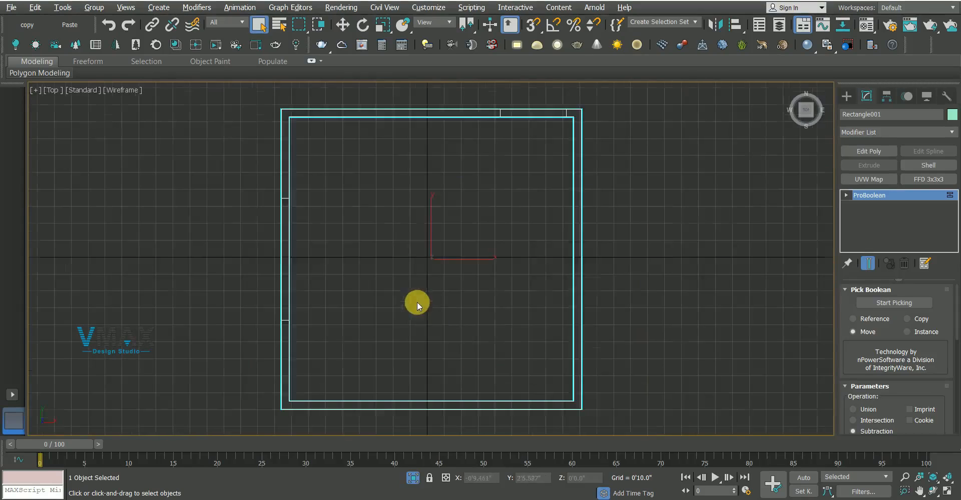
left_click(417, 302)
middle_click_drag(321, 125, 327, 196)
With 2.5D snapping, draw a straight line along the bed wall's inner face from the door jamb to the room corner
left_click(847, 97)
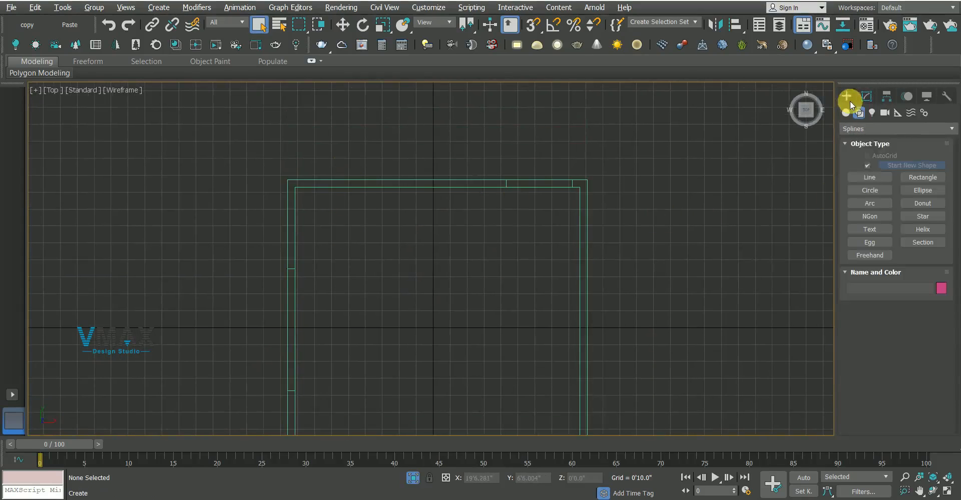
left_click(867, 177)
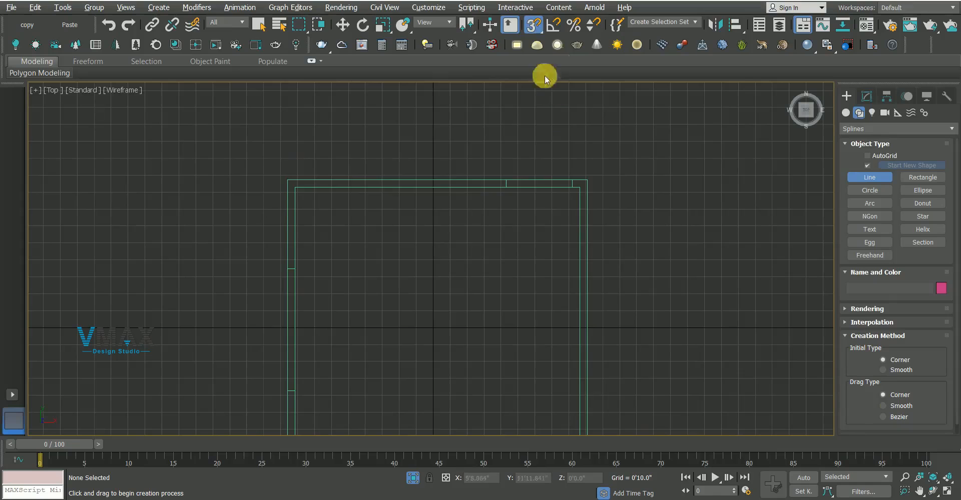
left_click_drag(533, 25, 532, 54)
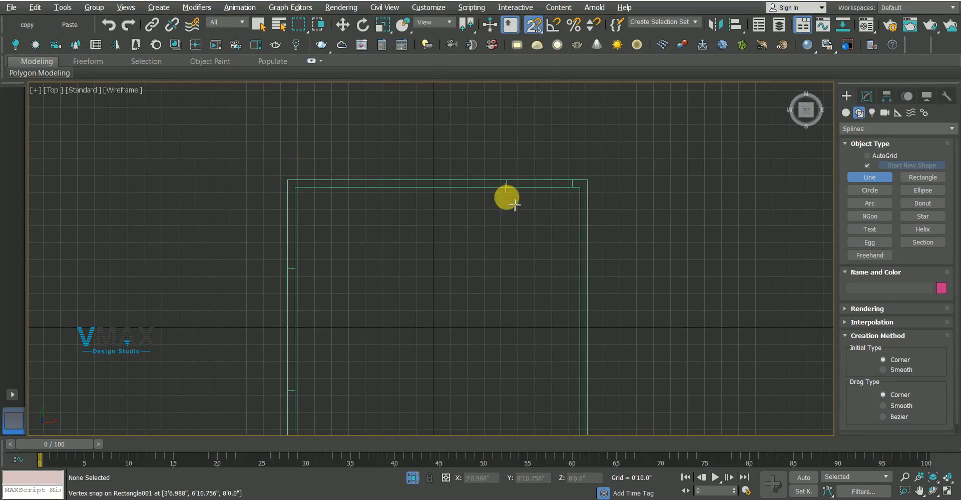
left_click(506, 188)
left_click(295, 187)
right_click(343, 232)
Outline the bed-wall line's spline by 3" and return to the whole object
left_click(867, 96)
left_click(856, 196)
left_click(846, 195)
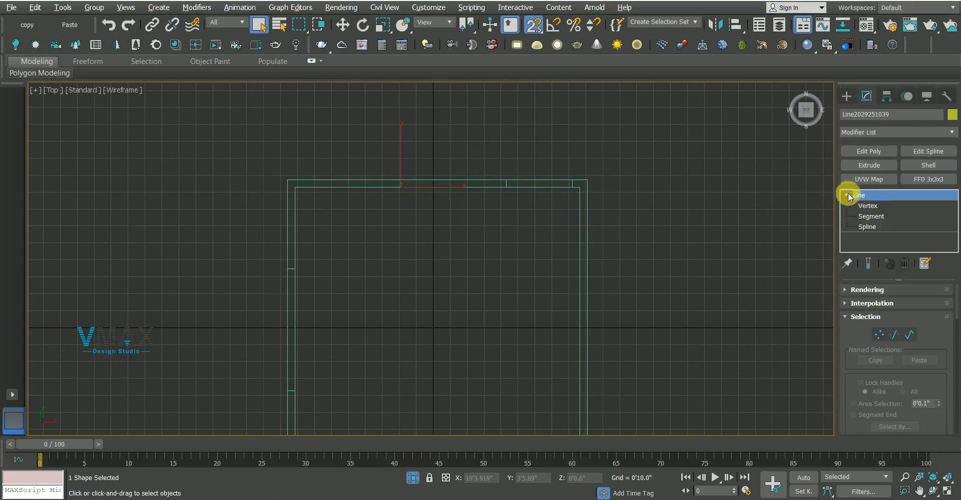
left_click(868, 226)
scroll(899, 365, "down", 10)
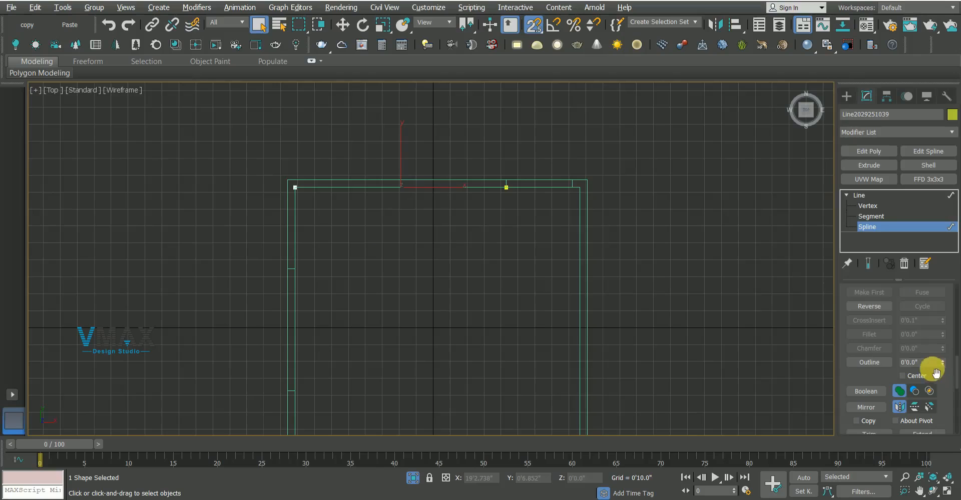
left_click(931, 367)
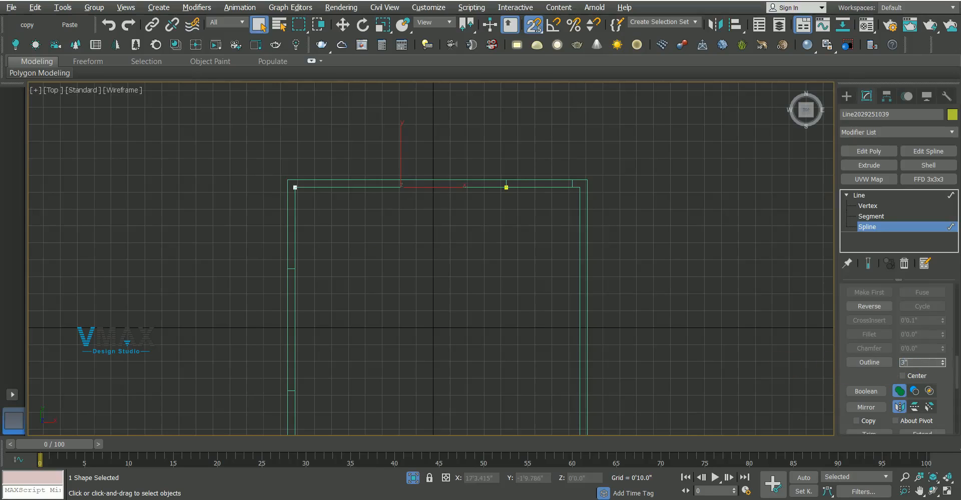
left_click(860, 195)
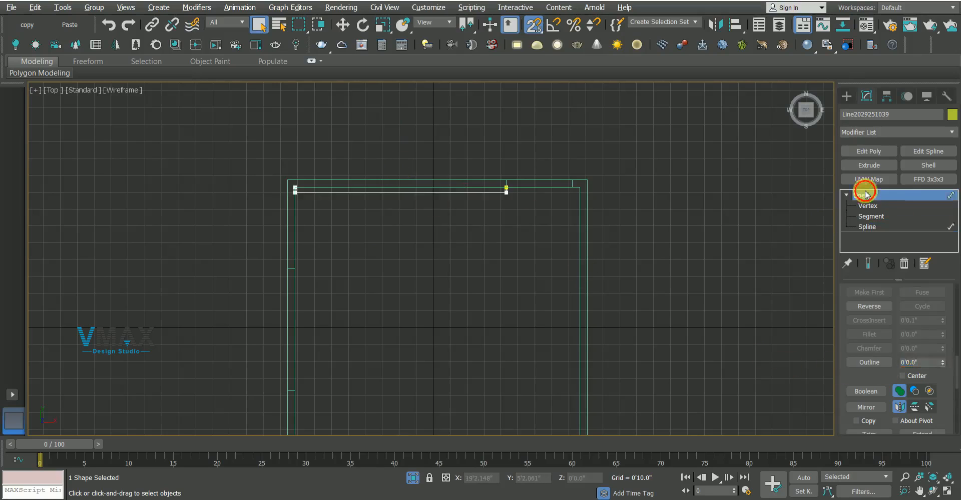
Extrude the outlined bed-wall shape to 10'0.0" and view the panel in Perspective
left_click(868, 165)
left_click(924, 306)
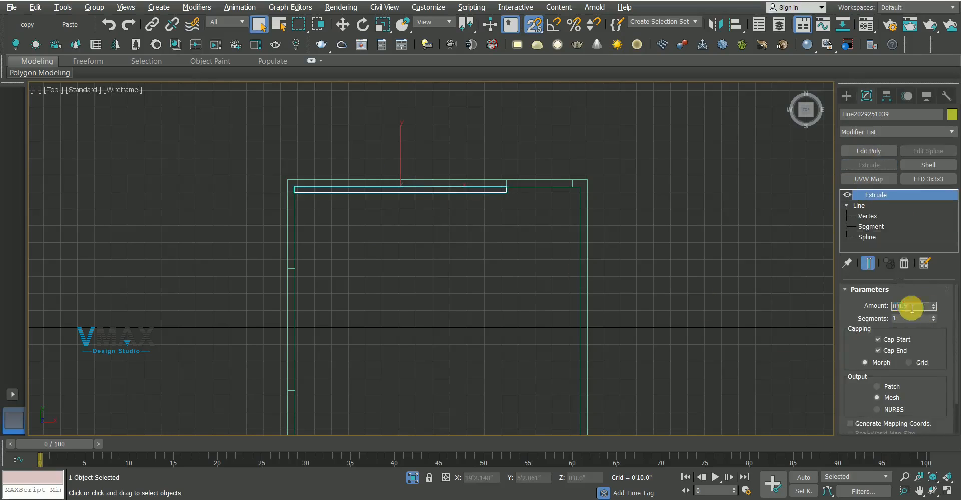
mouse_move(349, 309)
middle_mouse_down()
mouse_move(479, 262)
mouse_move(549, 262)
middle_mouse_up()
key("p")
scroll(479, 263, "down", 5)
key("s")
left_click(613, 302)
scroll(552, 261, "up", 5)
middle_click_drag(549, 262, 569, 289)
Apply Edit Poly to the wall panel and shift its door-side end vertices 4.5" in negative X, away from the door
left_click(632, 257)
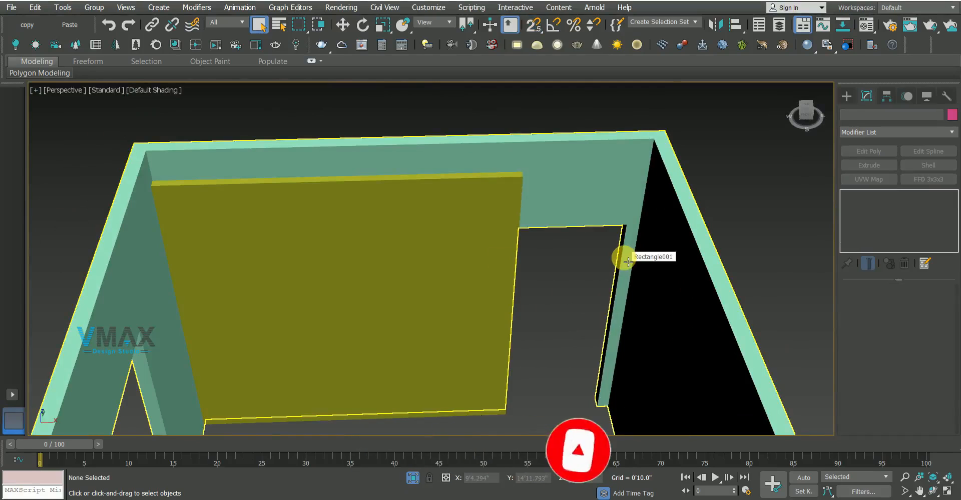
left_click(499, 235)
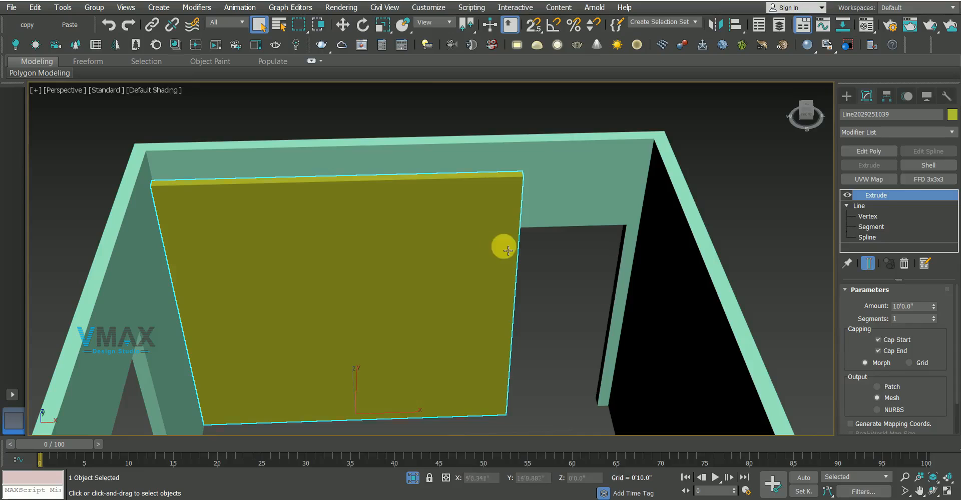
left_click(880, 149)
left_click(865, 346)
left_click_drag(493, 150, 558, 225)
left_click_drag(468, 366, 545, 450, "ctrl")
key("w")
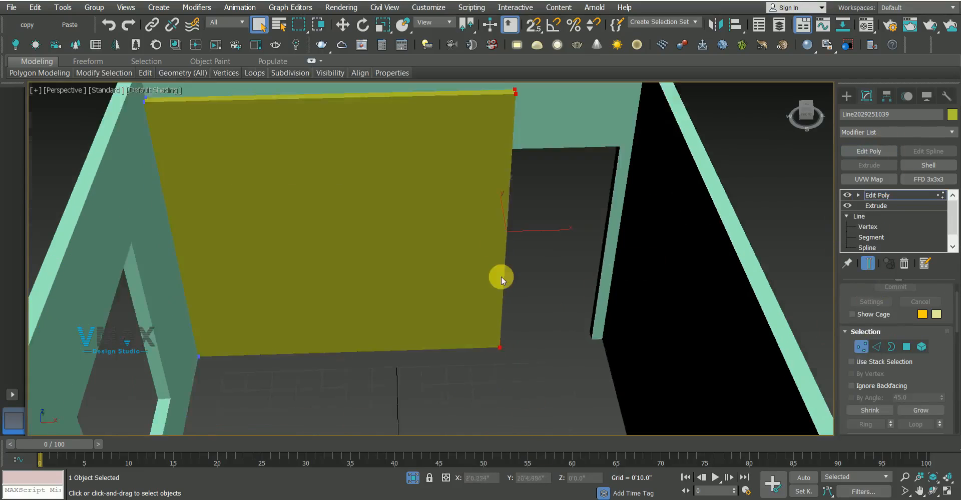
key("t")
right_click(343, 25)
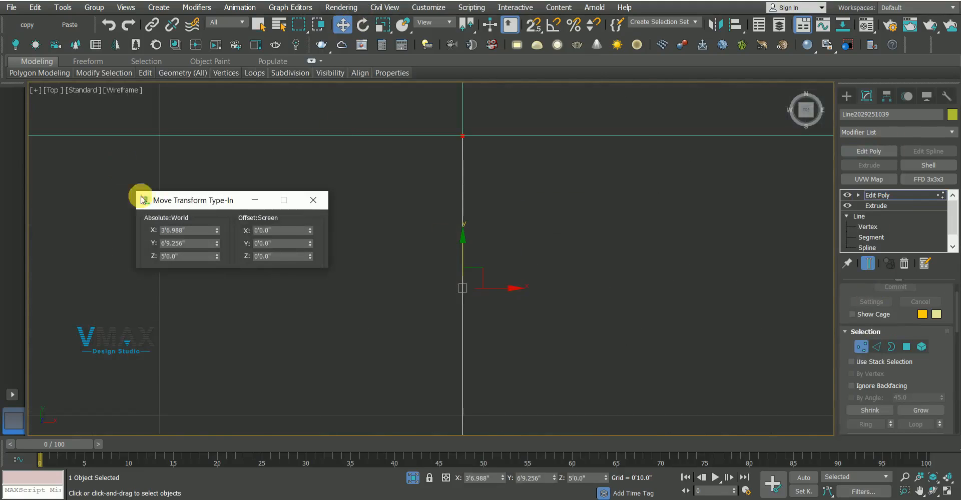
left_click(294, 231)
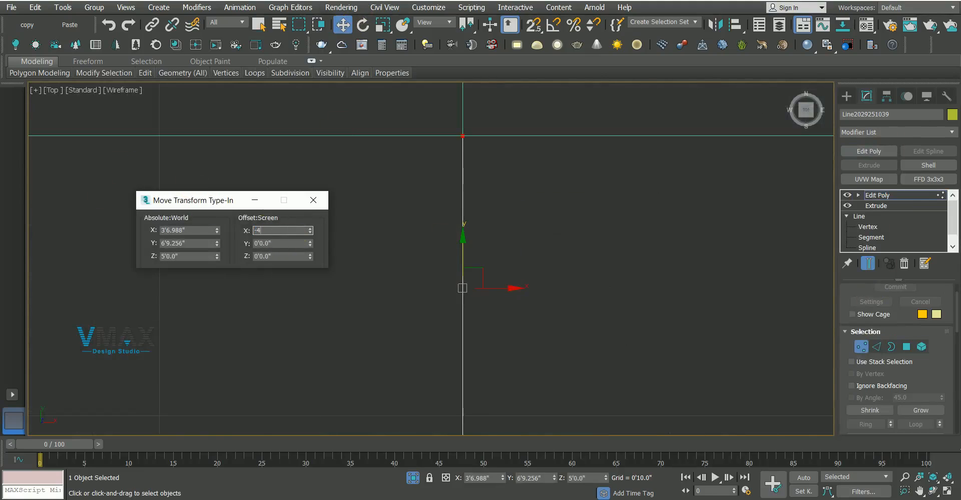
scroll(337, 294, "down", 8)
left_click(319, 206)
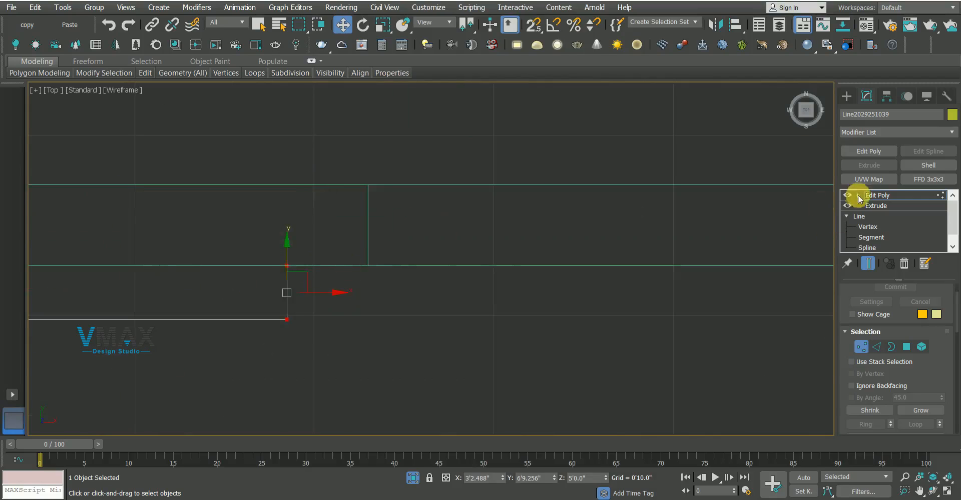
left_click(868, 195)
Check the shortened panel in Perspective, then isolate it in the Front view with nothing selected
key("q")
key("p")
middle_click_drag(482, 324, 466, 299, "alt")
left_click(729, 281)
middle_click_drag(404, 249, 420, 272, "alt")
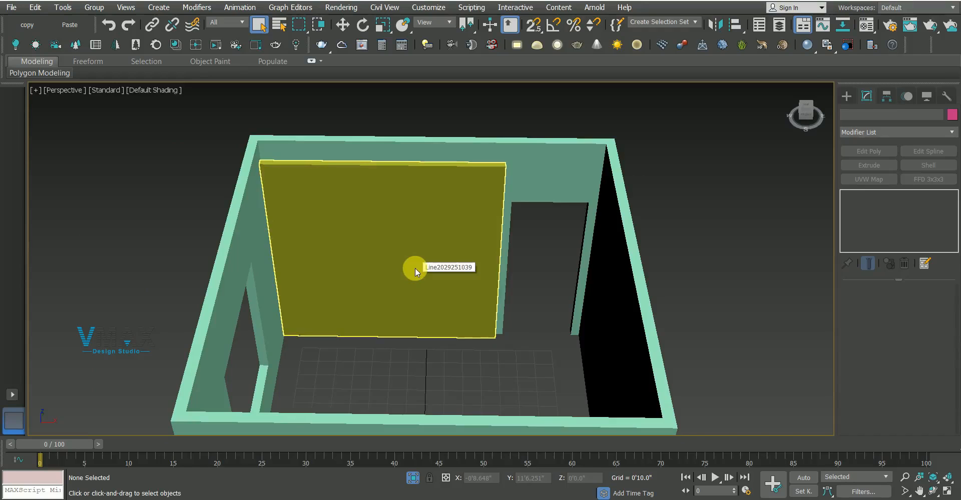
middle_click_drag(415, 269, 434, 278, "alt")
left_click(351, 240)
middle_click_drag(351, 240, 296, 238, "alt")
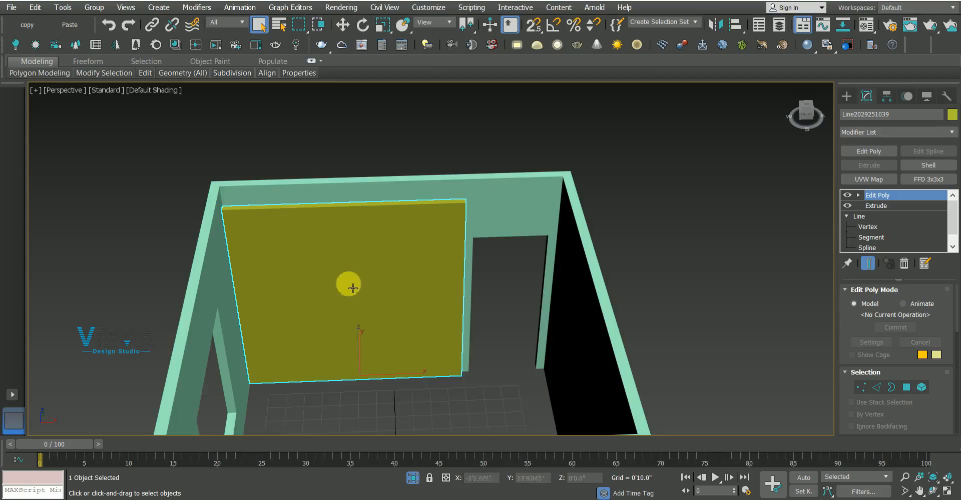
middle_click_drag(348, 281, 338, 277)
scroll(367, 252, "up", 5)
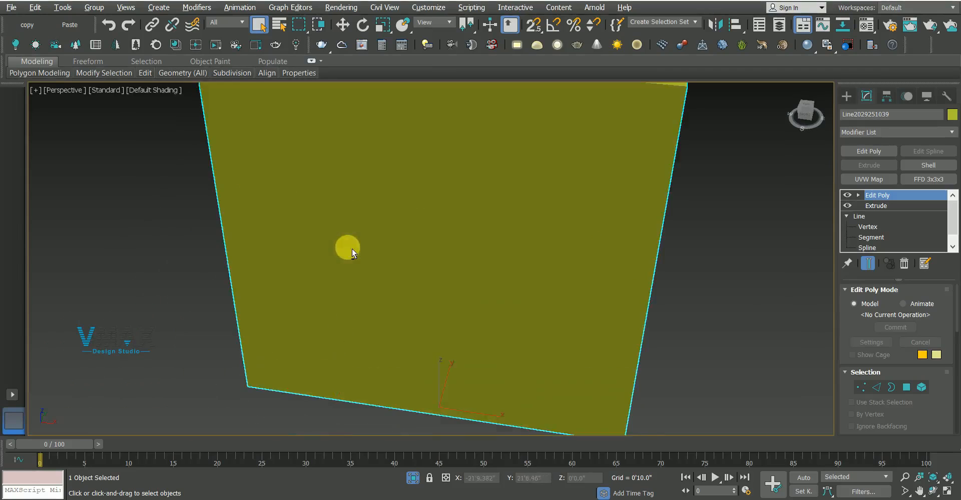
key("f")
left_click(630, 287)
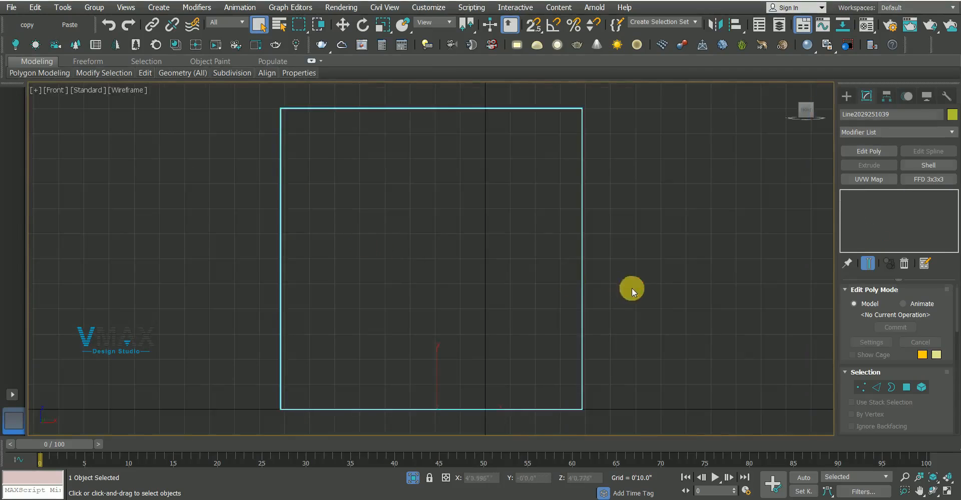
With 3D snapping, create a standard box corner to corner over the 10' by 10' panel face, 2" high
left_click(846, 97)
left_click(846, 112)
left_click(851, 129)
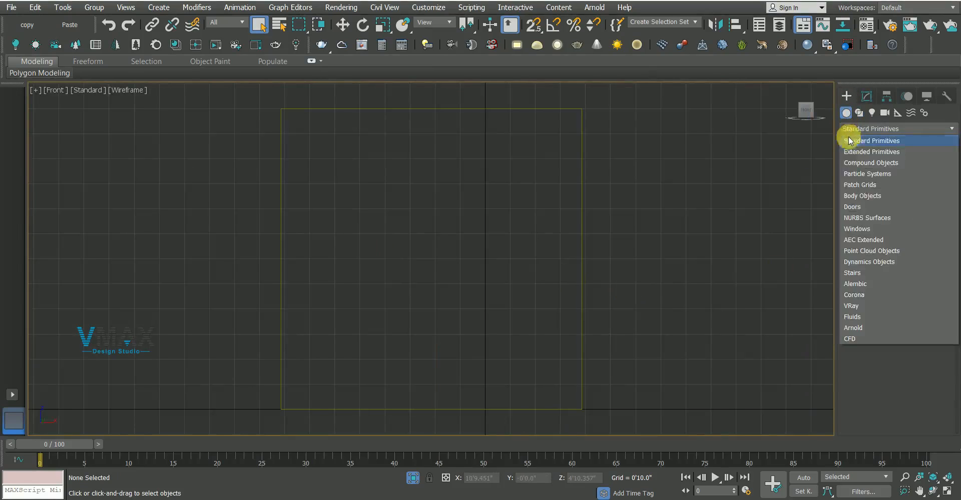
left_click(896, 136)
left_click(869, 167)
left_click_drag(533, 24, 534, 82)
left_click_drag(300, 104, 586, 419)
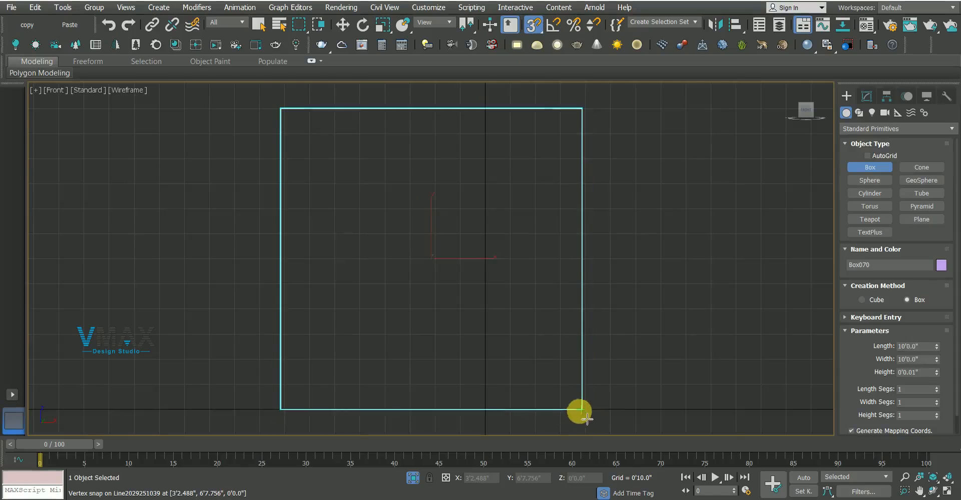
left_click(552, 383)
middle_click_drag(552, 383, 532, 373)
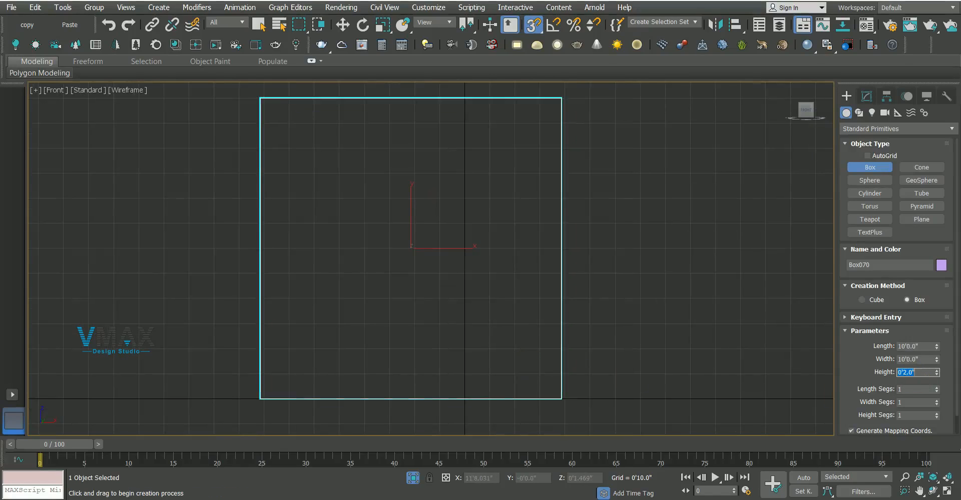
Set the box's width to 4" to make a narrow vertical strip
middle_click_drag(337, 403, 361, 323)
middle_click_drag(585, 305, 583, 383)
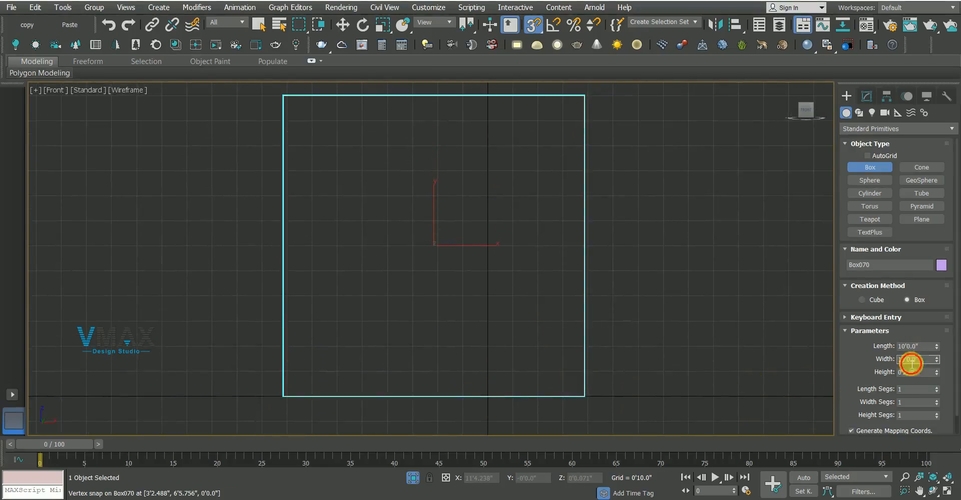
type("4")
key("Return")
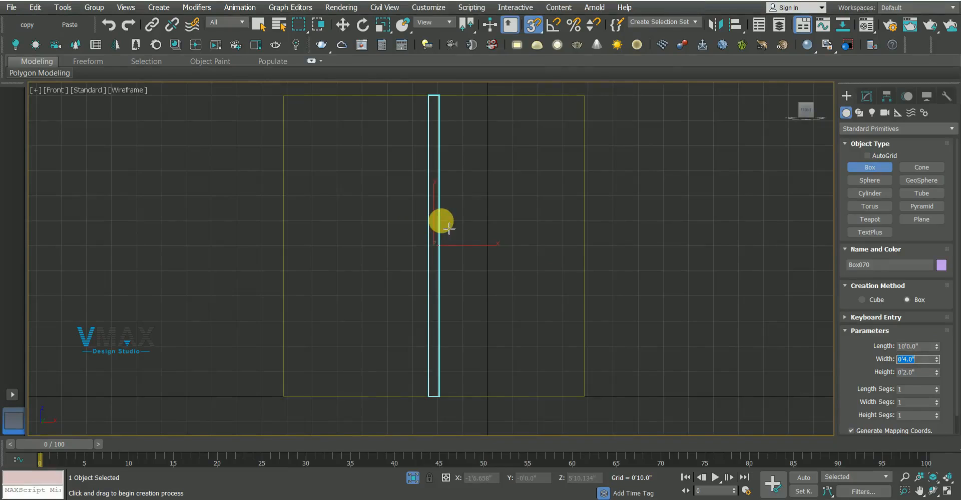
In the Top view, offset the strip 1" in positive Y so it sinks halfway into the wall panel
middle_click_drag(393, 339, 356, 328)
key("t")
key("z")
key("w")
scroll(335, 308, "down", 5)
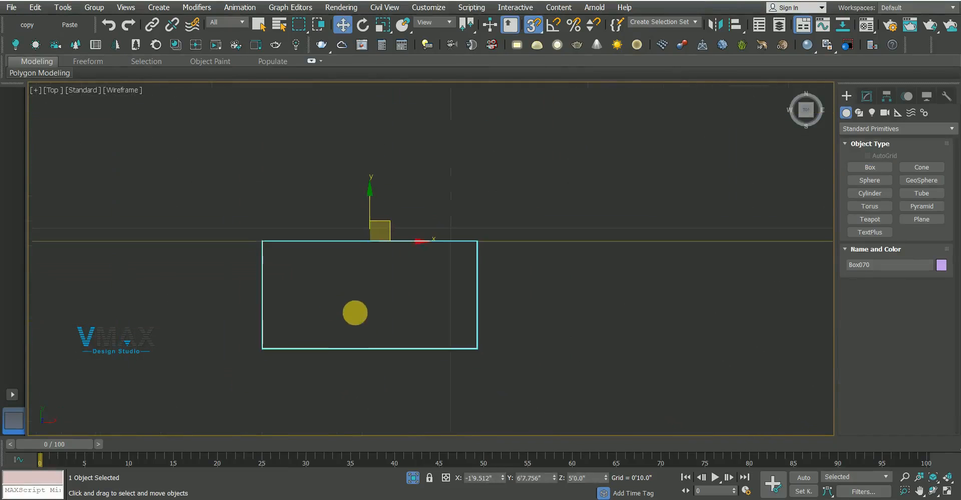
key("q")
key("s")
scroll(393, 295, "down", 2)
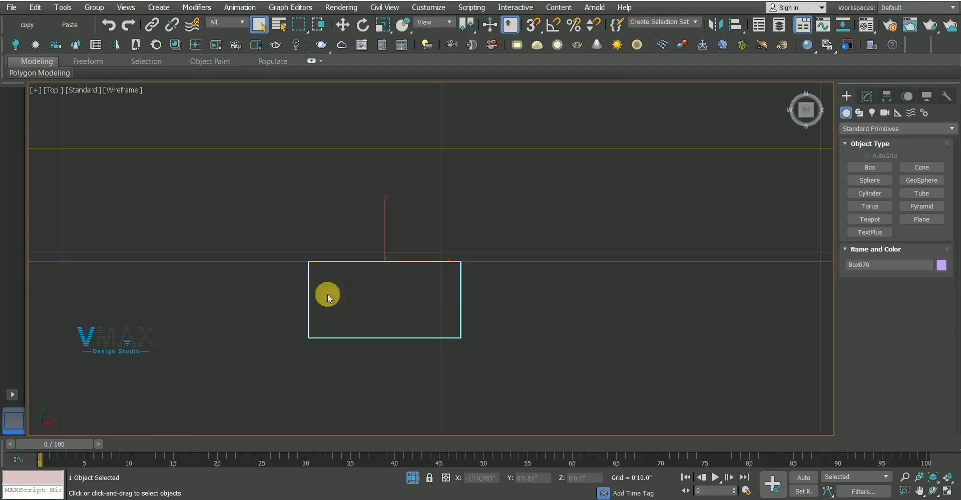
key("w")
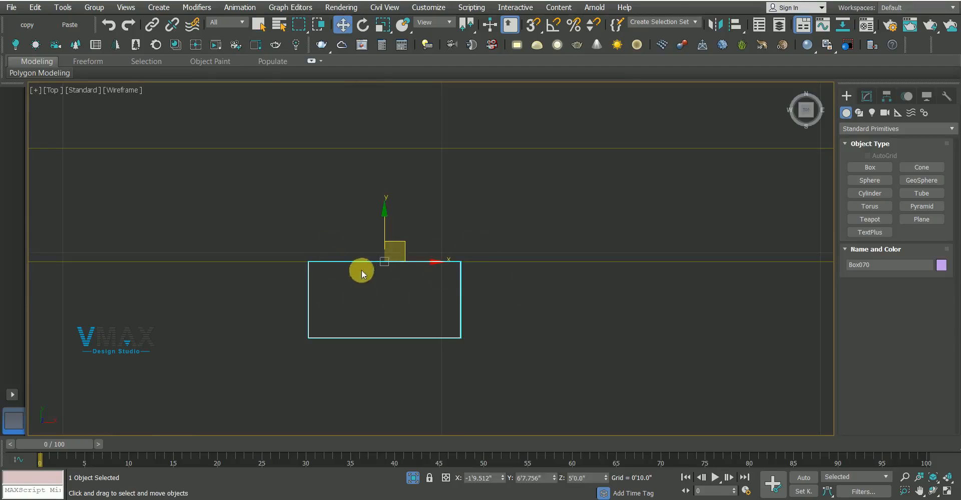
right_click(342, 24)
left_click(286, 248)
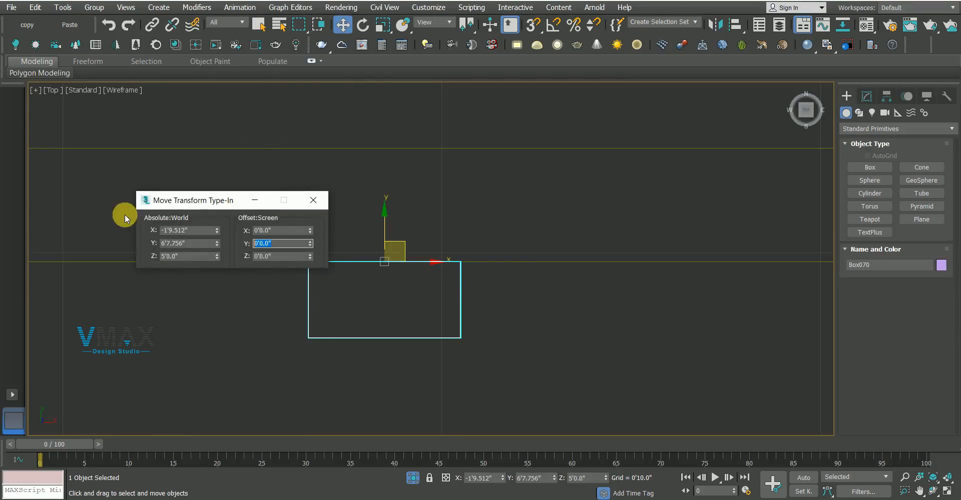
type("1")
key("Return")
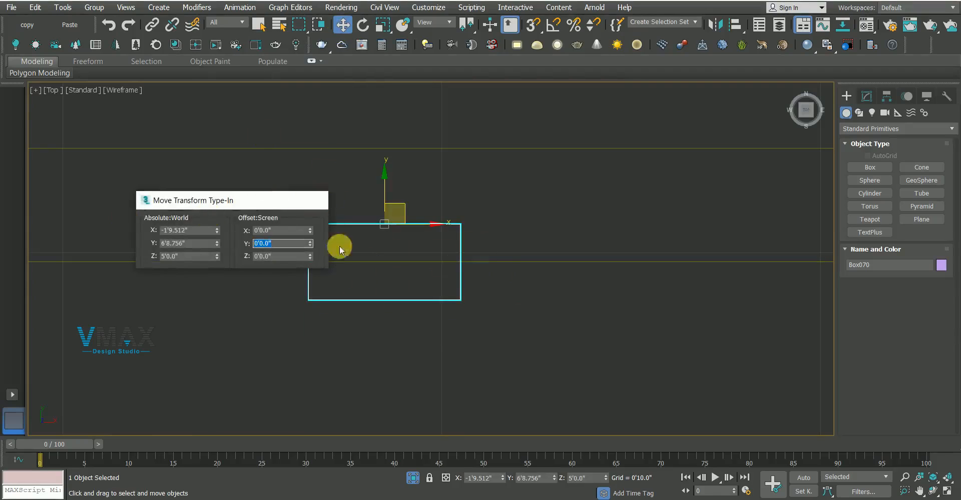
key("F12")
In the Front view, snap the strip to the panel's left edge with 2.5D snapping and offset it 1'6" in X
key("f")
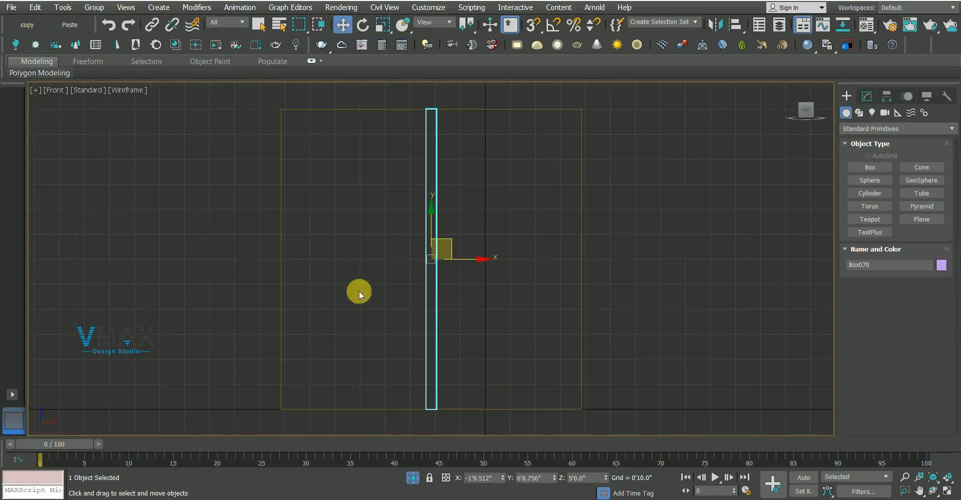
middle_click_drag(359, 292, 415, 281)
key("s")
left_click_drag(532, 30, 532, 64)
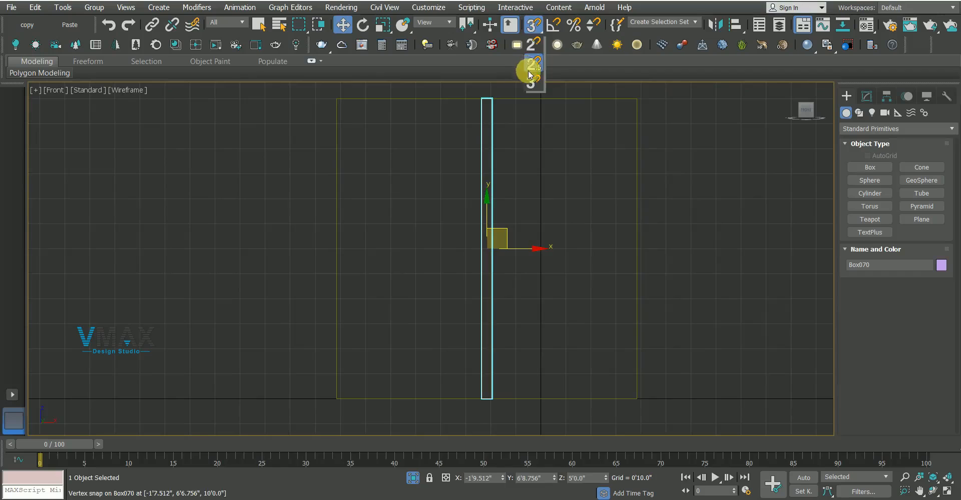
left_click_drag(481, 398, 341, 398)
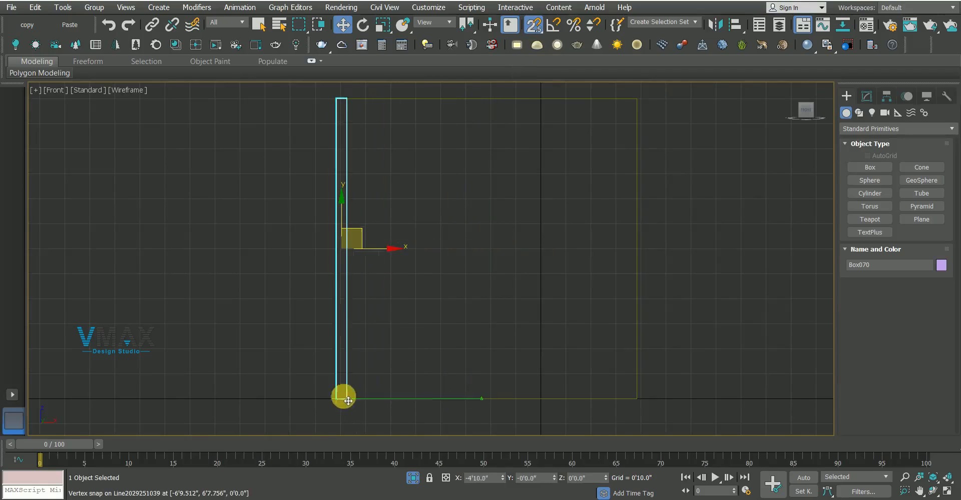
right_click(344, 26)
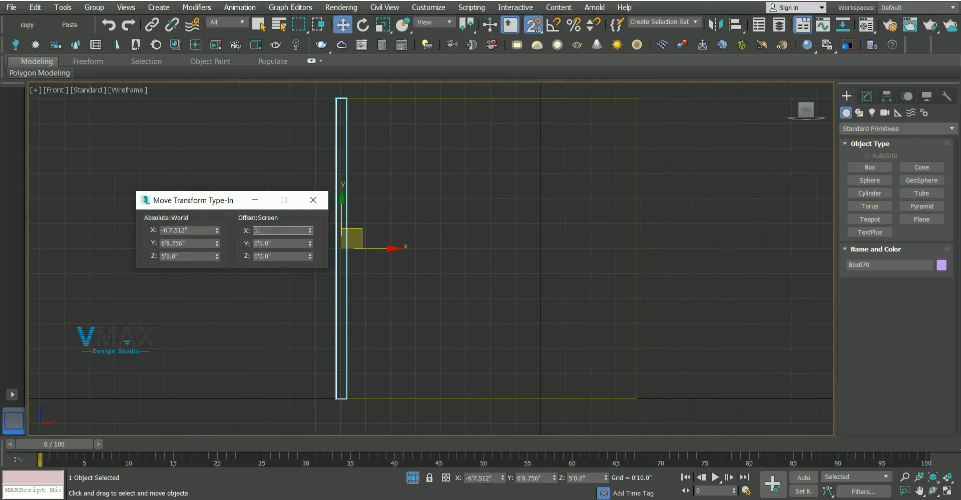
key("Return")
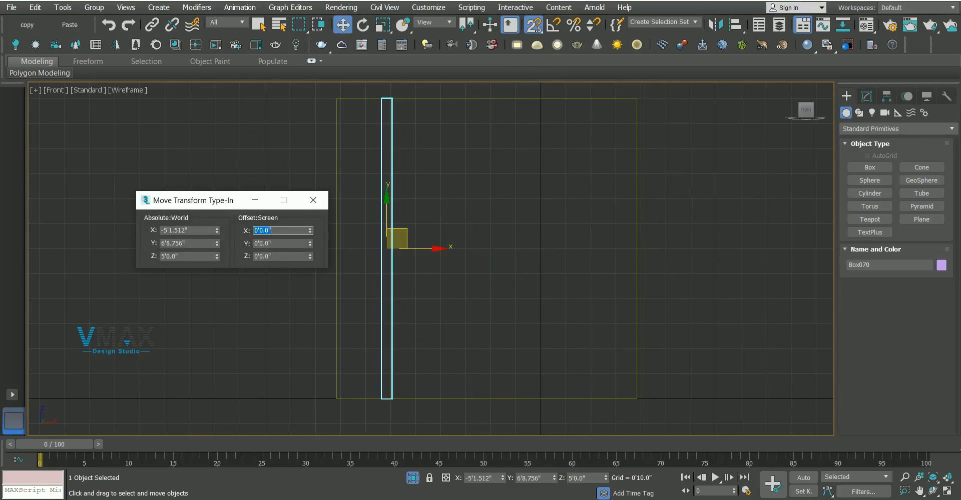
left_click(314, 203)
Copy the vertical strip about 1'5" to the right of the original
middle_click_drag(389, 259, 338, 244)
key("s")
left_click_drag(370, 236, 399, 242, "shift")
left_click(471, 302)
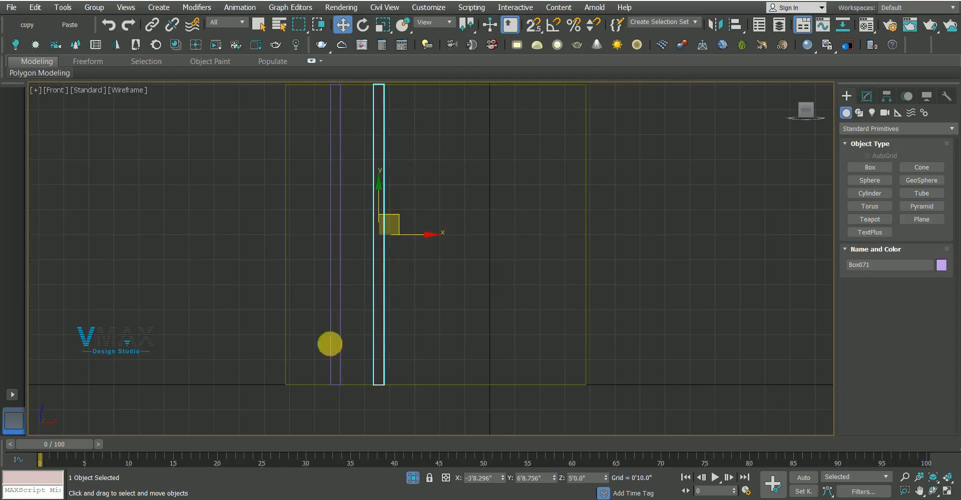
Snap the copied strip against the first strip's right side and offset it 8" in X
key("s")
left_click_drag(372, 380, 341, 384)
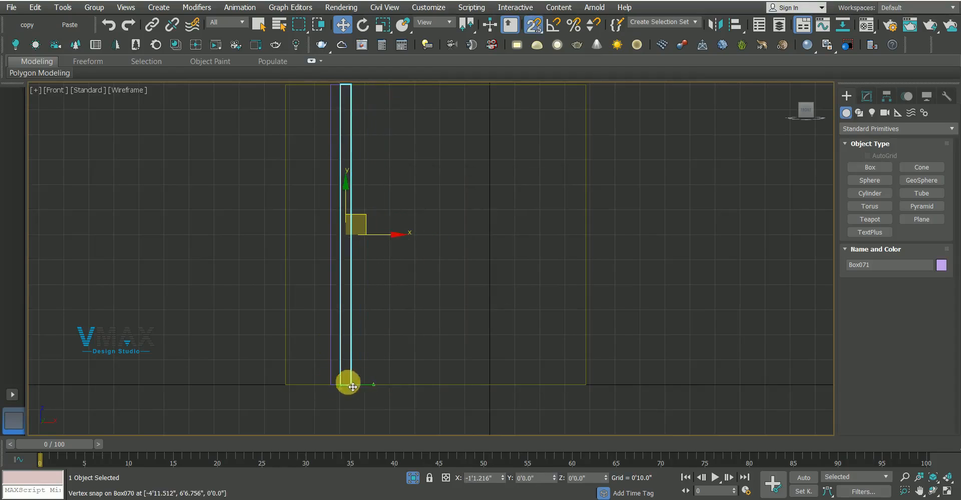
right_click(342, 26)
double_click(278, 230)
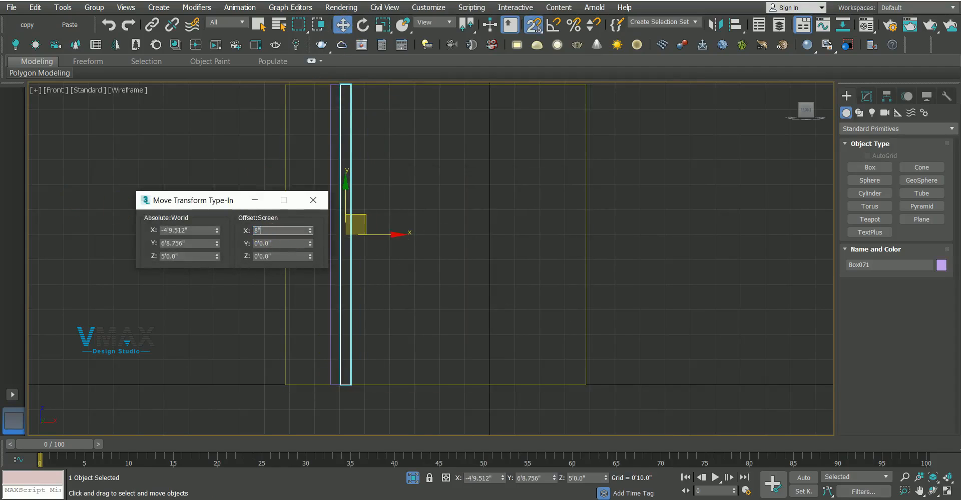
type("8")
key("Return")
left_click(313, 200)
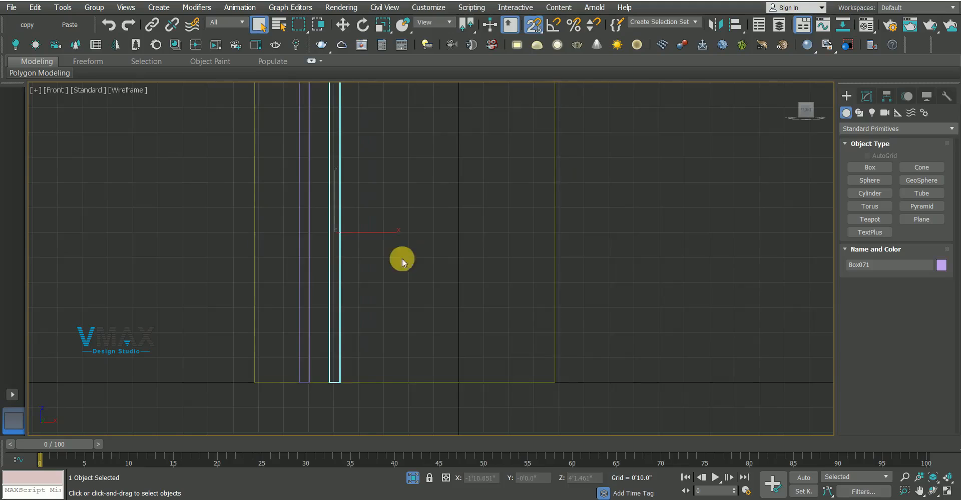
Select both vertical strips in the Front view and copy them together to the right part of the wall panel
key("s")
left_click(303, 240, "ctrl")
key("w")
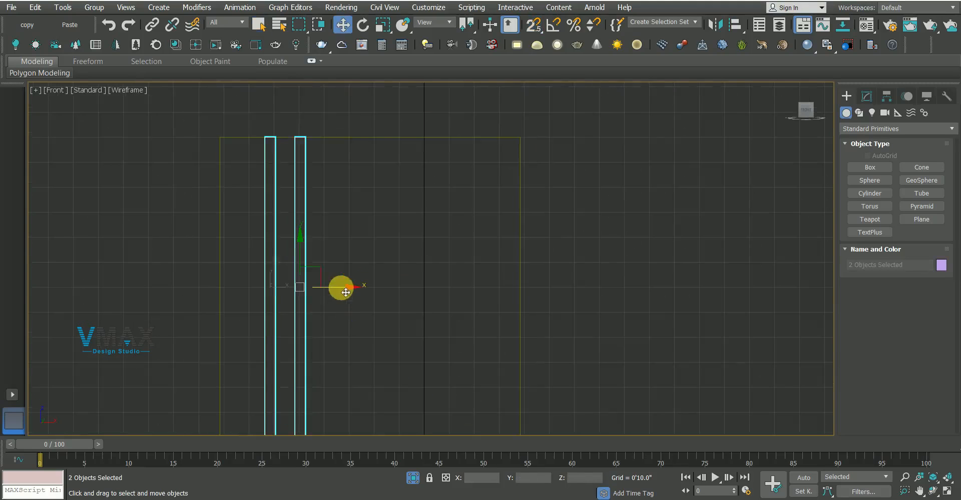
mouse_move(342, 285)
left_mouse_down("shift")
mouse_move(517, 294)
mouse_move(486, 288)
left_mouse_up("shift")
key("Return")
Snap the copied strip pair to the panel's right edge and offset it -8" in X
key("s")
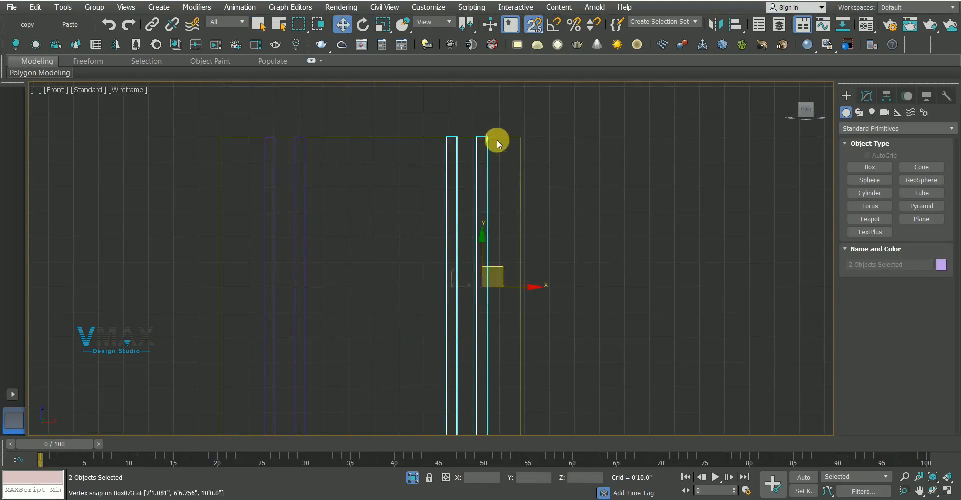
left_click_drag(492, 146, 520, 140)
right_click(342, 25)
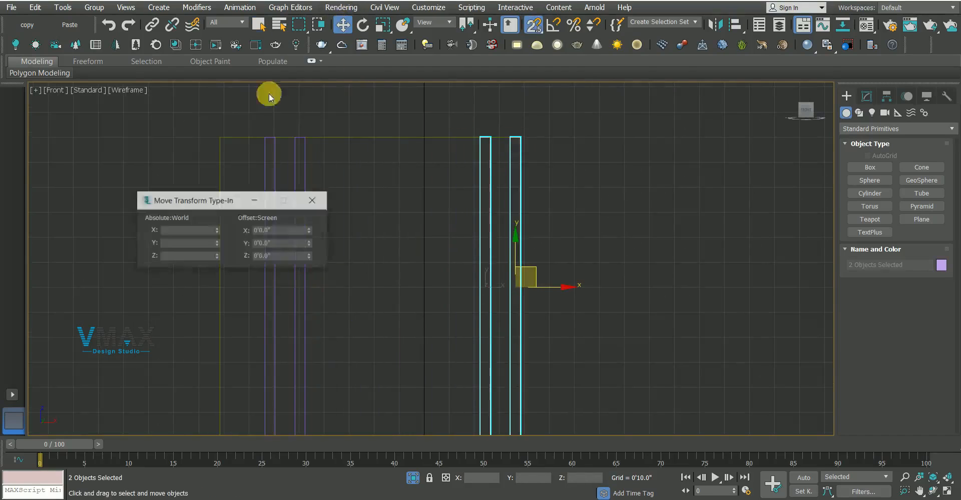
left_click_drag(287, 232, 208, 215)
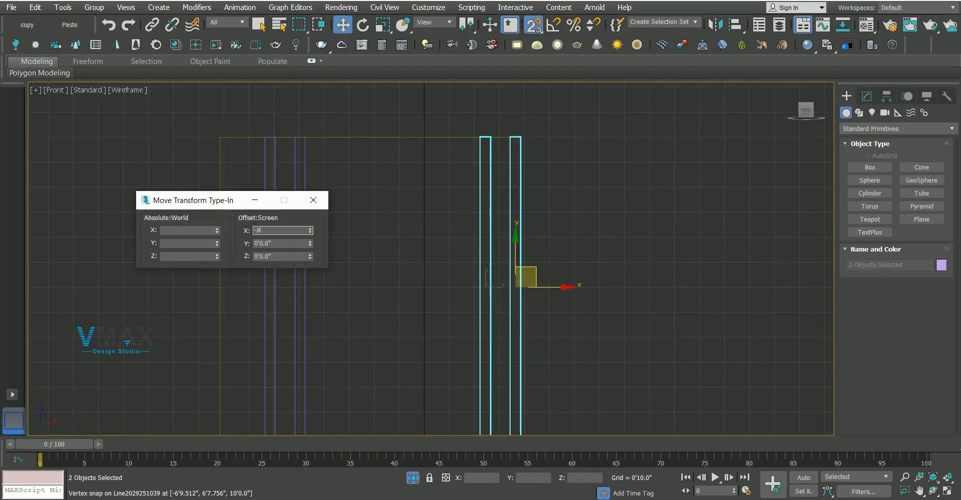
type("-8\"")
key("Return")
left_click(653, 150)
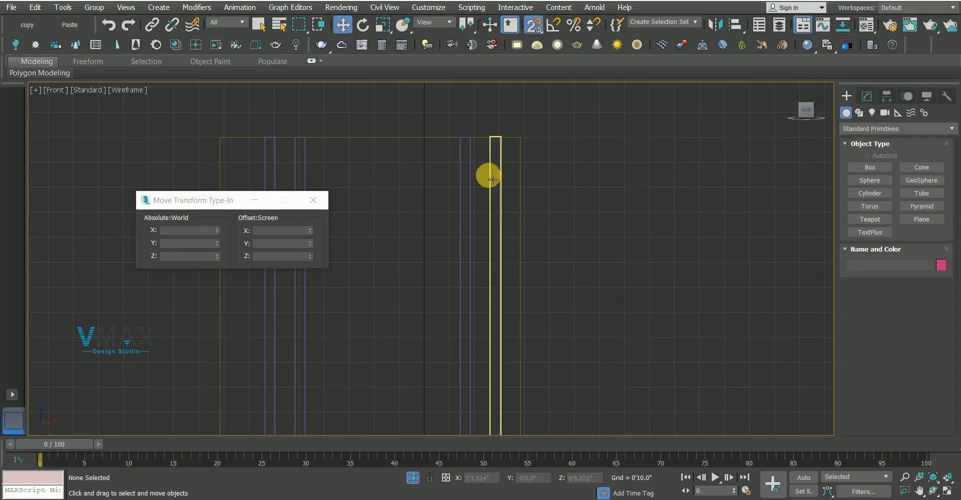
Copy a strip from the right-hand pair further left, snapped at the same spacing, to make a third strip on that side
left_click(489, 172)
left_click_drag(494, 145, 460, 137, "shift")
left_click(515, 254)
left_click(489, 301)
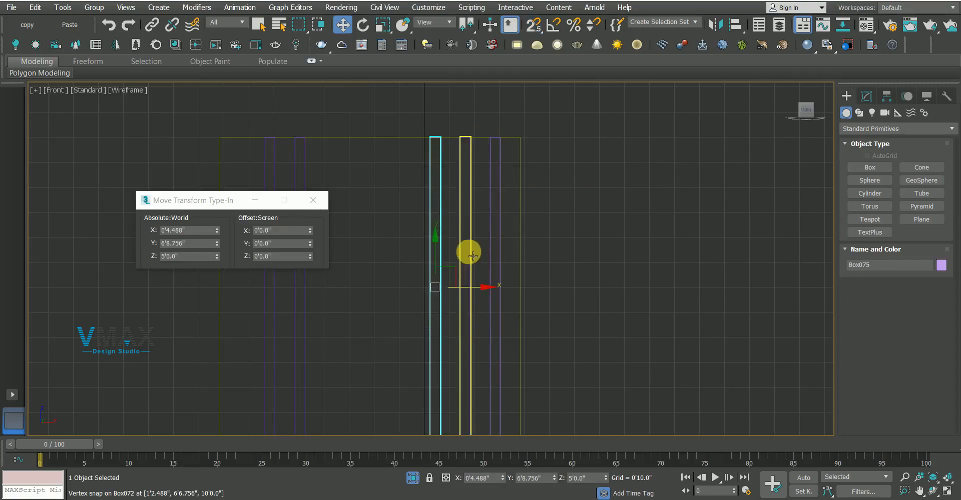
left_click(384, 249)
left_click(313, 201)
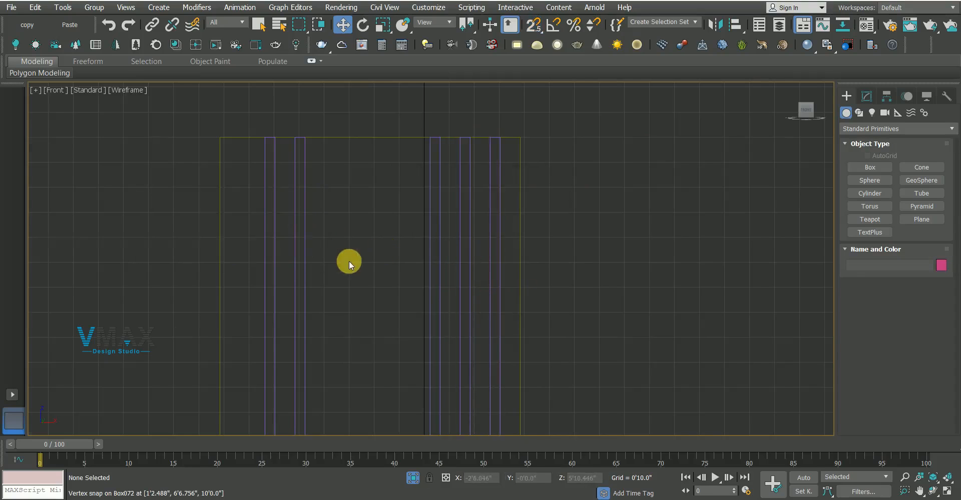
In the Perspective view, cut all five strips out of the wall panel with a ProBoolean subtraction
key("p")
scroll(353, 256, "down", 4)
key("q")
mouse_move(356, 253)
middle_mouse_down("alt")
mouse_move(361, 276)
mouse_move(350, 229)
mouse_move(640, 266)
middle_mouse_up("alt")
scroll(351, 231, "up", 3)
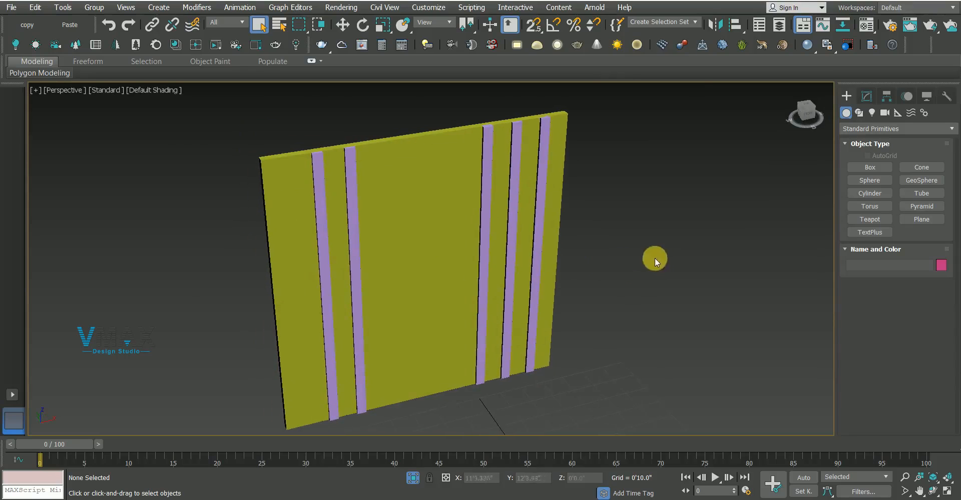
left_click(428, 184)
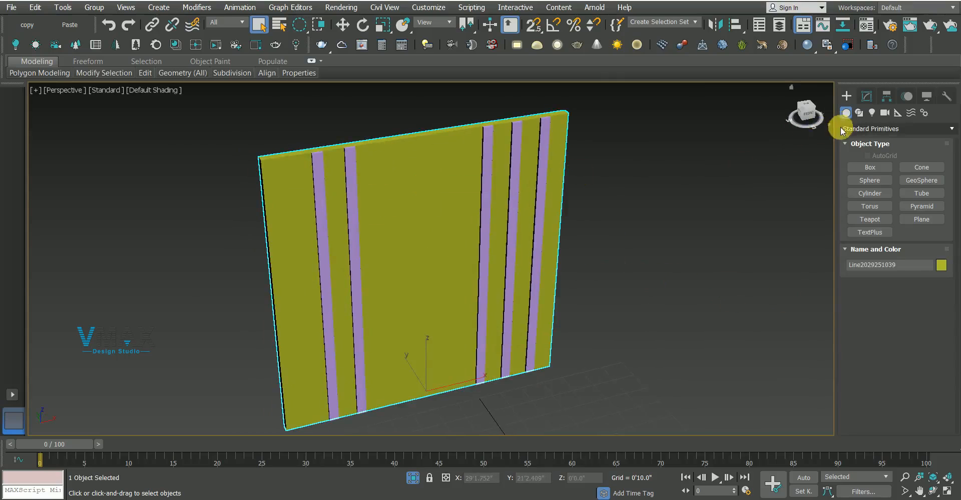
left_click(842, 129)
left_click(847, 163)
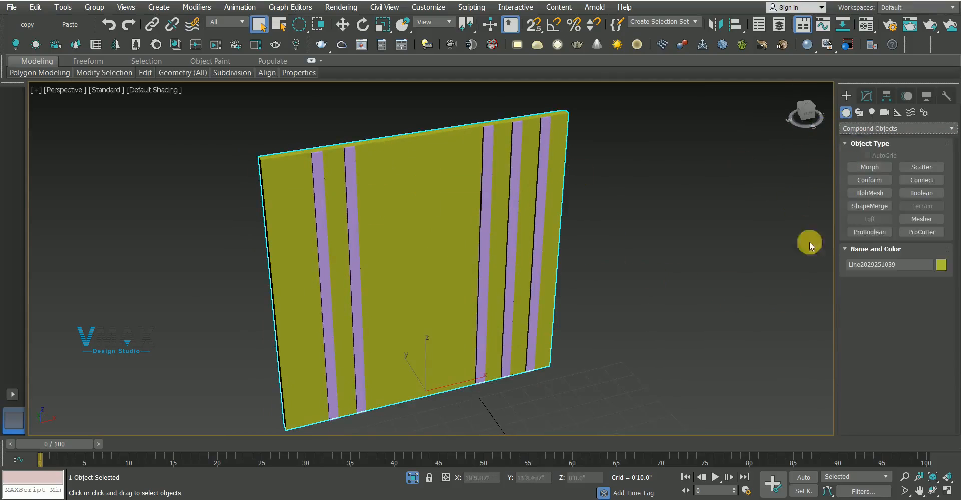
left_click(867, 233)
left_click(874, 300)
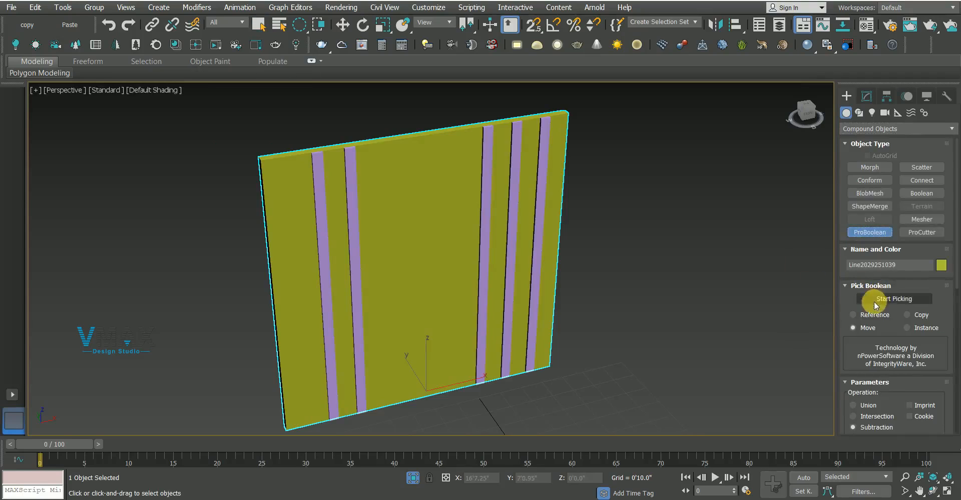
left_click(548, 140)
left_click(519, 129)
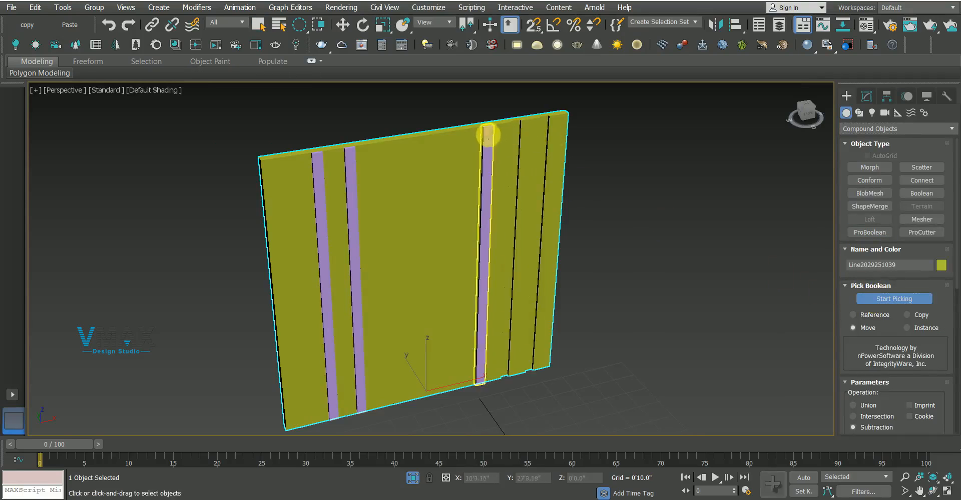
left_click(489, 133)
left_click(350, 161)
left_click(317, 164)
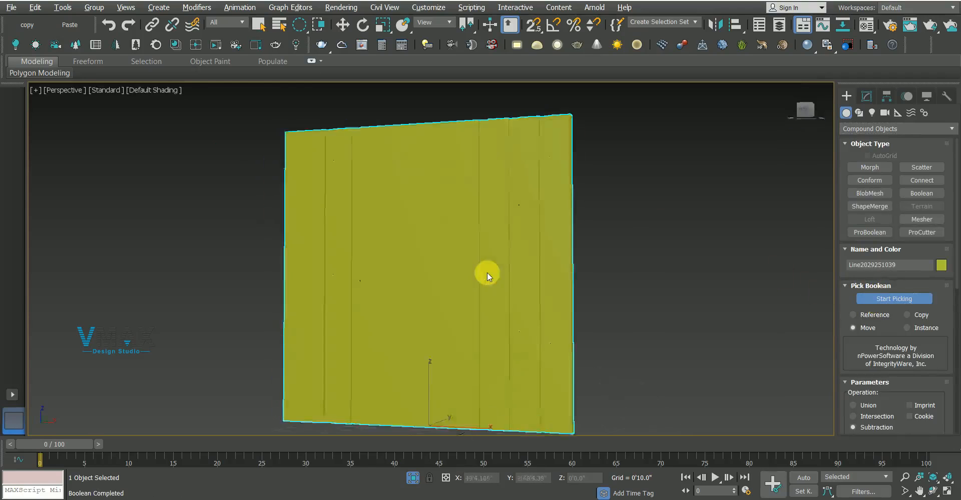
middle_click_drag(525, 319, 467, 204, "alt")
key("w")
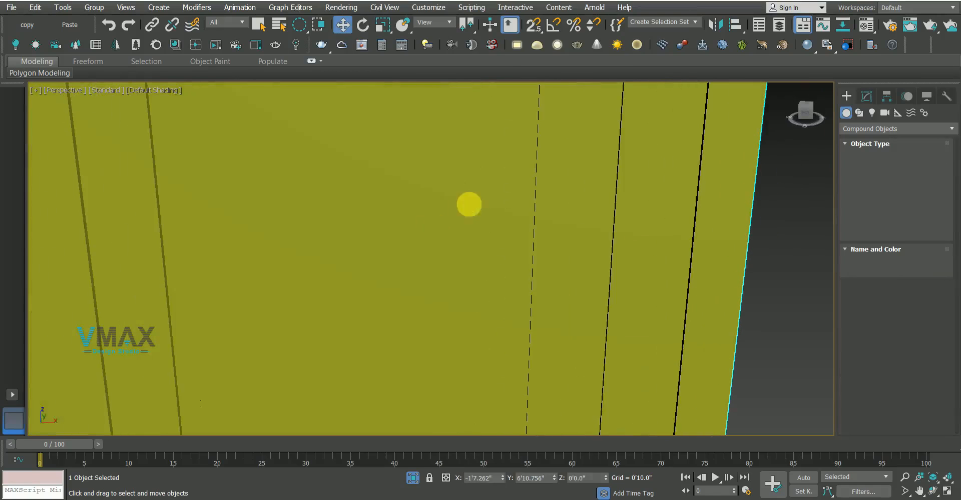
In the Front view, draw a snapped box over the leftmost groove, 10' long and 4" wide, with a height of 0.25"
key("f")
key("q")
key("z")
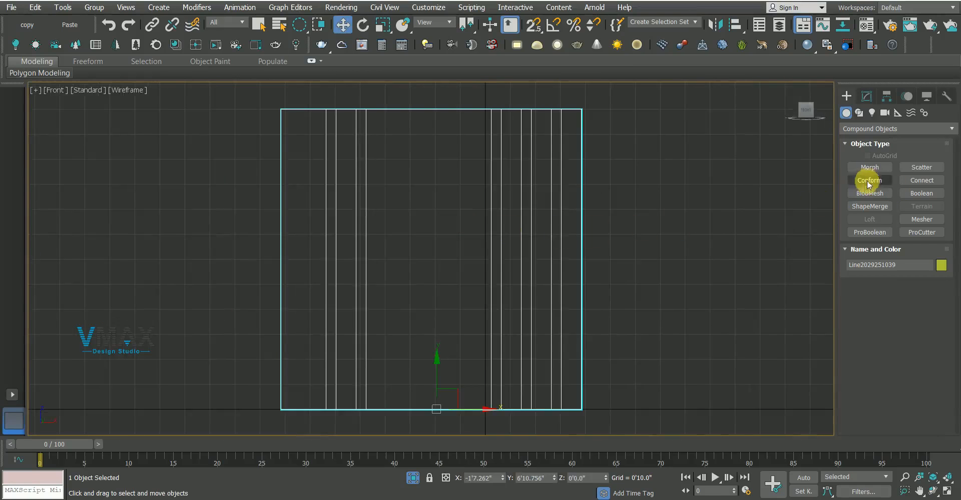
left_click(857, 129)
left_click(871, 140)
left_click(870, 167)
key("s")
left_click_drag(326, 110, 346, 420)
left_click(610, 430)
left_click(915, 379)
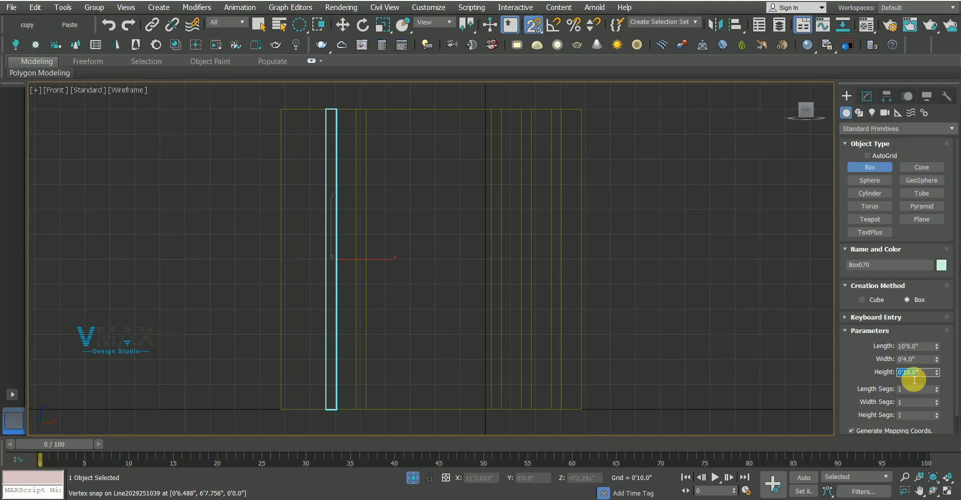
key("Return")
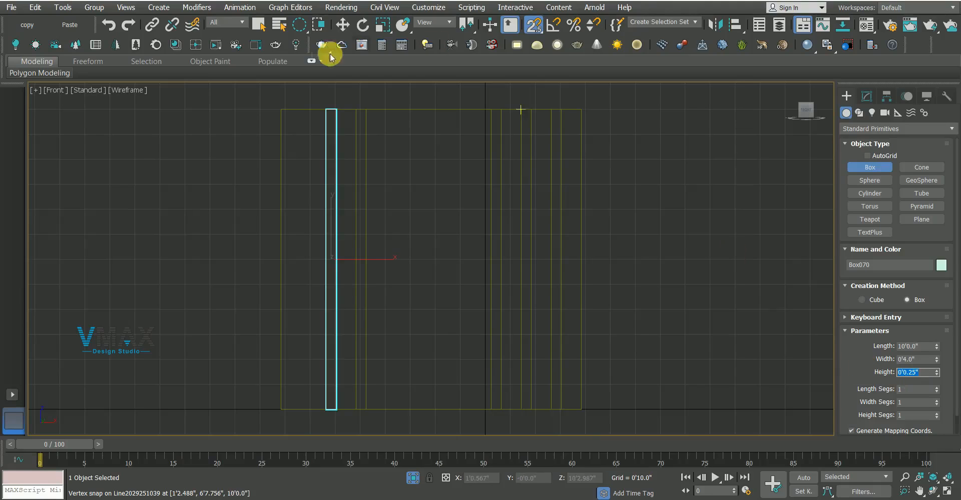
Restore the rectangular selection region and copy the thin box with snapping onto the other four grooves
left_click_drag(299, 24, 299, 42)
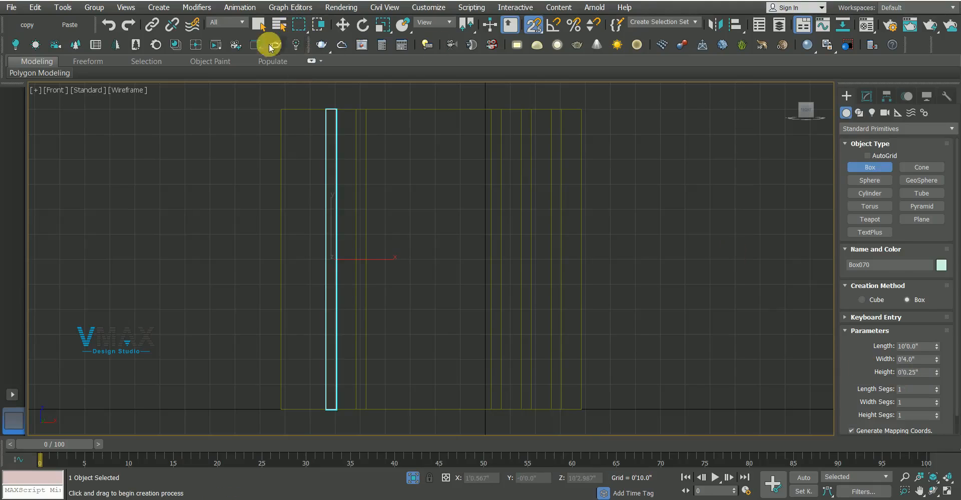
key("w")
left_click_drag(335, 113, 526, 112, "shift")
key("Return")
left_click(488, 302)
left_click(500, 302)
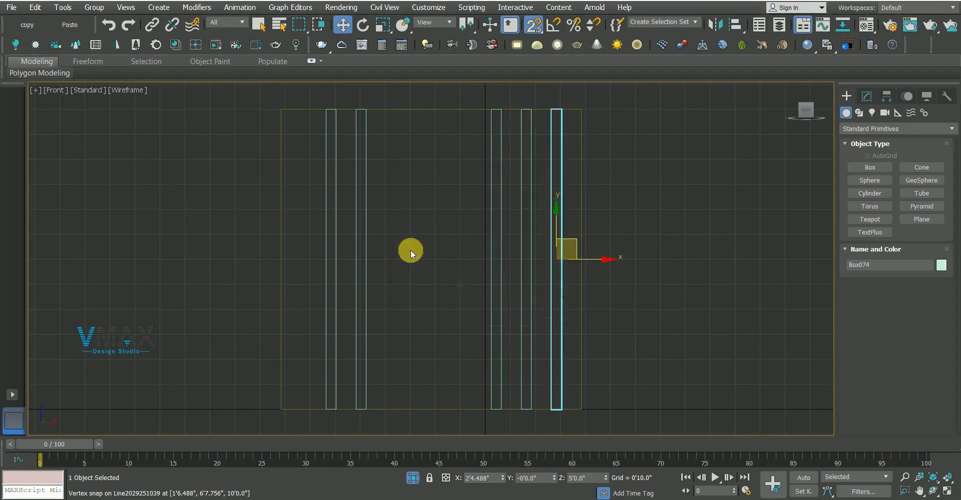
Select only the five thin boxes and, in the Top view, move them into the panel grooves, snapped against the groove backs
left_click_drag(209, 94, 680, 365)
left_click_drag(431, 99, 458, 188, "alt")
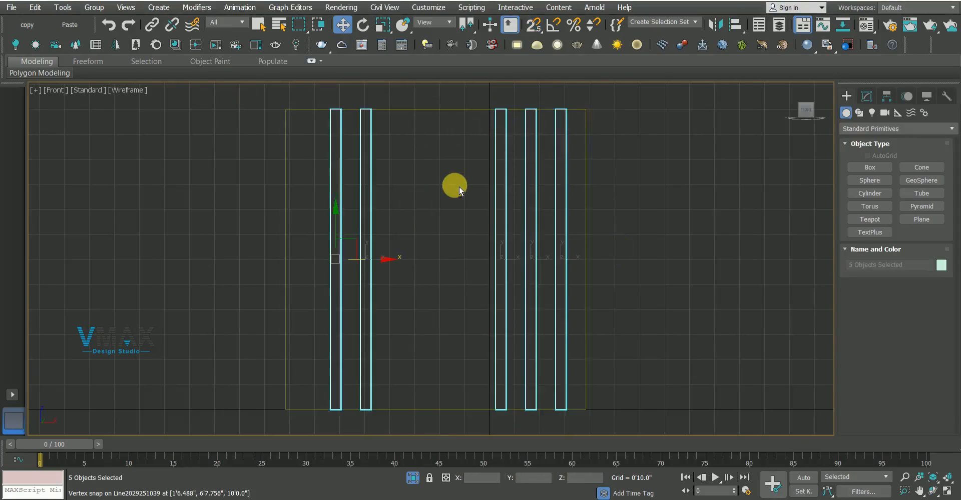
key("t")
key("z")
middle_click_drag(324, 188, 491, 225)
scroll(491, 224, "down", 5)
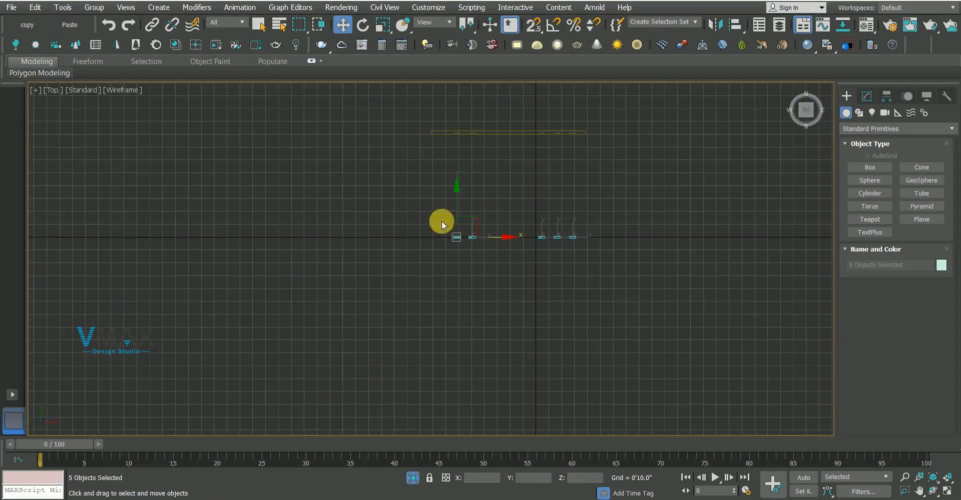
left_click_drag(459, 211, 460, 110)
scroll(458, 124, "up", 8)
scroll(430, 215, "up", 5)
key("s")
middle_click_drag(467, 176, 465, 273)
left_click_drag(462, 313, 459, 199)
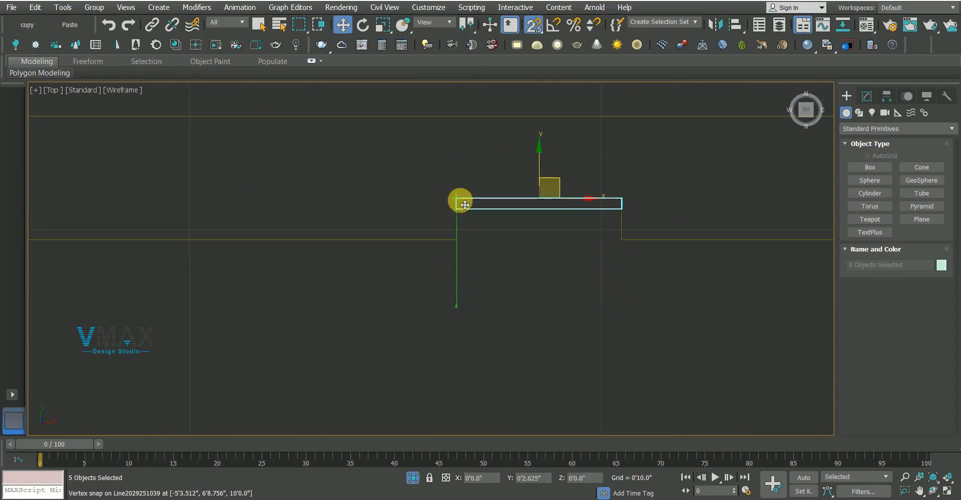
Examine in the Perspective view how the five thin boxes sit inside the panel grooves
key("q")
key("p")
scroll(487, 274, "down", 8)
mouse_move(487, 274)
middle_mouse_down("alt")
mouse_move(526, 253)
mouse_move(459, 225)
middle_mouse_up("alt")
scroll(459, 226, "up", 4)
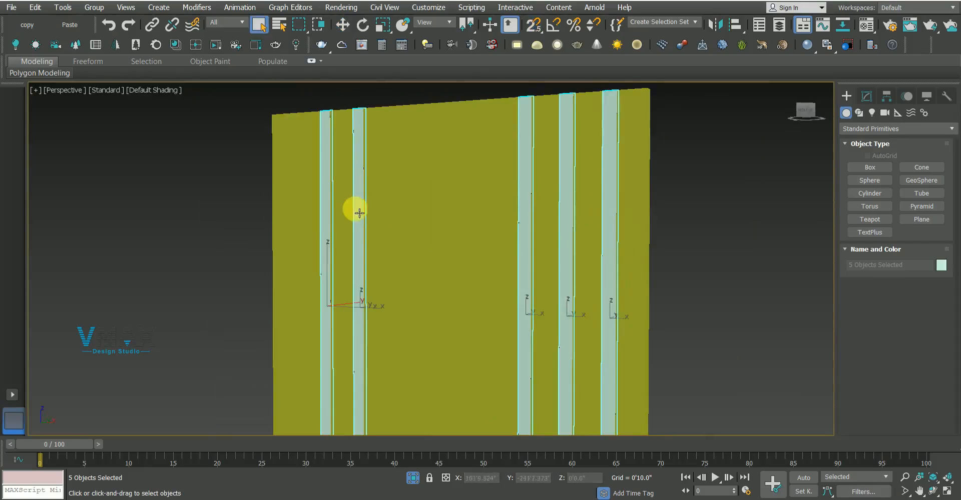
middle_click_drag(365, 190, 322, 266, "alt")
scroll(322, 266, "up", 5)
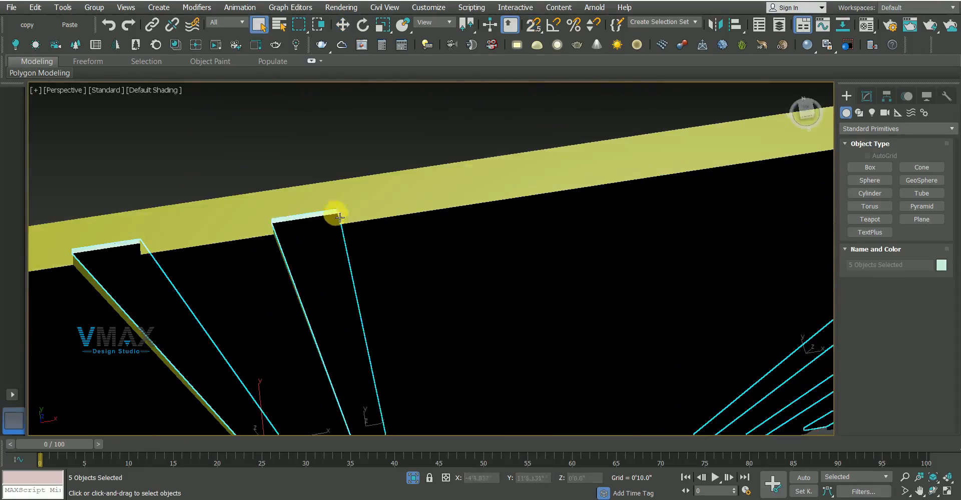
middle_click_drag(311, 330, 392, 289, "alt")
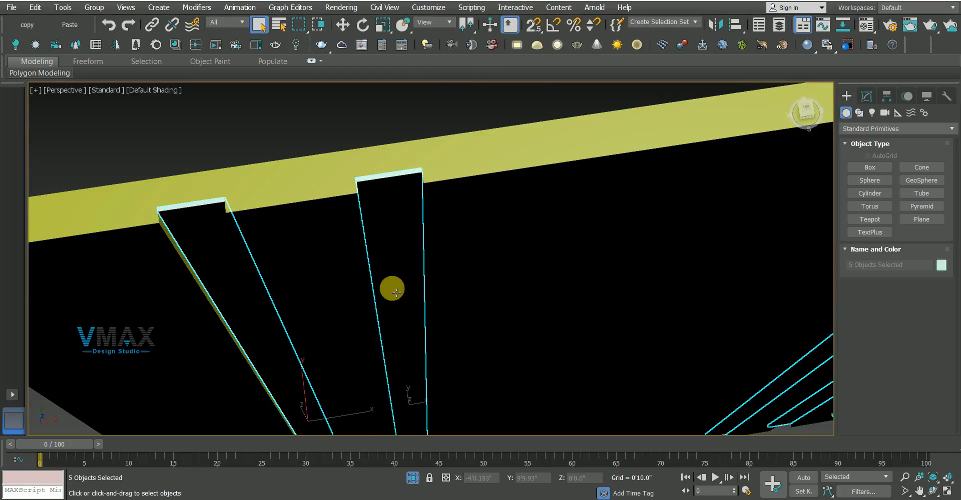
In the Top view, draw a snapped box filling the first groove, 1" long and 10' high, and reduce its width to 0.5"
key("t")
middle_click_drag(386, 275, 560, 230, "alt")
scroll(373, 200, "down", 8)
scroll(378, 270, "up", 2)
left_click(378, 269)
key("w")
left_click(869, 168)
scroll(287, 271, "up", 10)
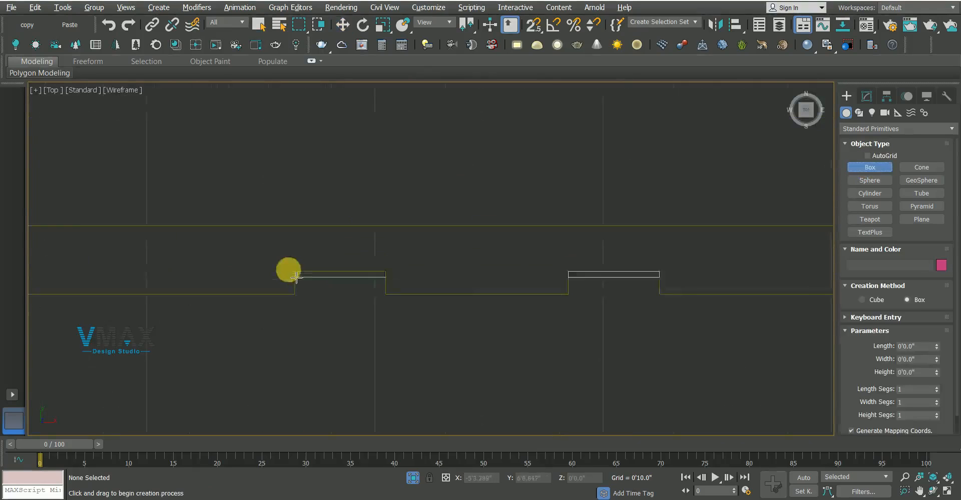
key("s")
left_click_drag(267, 258, 525, 322)
left_click(492, 306)
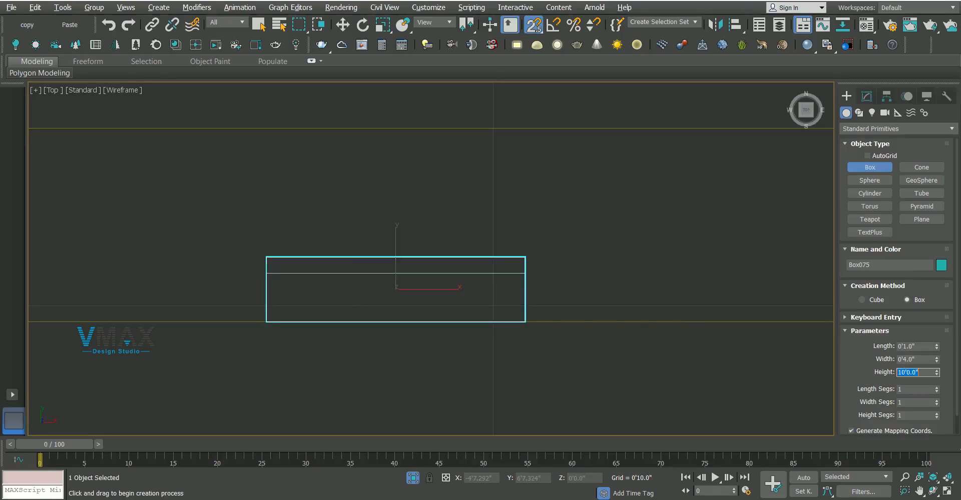
scroll(696, 289, "up", 2)
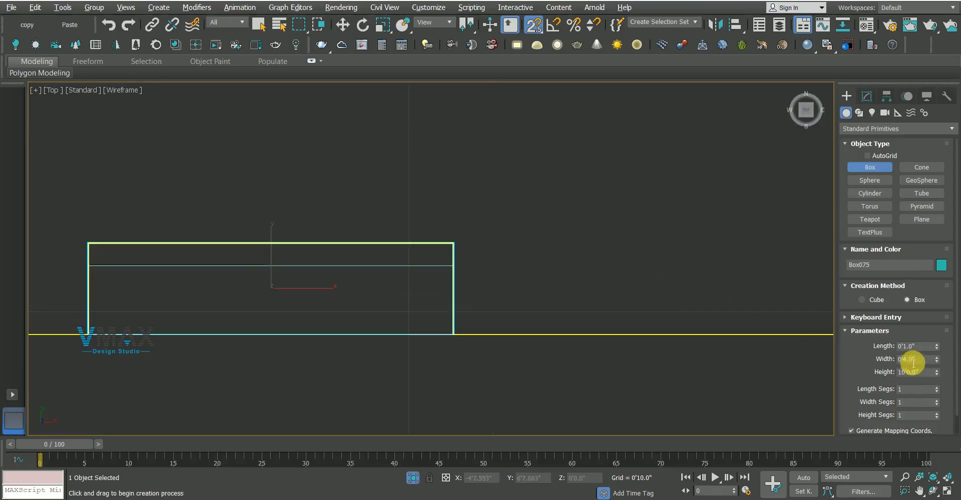
key("Return")
Snap the narrow box to the first groove's left side and place a copy against the groove's right side
middle_click_drag(373, 291, 429, 235)
key("w")
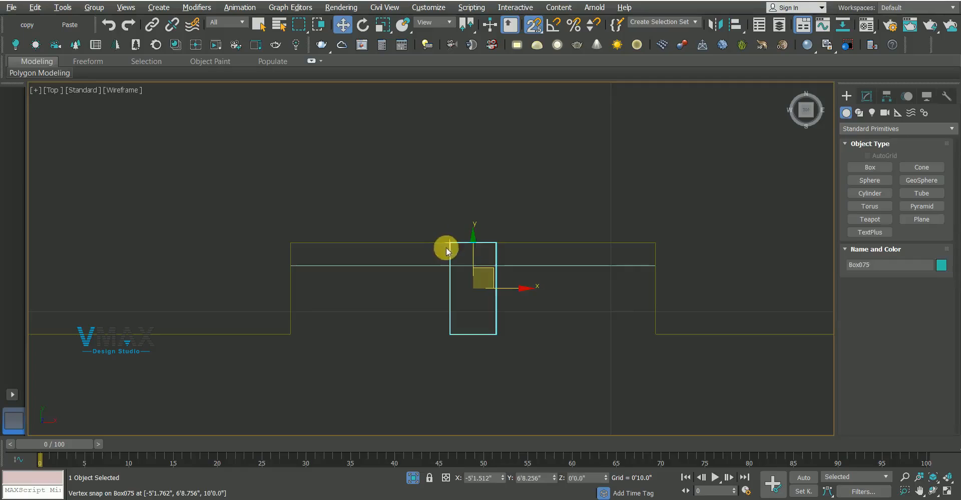
mouse_move(453, 250)
left_mouse_down()
mouse_move(274, 250)
mouse_move(298, 249)
mouse_move(336, 277)
mouse_move(342, 247)
mouse_move(407, 260)
mouse_move(655, 243)
left_mouse_up()
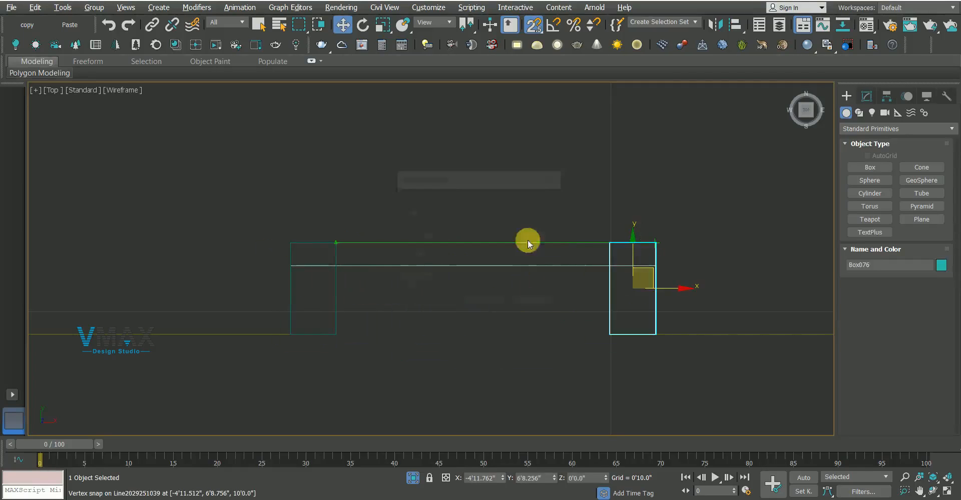
left_click(482, 302)
Copy both narrow side boxes to the second groove and snap the pair to that groove's left corner
scroll(395, 288, "down", 4)
key("q")
middle_click_drag(422, 301, 386, 300)
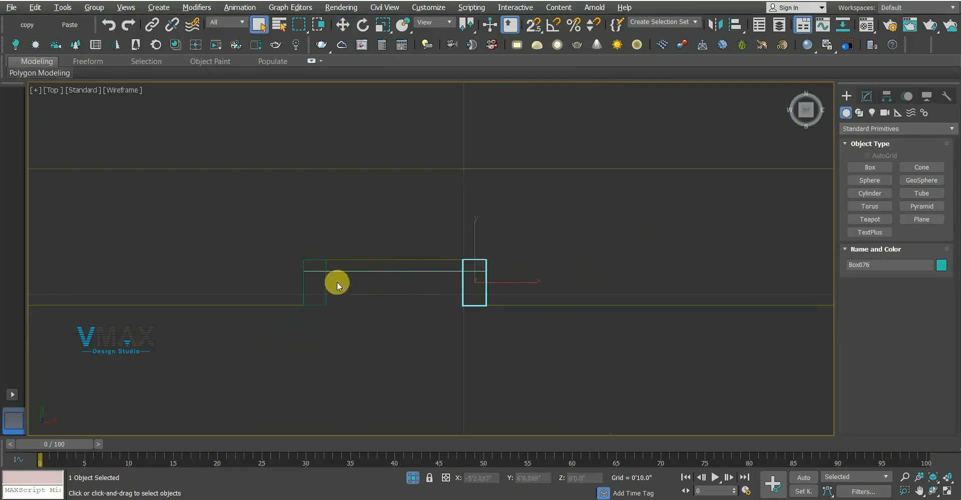
left_click(328, 287, "ctrl")
key("w")
scroll(326, 266, "down", 3)
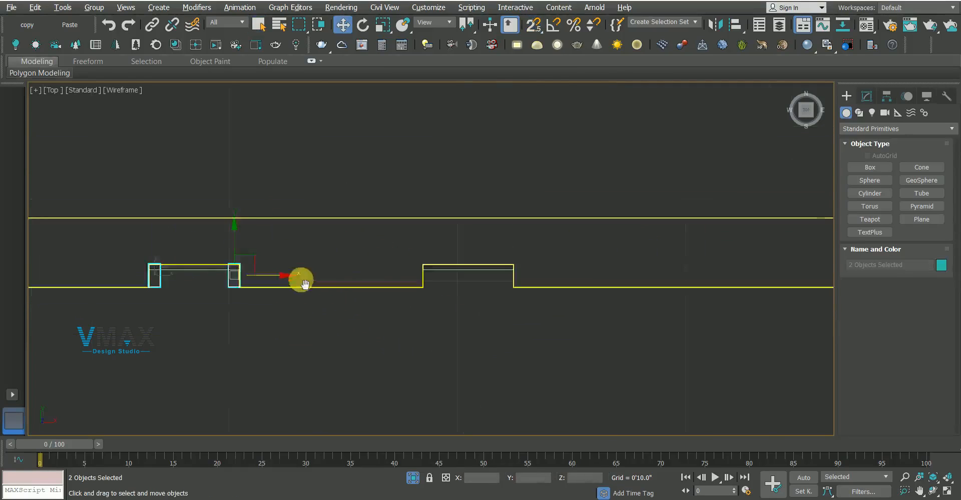
scroll(300, 281, "up", 4)
mouse_move(214, 298)
left_mouse_down()
mouse_move(930, 339)
mouse_move(852, 315)
left_mouse_up()
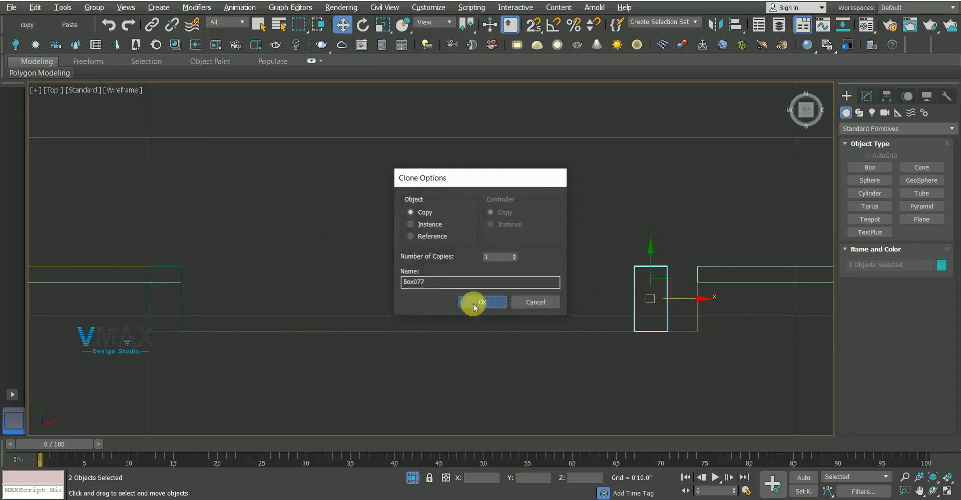
left_click(477, 304)
key("s")
left_click_drag(638, 269, 699, 268)
Copy the pair of narrow side boxes to the third groove and snap the pair to that groove's back corner
scroll(609, 256, "down", 3)
middle_click_drag(651, 301, 296, 302)
scroll(171, 278, "down", 5)
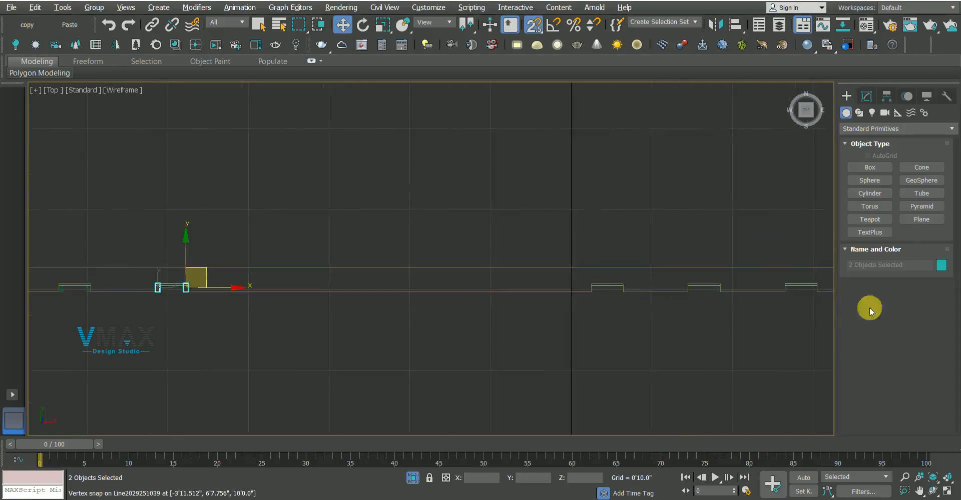
key("s")
mouse_move(214, 288)
left_mouse_down()
mouse_move(659, 296)
mouse_move(655, 304)
left_mouse_up()
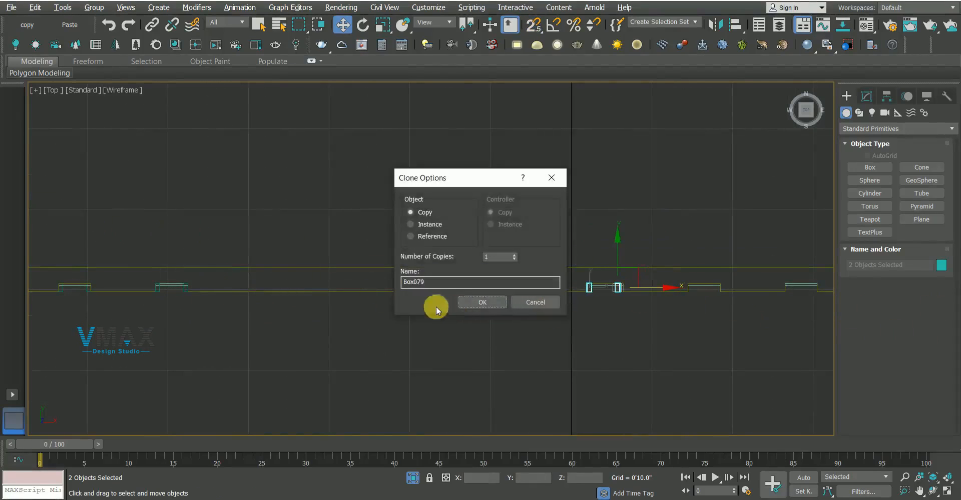
left_click(474, 304)
scroll(591, 286, "up", 8)
key("s")
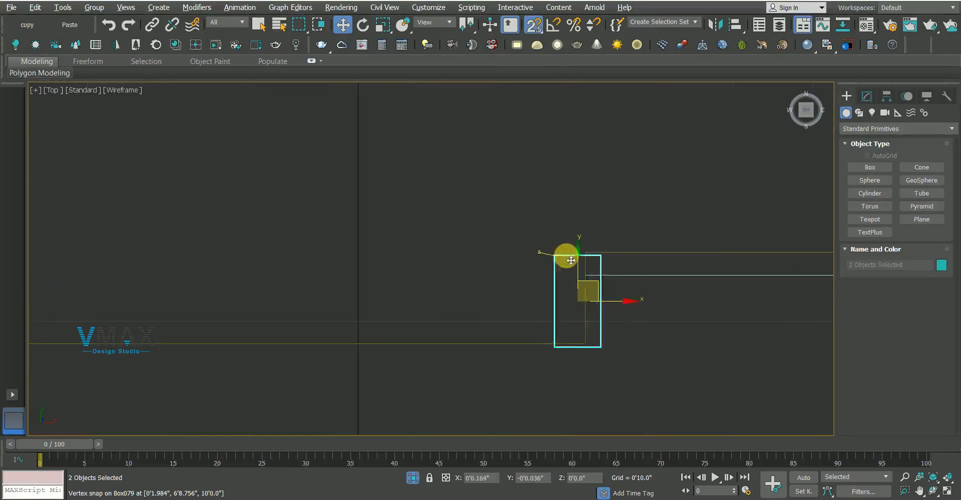
Copy the pair of side boxes to the fourth groove and snap it to the groove's right back corner
scroll(484, 254, "down", 8)
middle_click_drag(647, 293, 260, 296)
mouse_move(194, 302)
left_mouse_down()
mouse_move(744, 287)
mouse_move(675, 314)
left_mouse_up()
left_click(503, 303)
scroll(691, 295, "up", 5)
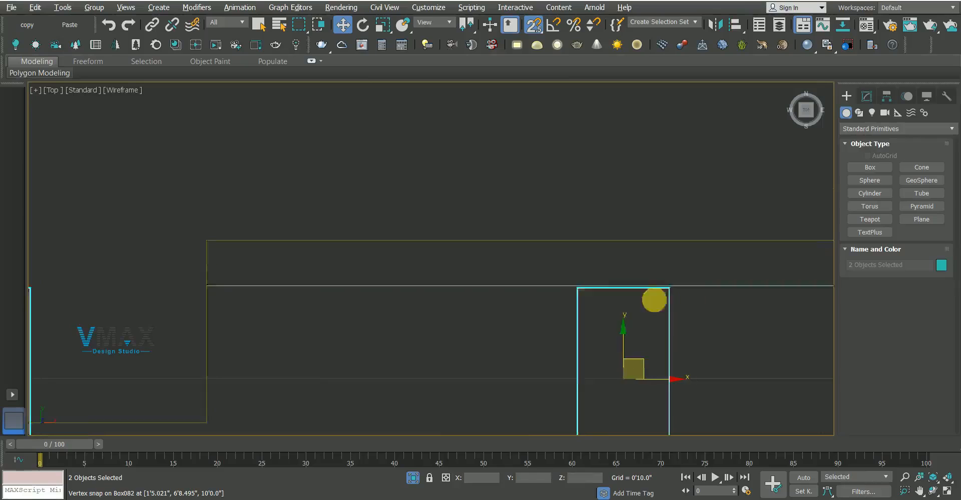
scroll(398, 360, "down", 4)
middle_click_drag(436, 360, 549, 335)
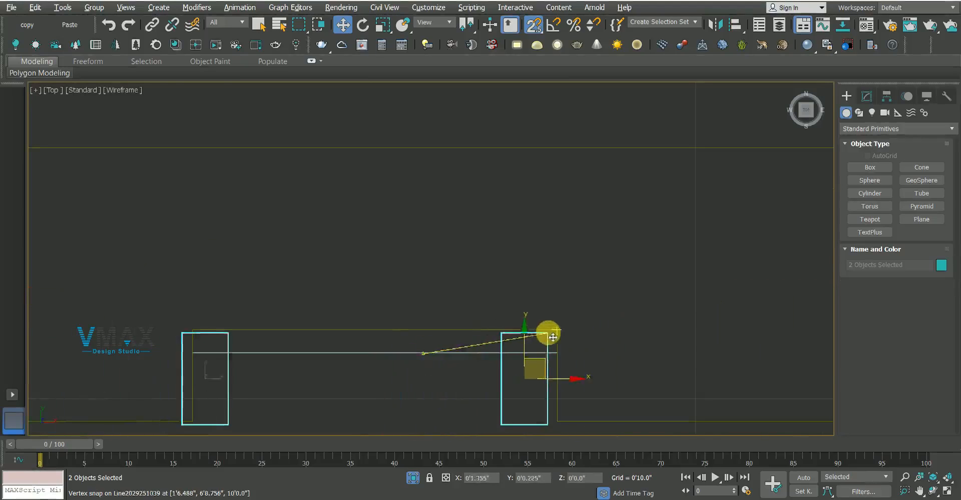
Copy the pair of side boxes to the fifth groove and snap it flush with the groove's right corner
scroll(384, 319, "down", 3)
left_click_drag(332, 307, 676, 333, "shift")
left_click(474, 302)
key("z")
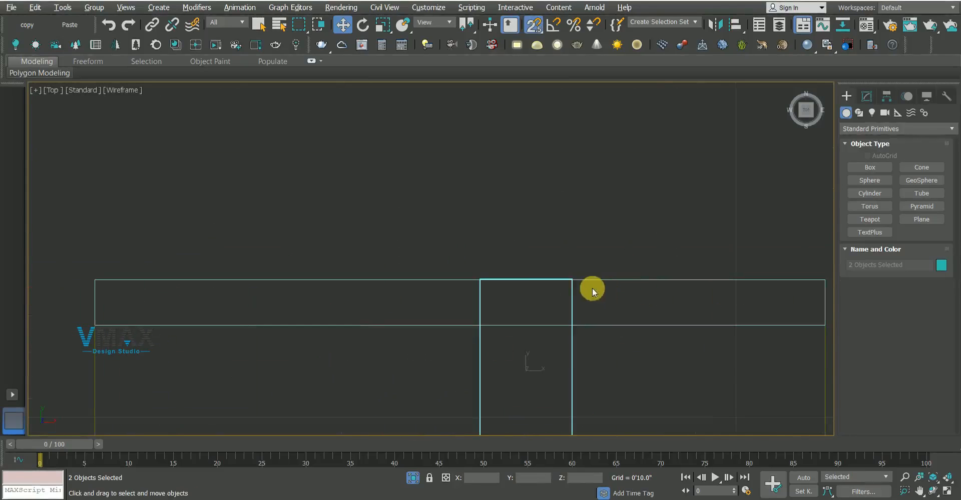
left_click_drag(578, 287, 815, 279)
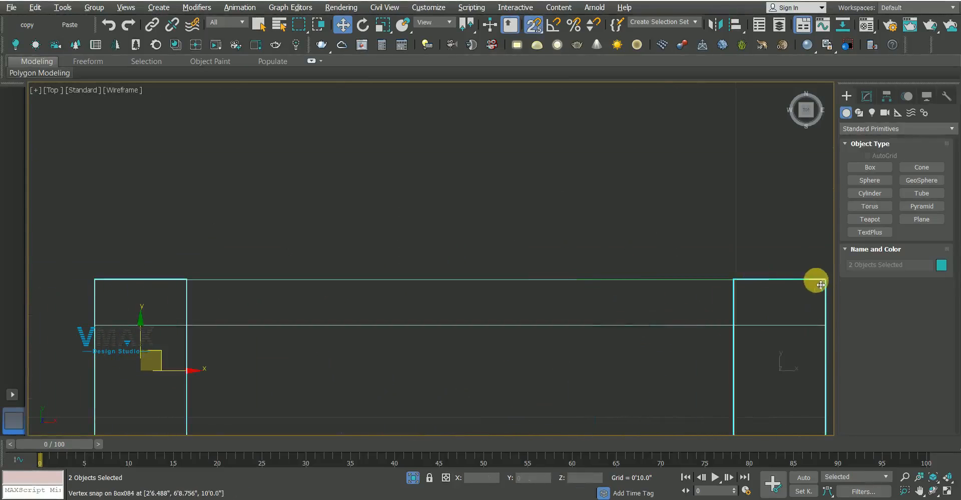
In the Perspective view, select only the ten narrow side boxes, leaving out the panel and back strips, and group them
key("q")
scroll(583, 250, "down", 5)
scroll(575, 249, "down", 6)
left_click_drag(190, 224, 745, 350)
key("p")
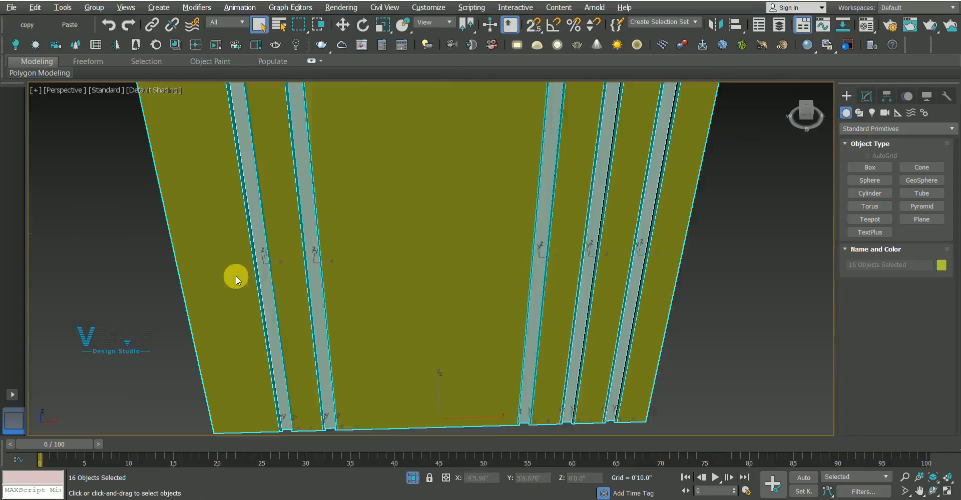
scroll(302, 155, "up", 4)
left_click(261, 152, "alt")
scroll(201, 154, "down", 3)
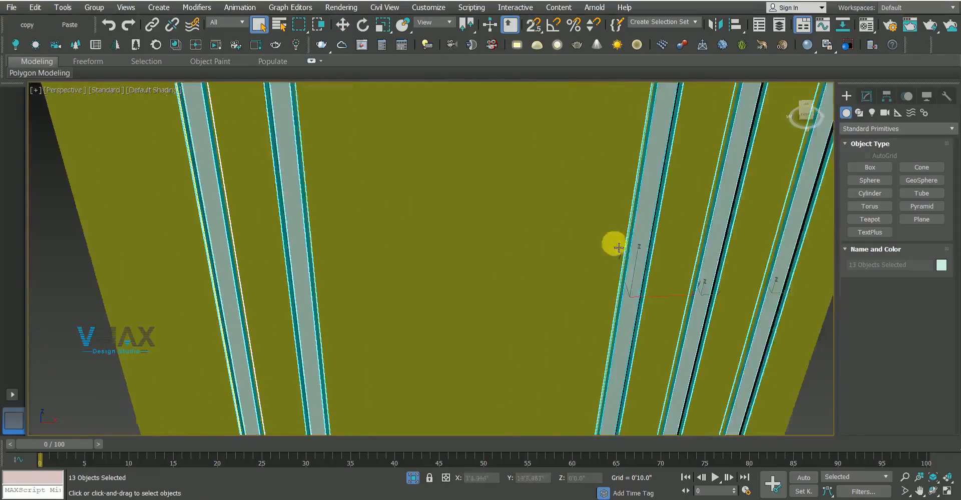
scroll(580, 221, "up", 2)
left_click(546, 191, "alt")
left_click(648, 178, "alt")
left_click(631, 170, "alt")
left_click(707, 178, "alt")
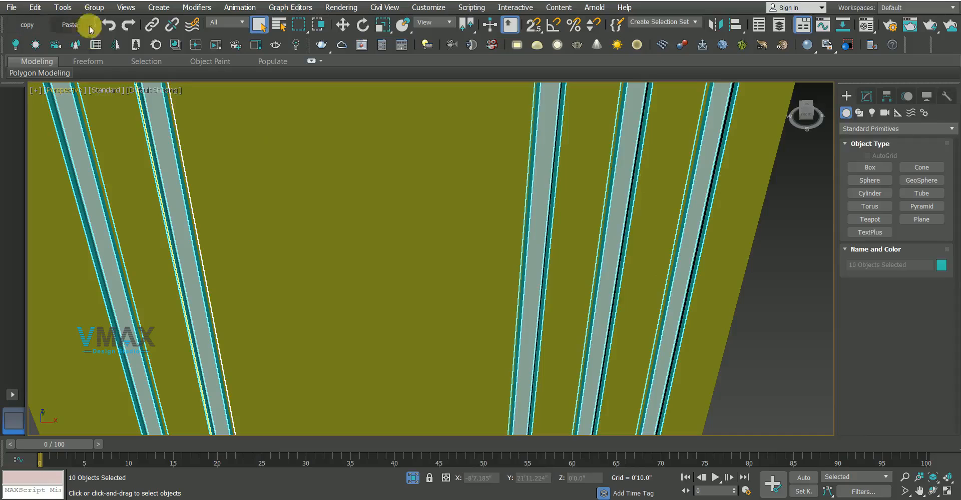
left_click(94, 7)
left_click(102, 28)
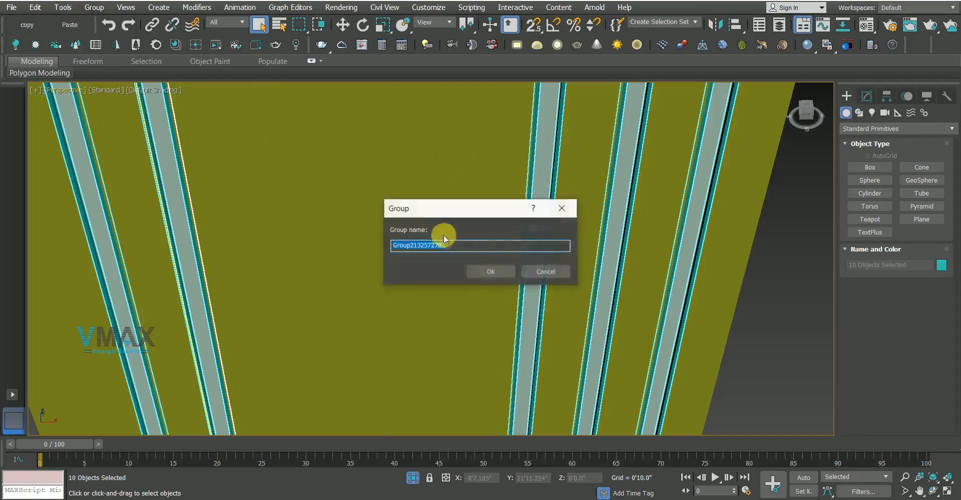
left_click(490, 274)
Pull the grouped side boxes out in front of the panel to check them and undo the move
key("w")
scroll(325, 191, "down", 8)
middle_click_drag(326, 191, 310, 207, "alt")
scroll(311, 207, "up", 4)
left_click_drag(334, 193, 402, 233)
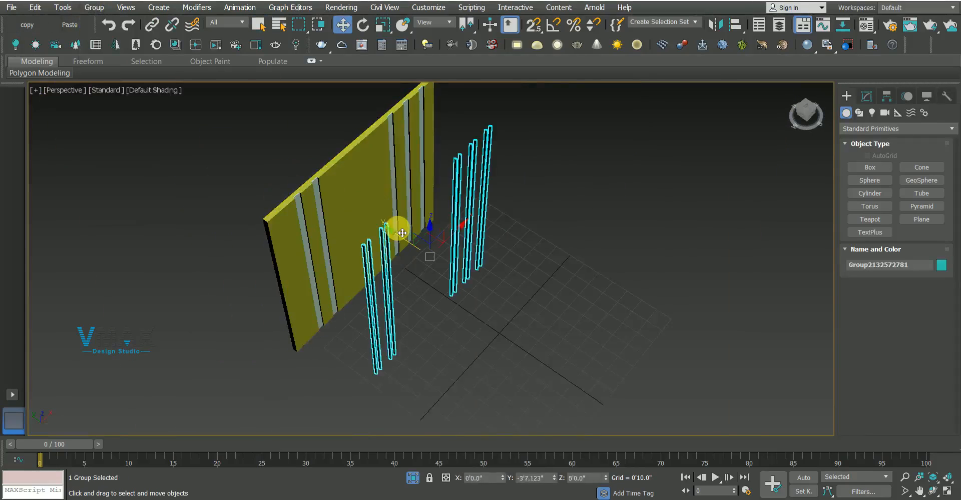
key("ctrl+z")
Select the five wide back strips inside the panel grooves and group them
middle_click_drag(402, 231, 551, 252, "alt")
left_click(550, 253)
key("q")
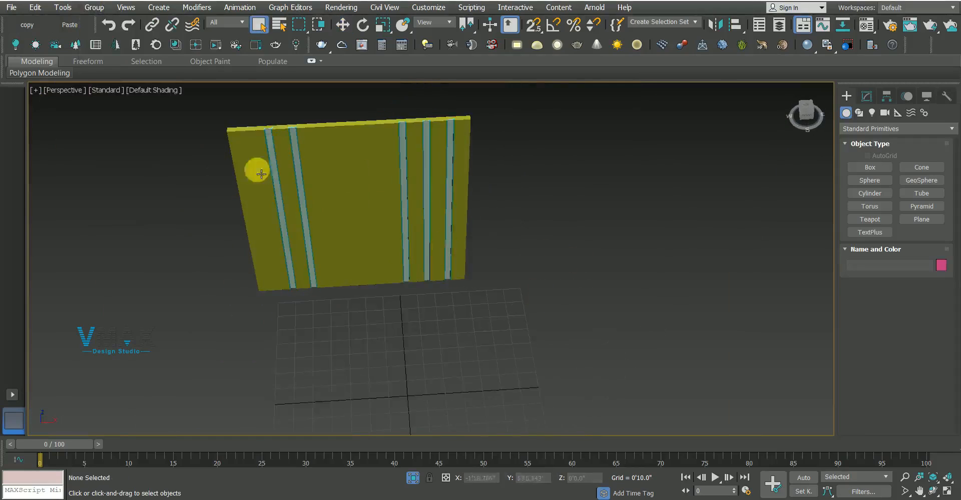
scroll(272, 134, "up", 5)
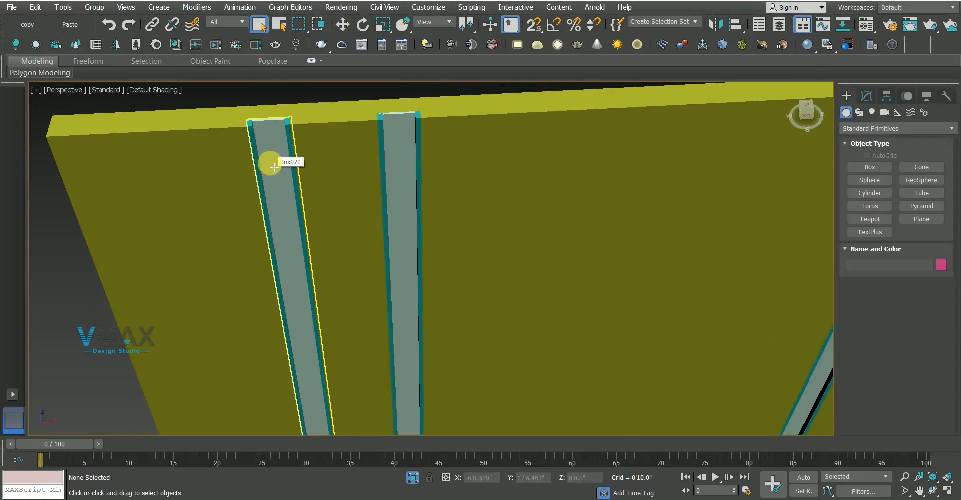
left_click(274, 168)
middle_click_drag(270, 160, 399, 150, "alt")
middle_click_drag(448, 187, 312, 159, "alt")
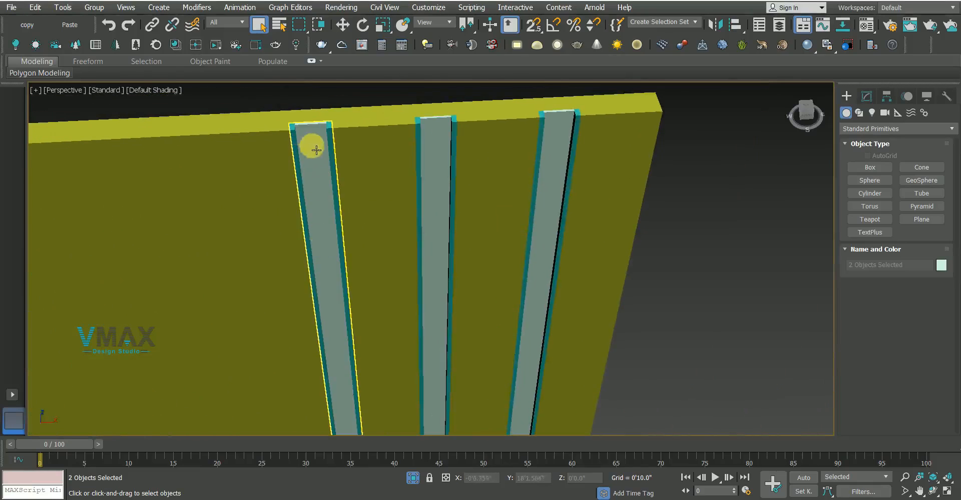
left_click(442, 138, "ctrl")
left_click(562, 145, "ctrl")
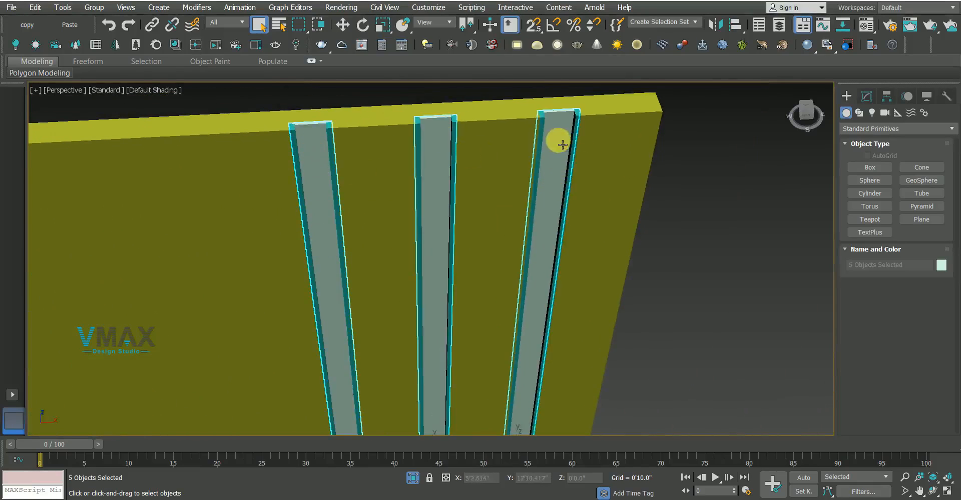
left_click(94, 7)
left_click(96, 29)
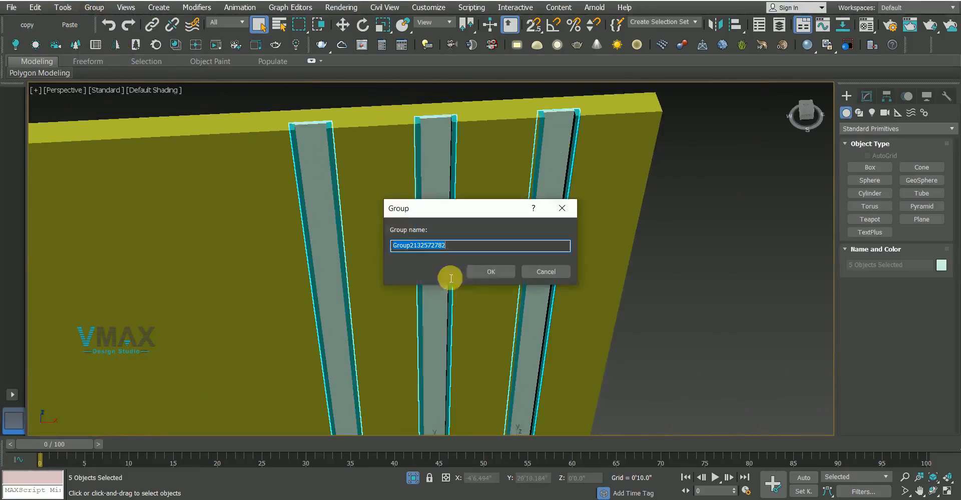
left_click(477, 275)
Pull the grouped back strips away from the panel to check them and undo the move
scroll(302, 221, "down", 5)
middle_click_drag(302, 221, 353, 235, "alt")
key("w")
left_click_drag(276, 257, 363, 313)
key("ctrl+z")
scroll(508, 321, "up", 5)
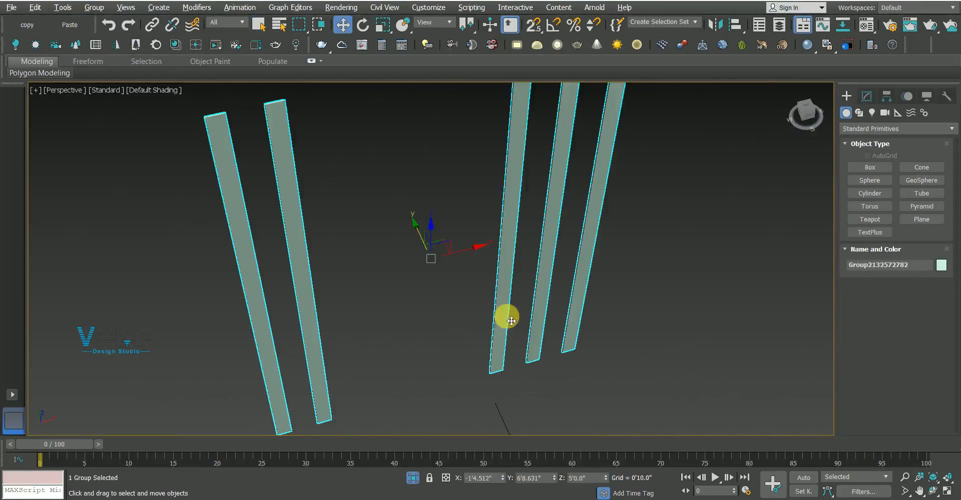
Exit isolation to bring back the whole bedroom and clear the selection
right_click(395, 278)
left_click(408, 187)
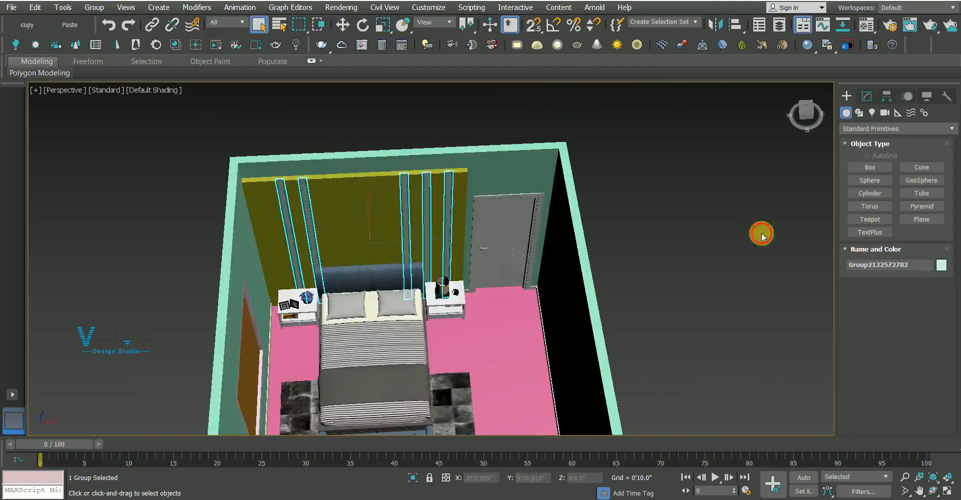
left_click(761, 234)
scroll(365, 217, "up", 3)
middle_click_drag(365, 217, 396, 249, "alt")
scroll(382, 211, "down", 1)
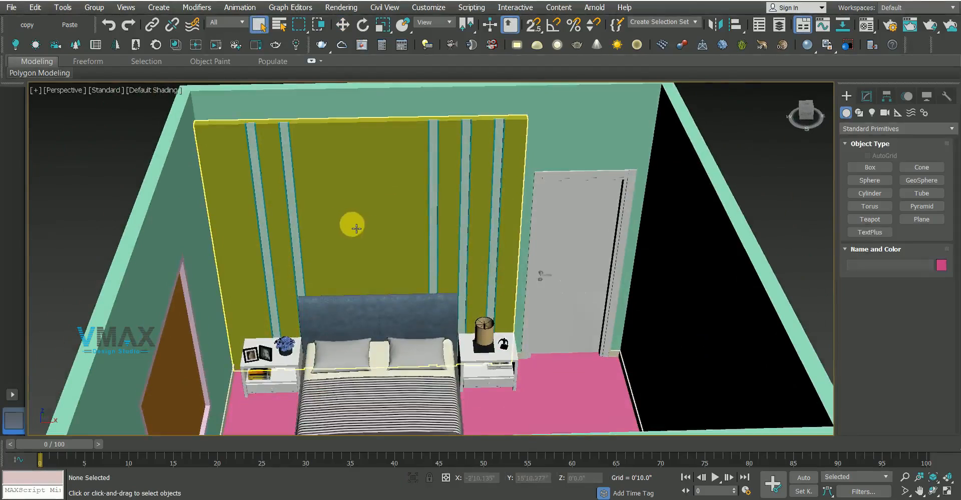
Isolate the bed group together with the grooved wall panel and show them in the Top view
left_click(371, 305)
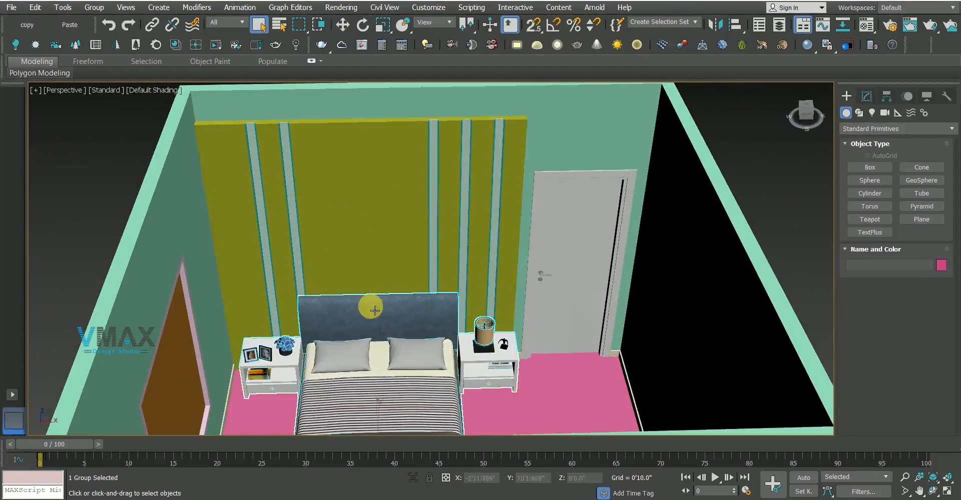
left_click(362, 173, "ctrl")
key("alt+q")
middle_click_drag(345, 197, 249, 189, "alt")
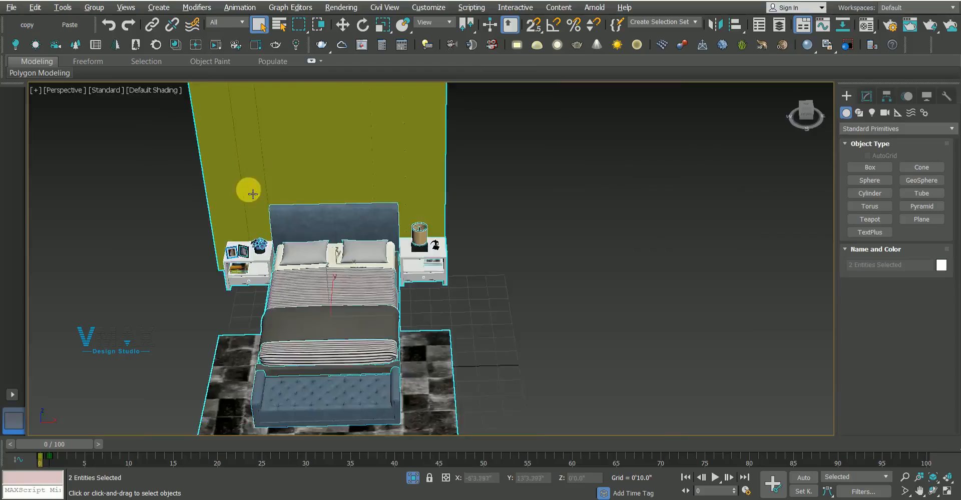
key("t")
left_click(586, 230)
Select the bed group and center its pivot to the object
left_click(519, 113)
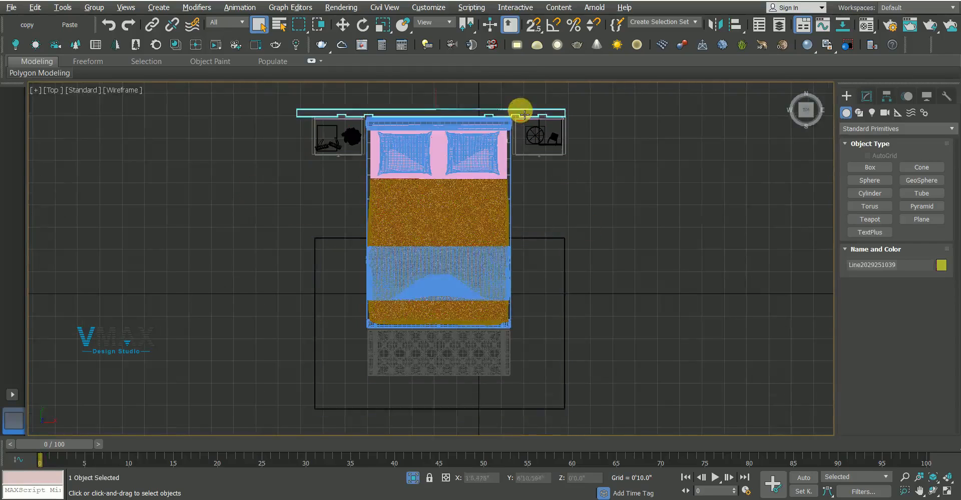
key("w")
middle_click_drag(481, 122, 464, 193)
left_click(458, 247)
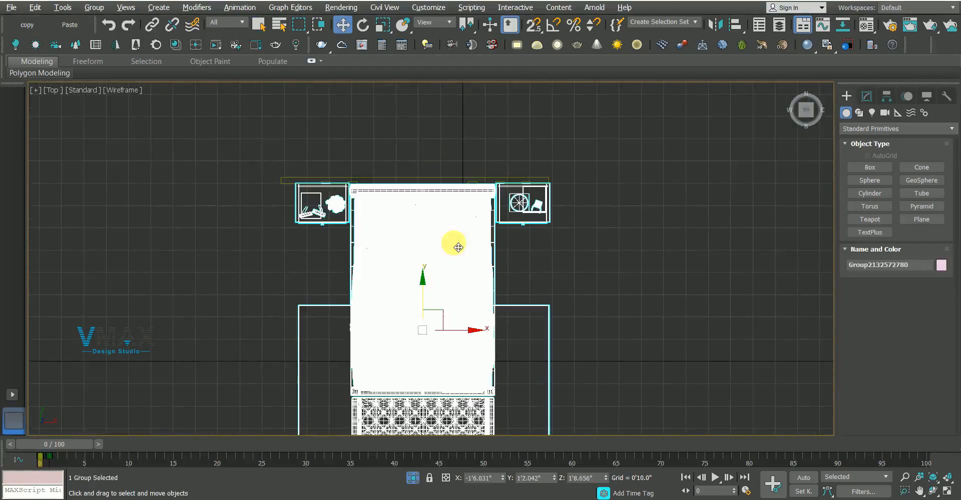
left_click(887, 97)
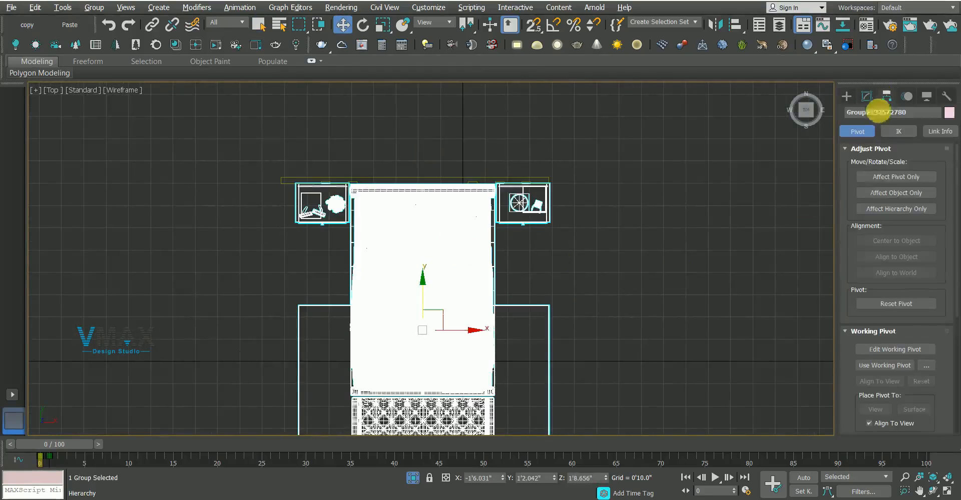
left_click(871, 177)
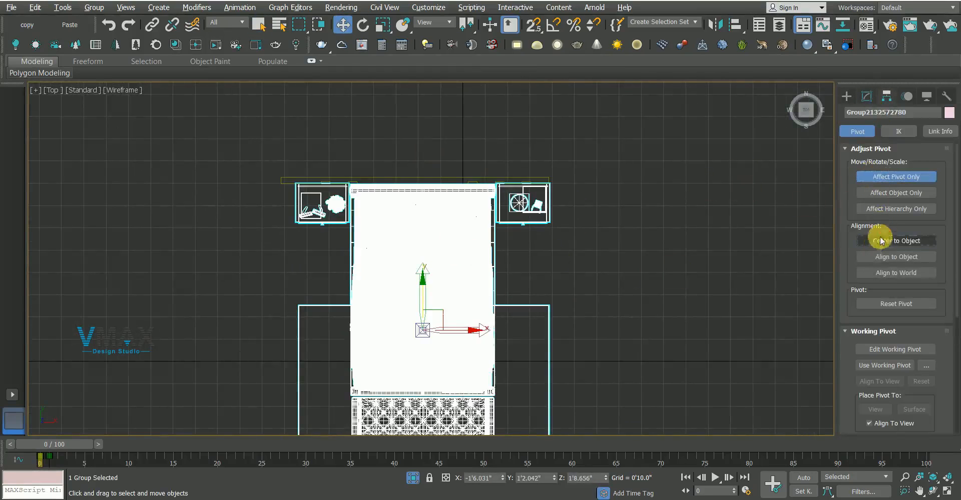
left_click(881, 241)
left_click(890, 177)
Align the bed group to the wall panel in X position only, center to center
left_click(736, 29)
left_click(539, 180)
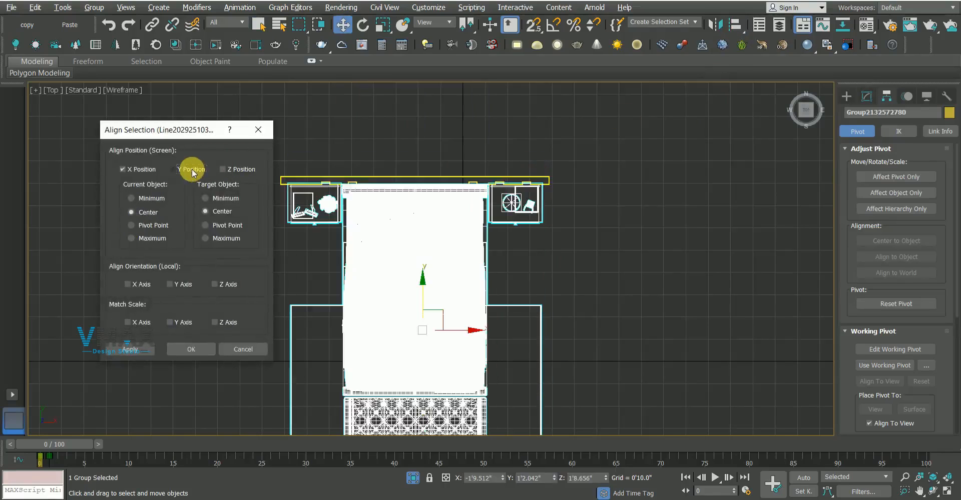
left_click(181, 350)
scroll(590, 193, "up", 5)
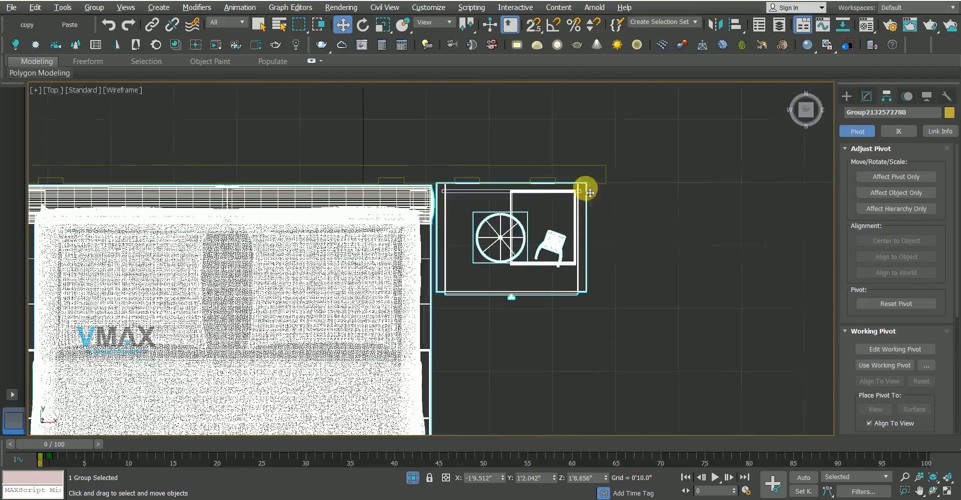
middle_click_drag(328, 214, 644, 220)
middle_click_drag(169, 302, 84, 230)
Return to the Perspective view, clear the selection and exit isolation to show the bed within the full room
key("p")
middle_click_drag(254, 260, 386, 270, "alt")
key("q")
left_click(330, 311)
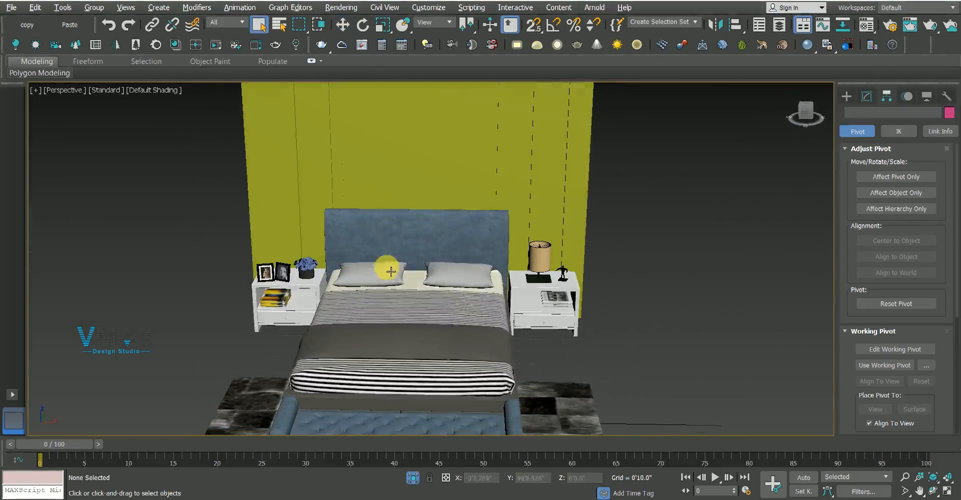
right_click(384, 265)
left_click(398, 166)
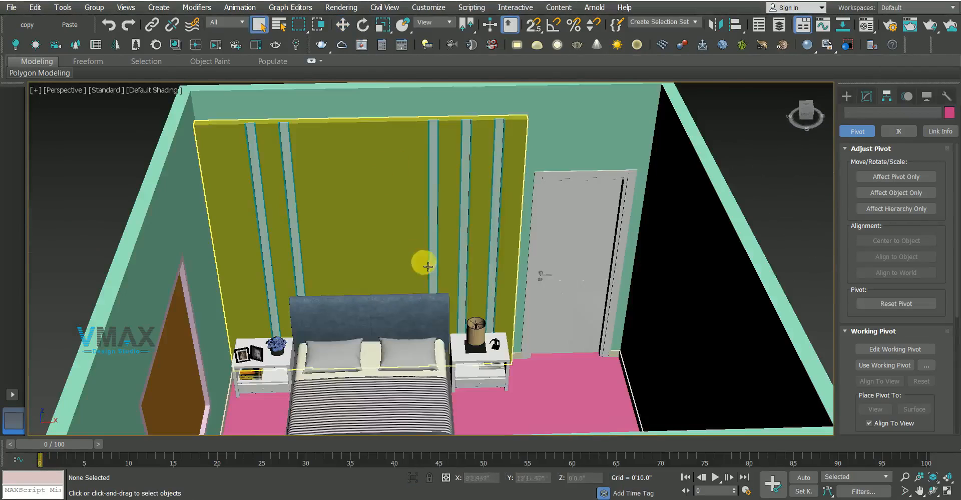
scroll(413, 262, "up", 3)
middle_click_drag(413, 262, 369, 353, "alt")
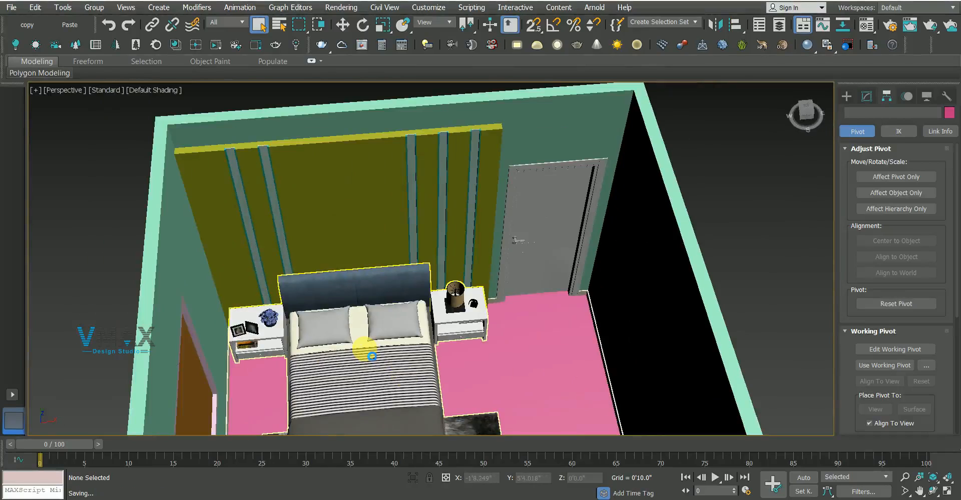
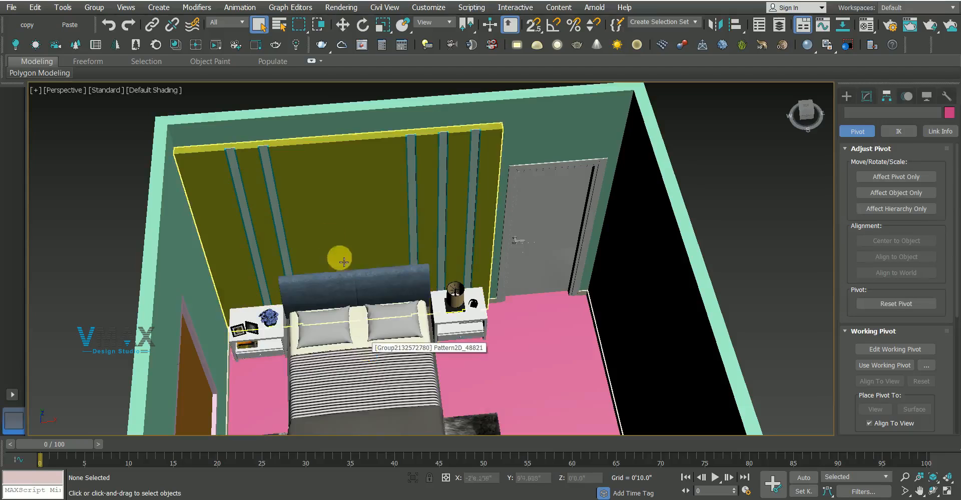
Isolate the grooved wall panel and the room walls, show them in the Top view and clear the selection
left_click(323, 214)
scroll(356, 230, "down", 3)
left_click(235, 225, "ctrl")
key("alt+q")
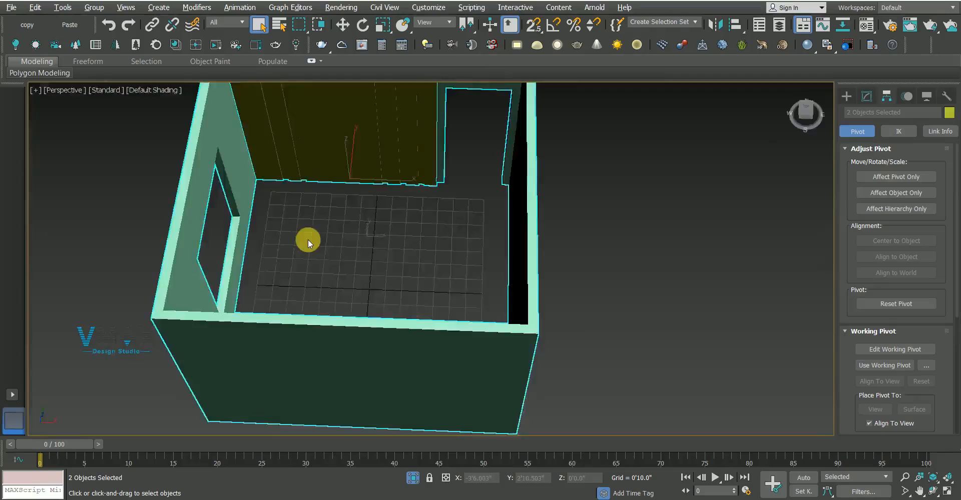
key("t")
left_click(688, 261)
With 2.5D snap, draw a ceiling box 14'0" long, 10'4.5" wide and 6" high over the room area up to the door opening
left_click(847, 96)
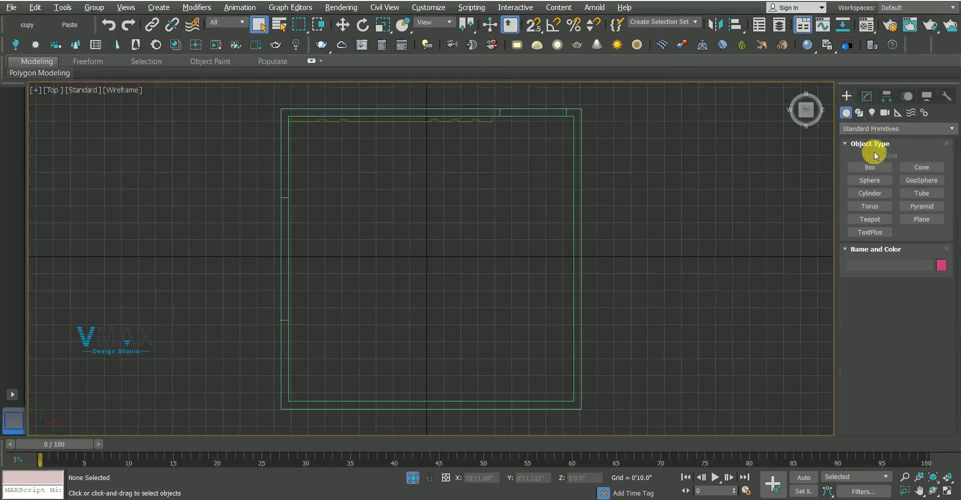
left_click(870, 167)
key("s")
scroll(493, 118, "up", 1)
scroll(501, 141, "down", 2)
scroll(479, 156, "up", 1)
middle_click_drag(479, 158, 369, 162)
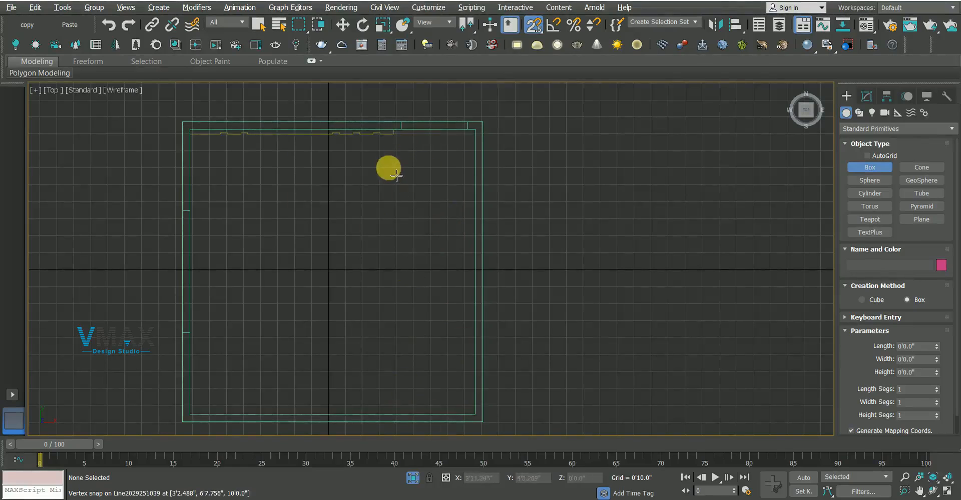
scroll(408, 131, "up", 6)
scroll(496, 189, "down", 6)
scroll(473, 211, "down", 3)
scroll(461, 225, "up", 3)
scroll(422, 255, "down", 3)
middle_click_drag(426, 280, 434, 256)
scroll(405, 177, "up", 3)
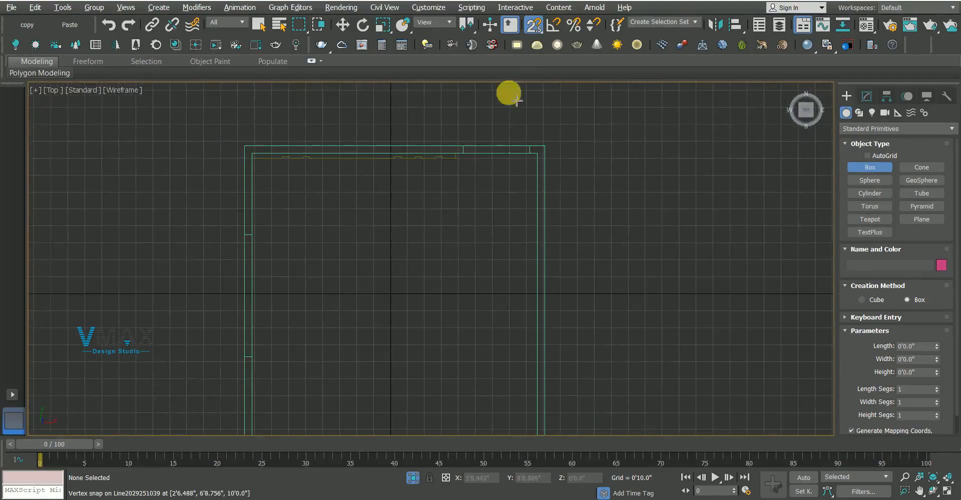
left_click(534, 25)
left_click_drag(534, 61, 533, 81)
scroll(435, 270, "down", 5)
scroll(436, 272, "up", 5)
left_click_drag(533, 25, 533, 63)
middle_click_drag(436, 299, 467, 263)
left_click_drag(494, 118, 294, 408)
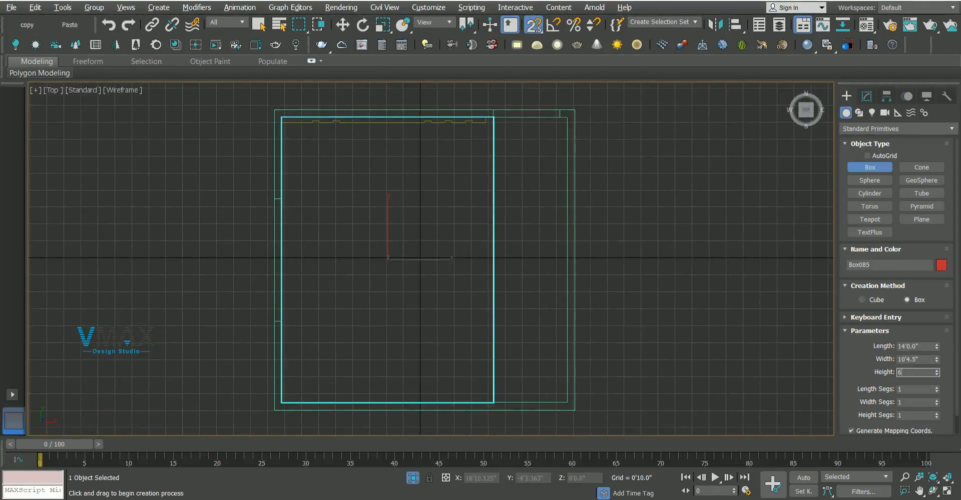
middle_click_drag(463, 339, 437, 317)
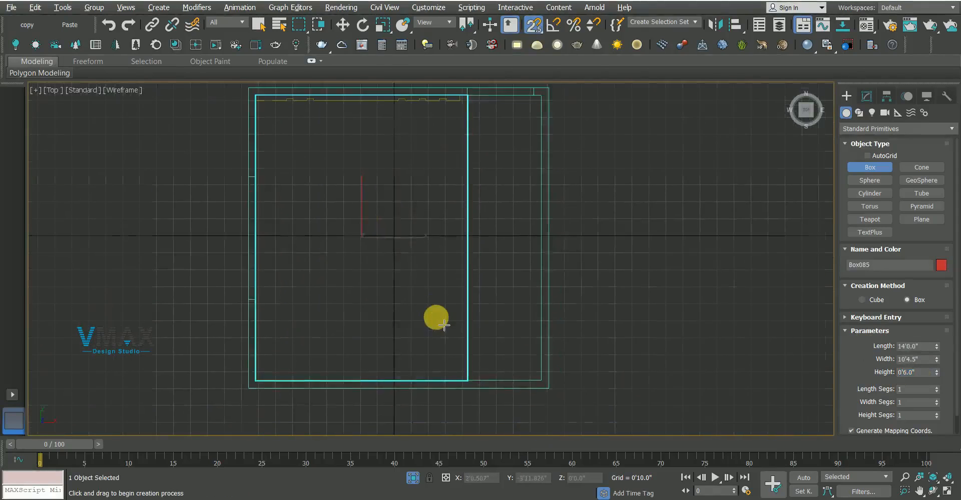
In the Front view, raise the ceiling box and snap its underside to the top of the grooved wall panel
key("f")
key("z")
key("w")
scroll(420, 302, "down", 5)
scroll(395, 251, "up", 2)
middle_click_drag(395, 252, 410, 324)
left_click_drag(442, 346, 413, 118)
scroll(329, 139, "up", 10)
key("s")
left_click_drag(315, 164, 314, 204)
key("s")
scroll(307, 197, "down", 6)
key("q")
middle_click_drag(726, 264, 315, 283)
left_click(362, 205)
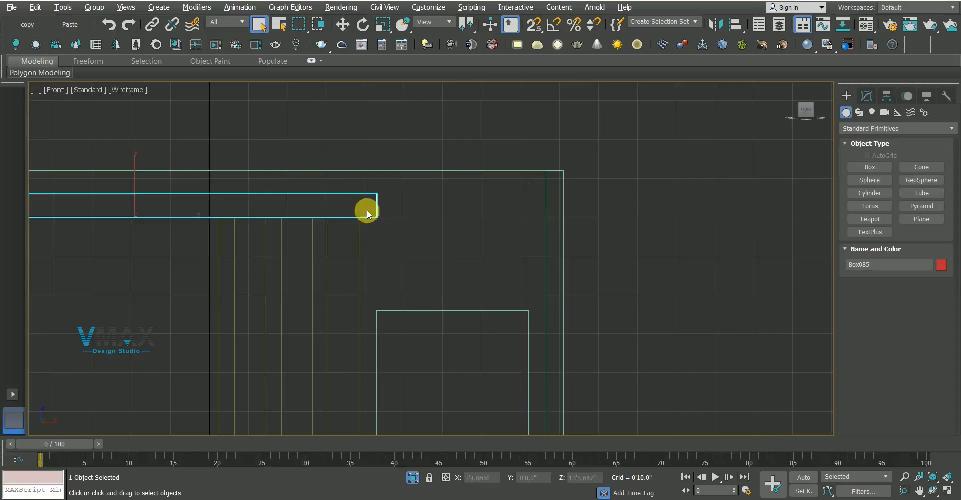
In the Top view, draw a second ceiling box 14'0" long, 3'7.5" wide and 4" high over the remaining strip of the room
key("t")
middle_click_drag(422, 215, 419, 218)
key("s")
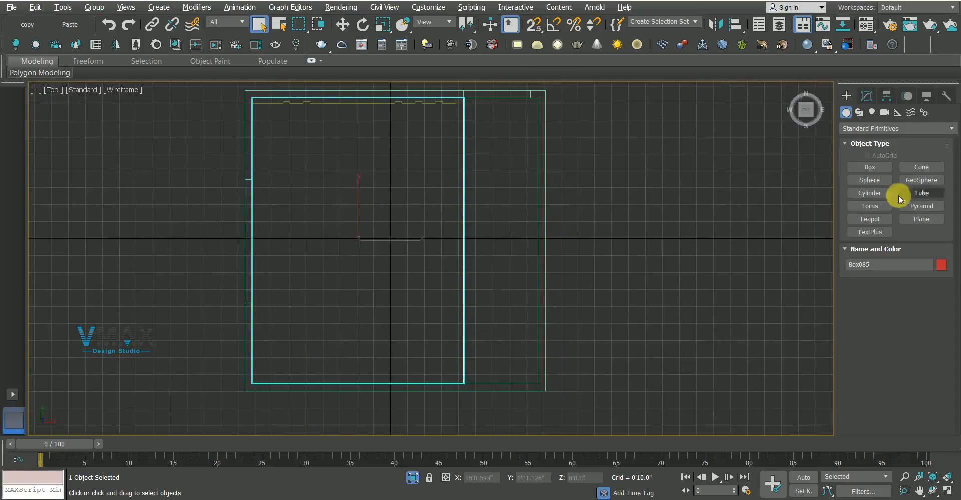
left_click(870, 167)
left_click_drag(544, 115, 477, 385)
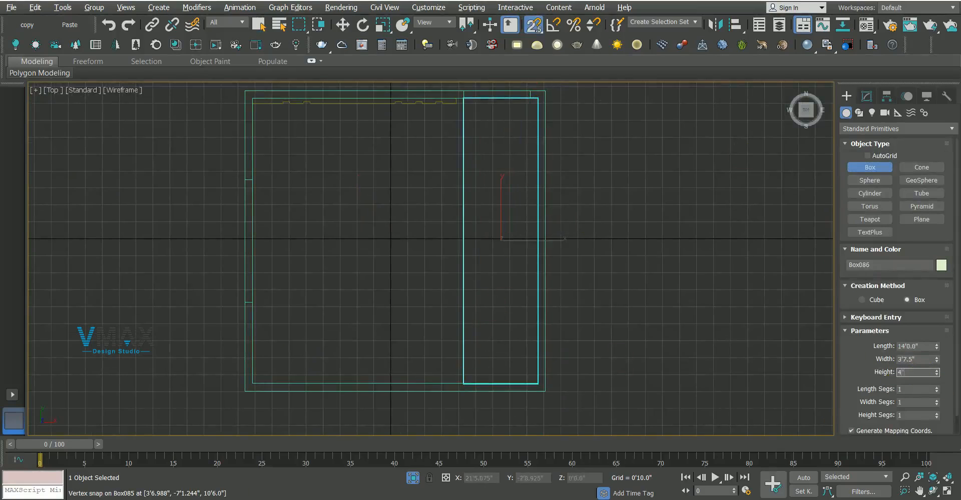
middle_click_drag(607, 330, 586, 329)
In the Front view, raise the narrow ceiling box and snap its underside level with the wide ceiling box's underside
key("f")
key("z")
key("w")
scroll(559, 271, "down", 5)
middle_click_drag(490, 200, 490, 309)
scroll(490, 308, "down", 4)
middle_click_drag(476, 262, 502, 320)
left_click_drag(502, 319, 514, 102)
scroll(475, 129, "up", 8)
middle_click_drag(476, 129, 478, 207)
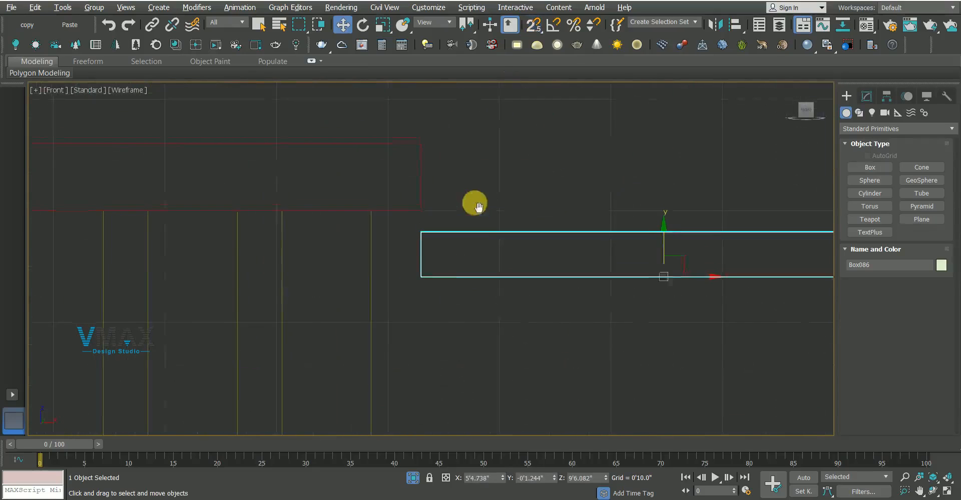
key("s")
left_click_drag(427, 275, 446, 206)
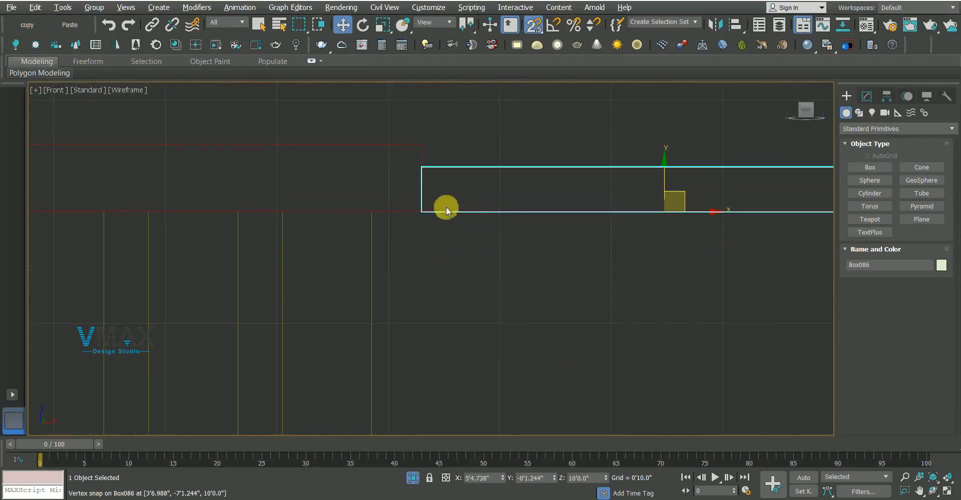
Offset the narrow ceiling box 4" upward in screen Y and turn snapping off
right_click(343, 26)
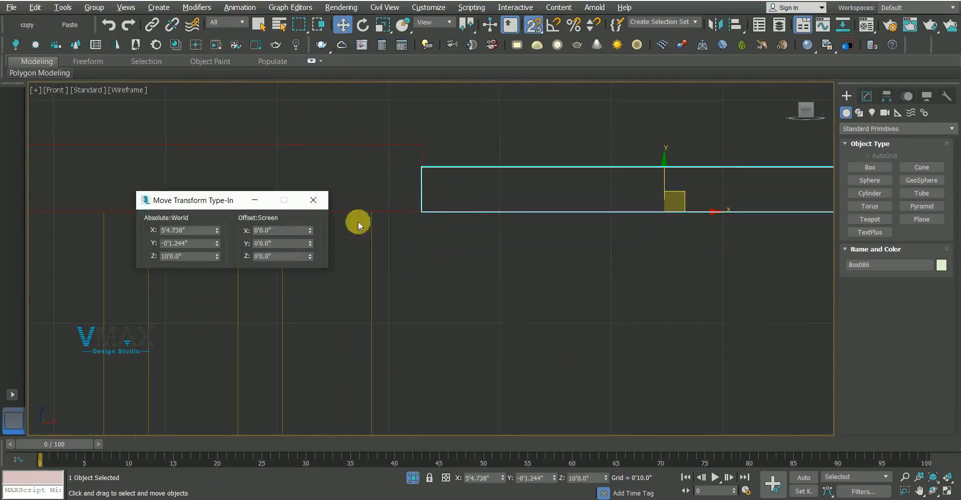
double_click(287, 247)
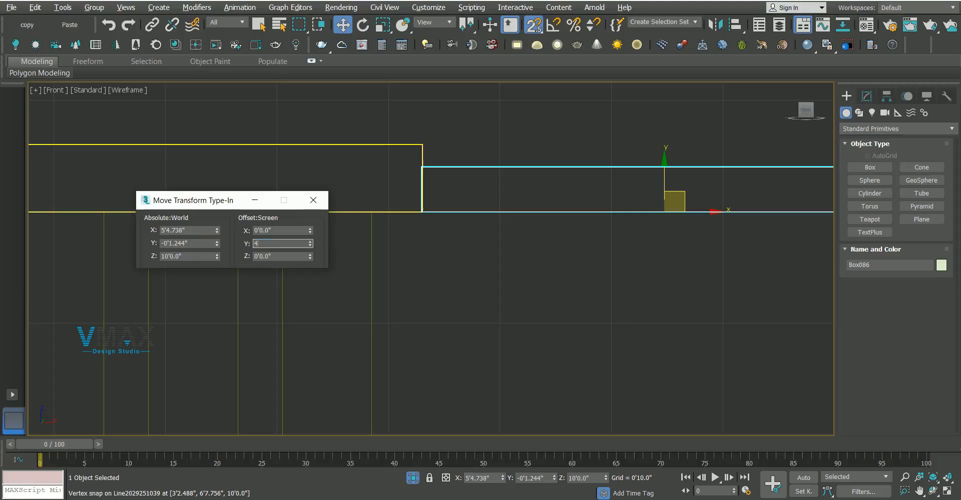
type("4")
key("Return")
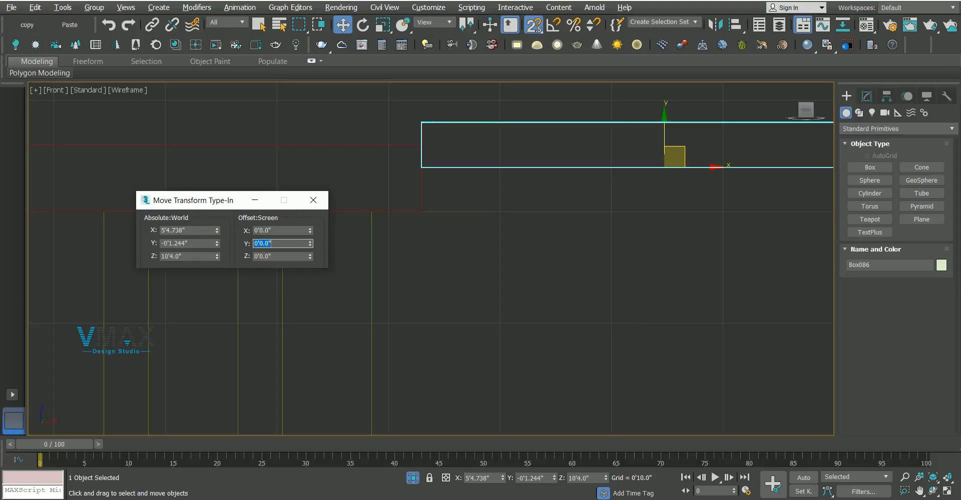
left_click(313, 200)
key("q")
scroll(494, 237, "down", 5)
scroll(497, 242, "up", 2)
middle_click_drag(451, 204, 504, 223)
middle_click_drag(618, 270, 562, 271)
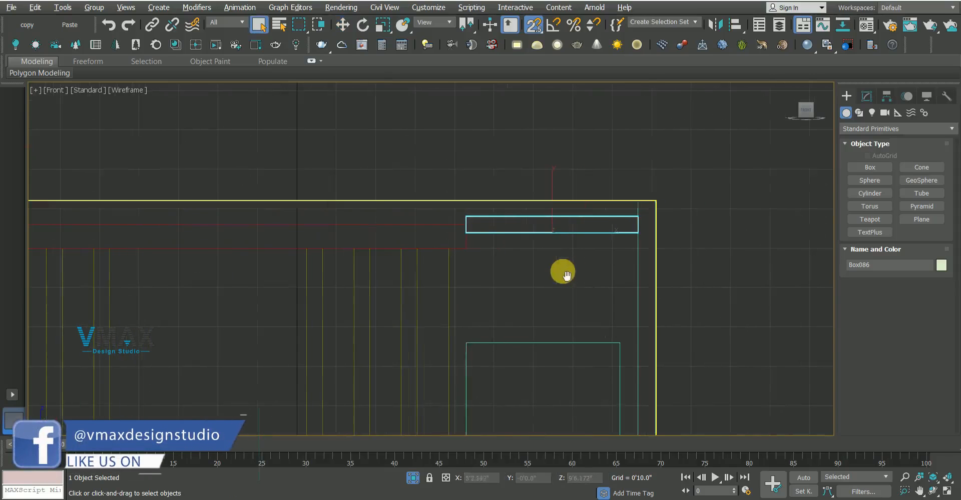
key("s")
mouse_move(486, 284)
middle_mouse_down()
mouse_move(516, 287)
mouse_move(524, 244)
mouse_move(562, 273)
mouse_move(500, 258)
mouse_move(455, 281)
mouse_move(440, 275)
middle_mouse_up()
In the Perspective view, isolate the two ceiling boxes and look at them from below
key("p")
left_click(392, 267, "ctrl")
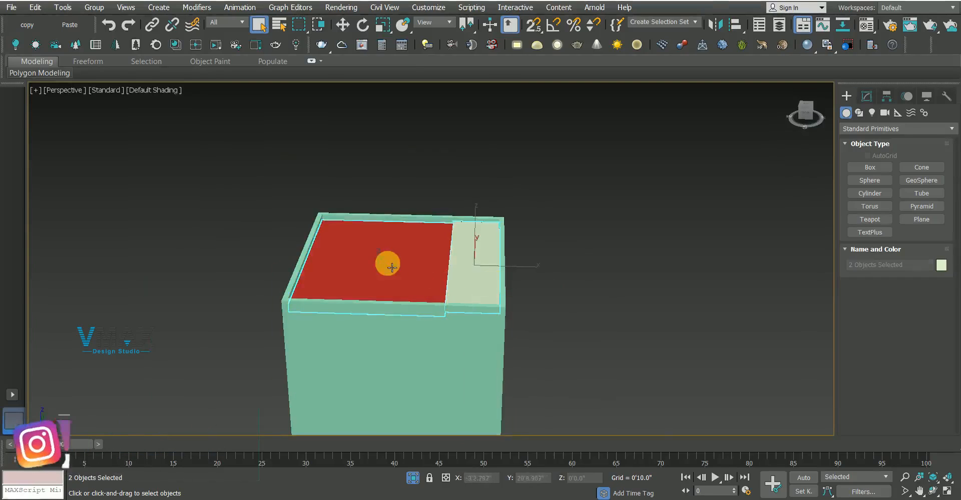
key("alt+q")
scroll(486, 298, "down", 3)
middle_click_drag(485, 344, 516, 183, "alt")
middle_click_drag(514, 234, 463, 101, "alt")
middle_click_drag(475, 195, 472, 278)
scroll(468, 262, "down", 3)
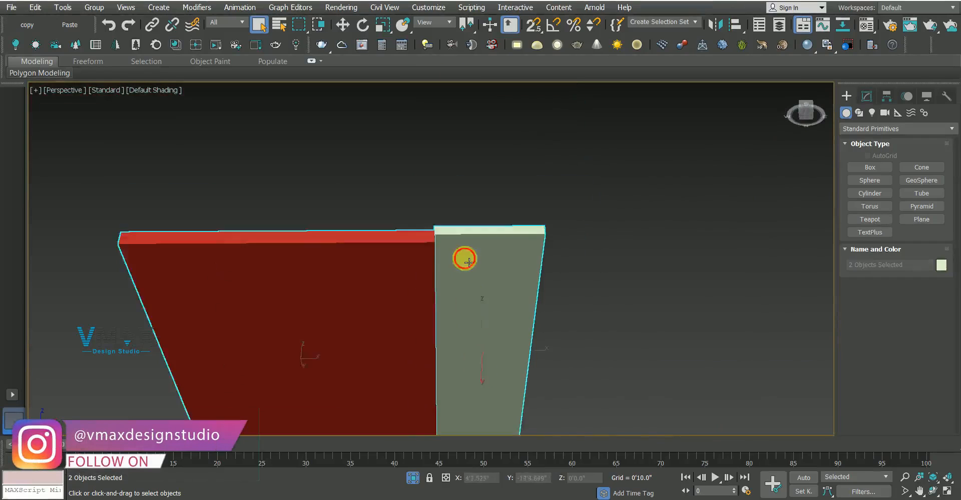
Isolate the narrow ceiling box alone and show it in the Top view as wireframe
left_click(468, 261)
key("alt+q")
middle_click_drag(466, 168, 458, 265, "alt")
key("t")
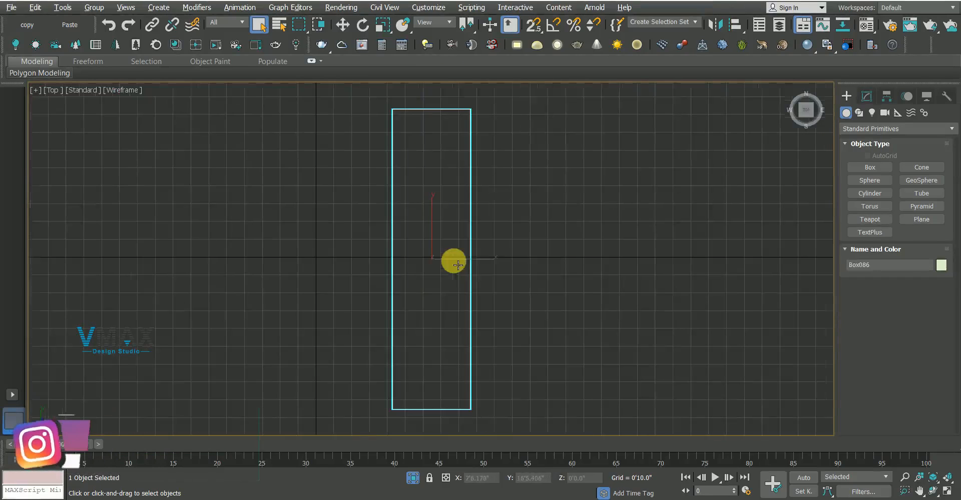
key("F3")
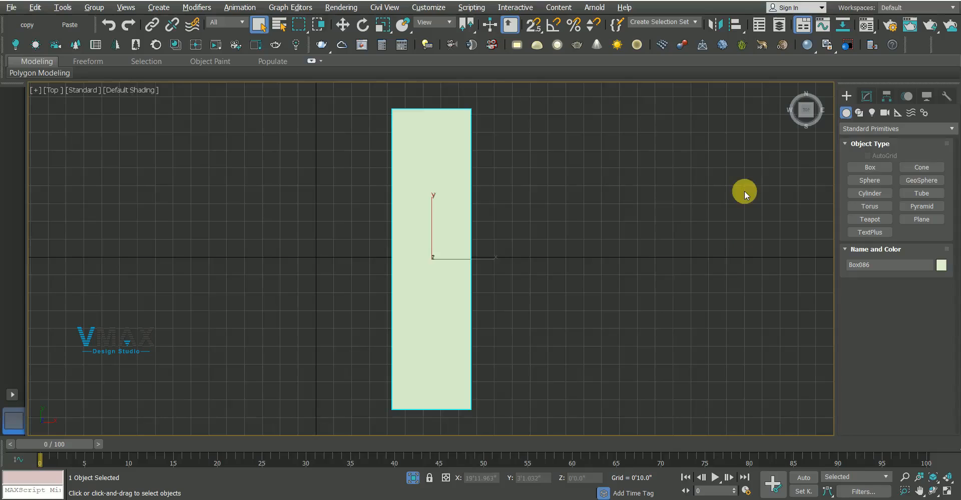
key("F3")
With snap on, draw a box over the narrow ceiling box's full length, 14'0" long, 1.5" wide and 1" high
left_click(870, 167)
key("s")
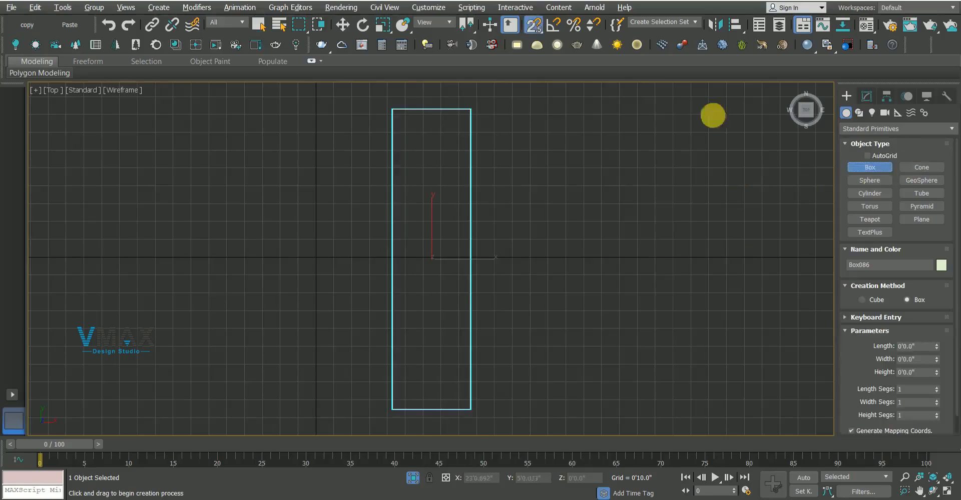
left_click(535, 25)
left_click(539, 69)
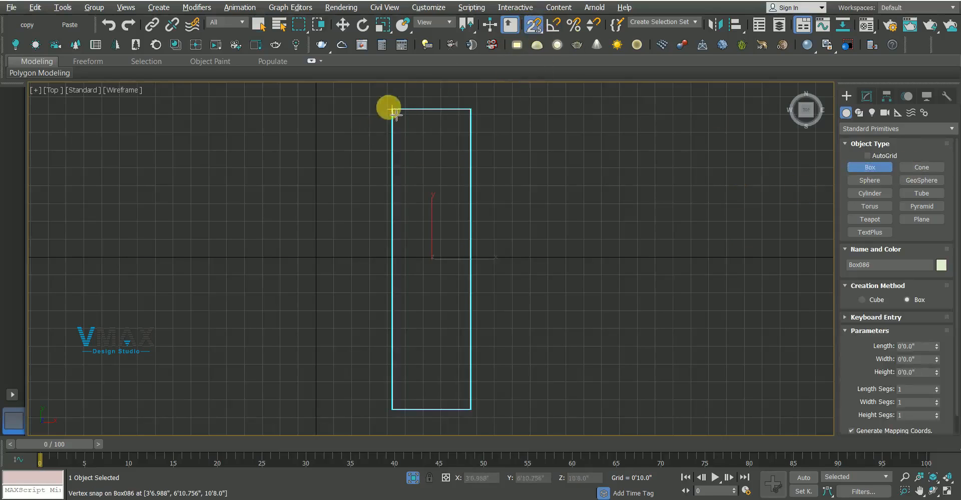
left_click_drag(395, 114, 471, 421)
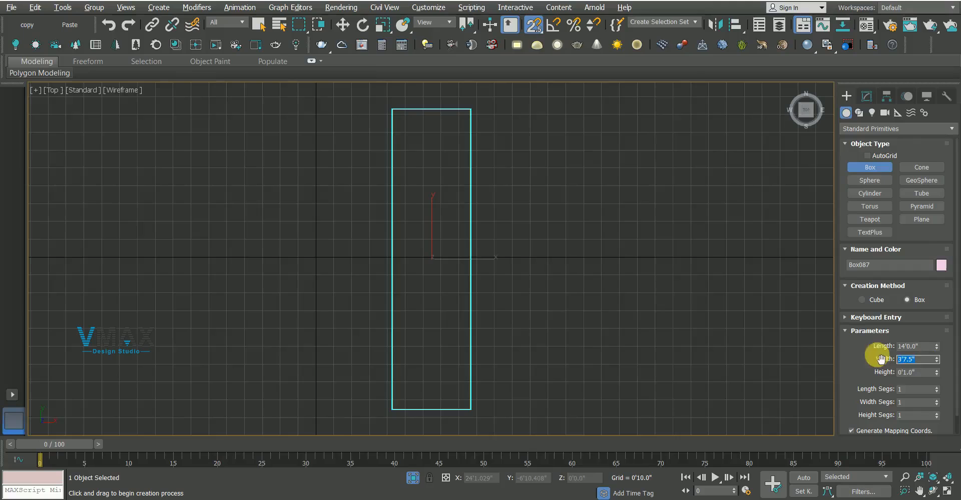
key("Return")
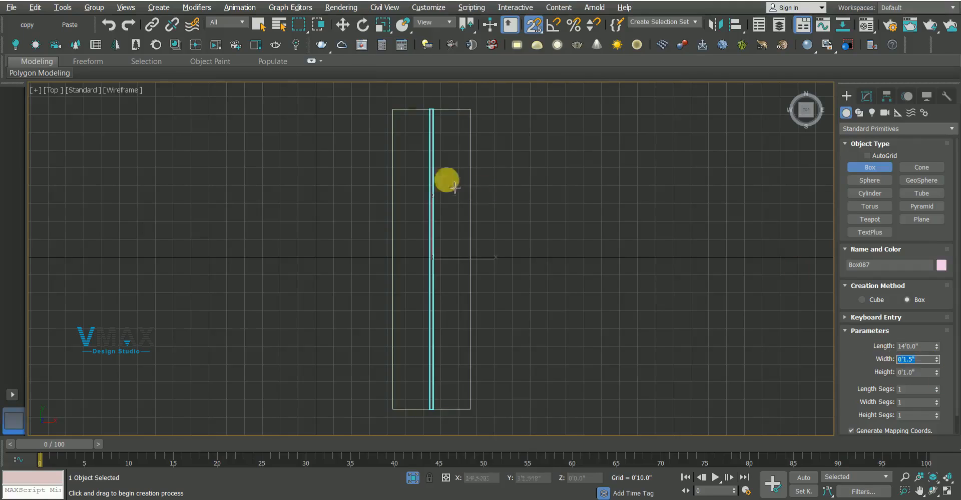
Snap the thin strip to the long edge of the narrow ceiling box that adjoins the wide ceiling box
scroll(483, 133, "up", 4)
key("w")
left_click_drag(525, 192, 420, 187)
In the Front view, raise the thin strip and snap its top to the underside of the narrow ceiling box
key("f")
key("z")
scroll(445, 232, "down", 10)
middle_click_drag(448, 265, 466, 415)
left_click_drag(465, 358, 472, 165)
scroll(473, 193, "up", 8)
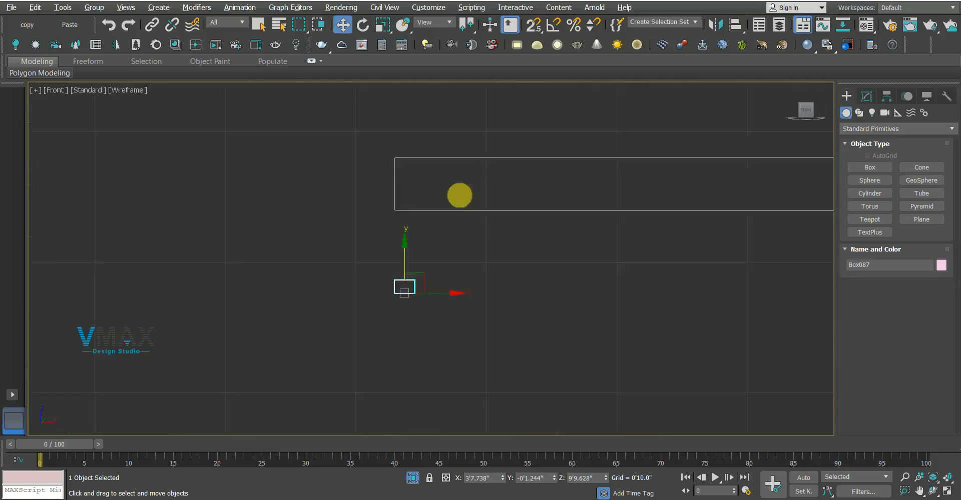
middle_click_drag(380, 278, 423, 297)
key("s")
left_click_drag(442, 299, 457, 243)
scroll(451, 240, "up", 8)
middle_click_drag(591, 229, 574, 228)
scroll(326, 192, "down", 5)
middle_click_drag(326, 192, 263, 258)
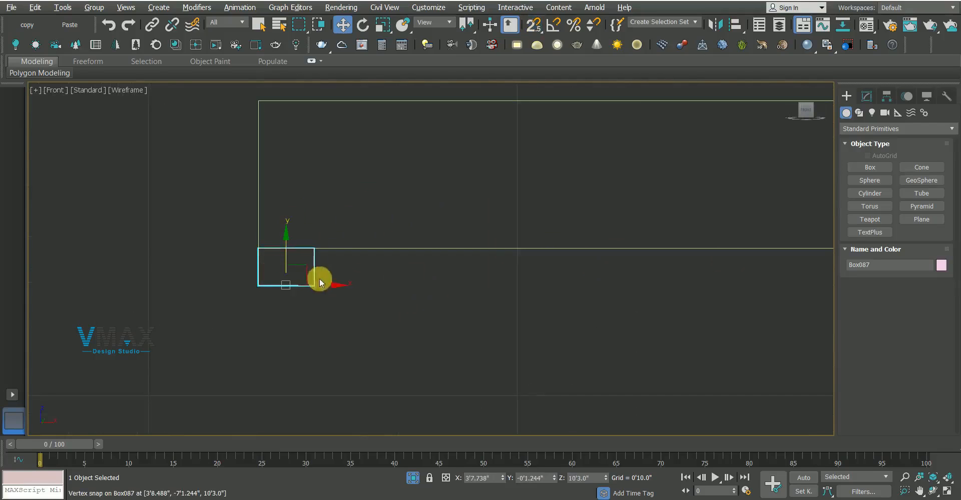
Make one copy of the thin strip and space it 1" from the first strip along X
mouse_move(326, 289)
left_mouse_down("shift")
mouse_move(400, 281)
mouse_move(405, 289)
left_mouse_up("shift")
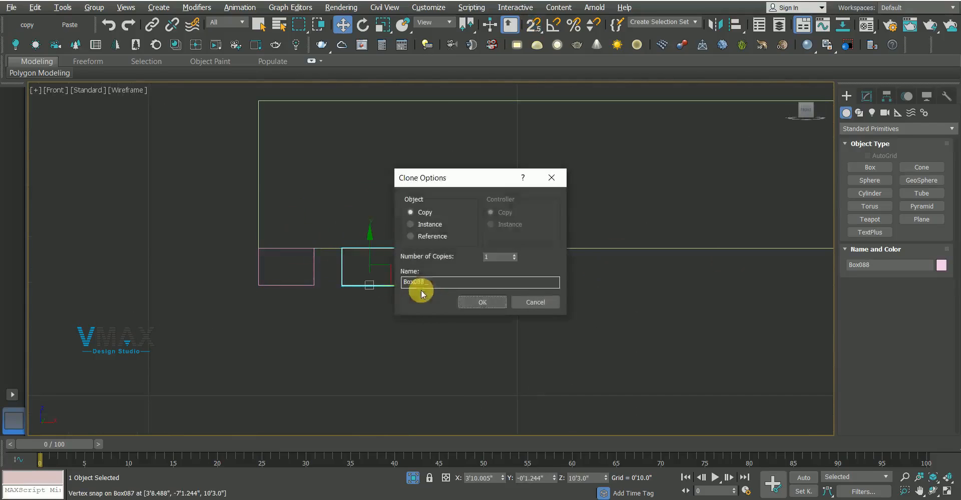
left_click(483, 303)
left_click_drag(345, 291, 317, 291)
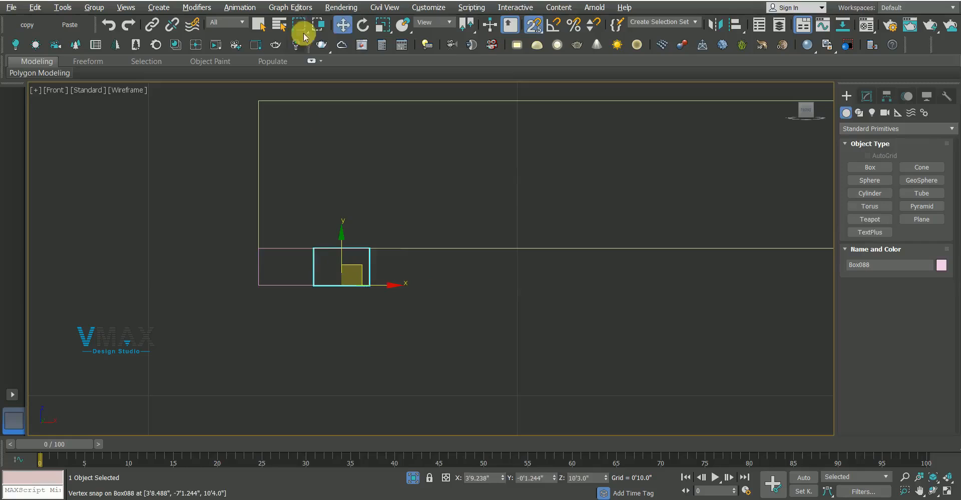
right_click(343, 26)
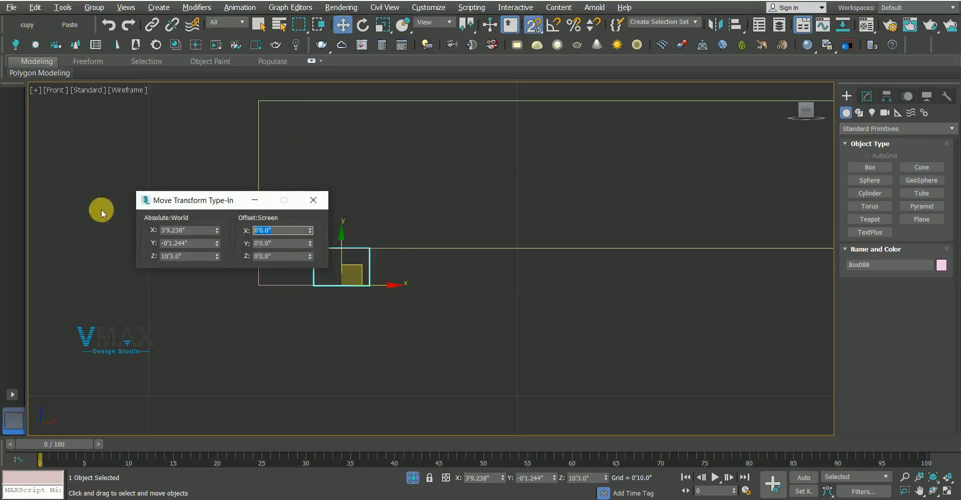
key("Return")
key("Escape")
Clone the first strip as 20 copies at the second strip's spacing, then clear the selection
left_click(302, 279)
scroll(330, 316, "up", 6)
middle_click_drag(315, 303, 270, 325)
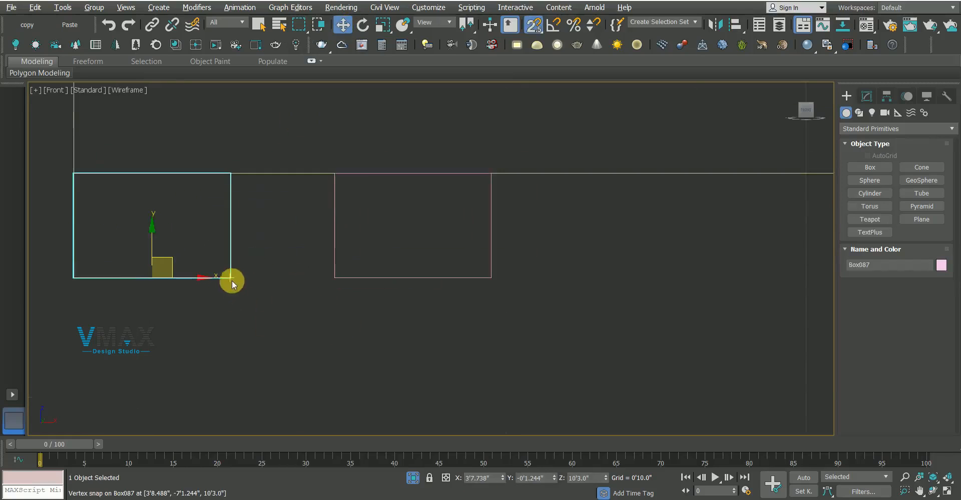
mouse_move(231, 278)
left_mouse_down("shift")
mouse_move(303, 318)
mouse_move(504, 283)
mouse_move(487, 285)
mouse_move(477, 262)
left_mouse_up("shift")
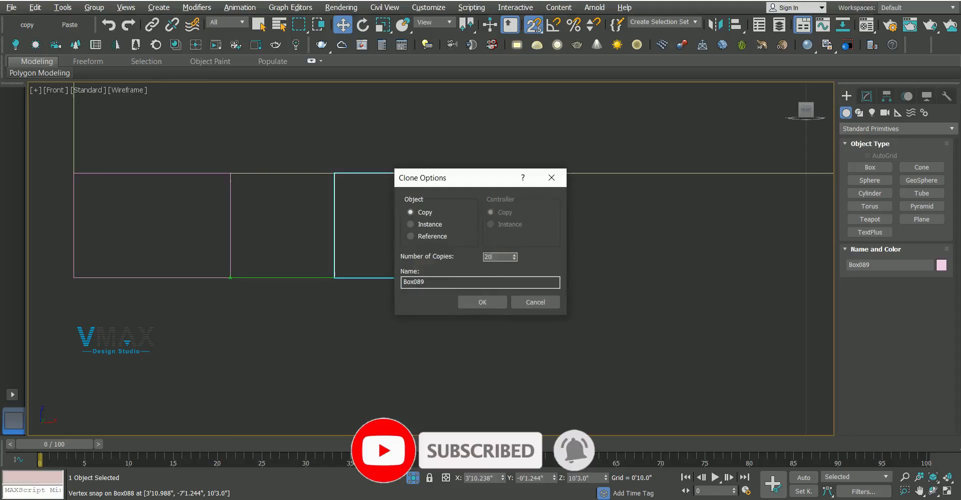
left_click(495, 302)
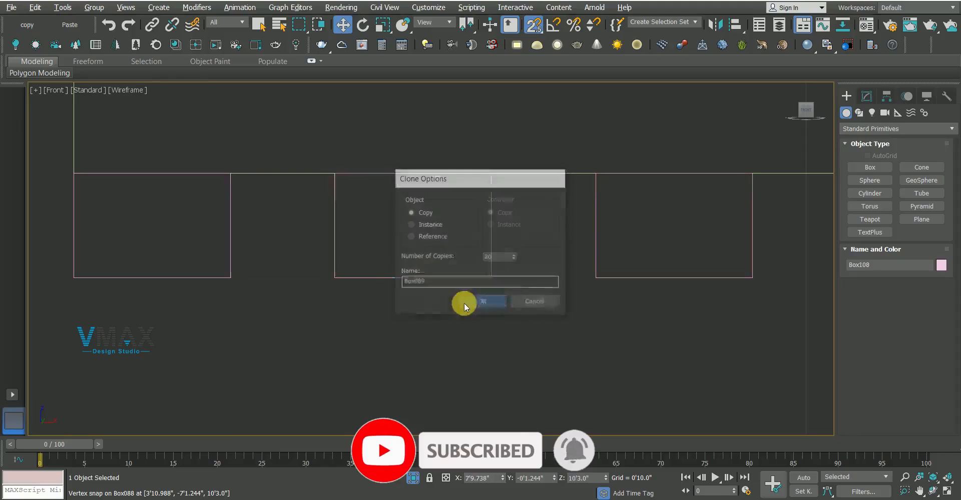
left_click(368, 283)
Delete the surplus strips lying completely beyond the far end of the narrow ceiling box
scroll(365, 281, "down", 6)
middle_click_drag(690, 318, 223, 339)
scroll(417, 289, "up", 2)
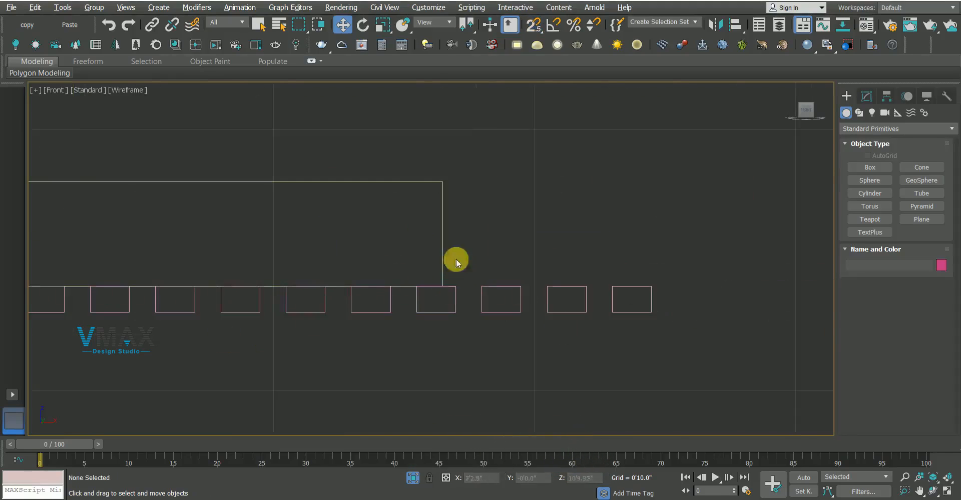
left_click_drag(739, 381, 739, 381)
key("Delete")
scroll(448, 340, "down", 4)
middle_click_drag(143, 322, 387, 322)
scroll(301, 322, "up", 4)
scroll(248, 294, "down", 2)
middle_click_drag(694, 321, 574, 307)
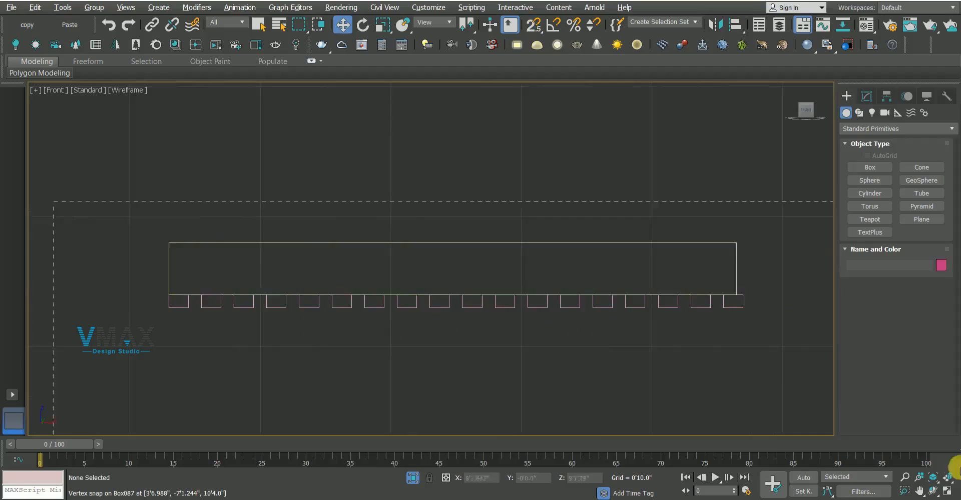
left_click_drag(960, 468, 960, 468)
middle_click_drag(176, 281, 258, 289)
key("q")
left_click(312, 372)
In the Top view, draw a box along the fourth strip, 14' long and 1.5" wide, with a height of 1"
scroll(275, 308, "up", 3)
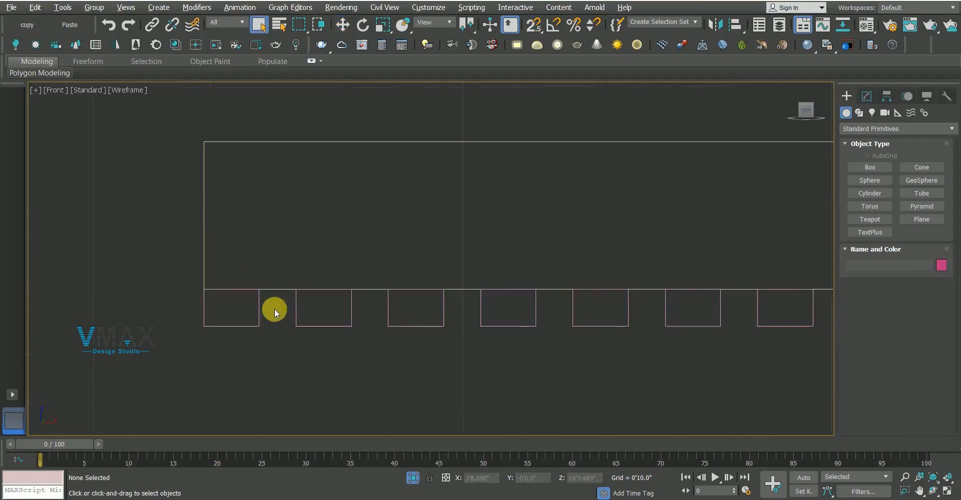
scroll(274, 309, "down", 2)
middle_click_drag(418, 307, 336, 301)
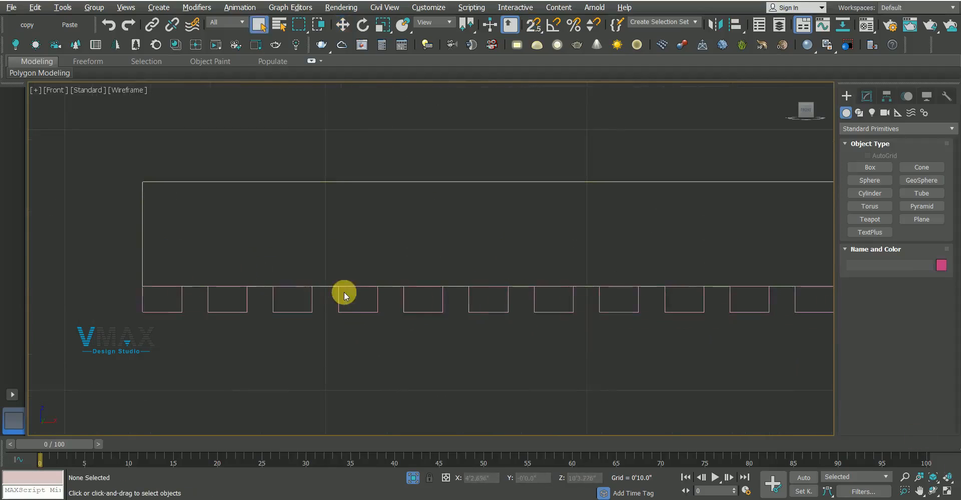
left_click(870, 167)
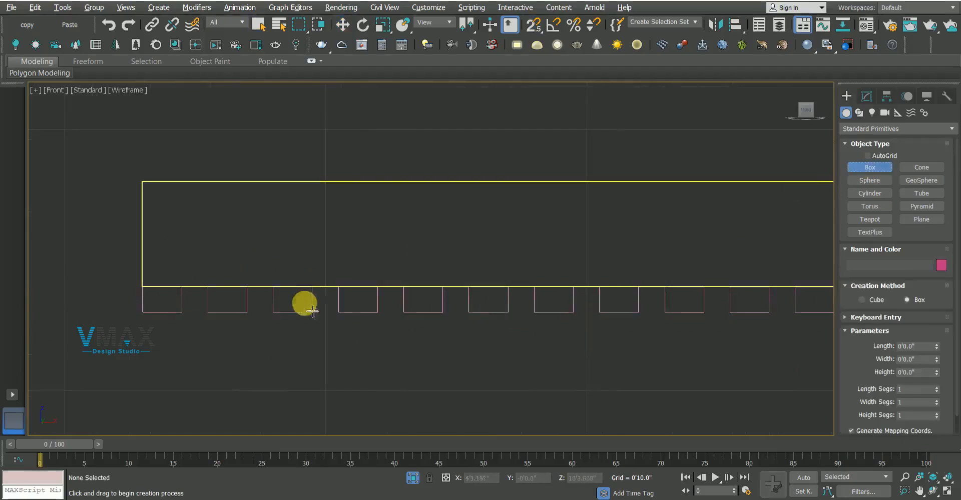
scroll(312, 312, "up", 3)
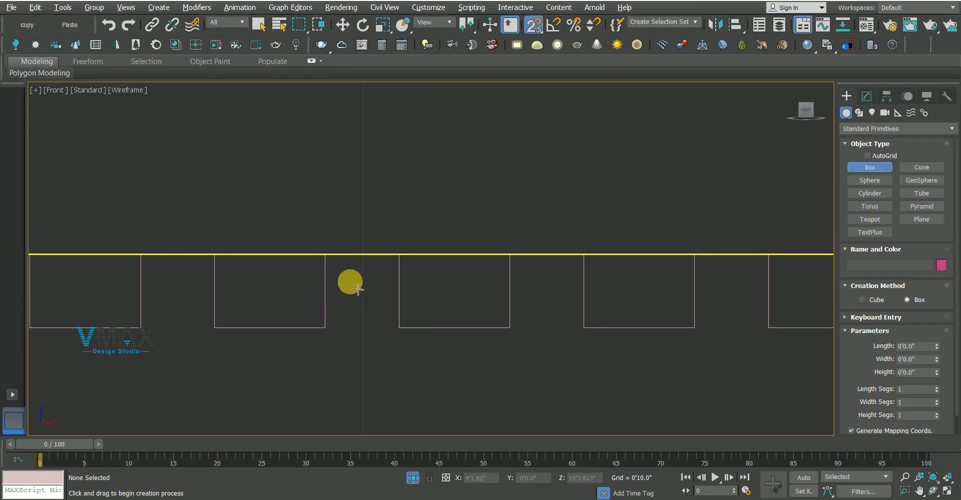
key("t")
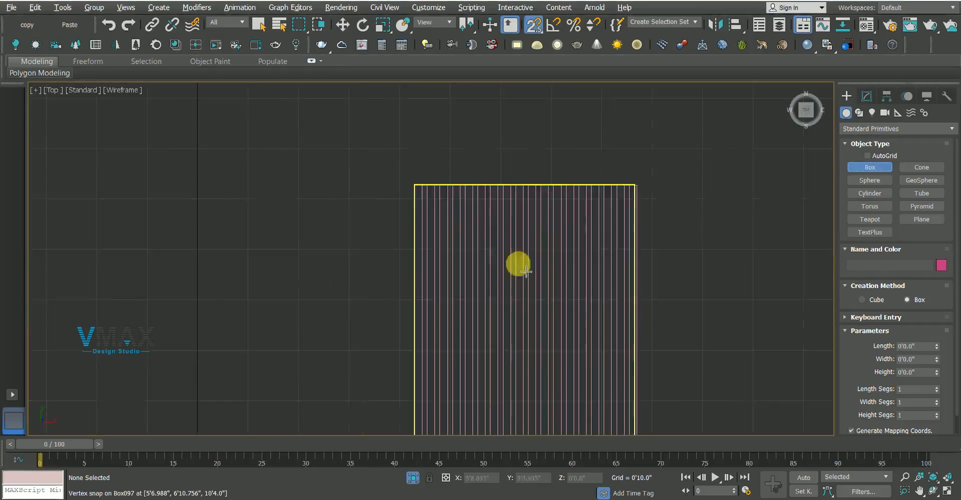
scroll(457, 206, "up", 4)
middle_click_drag(385, 159, 375, 195)
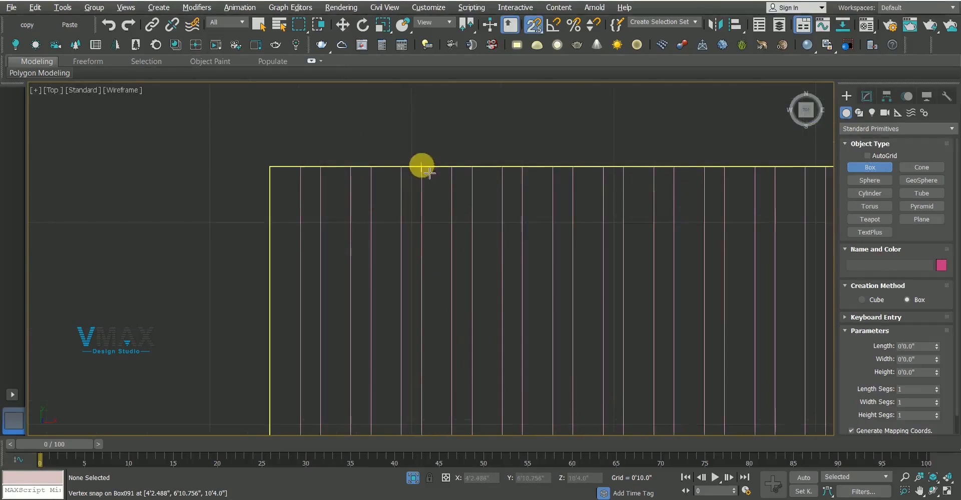
left_click_drag(421, 167, 440, 426)
middle_click_drag(440, 427, 431, 307)
middle_click_drag(431, 401, 429, 241)
left_click_drag(429, 240, 429, 290)
middle_click_drag(422, 401, 431, 240)
left_click_drag(431, 240, 431, 375)
middle_click_drag(431, 410, 431, 240)
left_click_drag(431, 241, 431, 290)
middle_click_drag(430, 400, 431, 240)
left_click_drag(431, 240, 458, 446)
scroll(450, 383, "down", 3)
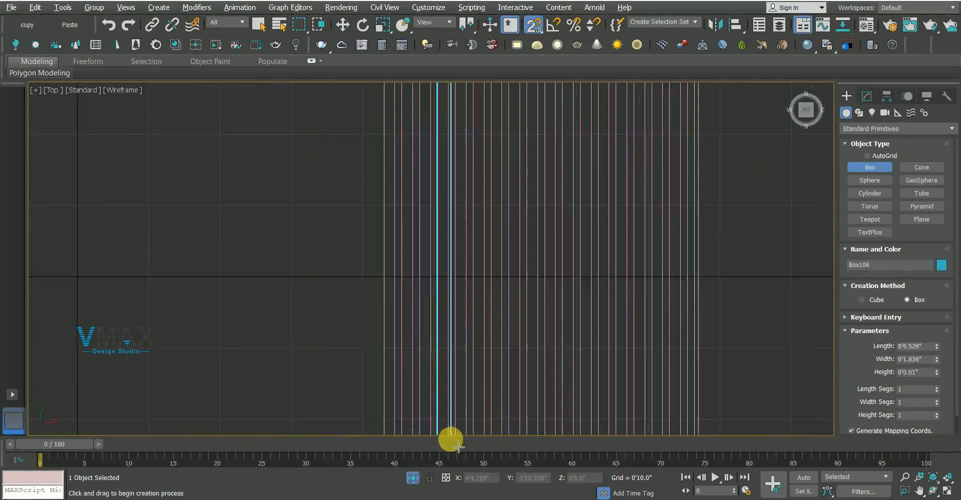
left_click_drag(439, 266, 441, 433)
middle_click_drag(441, 433, 433, 240)
left_click_drag(433, 240, 440, 433)
middle_click_drag(441, 433, 437, 260)
left_click_drag(437, 260, 410, 286)
double_click(921, 374)
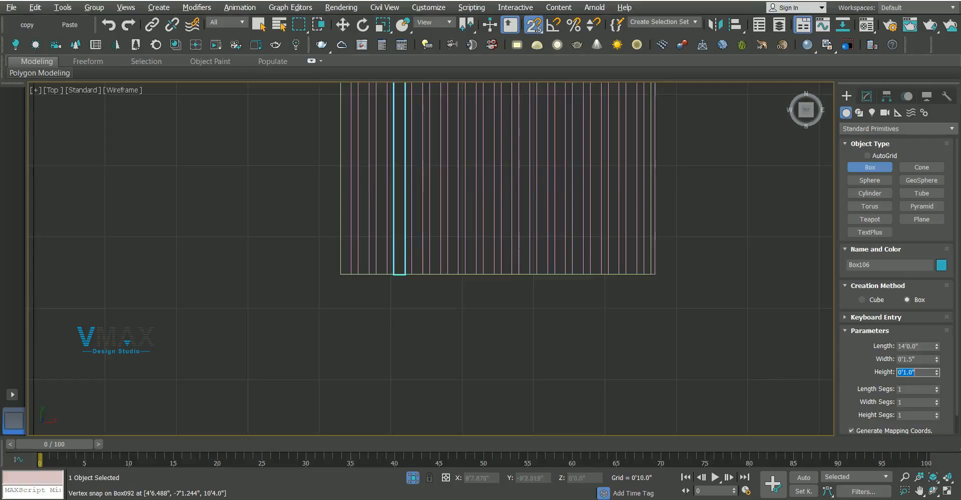
In the Front view, raise the new box from floor level to just beneath the slats under the narrow ceiling box
middle_click_drag(450, 280, 470, 314)
key("f")
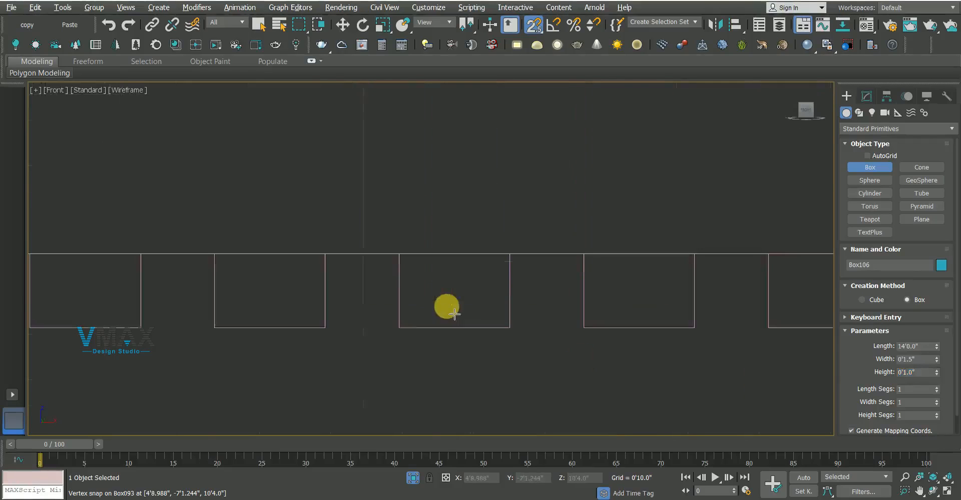
key("z")
scroll(400, 287, "down", 10)
key("w")
scroll(396, 255, "down", 3)
key("s")
middle_click_drag(394, 240, 405, 294)
scroll(405, 294, "up", 5)
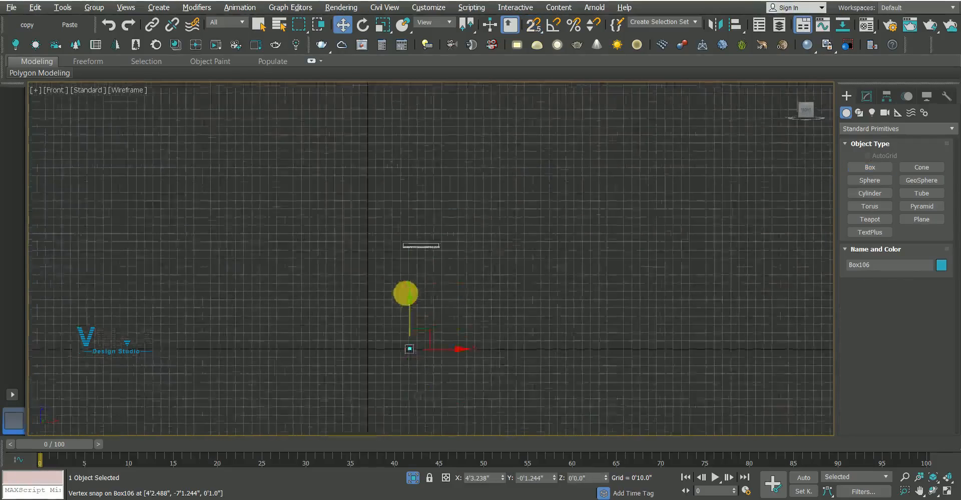
left_click_drag(416, 367, 417, 177)
scroll(420, 196, "up", 2)
scroll(419, 196, "up", 5)
middle_click_drag(356, 254, 377, 260)
left_click_drag(384, 328, 382, 247)
scroll(360, 268, "up", 4)
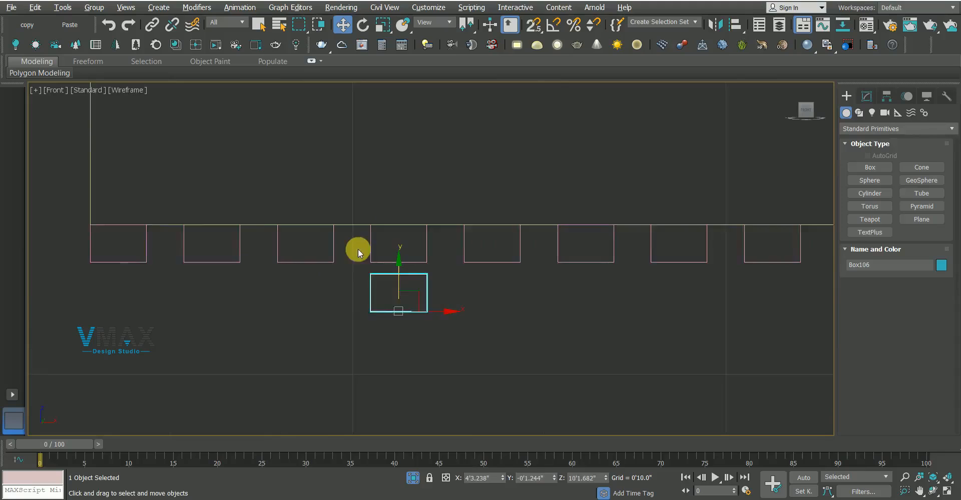
Snap the new box's upper corner to the third slat's upper corner at the underside of the narrow ceiling box
middle_click_drag(359, 250, 353, 254)
key("s")
left_click_drag(371, 283, 333, 240)
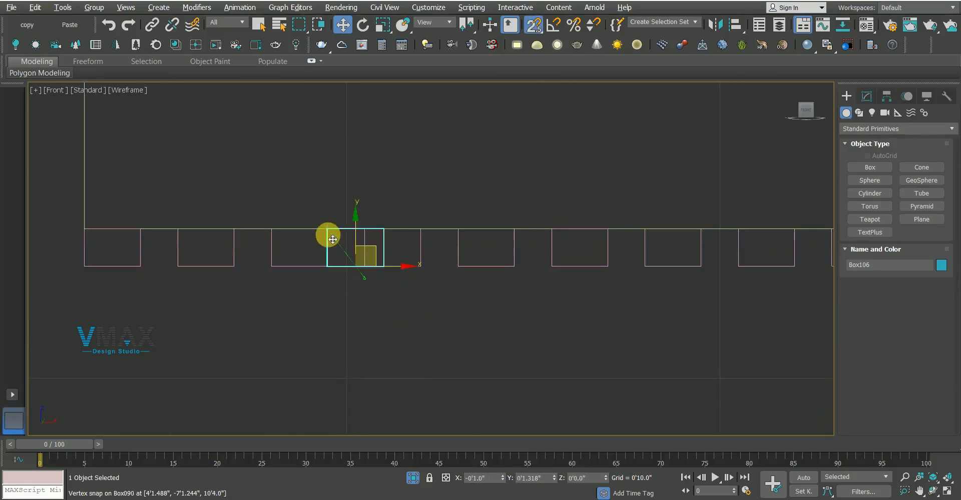
key("s")
Clone the filler box once toward the far end of the slats and snap its edge to the neighbouring slat
scroll(333, 239, "down", 5)
middle_click_drag(328, 234, 189, 252)
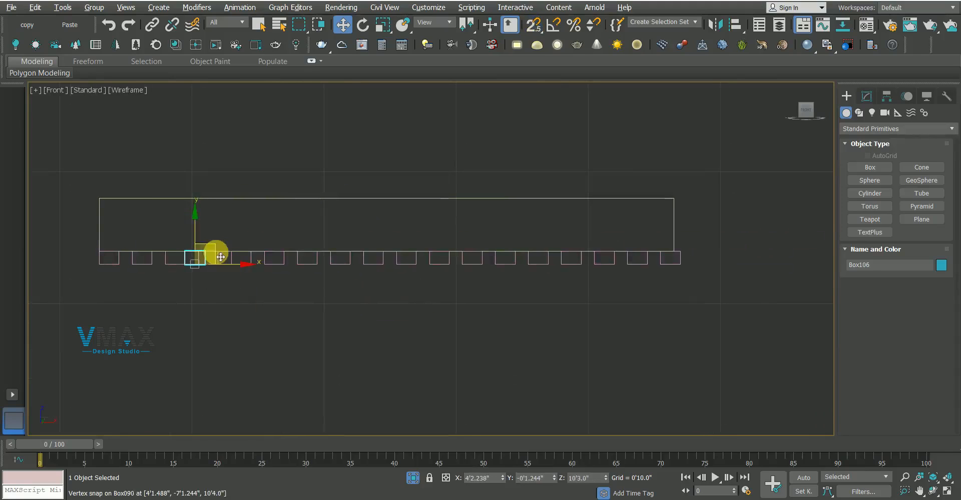
scroll(191, 269, "up", 2)
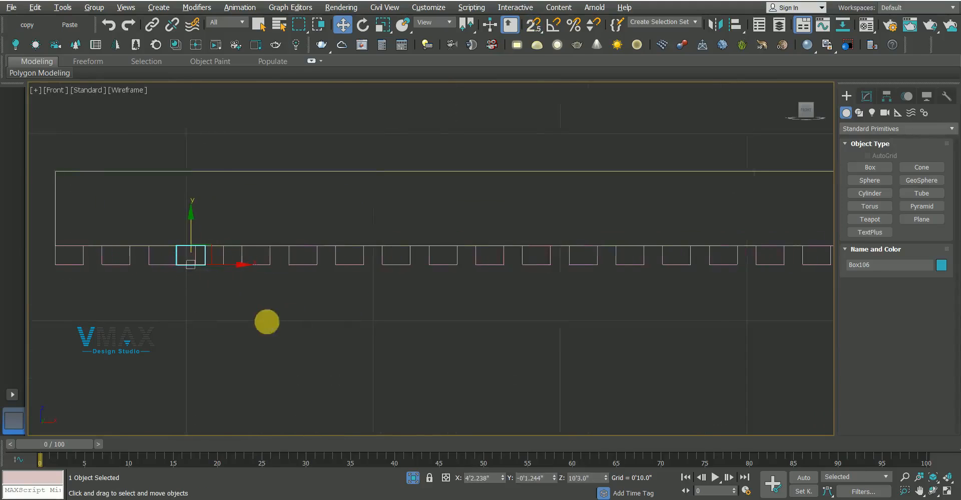
scroll(235, 298, "down", 2)
mouse_move(216, 281)
left_mouse_down("shift")
mouse_move(392, 285)
mouse_move(666, 314)
mouse_move(595, 317)
left_mouse_up("shift")
left_click(483, 301)
scroll(581, 273, "up", 6)
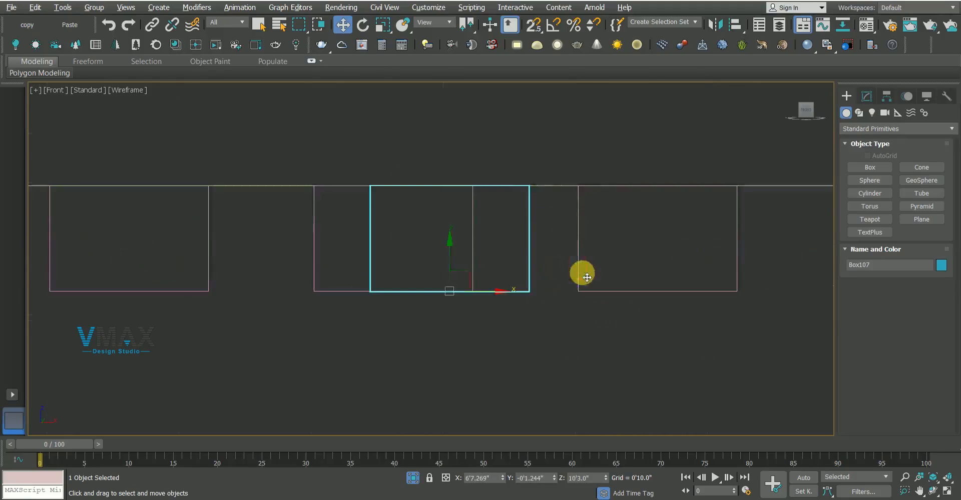
key("s")
left_click_drag(532, 195, 580, 195)
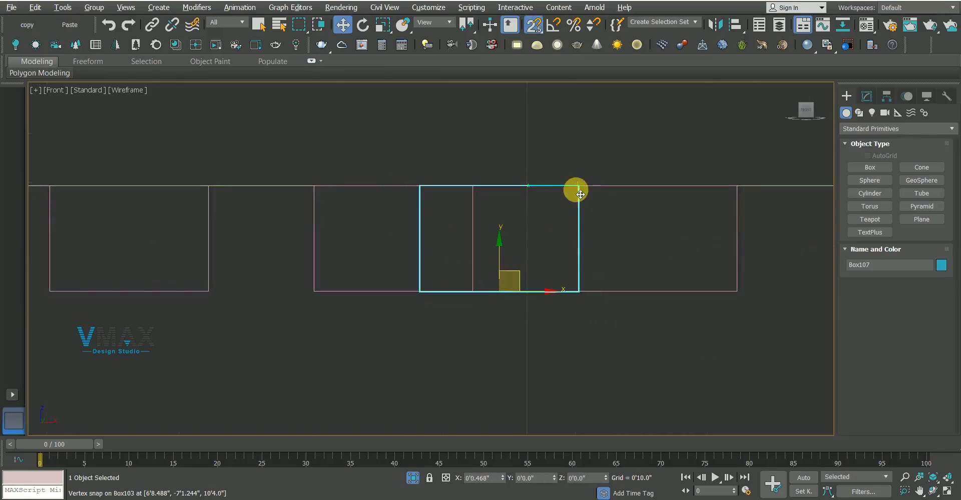
key("q")
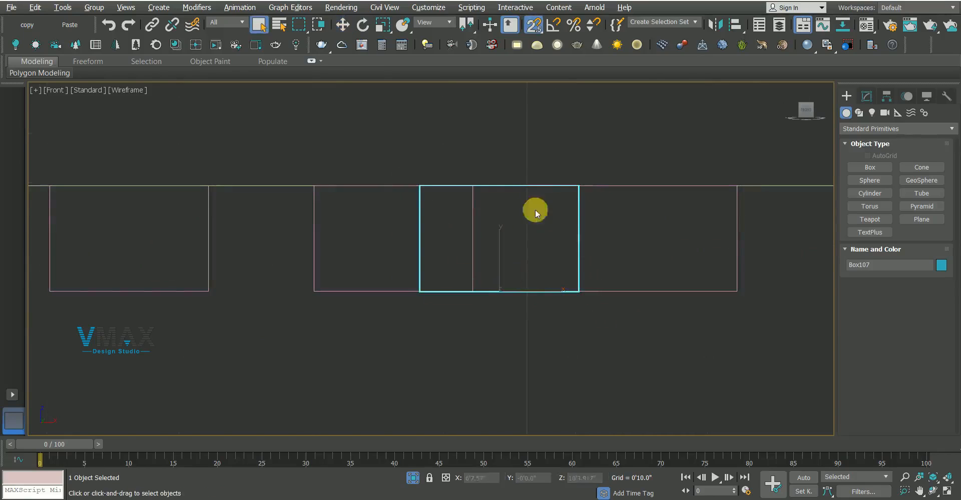
Set the copied filler strip's width to 1" and clone it into the adjacent gap between the slats
left_click(867, 97)
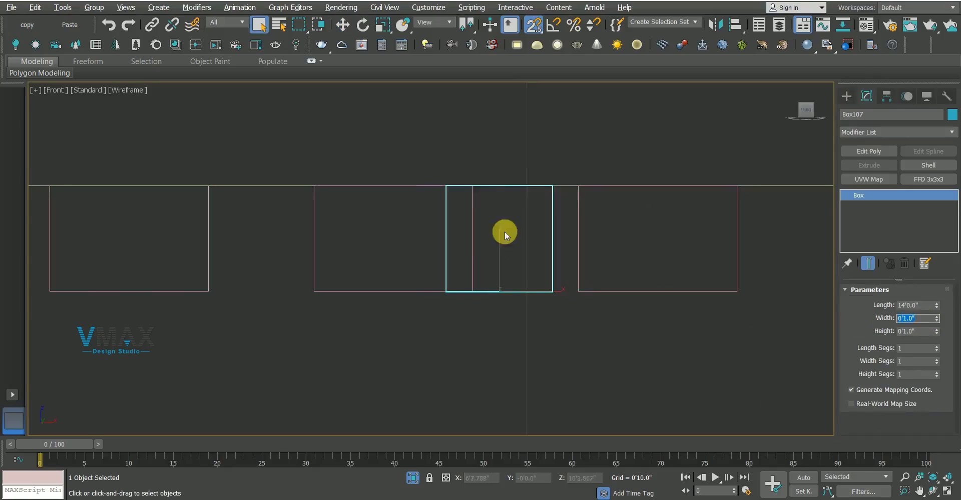
middle_click_drag(505, 232, 455, 226)
key("w")
mouse_move(508, 189)
left_mouse_down()
mouse_move(528, 189)
mouse_move(347, 173)
mouse_move(264, 180)
left_mouse_up()
left_click(501, 300)
Set the original filler strip's width to 1" and snap it into the gap after the third slat
scroll(257, 297, "down", 5)
key("q")
scroll(338, 298, "up", 5)
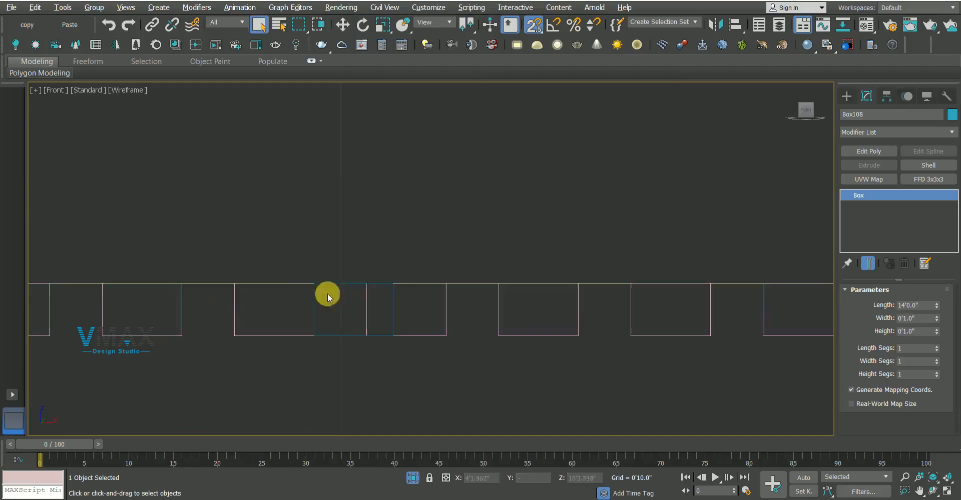
left_click(317, 299)
double_click(926, 318)
scroll(266, 291, "up", 8)
key("w")
left_click_drag(356, 198, 286, 195)
Group all the slats, leaving out the narrow ceiling box and the three filler strips
scroll(334, 220, "down", 8)
scroll(335, 221, "down", 6)
scroll(337, 242, "up", 3)
key("q")
key("ctrl+a")
scroll(195, 186, "down", 3)
left_click(631, 209, "alt")
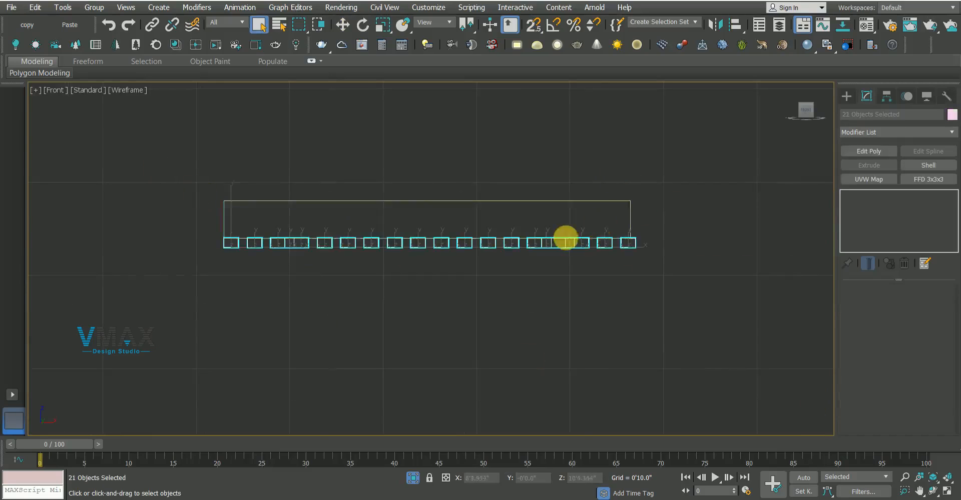
scroll(584, 274, "up", 4)
scroll(495, 260, "up", 3)
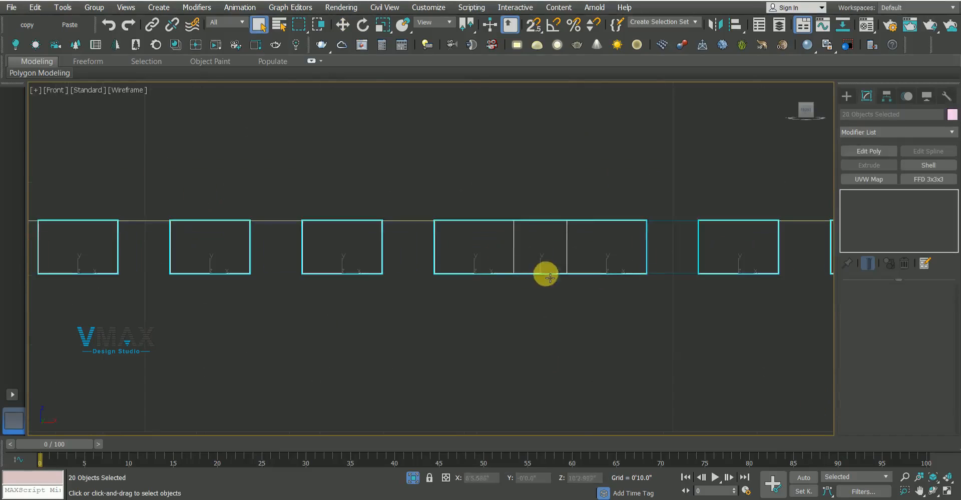
scroll(448, 306, "down", 4)
middle_click_drag(395, 306, 753, 315)
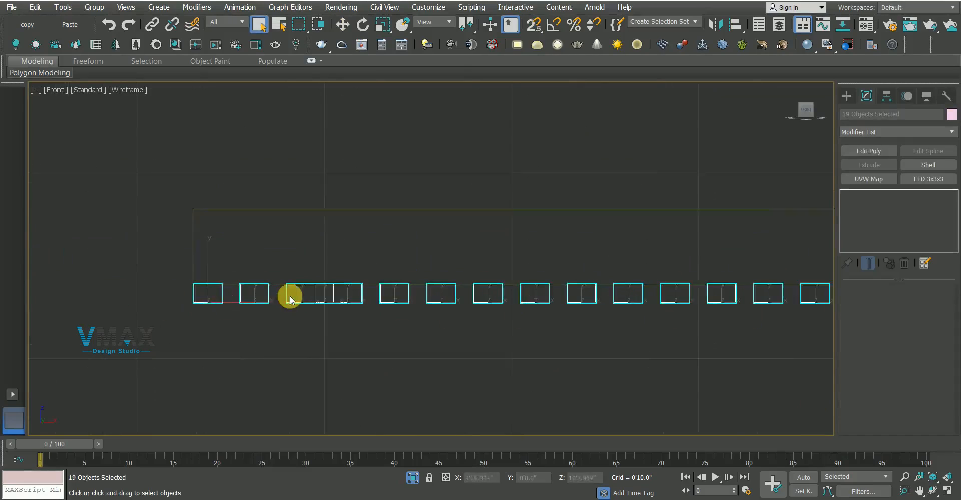
scroll(291, 299, "up", 4)
scroll(363, 338, "down", 5)
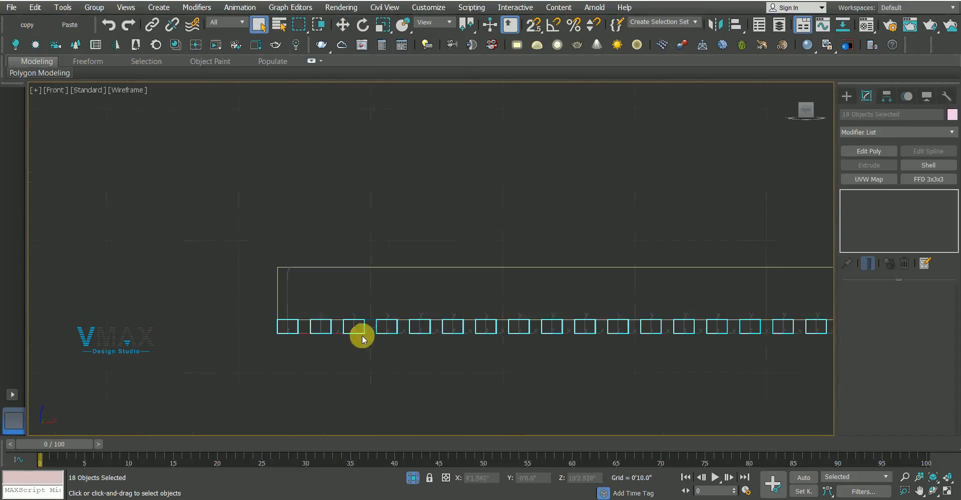
left_click(91, 8)
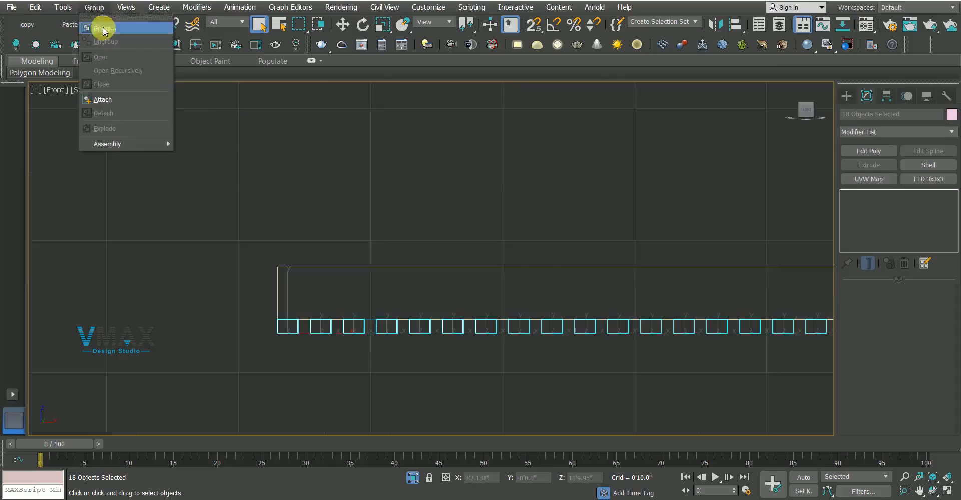
left_click(100, 28)
left_click(492, 273)
left_click(390, 363)
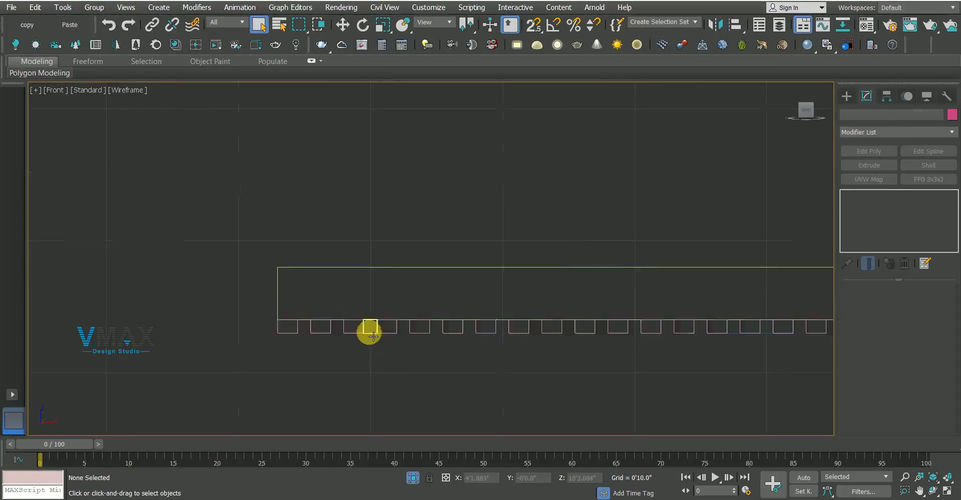
Select the three filler strips between the slats and group them
scroll(369, 332, "up", 3)
left_click(369, 333)
scroll(369, 333, "down", 3)
middle_click_drag(752, 340, 382, 328)
scroll(382, 328, "up", 2)
scroll(381, 328, "up", 2)
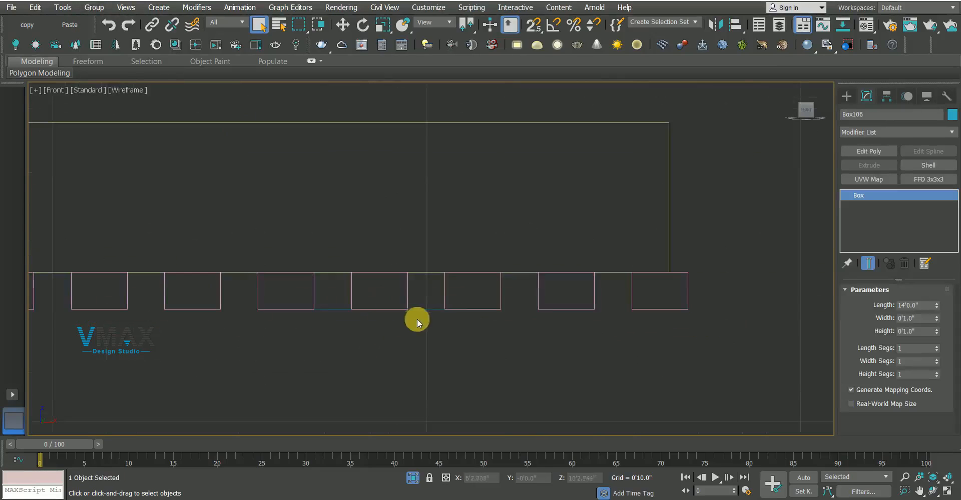
left_click(423, 308, "ctrl")
left_click(333, 309, "ctrl")
left_click(94, 8)
left_click(98, 29)
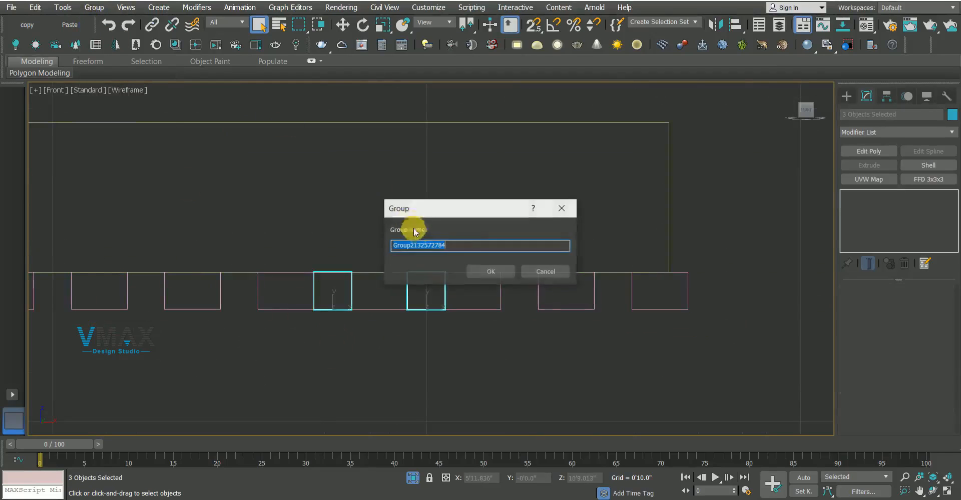
left_click(491, 273)
Switch to the Perspective view, clear the selection and end isolation to show the whole room
key("p")
scroll(236, 238, "down", 3)
middle_click_drag(411, 325, 395, 232, "alt")
left_click(519, 274)
middle_click_drag(355, 165, 400, 242)
right_click(395, 233)
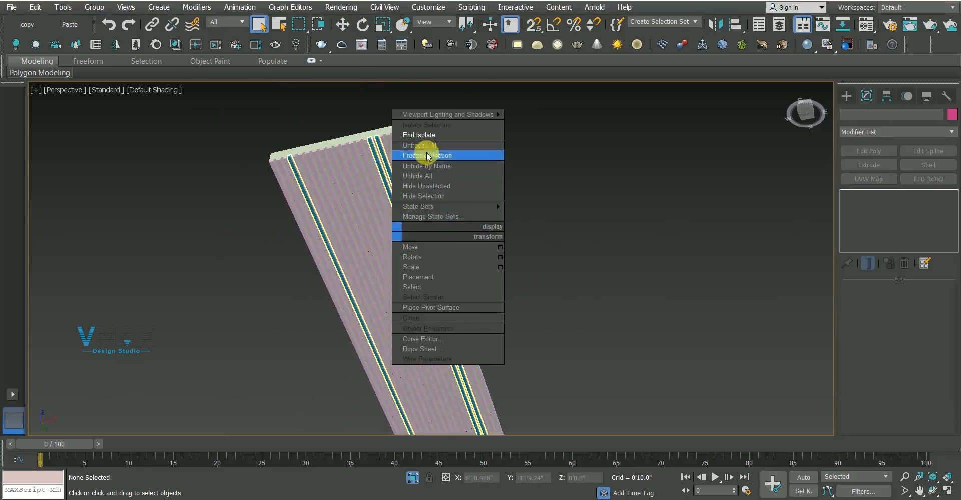
left_click(420, 135)
Hide the room's magenta floor to expose the ceiling from below
scroll(417, 155, "down", 4)
middle_click_drag(413, 175, 425, 230, "alt")
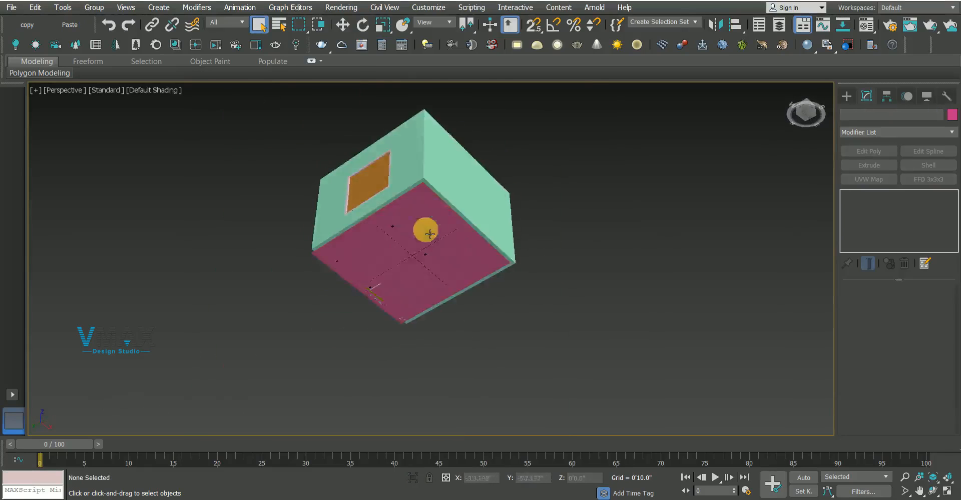
scroll(425, 230, "up", 4)
left_click(401, 255)
right_click(401, 254)
left_click(495, 261)
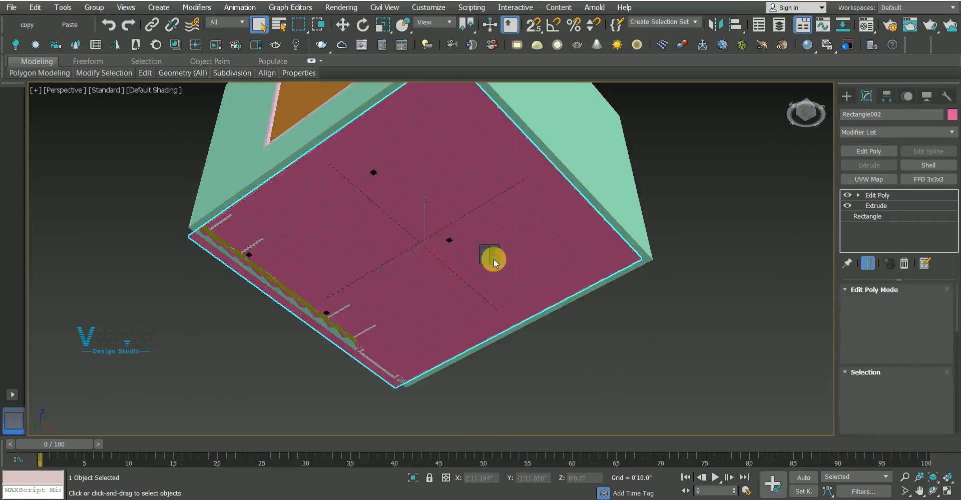
right_click(492, 252)
left_click(509, 208)
Unhide all objects, then select the slab at the base of the room and hide it to expose the slatted ceiling
scroll(424, 192, "up", 12)
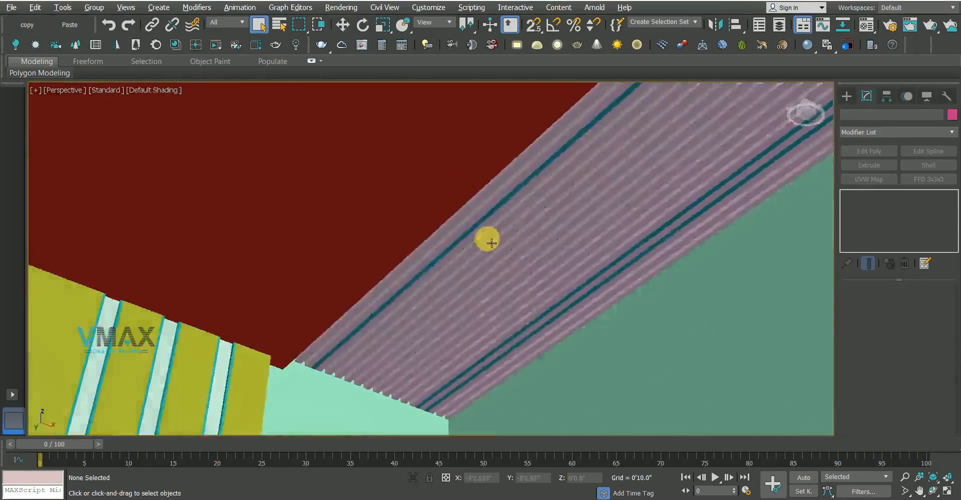
middle_click_drag(492, 243, 523, 219, "alt")
scroll(524, 234, "down", 3)
right_click(523, 219)
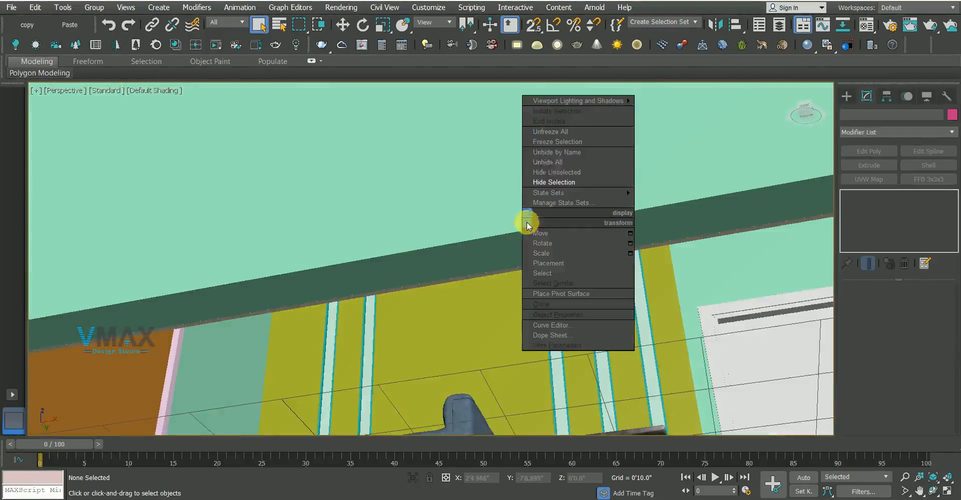
left_click(549, 161)
scroll(453, 195, "down", 5)
left_click(494, 318)
middle_click_drag(513, 314, 485, 335, "alt")
right_click(566, 323)
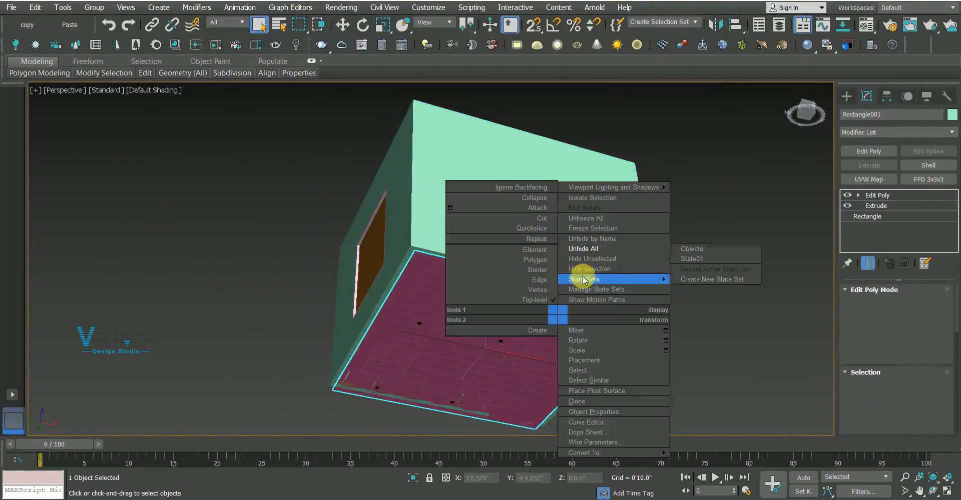
left_click(581, 269)
scroll(524, 282, "up", 5)
scroll(524, 282, "up", 3)
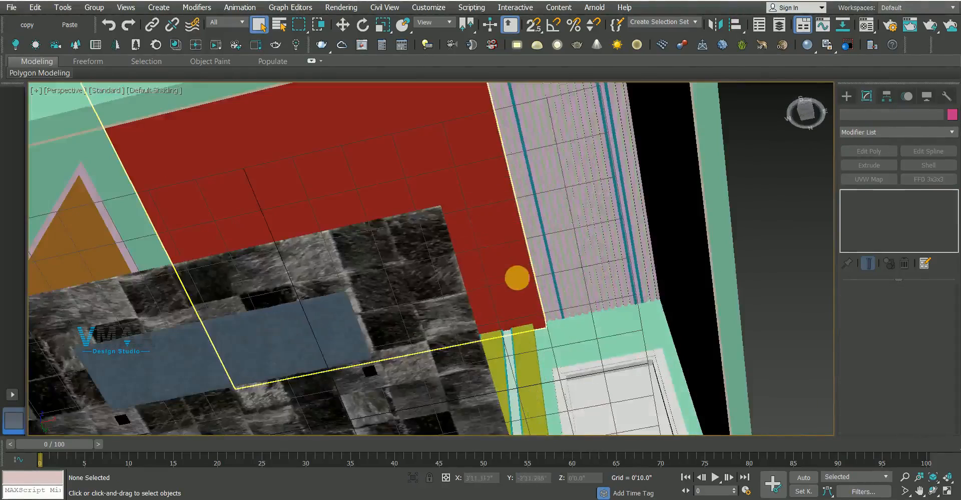
scroll(547, 220, "up", 4)
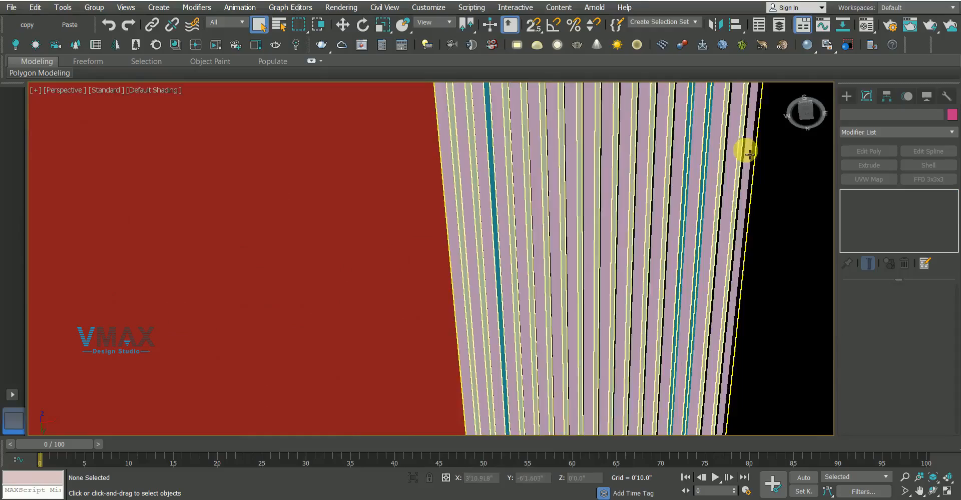
Select the red ceiling slab together with the olive wall panel below it and isolate both
middle_click_drag(540, 196, 419, 225, "alt")
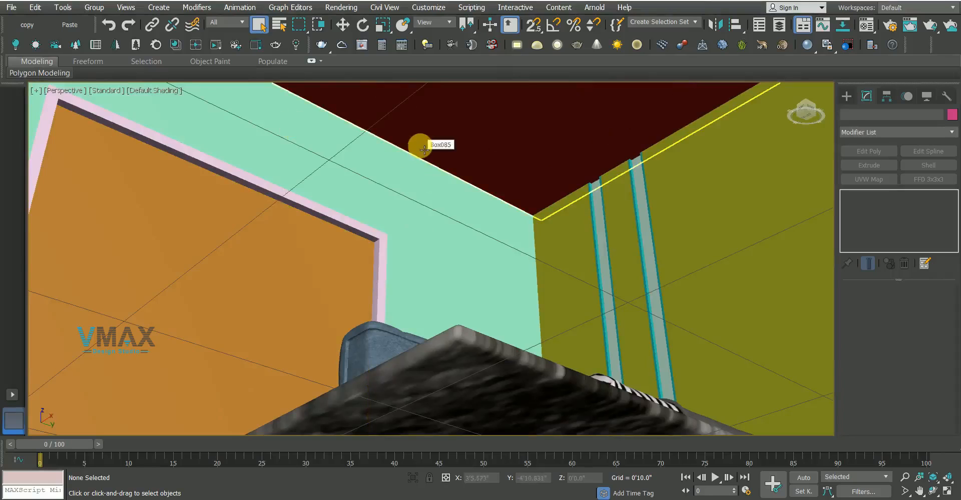
middle_click_drag(344, 274, 513, 257, "alt")
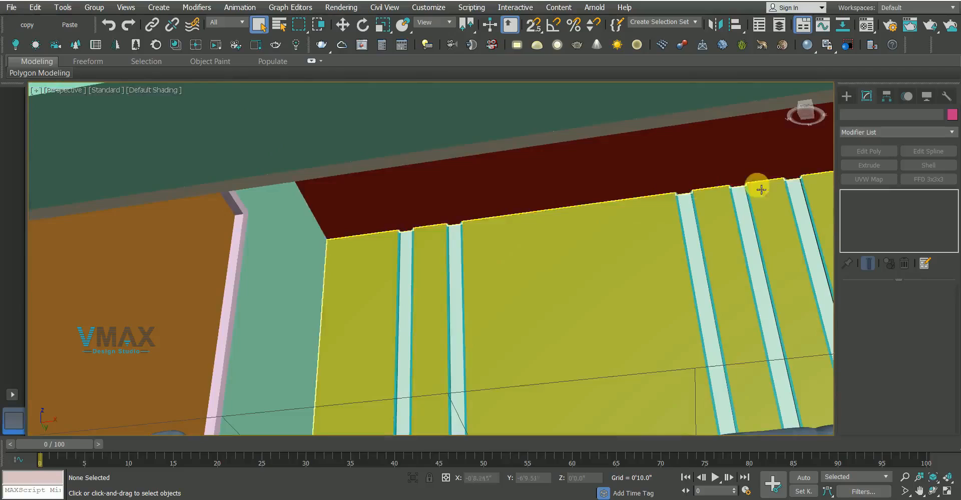
middle_click_drag(416, 222, 436, 215, "alt")
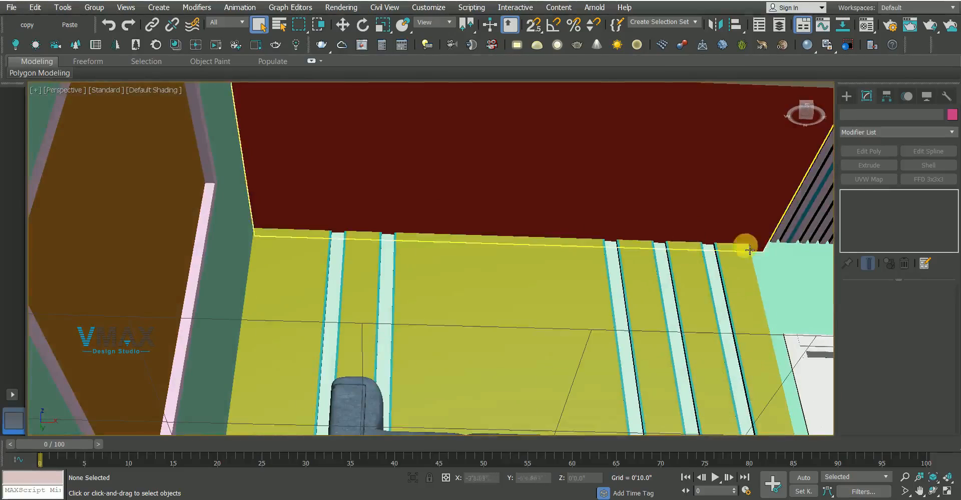
middle_click_drag(552, 248, 433, 212, "alt")
scroll(464, 217, "up", 2)
left_click(480, 150)
left_click(466, 216, "ctrl")
key("z")
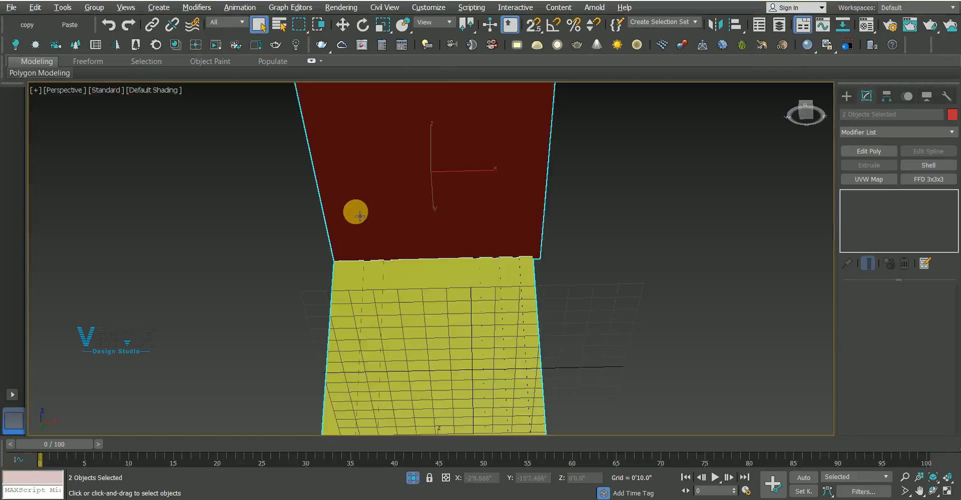
Add Edit Poly to the red slab and snap its vertices on the slatted side to the end of the wall panel in the Top view
key("t")
scroll(360, 216, "down", 5)
left_click(530, 148)
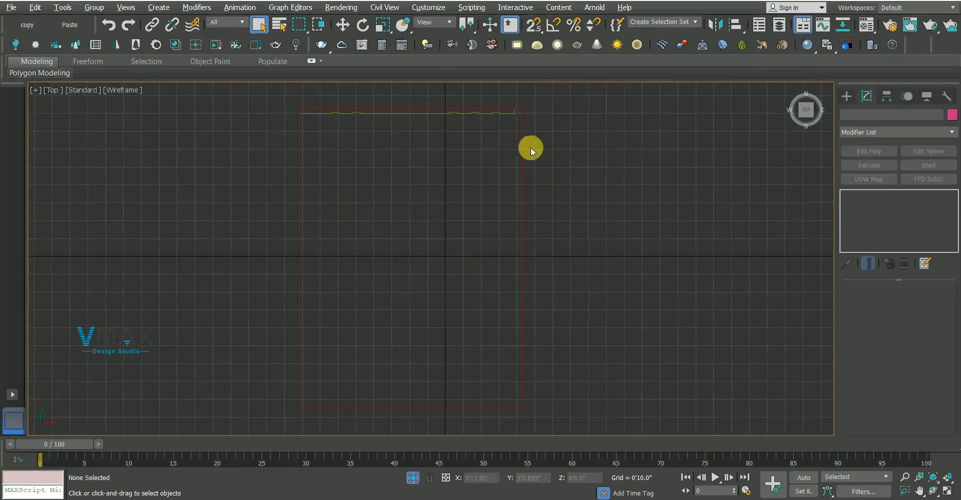
left_click(521, 146)
left_click(868, 151)
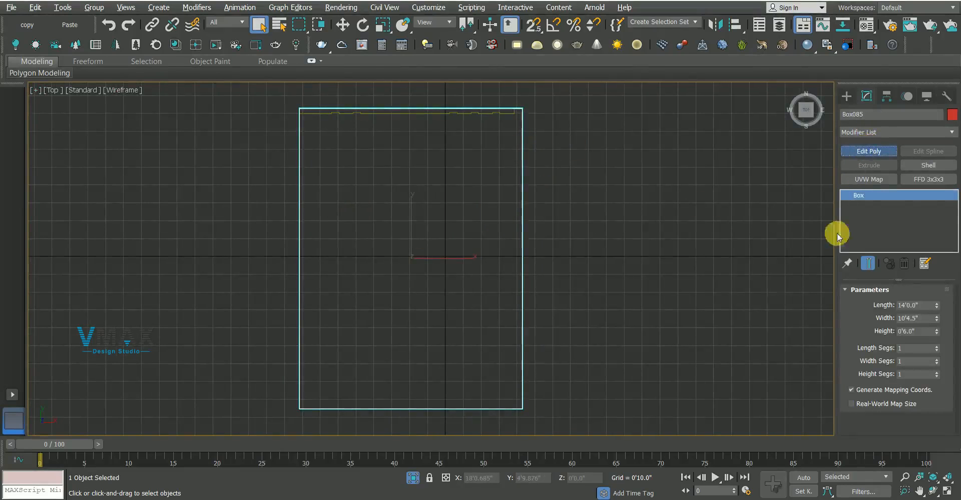
key("w")
key("s")
scroll(509, 90, "up", 5)
left_click_drag(570, 158, 531, 164)
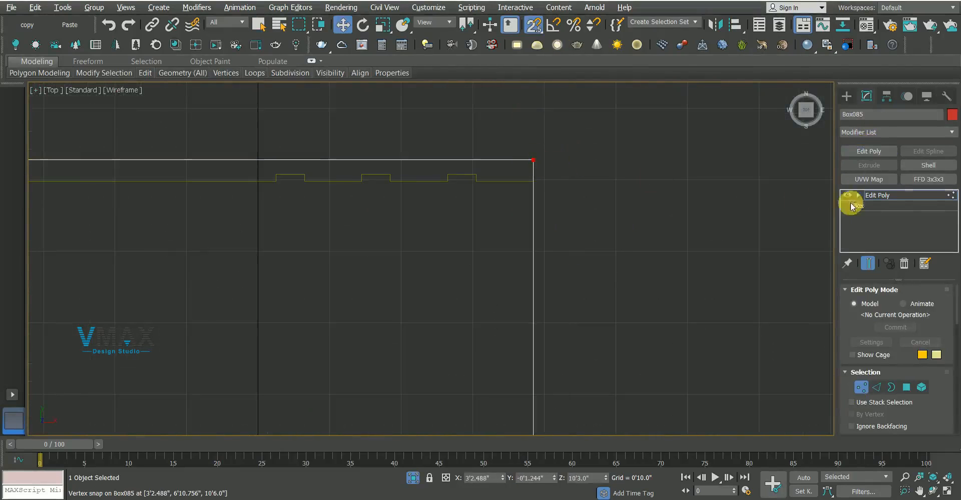
left_click(872, 195)
key("s")
key("q")
Return to the Perspective view and end isolation to show the rest of the room
middle_click_drag(657, 195, 692, 217, "alt")
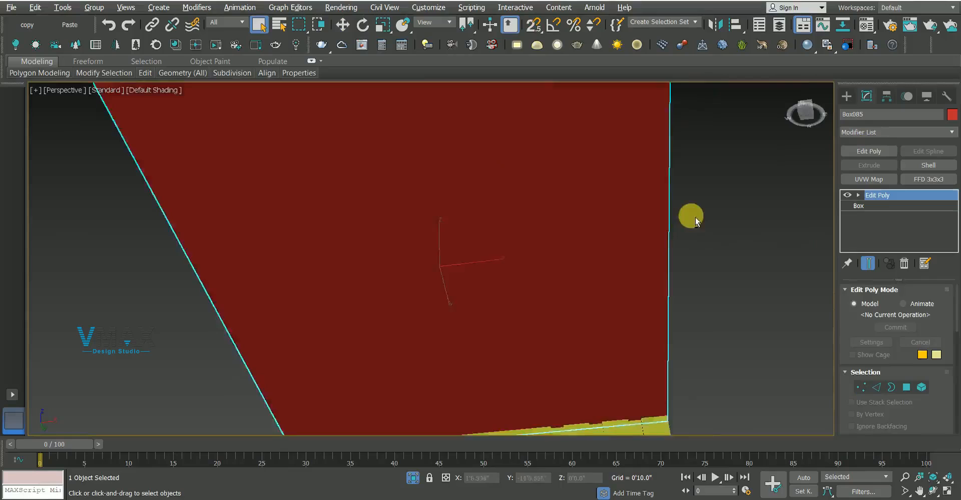
scroll(690, 215, "down", 5)
right_click(682, 208)
left_click(703, 101)
Isolate the slat group, its backing panel, the red slab and the room walls, and show them in the Top view
left_click(452, 136)
scroll(464, 140, "up", 4)
scroll(465, 140, "down", 2)
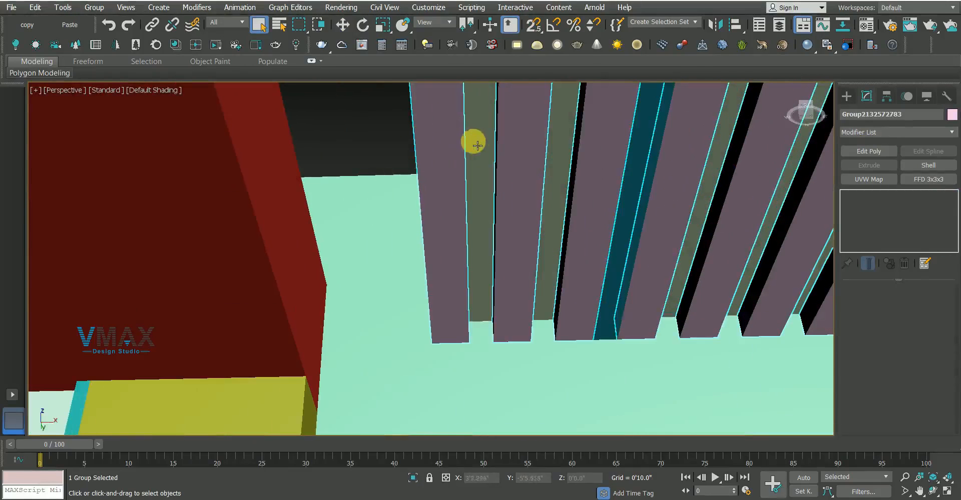
left_click(476, 141, "ctrl")
middle_click_drag(476, 142, 502, 201)
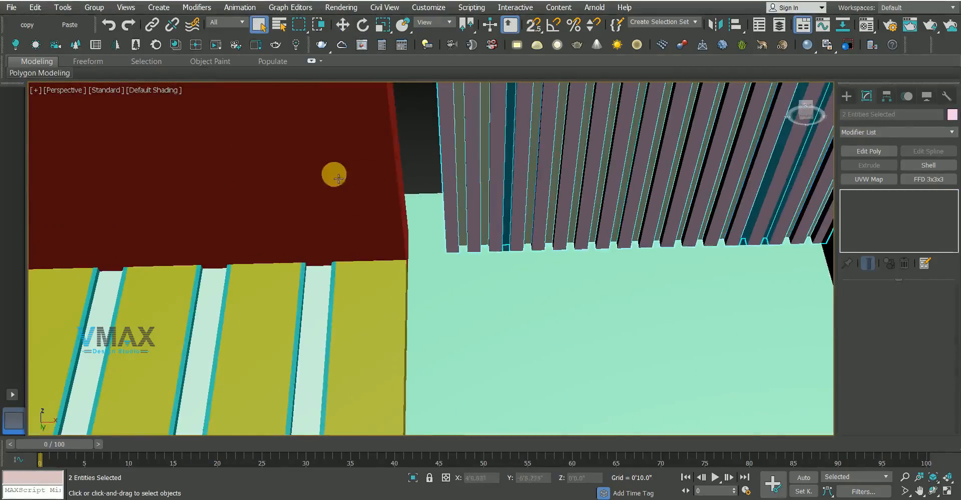
scroll(493, 237, "down", 3)
middle_click_drag(493, 245, 481, 241)
left_click(778, 243, "ctrl")
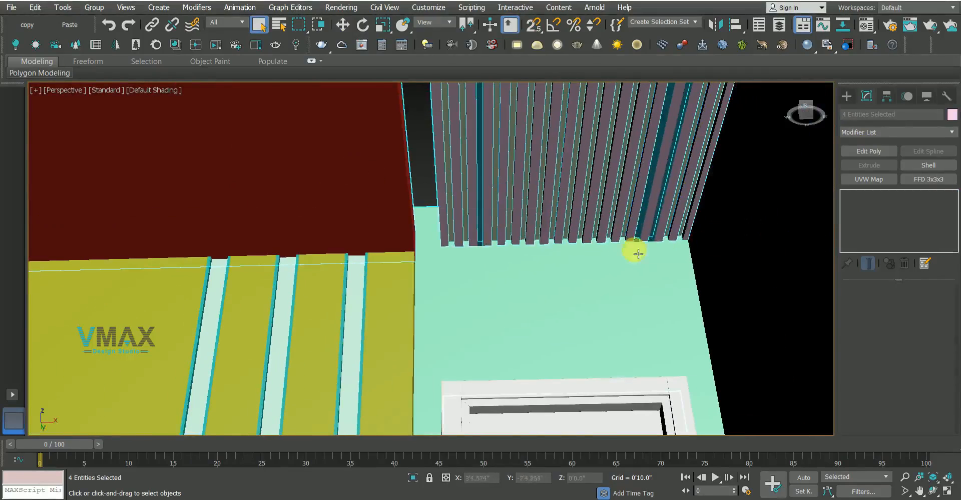
key("alt+q")
key("t")
scroll(480, 144, "up", 6)
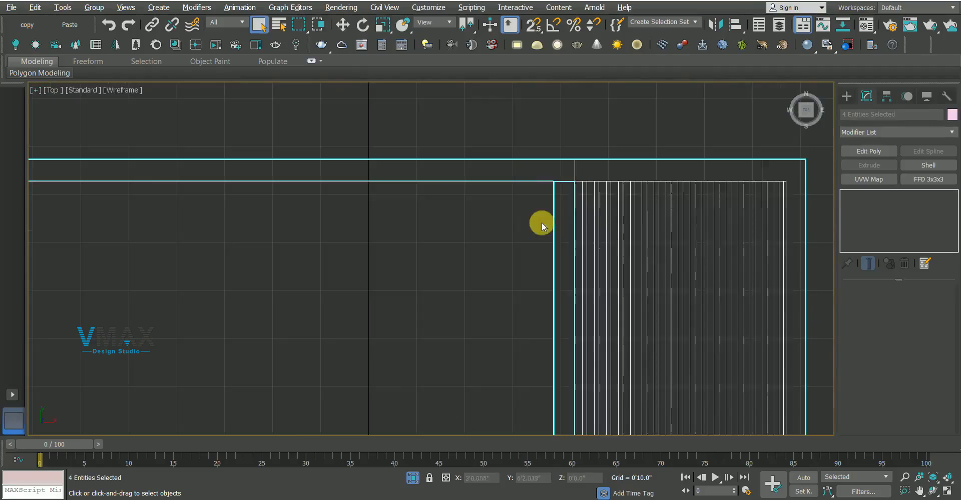
Select the slat group with its backing panel and snap both against the shortened edge of the red slab
left_click(554, 218)
left_click_drag(571, 208, 820, 208)
key("w")
key("s")
scroll(579, 169, "up", 4)
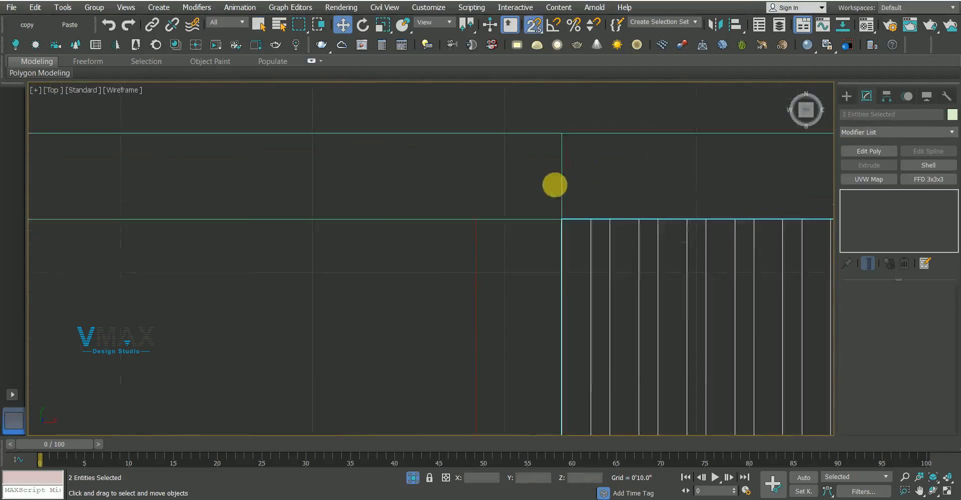
left_click_drag(582, 220, 497, 217)
left_click(399, 246)
Add Edit Poly to the slats' backing panel and snap its far-end vertices to the inner corner of the wall
scroll(401, 247, "down", 5)
scroll(506, 290, "up", 4)
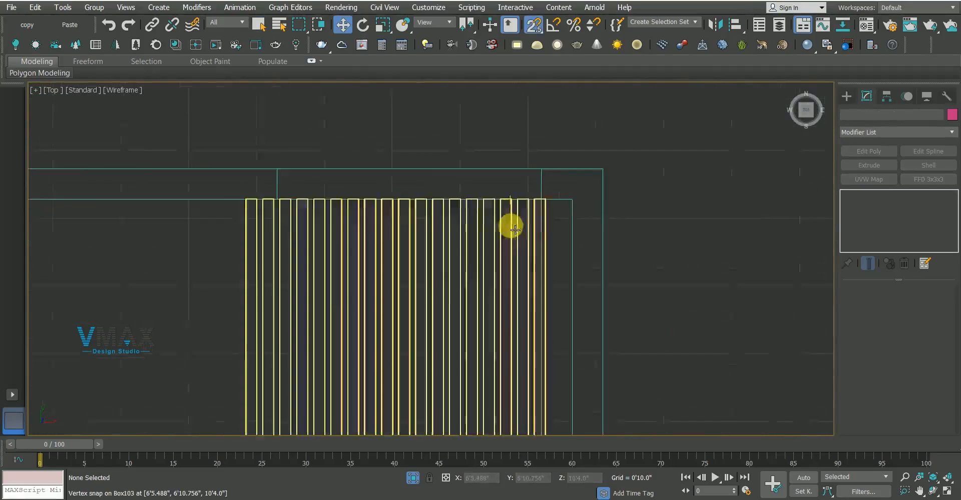
scroll(556, 220, "up", 2)
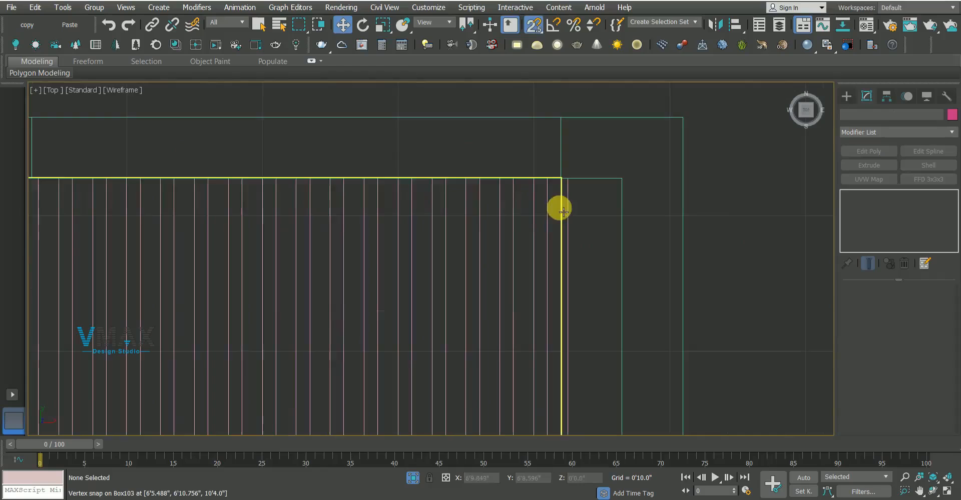
left_click(544, 207)
scroll(544, 208, "down", 5)
left_click(866, 151)
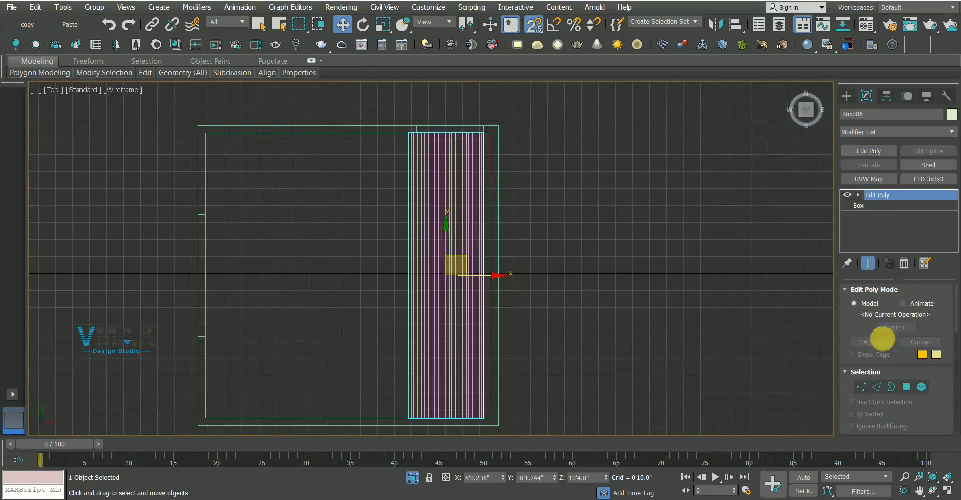
left_click(861, 385)
scroll(481, 121, "up", 4)
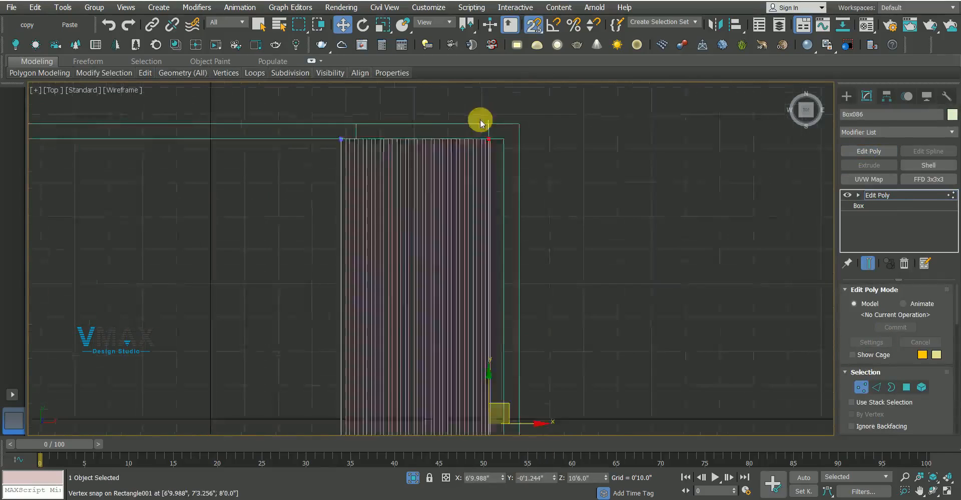
left_click(575, 197)
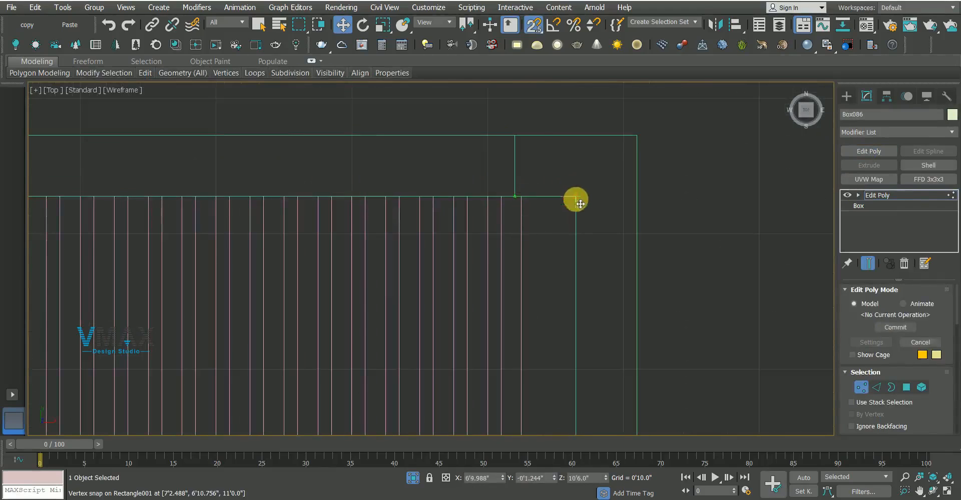
key("1")
key("q")
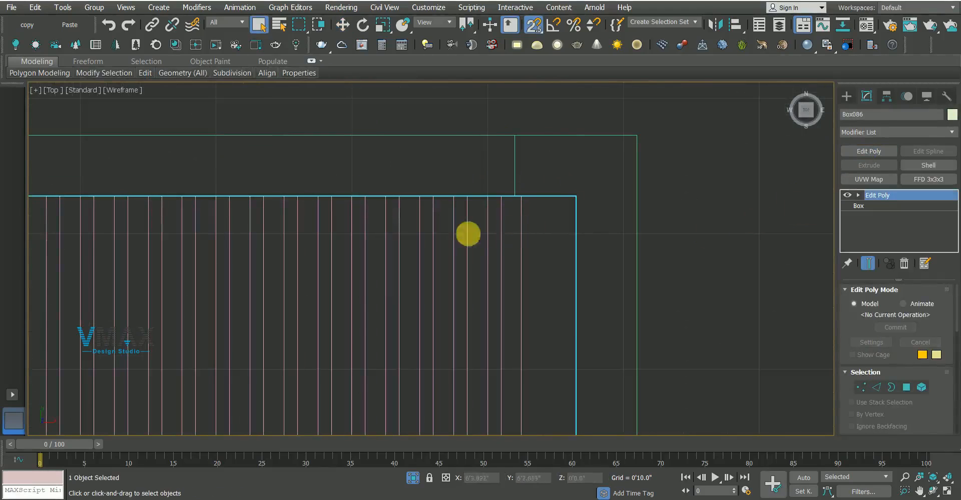
Open the slat group and clone its second-to-last slat at the existing spacing, adding two slats beyond the last one
left_click(520, 230)
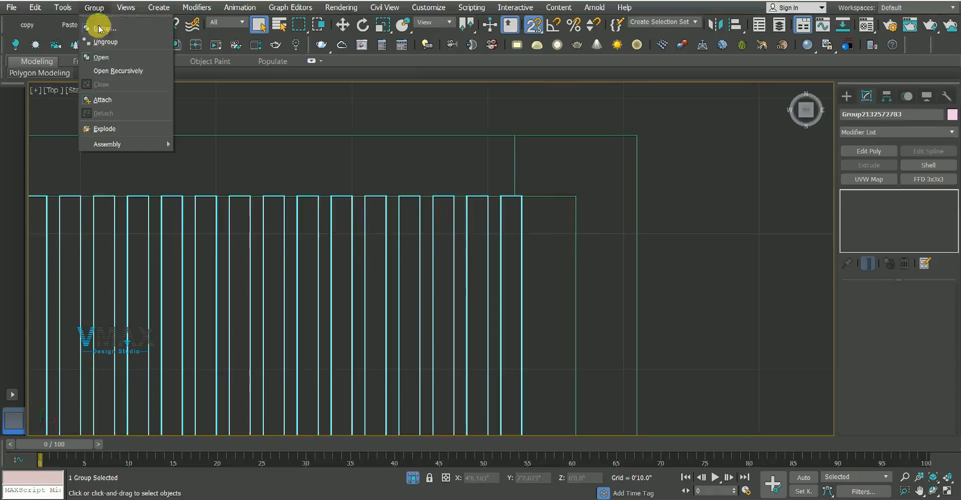
left_click(98, 48)
left_click(488, 220)
key("w")
scroll(504, 196, "up", 3)
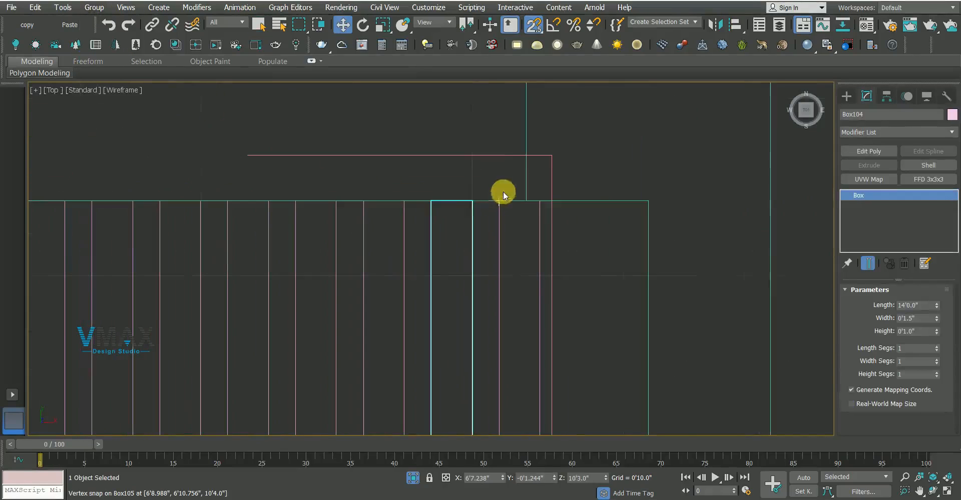
left_click_drag(477, 211, 540, 210, "shift")
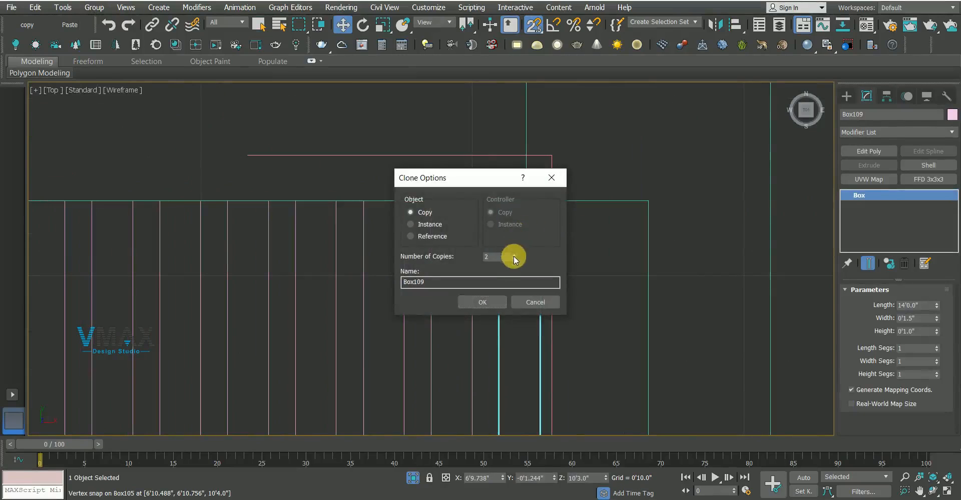
left_click(495, 301)
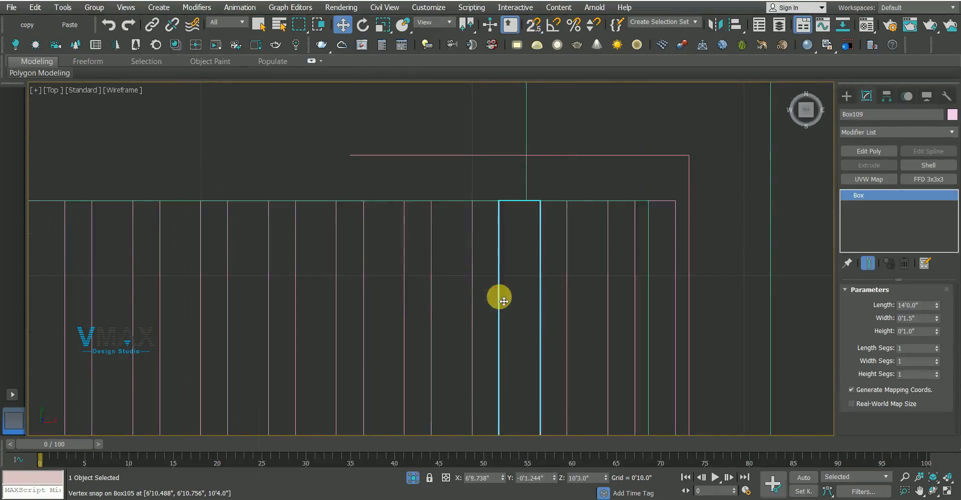
Delete the duplicate slat overlapping the original last slat and close the slat group
key("Delete")
left_click(502, 300)
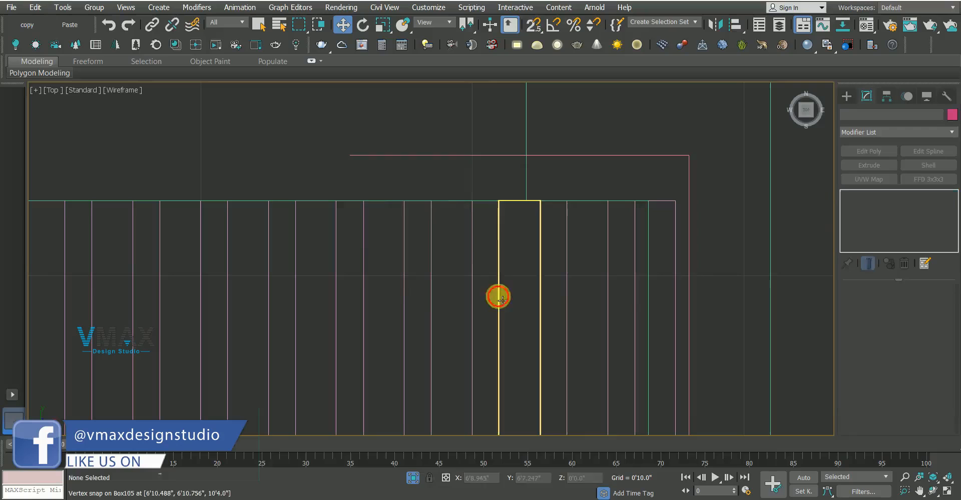
left_click(94, 7)
left_click(97, 84)
Examine the extended slatted ceiling section and its fit against the red slab and wall in the Perspective view
scroll(341, 235, "down", 5)
key("p")
scroll(341, 234, "up", 4)
middle_click_drag(341, 235, 344, 202, "alt")
key("q")
left_click(612, 258)
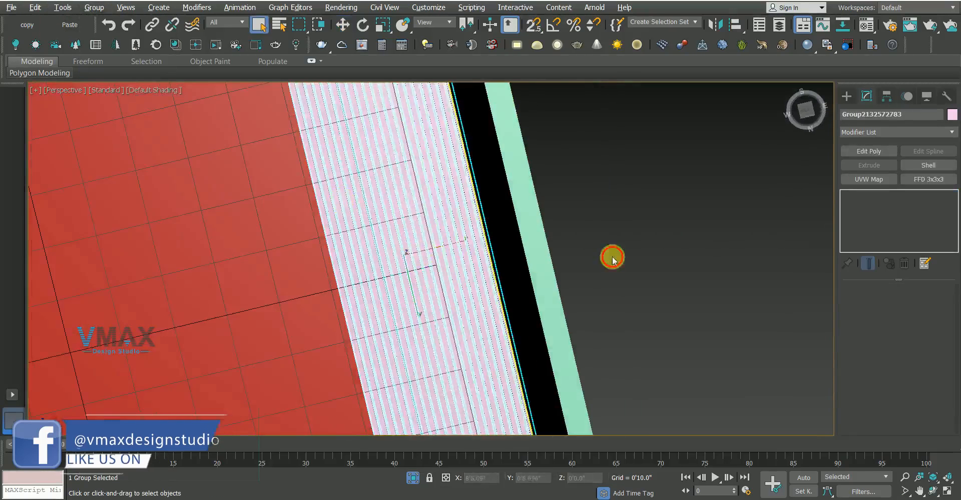
middle_click_drag(432, 241, 457, 243, "alt")
scroll(496, 212, "up", 5)
middle_click_drag(495, 213, 508, 232, "alt")
scroll(501, 224, "down", 3)
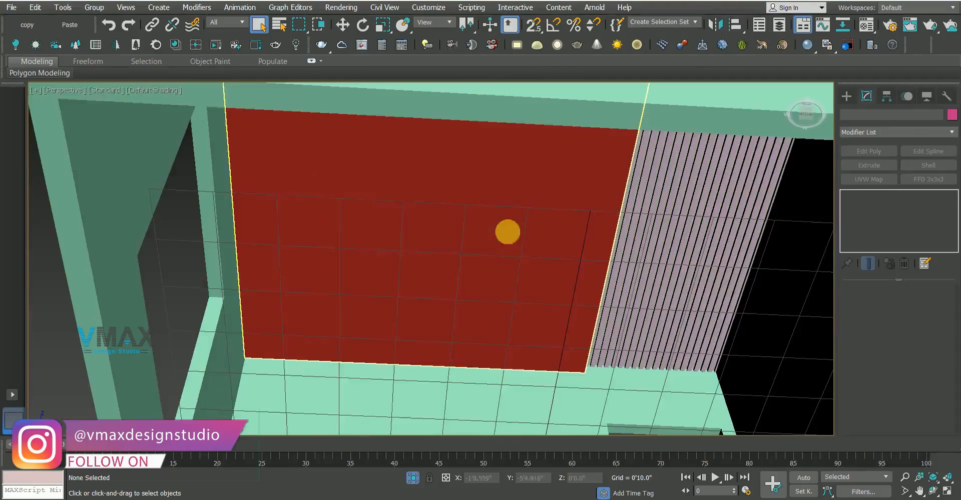
Select the red ceiling slab, end isolation, add the olive wall panel to the selection and isolate the two objects
left_click(431, 233)
scroll(407, 215, "down", 3)
middle_click_drag(408, 215, 360, 220, "alt")
right_click(351, 213)
left_click(376, 106)
scroll(429, 241, "up", 2)
middle_click_drag(429, 241, 642, 223)
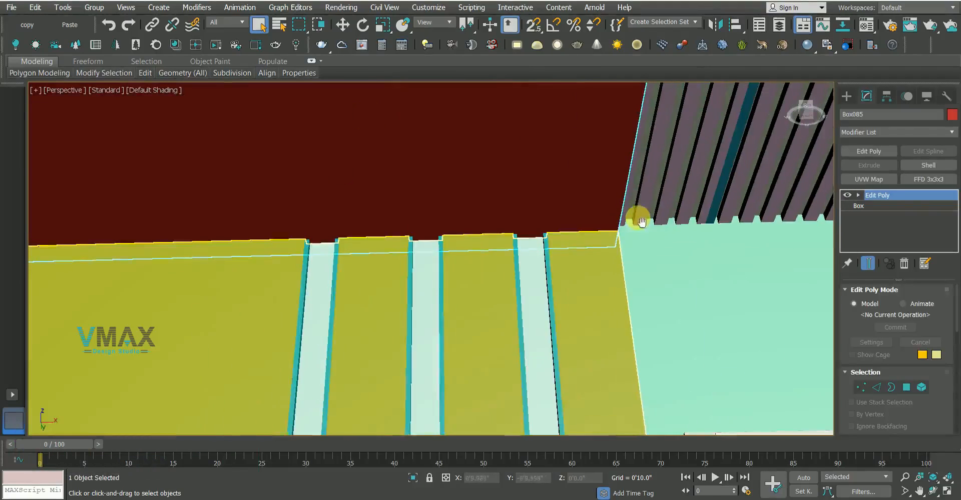
left_click(276, 298, "ctrl")
scroll(281, 297, "down", 4)
key("alt+q")
middle_click_drag(415, 246, 405, 308, "alt")
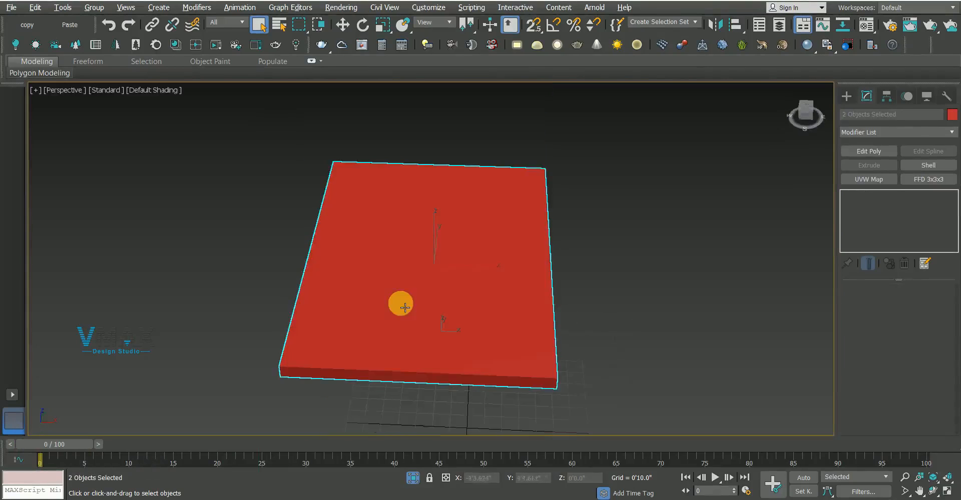
In the Top view, move the red slab's vertices along the wall panel 9 inches away from it on the Y axis
key("t")
left_click(645, 292)
left_click(542, 260)
left_click(859, 391)
middle_click_drag(446, 249, 452, 355)
left_click_drag(271, 166, 649, 235)
key("w")
right_click(344, 30)
left_click(283, 248)
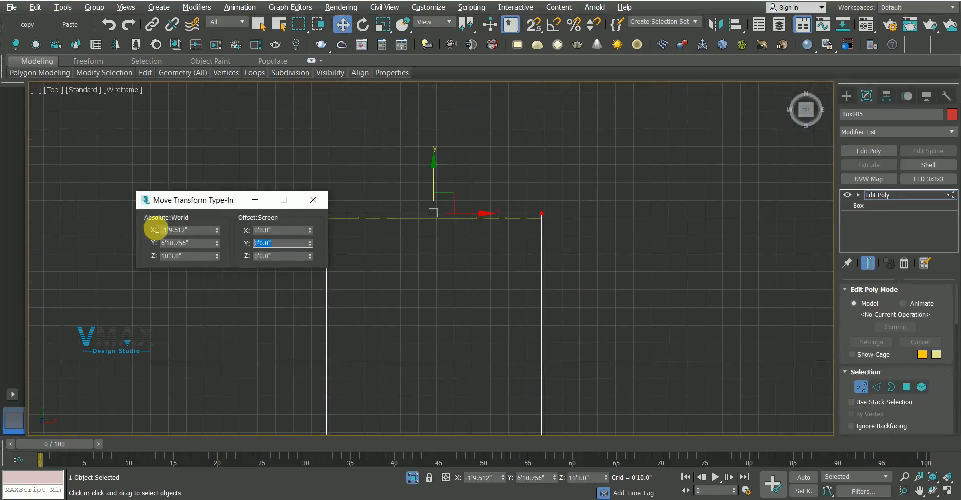
key("Return")
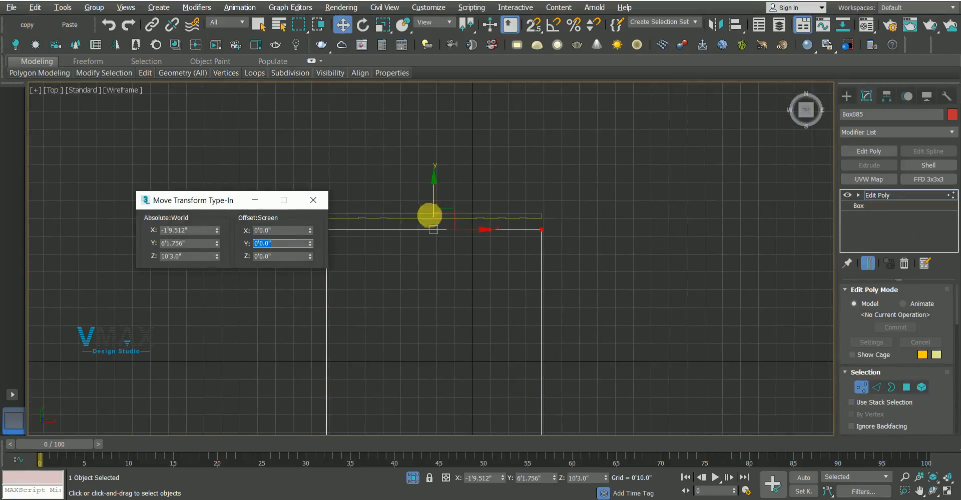
Select the red slab's vertices on the side opposite the slats and move them 6 inches inward on the X axis
scroll(409, 214, "up", 3)
middle_click_drag(445, 219, 614, 223)
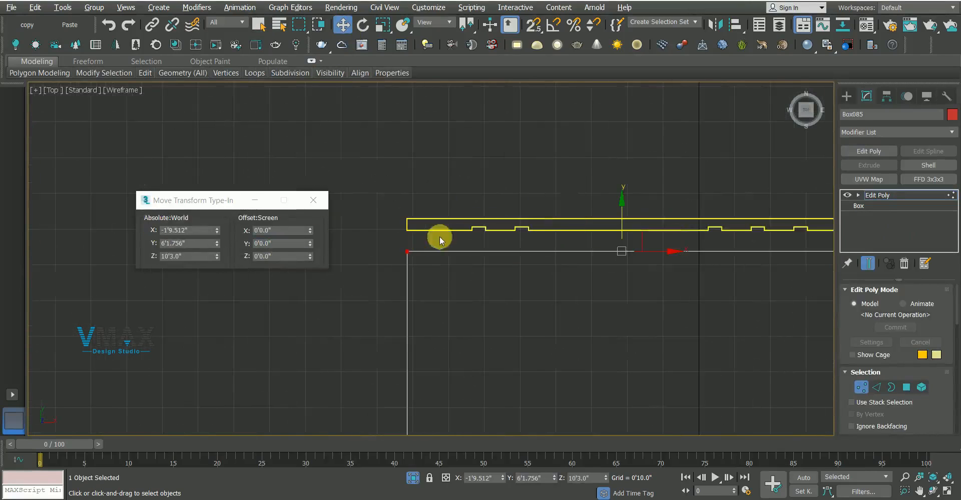
scroll(337, 217, "down", 5)
middle_click_drag(392, 281, 466, 269)
left_click_drag(456, 383, 456, 436)
left_click(284, 232)
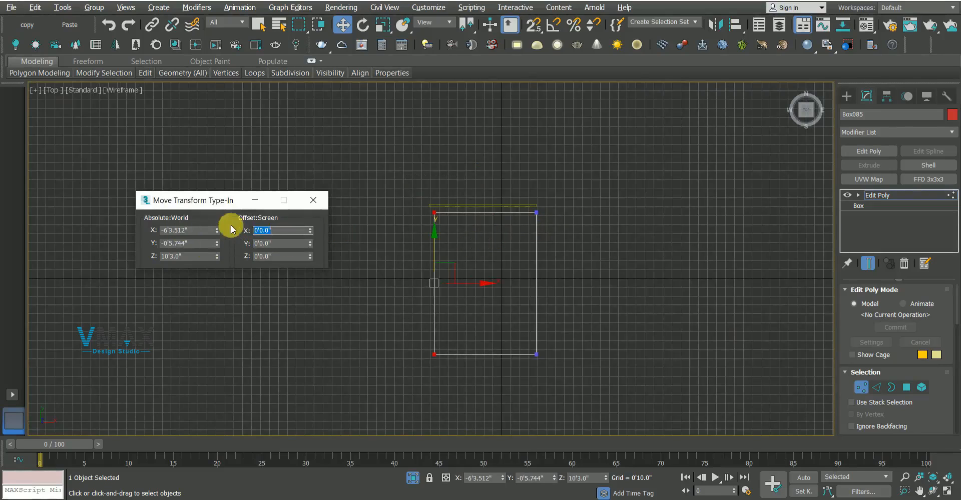
Move the red slab's vertices facing the wall panel 2 inches back toward it on the Y axis and leave vertex editing
left_click_drag(390, 167, 600, 231)
left_click(286, 249)
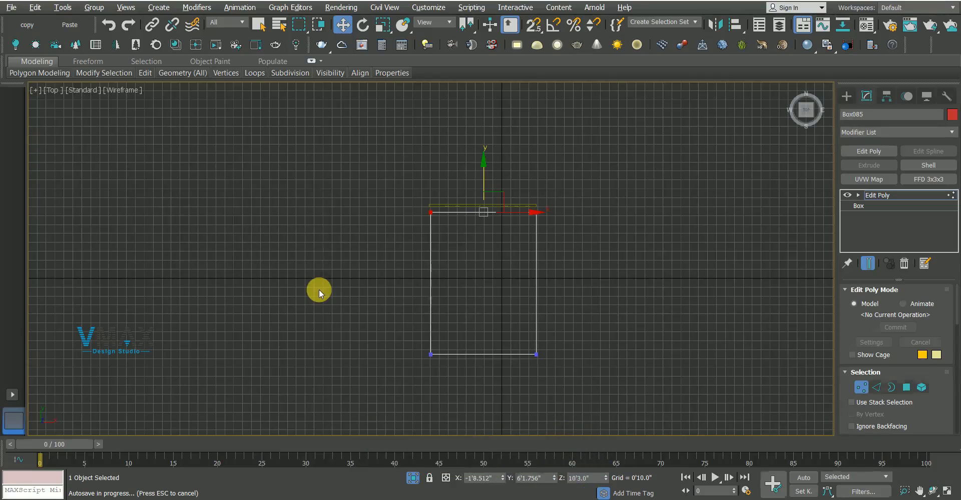
scroll(411, 211, "up", 5)
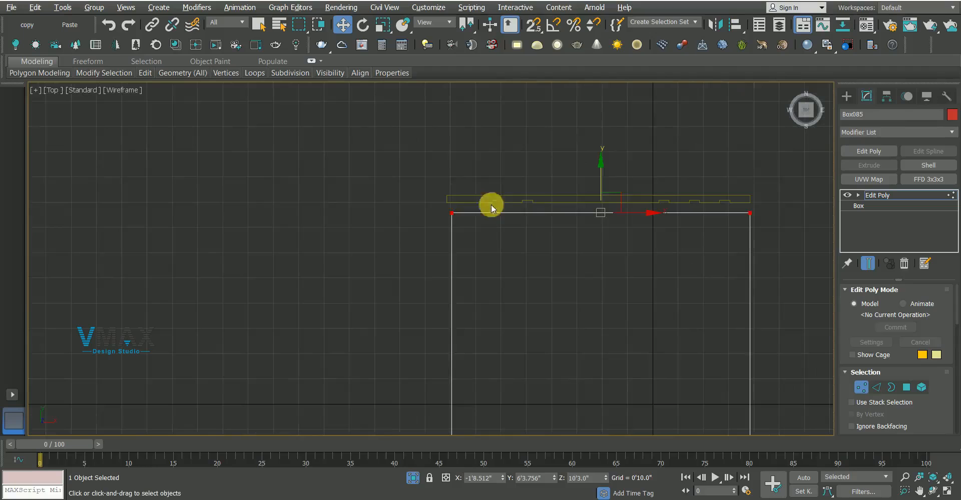
left_click(847, 96)
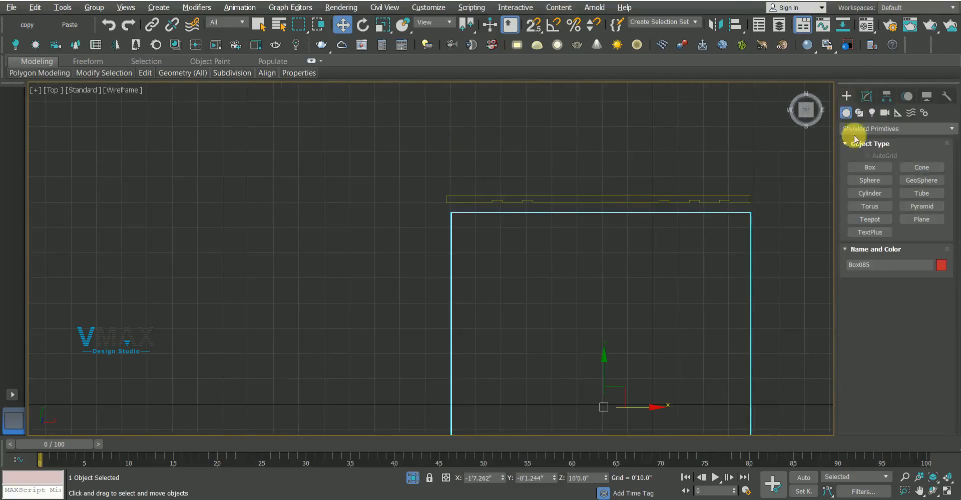
Check the gap between the wall panel and the red slab with a temporary snapped rectangle, and delete the rectangle
left_click(859, 112)
left_click(923, 177)
key("s")
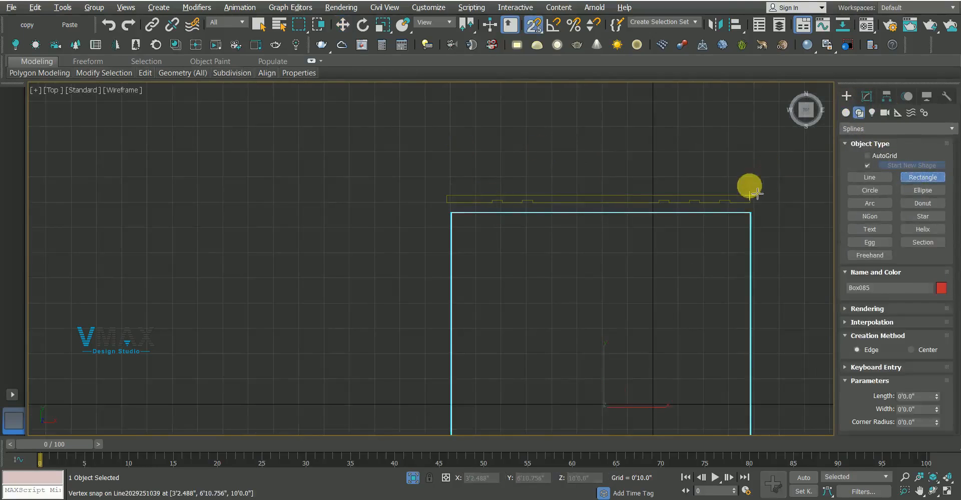
left_click_drag(751, 195, 753, 215)
key("Delete")
scroll(317, 268, "down", 6)
key("w")
key("s")
End the isolation, display the room shaded in the Perspective view and dismiss the move transform dialog
right_click(515, 244)
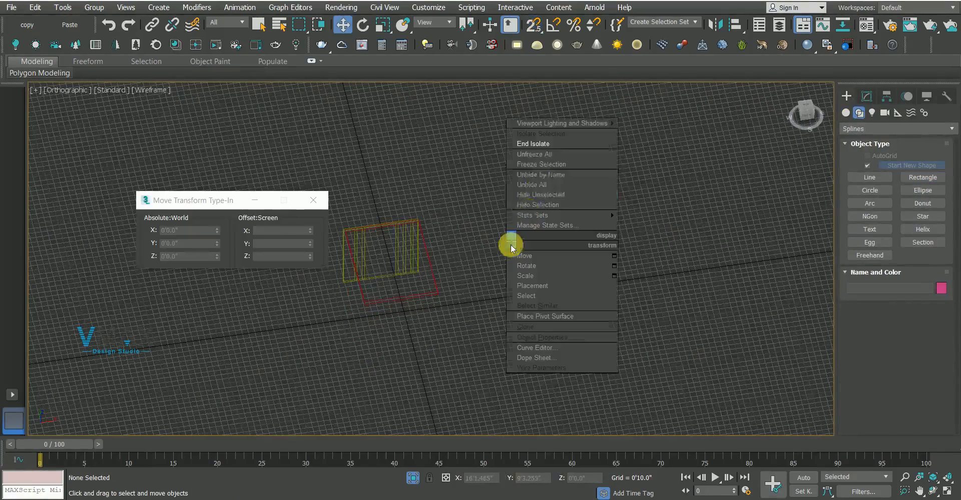
left_click(532, 150)
key("p")
key("F3")
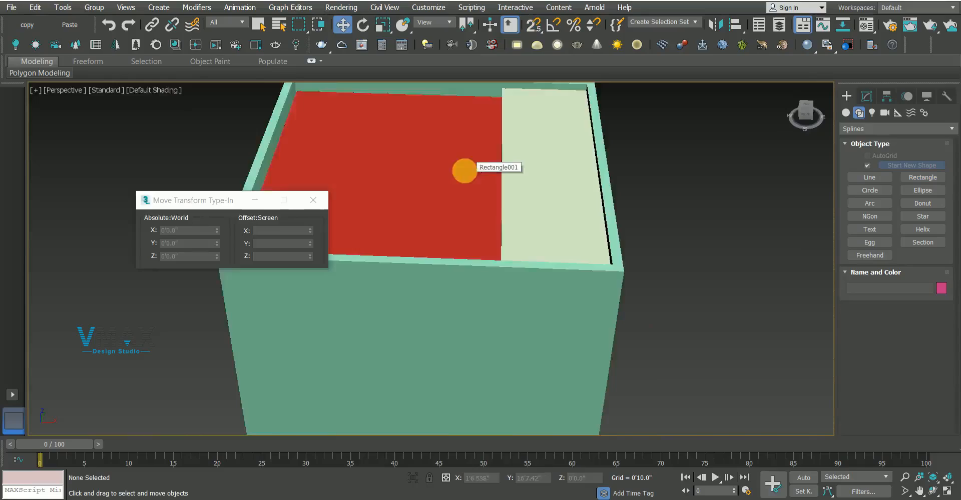
key("F3")
left_click(314, 200)
key("F3")
Select the olive wall panel together with its teal and white groove pieces and isolate them
mouse_move(382, 260)
middle_mouse_down("alt")
mouse_move(393, 203)
mouse_move(370, 216)
mouse_move(554, 260)
middle_mouse_up("alt")
scroll(370, 216, "up", 3)
scroll(513, 214, "up", 3)
mouse_move(514, 214)
middle_mouse_down("alt")
mouse_move(485, 212)
mouse_move(507, 224)
middle_mouse_up("alt")
scroll(506, 224, "up", 3)
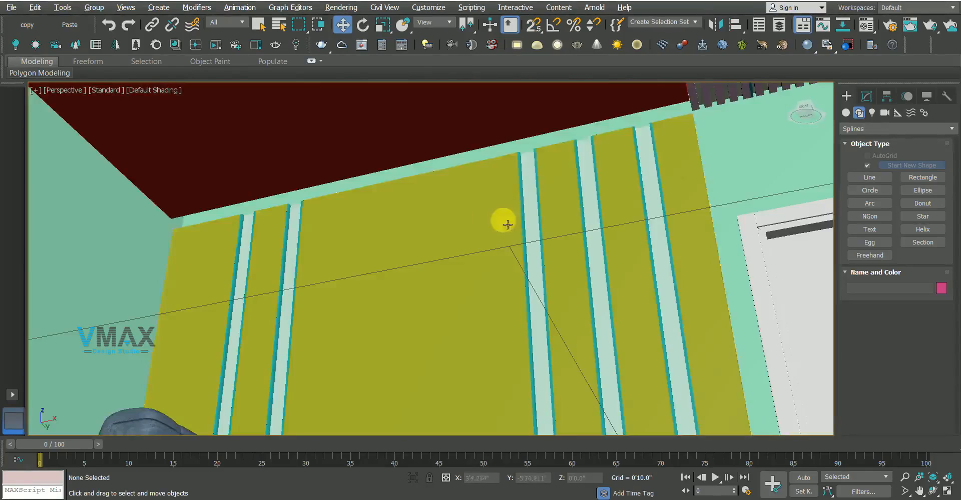
middle_click_drag(395, 210, 433, 225)
scroll(428, 176, "down", 2)
scroll(418, 175, "up", 2)
left_click(471, 254)
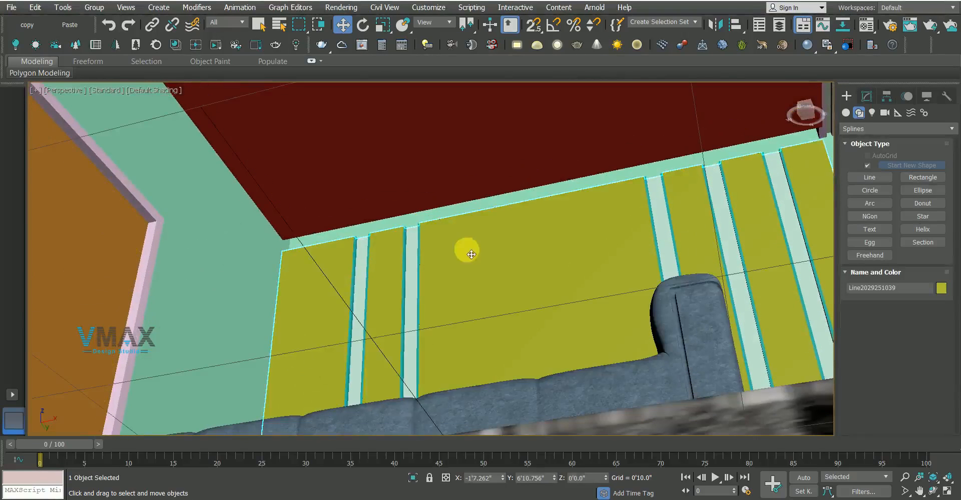
scroll(451, 248, "up", 5)
left_click(390, 213, "ctrl")
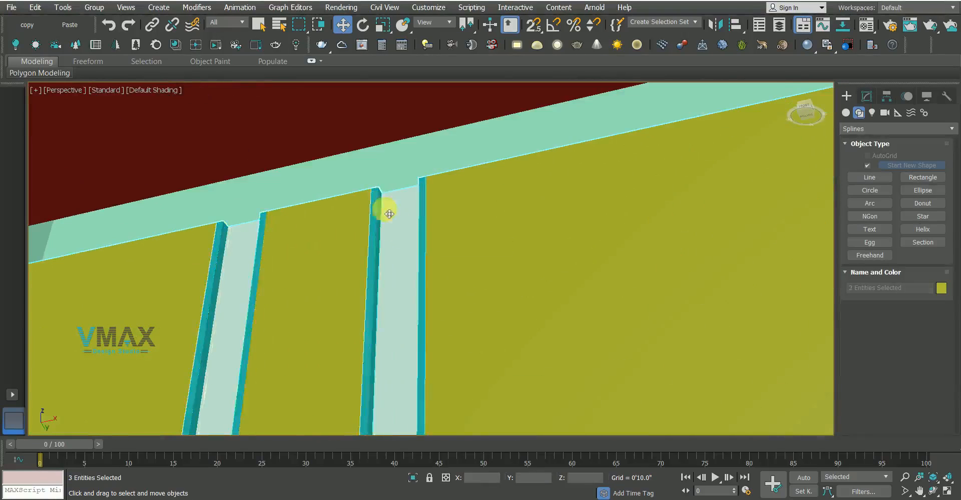
scroll(390, 214, "down", 3)
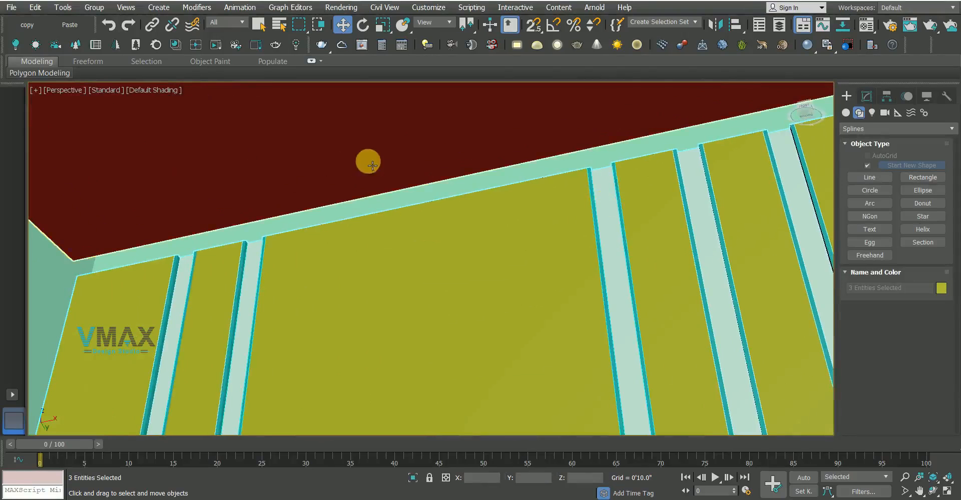
key("alt+q")
Add an Edit Poly modifier to the three isolated objects and select all their top vertices in the Front view
key("f")
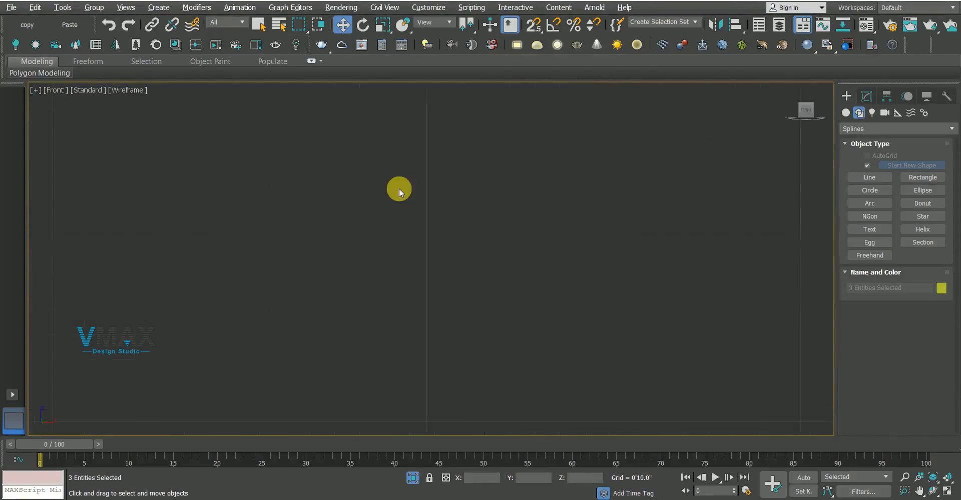
key("z")
key("q")
key("q")
middle_click_drag(404, 192, 424, 304)
left_click(867, 96)
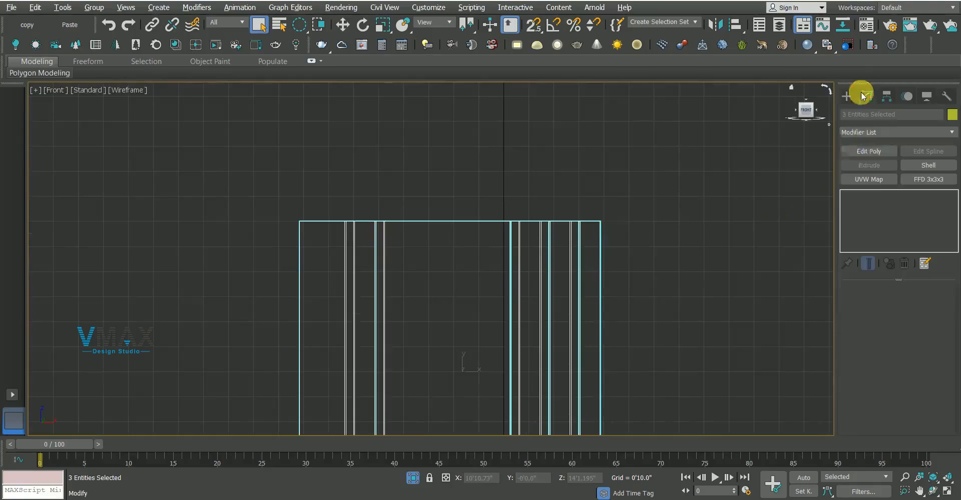
left_click(868, 151)
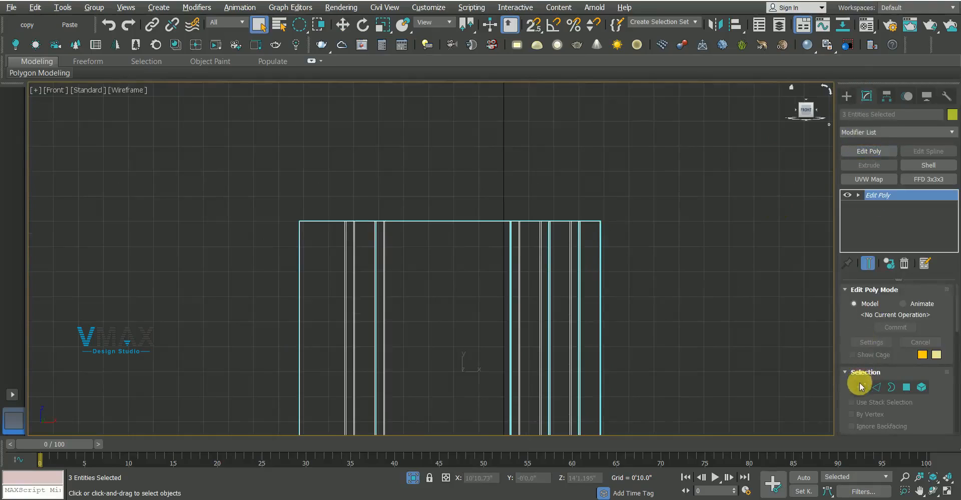
left_click(861, 387)
left_click_drag(219, 172, 734, 239)
left_click_drag(305, 26, 300, 46)
left_click_drag(198, 124, 830, 304)
Raise the wall panel's top vertices by 1 foot on the Y axis and leave vertex editing
key("w")
right_click(343, 26)
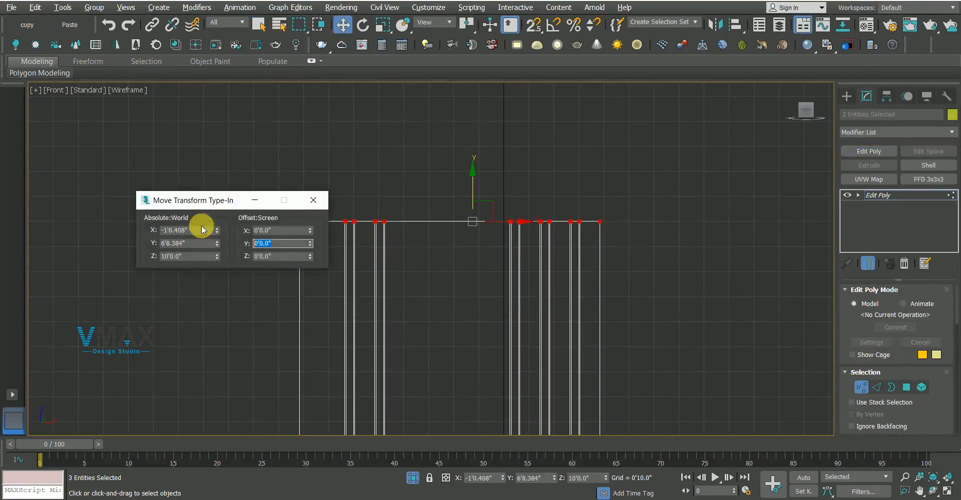
type("1'")
key("Return")
left_click(313, 200)
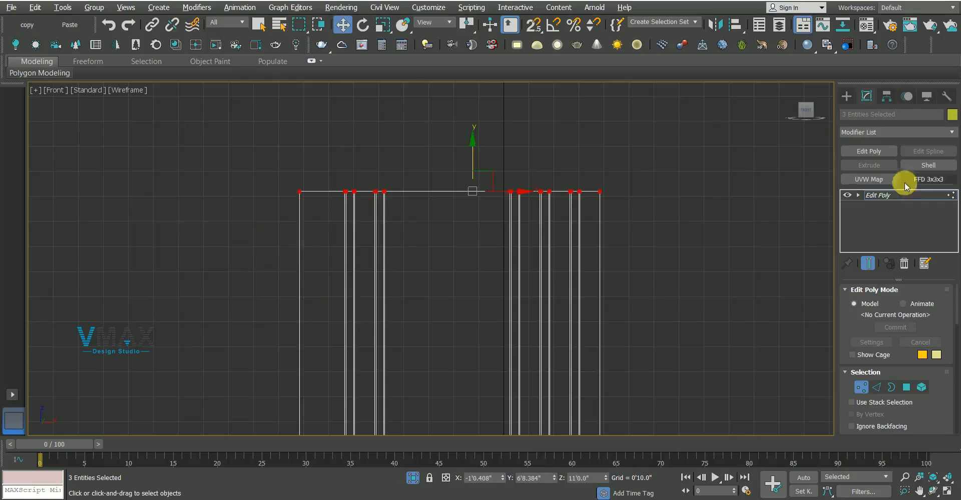
left_click(885, 196)
key("q")
End the isolation in the Perspective view and check the raised wall panel from above
key("p")
mouse_move(361, 209)
middle_mouse_down("alt")
mouse_move(335, 197)
mouse_move(345, 199)
middle_mouse_up("alt")
right_click(469, 257)
left_click(495, 149)
middle_click_drag(403, 190, 407, 273, "alt")
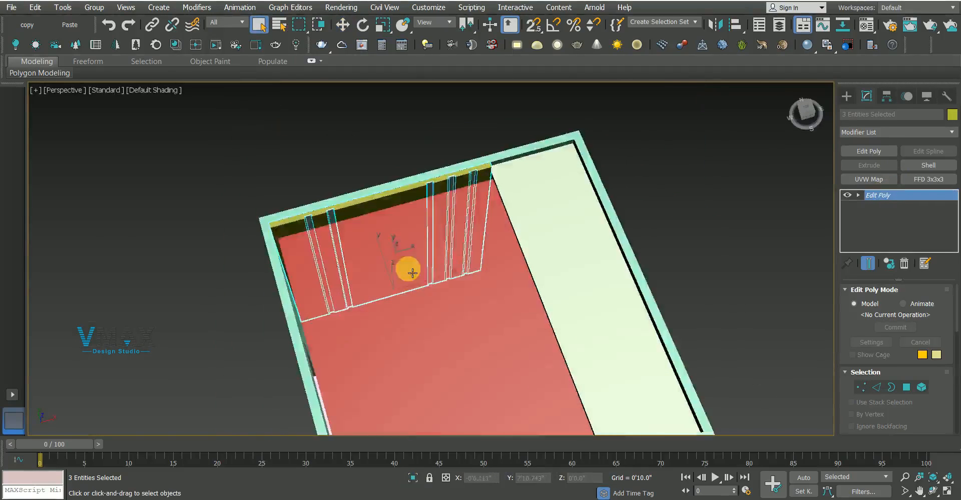
scroll(500, 260, "down", 3)
Select the room's outer walls in the Top view and isolate them
left_click(641, 244)
key("t")
scroll(403, 225, "down", 3)
left_click(484, 147)
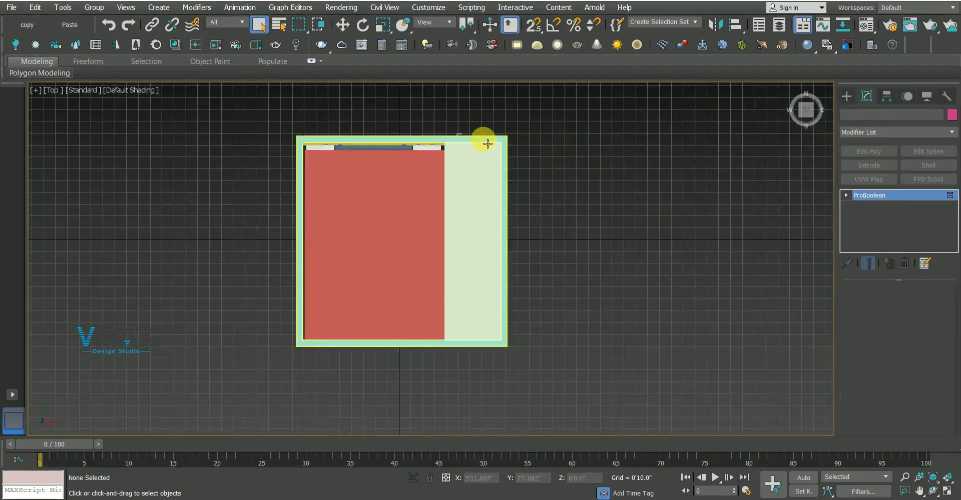
key("alt+q")
left_click(659, 216)
Draw a 14'9" by 14'9" rectangle snapped to the outer corners of the walls
left_click(847, 96)
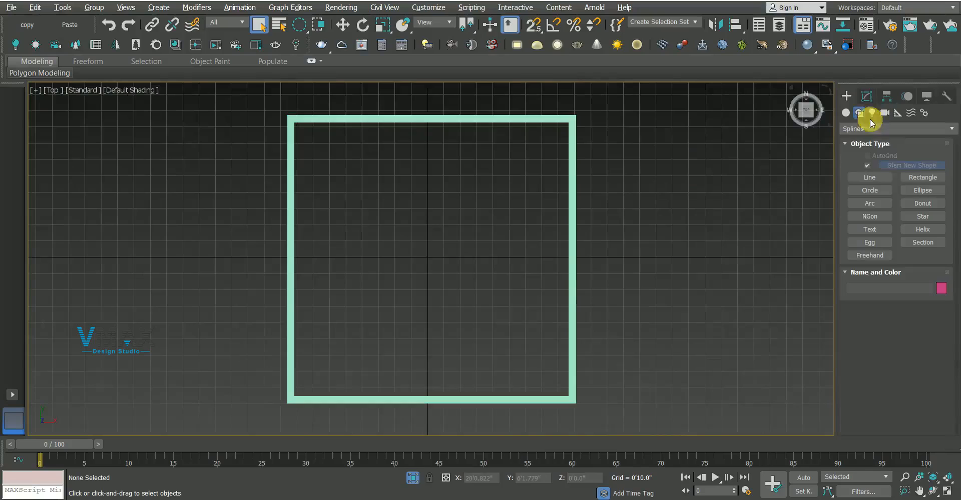
left_click(919, 178)
key("s")
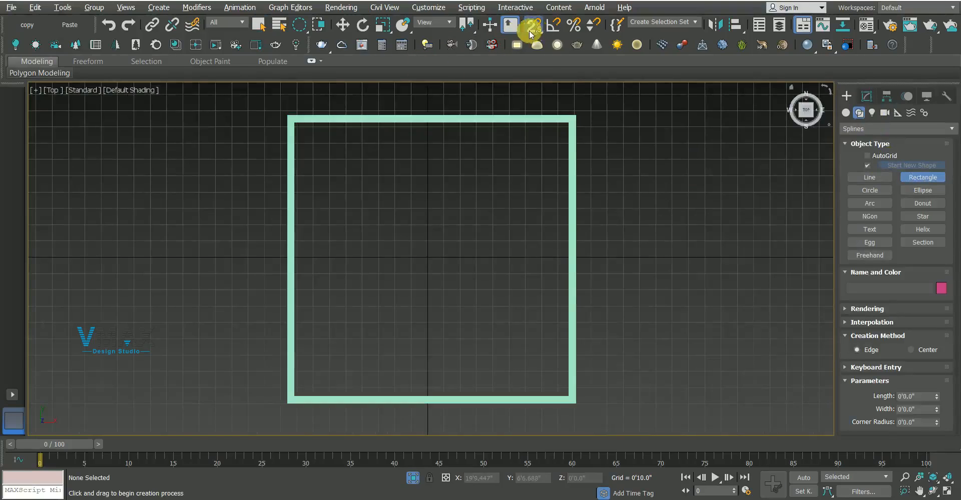
left_click(534, 81)
left_click_drag(276, 112, 585, 414)
Extrude the roof rectangle by 4 inches
left_click(867, 95)
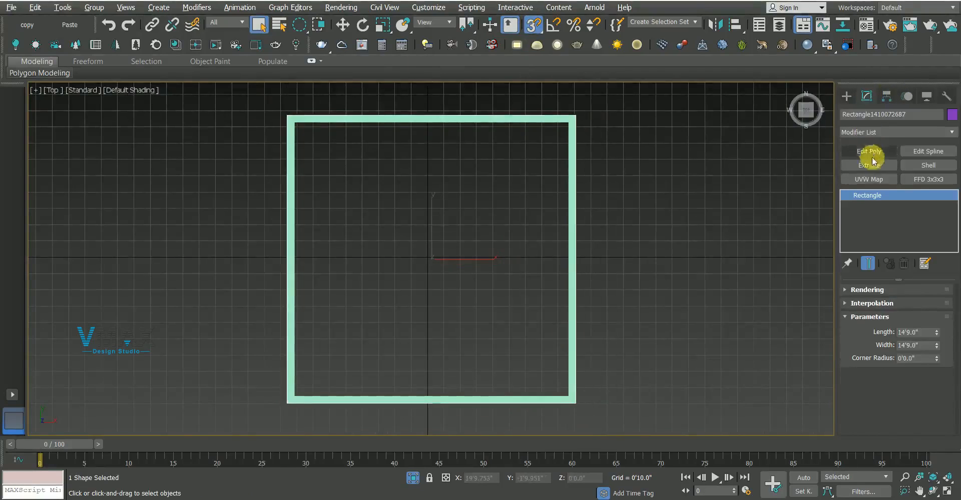
left_click(869, 165)
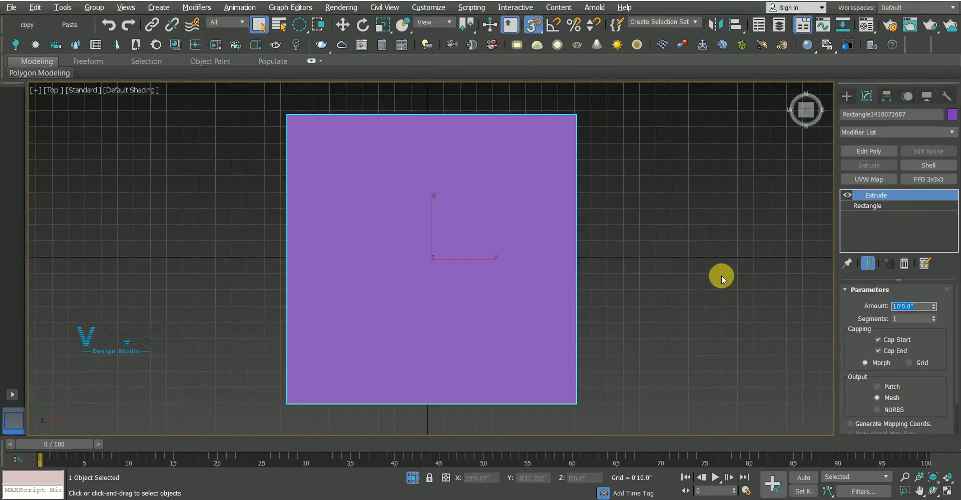
key("Return")
In the Front view, move the extruded roof slab down with vertex snapping so its top is flush with the wall tops
key("f")
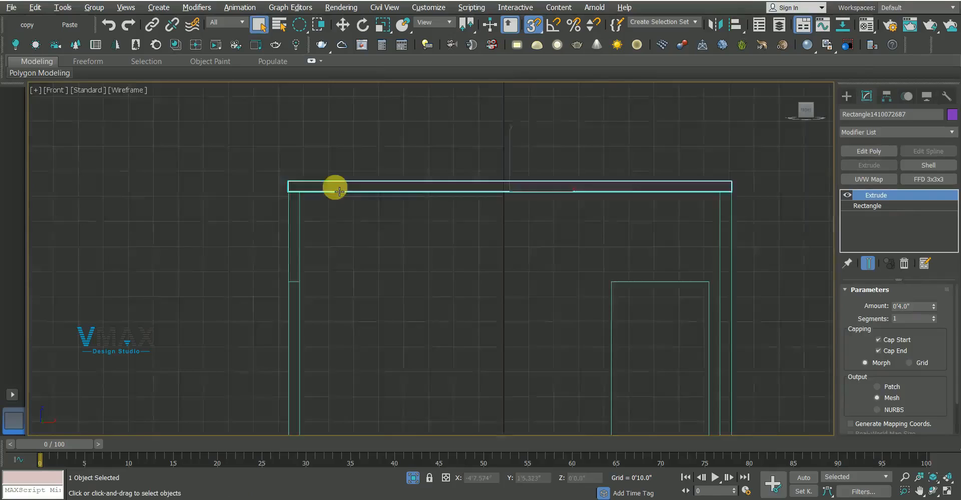
key("z")
key("w")
middle_click_drag(217, 167, 462, 131)
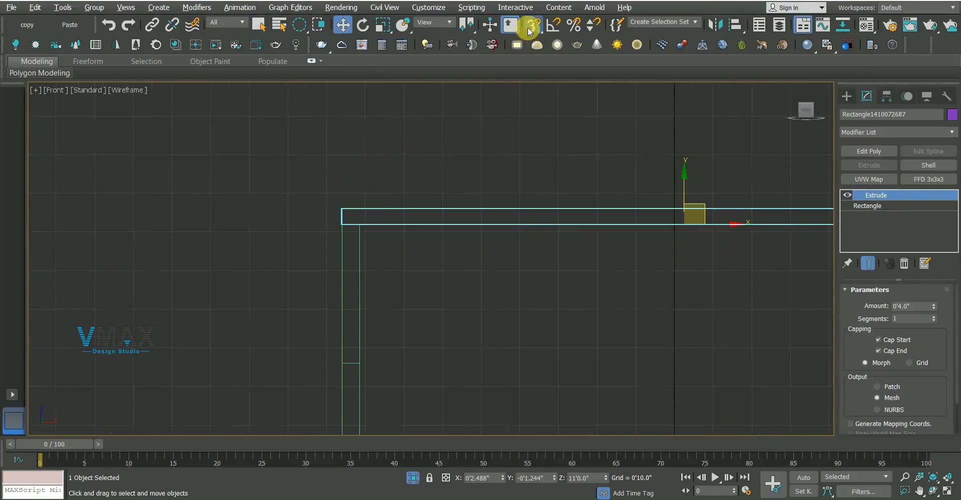
left_click_drag(531, 31, 534, 63)
left_click_drag(342, 209, 340, 243)
End the isolation and show the whole room shaded in the Perspective view
right_click(340, 243)
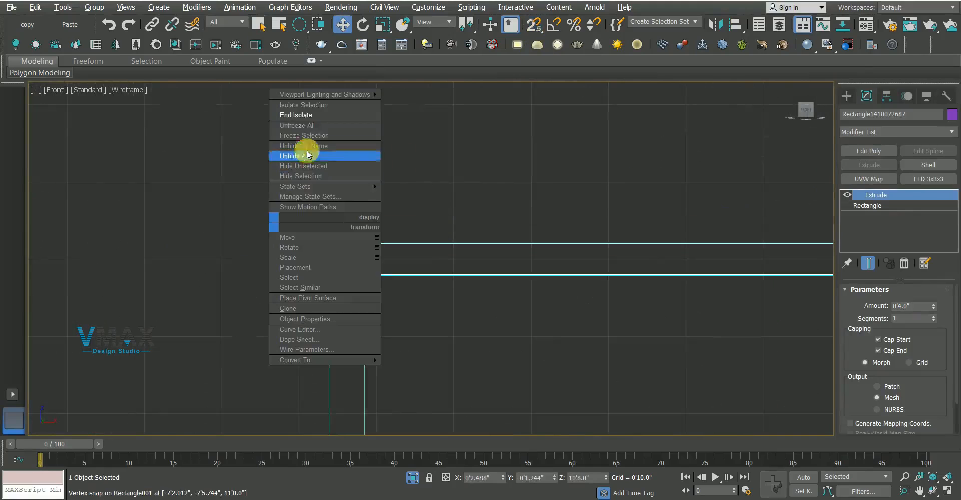
left_click(307, 118)
middle_click_drag(456, 300, 710, 293)
key("p")
key("q")
key("F3")
Unhide all objects, check the roofed room from inside and outside, and clear the selection
scroll(481, 269, "down", 5)
mouse_move(489, 303)
middle_mouse_down("alt")
mouse_move(457, 244)
mouse_move(414, 247)
mouse_move(551, 249)
mouse_move(510, 247)
mouse_move(506, 217)
mouse_move(524, 217)
middle_mouse_up("alt")
scroll(457, 244, "up", 5)
scroll(457, 244, "down", 4)
scroll(460, 246, "up", 4)
right_click(524, 218)
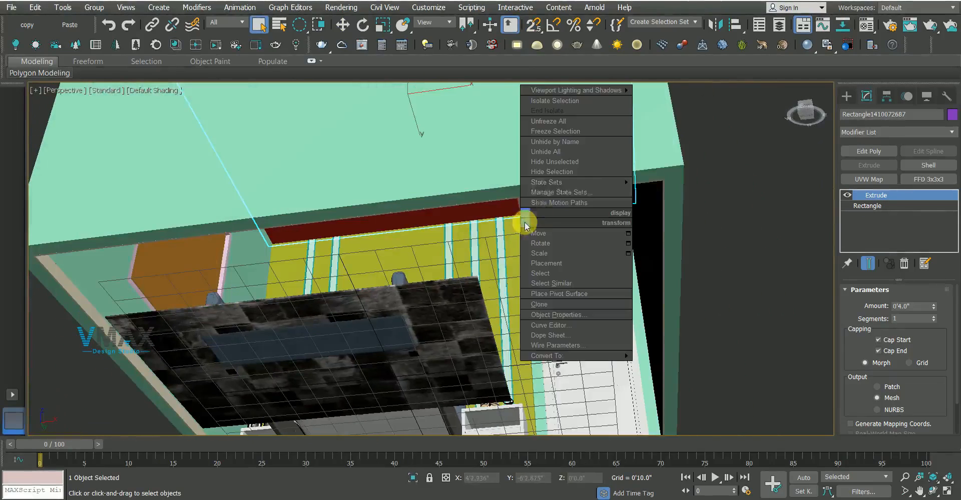
left_click(536, 152)
scroll(442, 255, "down", 5)
middle_click_drag(443, 257, 418, 375, "alt")
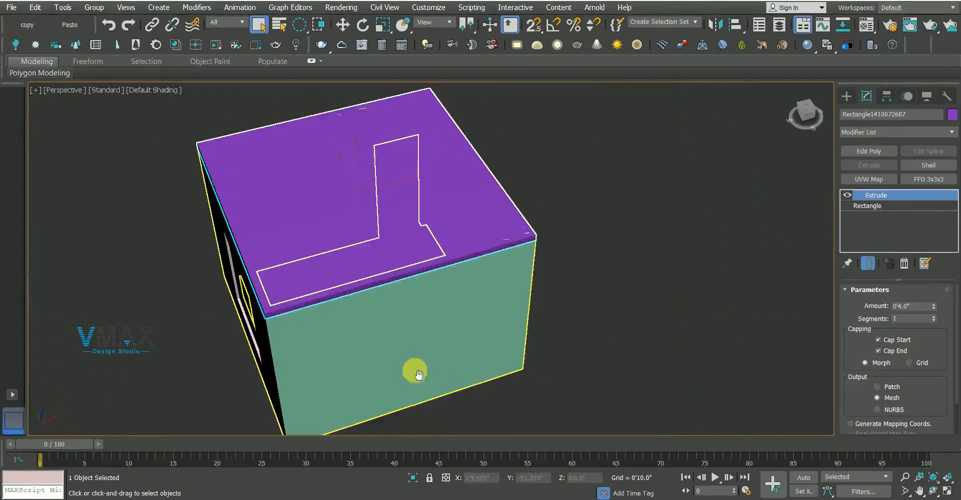
middle_click_drag(411, 324, 450, 289, "alt")
left_click(545, 296)
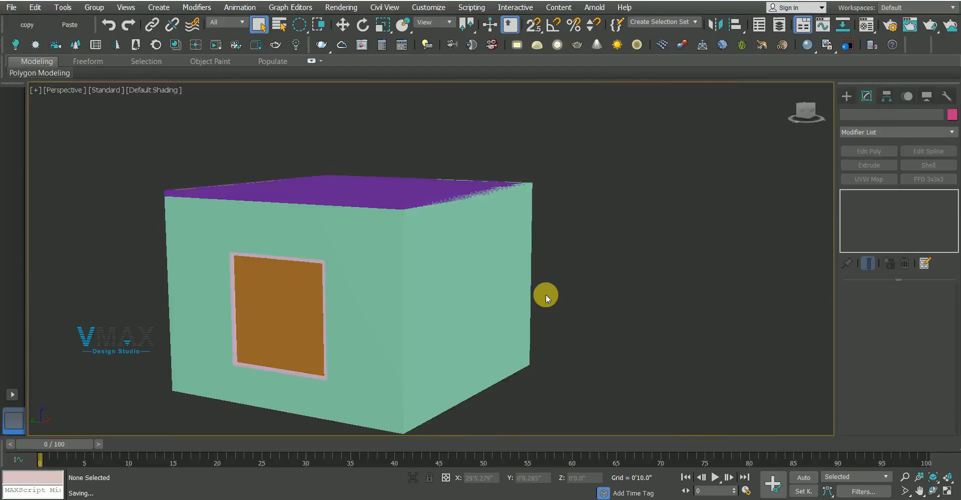